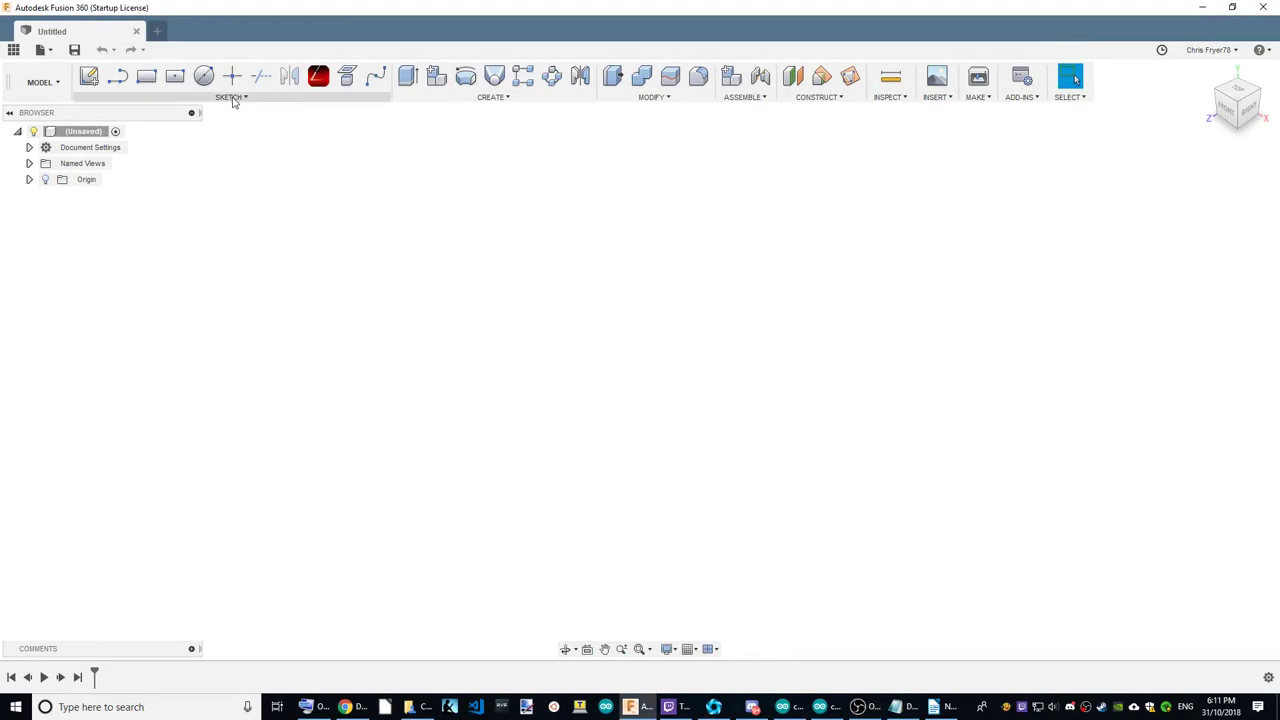
Start a sketch on the XY origin plane with the Circumscribed Polygon tool.
{"action": "left_click", "coordinate": [231, 98]}
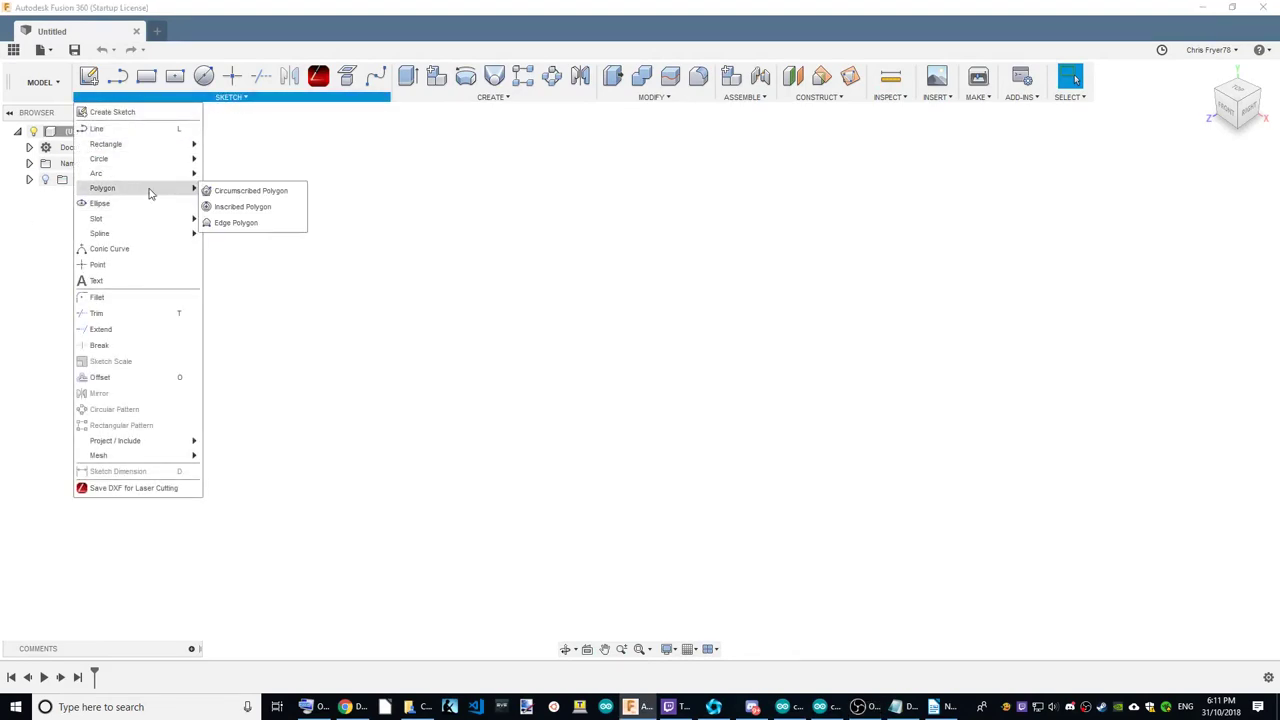
{"action": "mouse_move", "coordinate": [103, 188]}
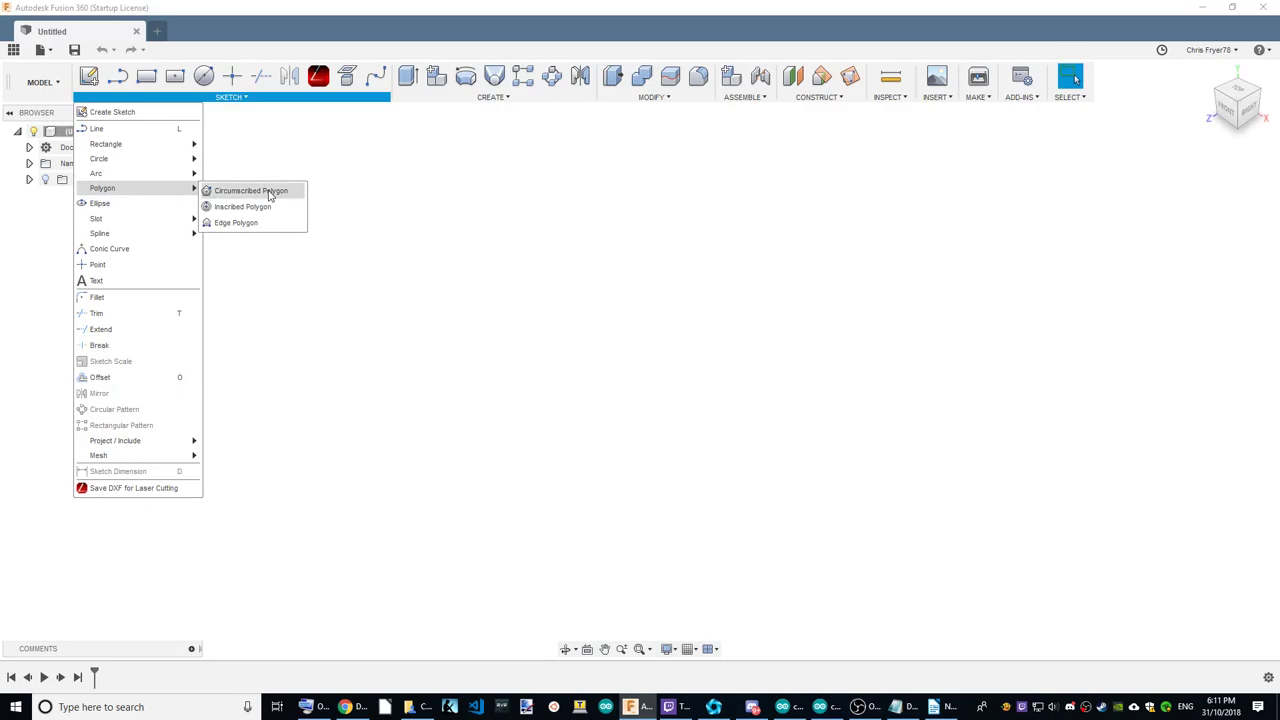
{"action": "left_click", "coordinate": [268, 194]}
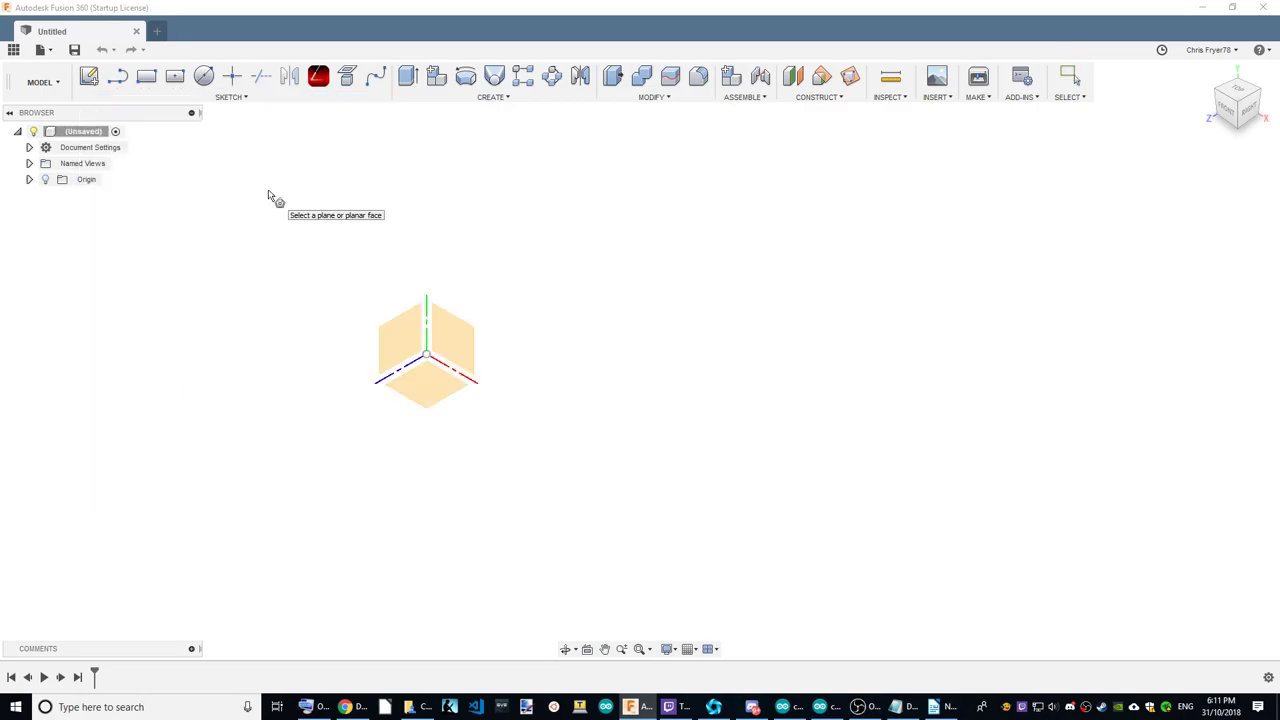
{"action": "left_click", "coordinate": [423, 389]}
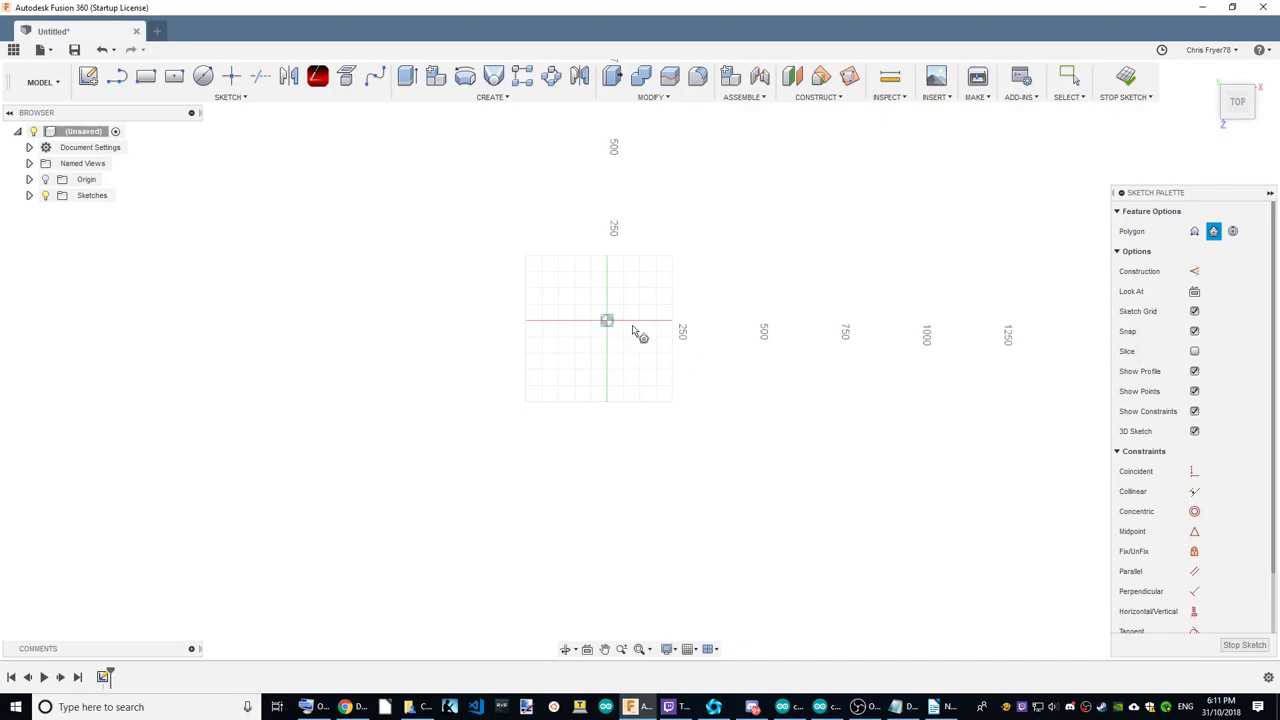
Draw a small 5-sided polygon and a much larger one, both centred on the origin.
{"action": "left_click", "coordinate": [607, 320]}
{"action": "scroll", "coordinate": [623, 486], "scroll_direction": "down", "scroll_amount": 3}
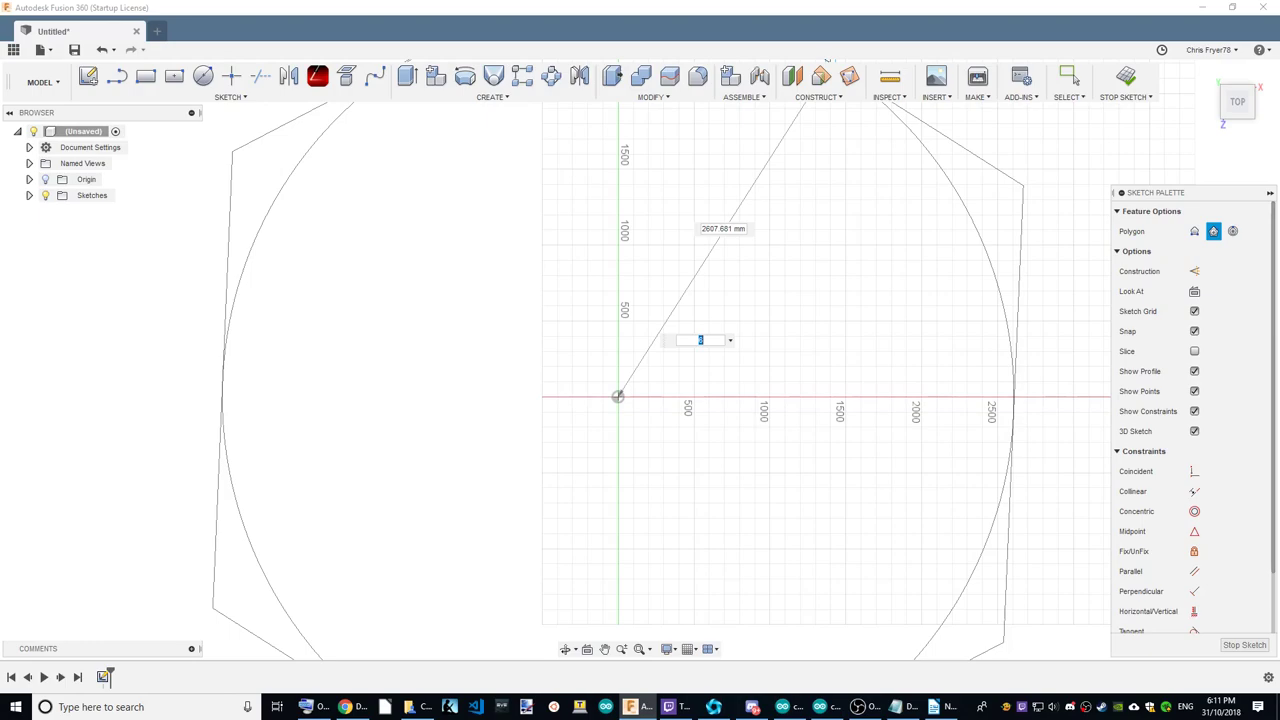
{"action": "type", "text": "5"}
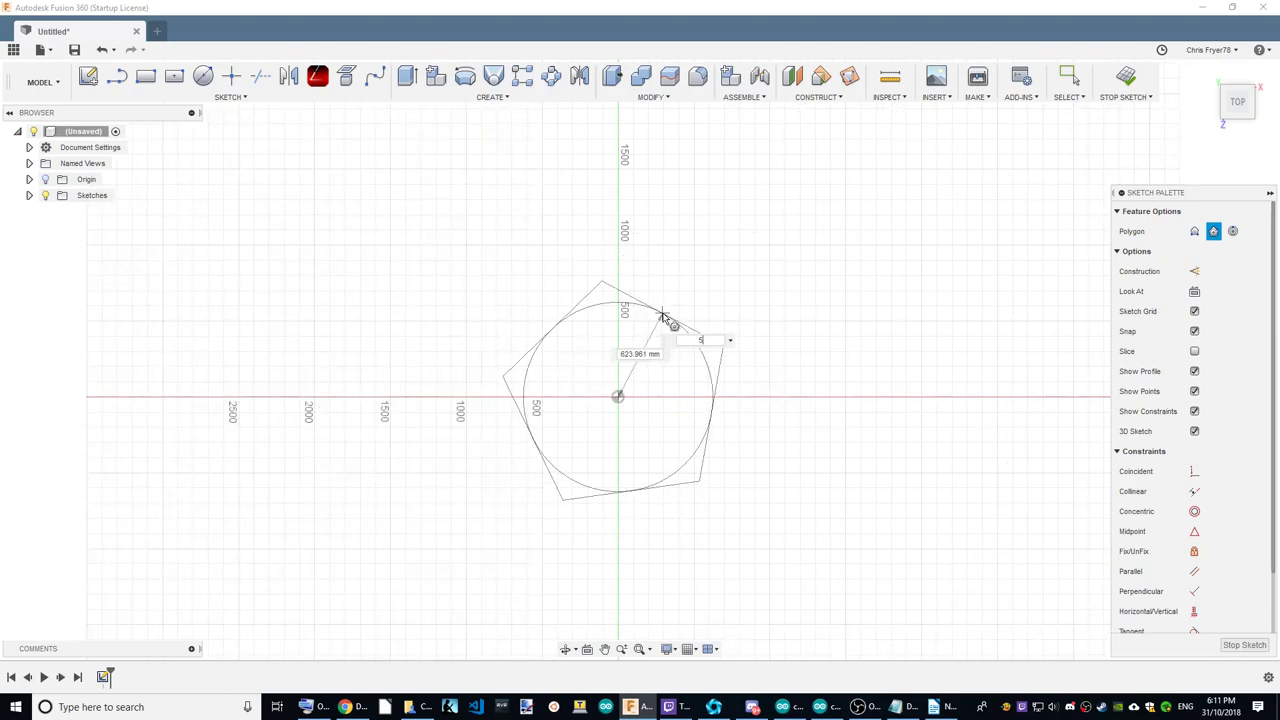
{"action": "left_click", "coordinate": [680, 316]}
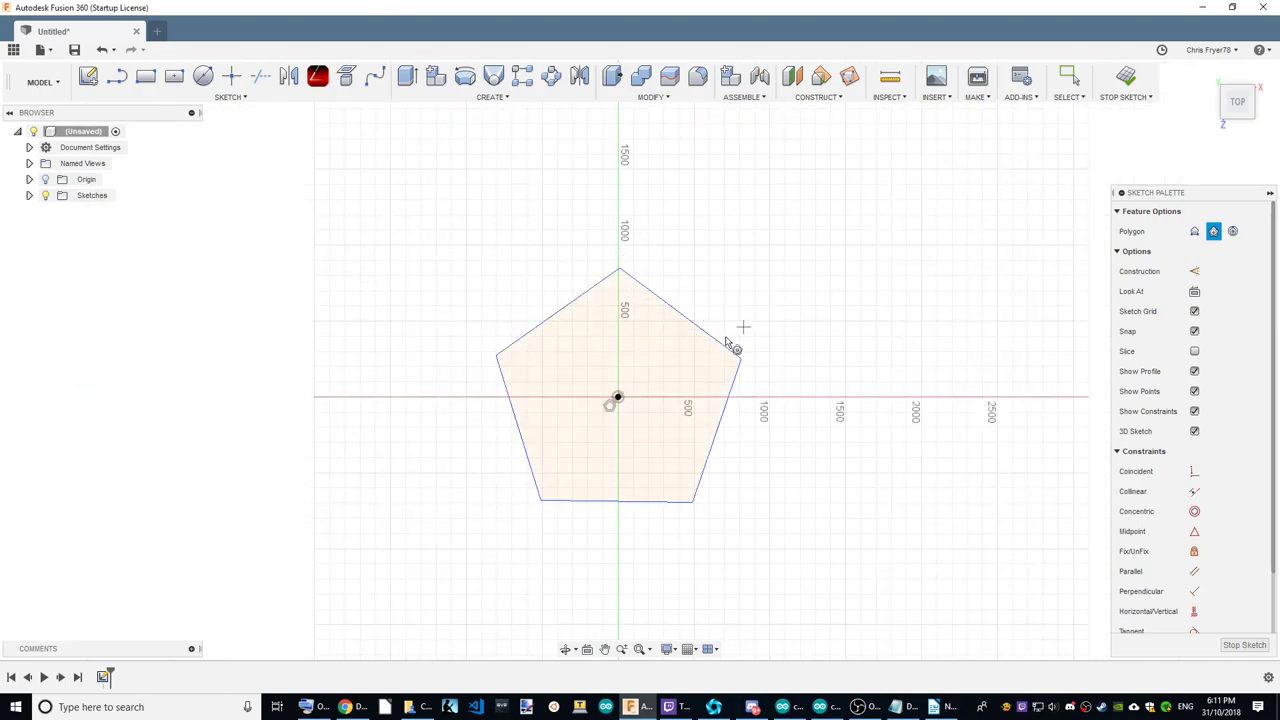
{"action": "left_click", "coordinate": [618, 400]}
{"action": "scroll", "coordinate": [600, 480], "scroll_direction": "down", "scroll_amount": 3}
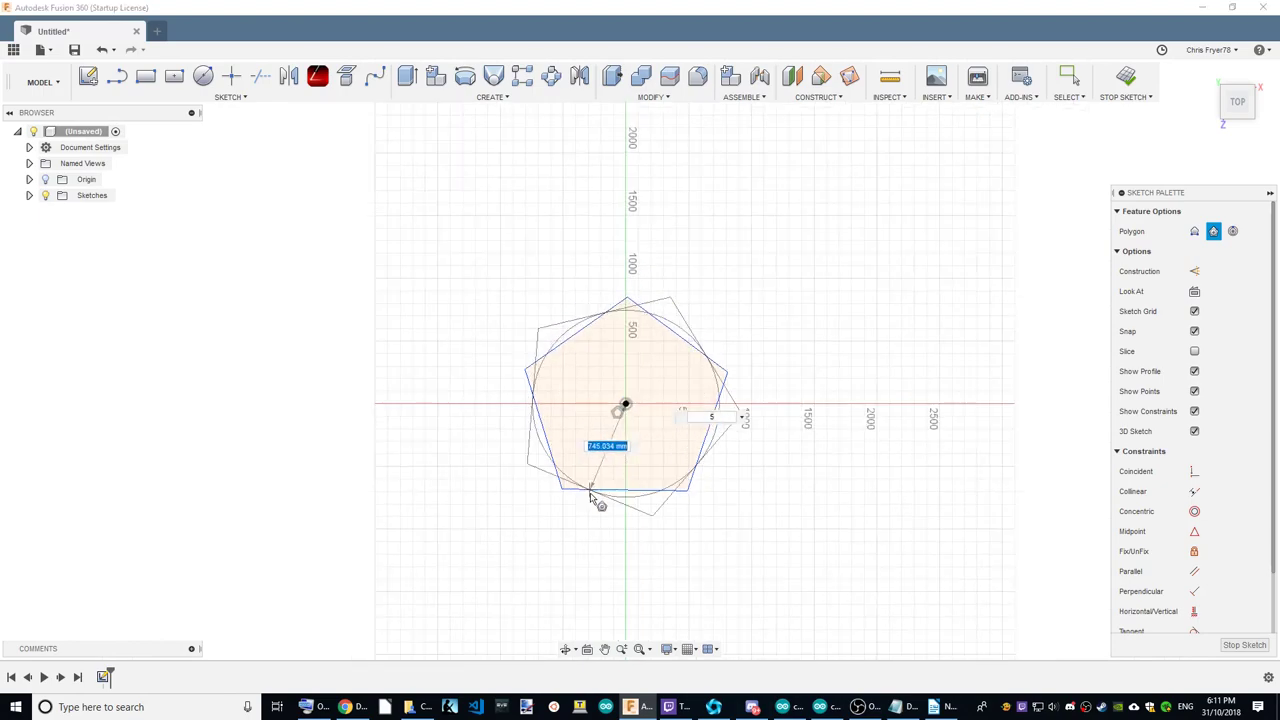
{"action": "scroll", "coordinate": [705, 505], "scroll_direction": "down", "scroll_amount": 3}
{"action": "scroll", "coordinate": [705, 500], "scroll_direction": "down", "scroll_amount": 2}
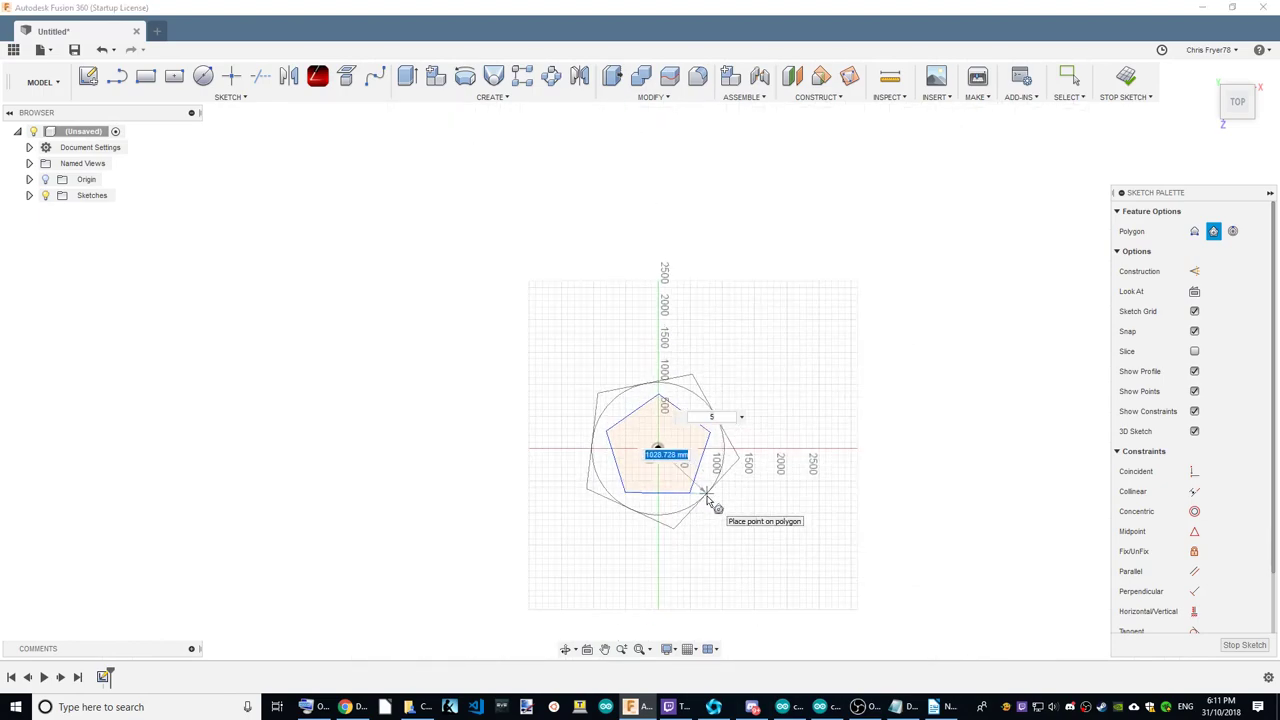
{"action": "left_click", "coordinate": [790, 470]}
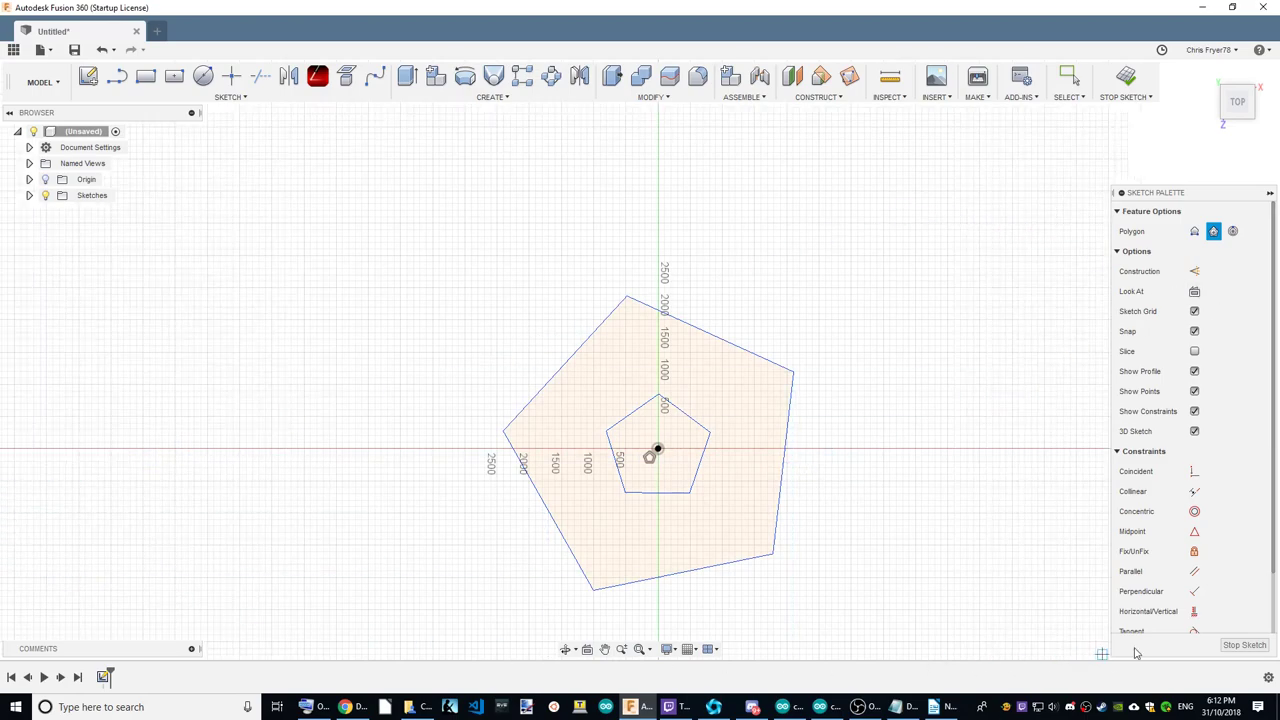
Constrain the bottom edges of both pentagons to be horizontal.
{"action": "left_click", "coordinate": [1194, 611]}
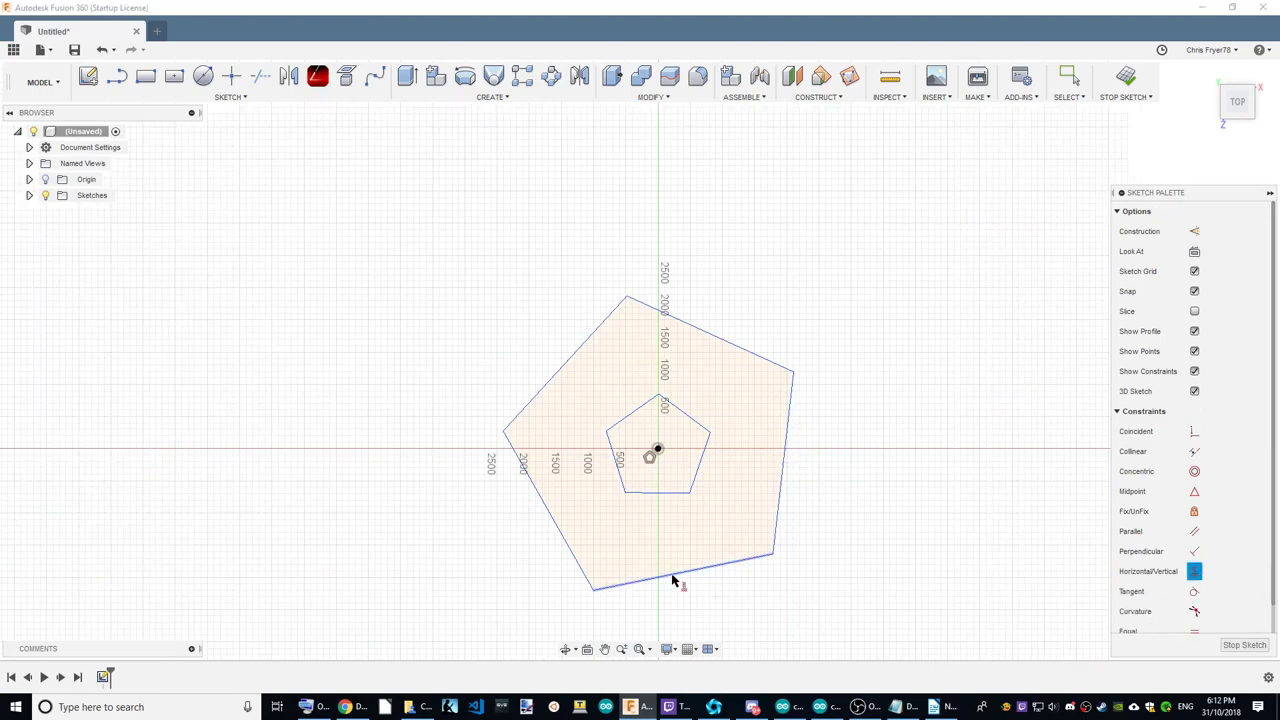
{"action": "left_click", "coordinate": [680, 576]}
{"action": "left_click", "coordinate": [653, 494]}
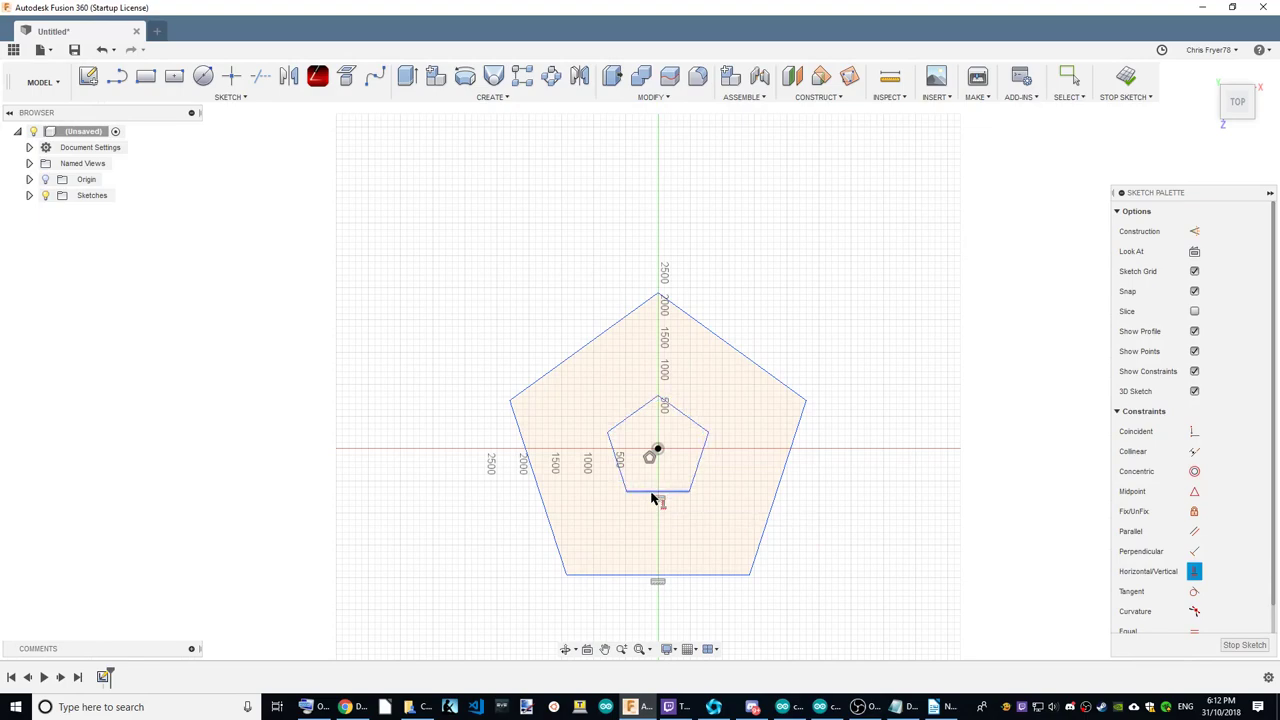
{"action": "right_click", "coordinate": [893, 517]}
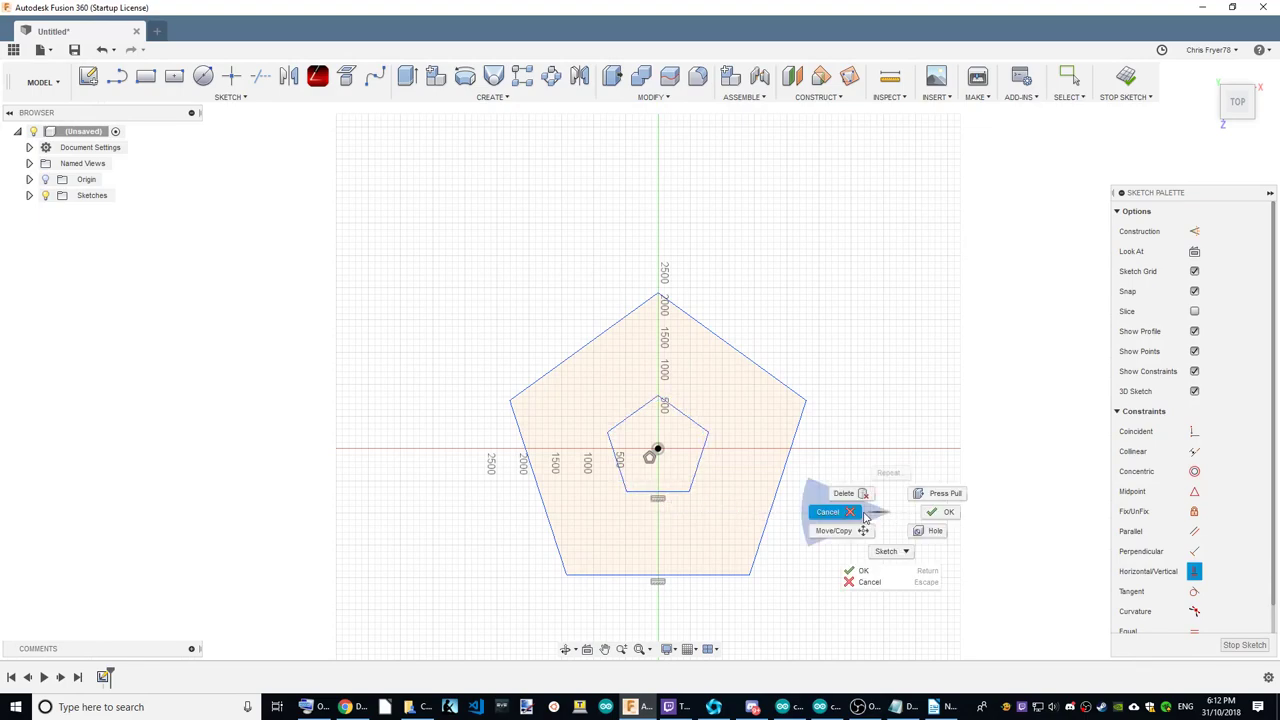
{"action": "left_click", "coordinate": [866, 517]}
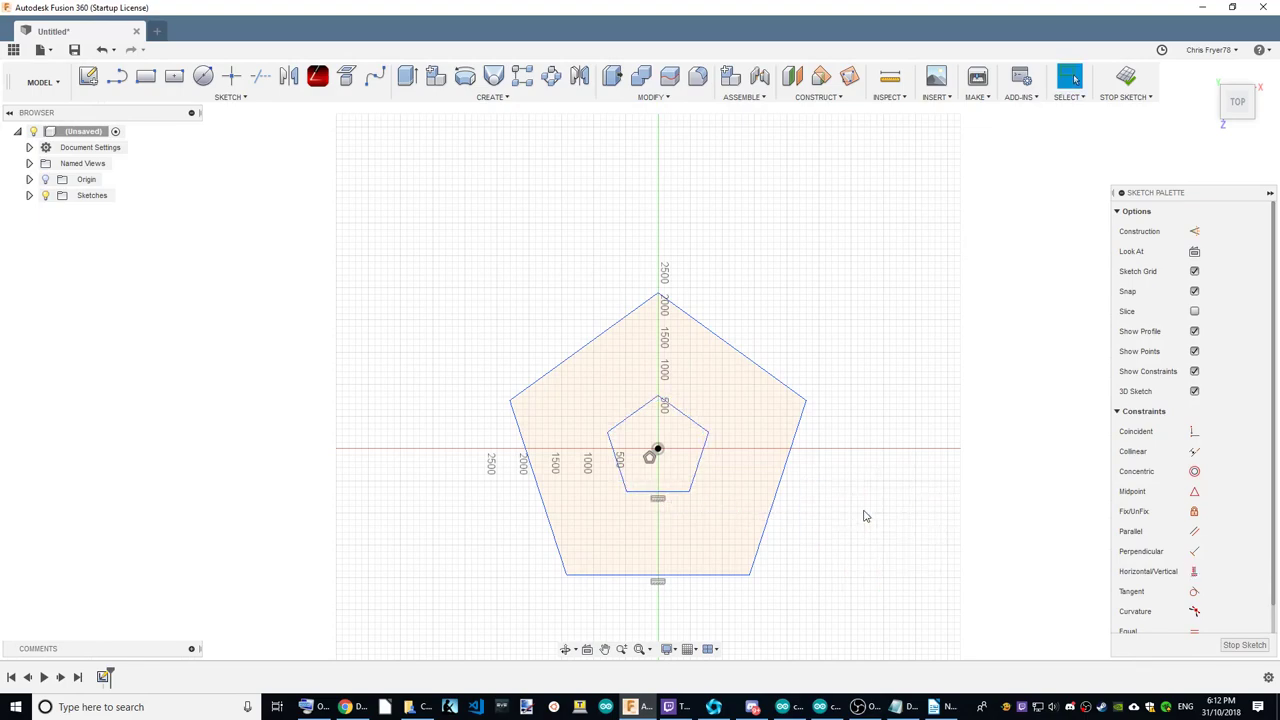
Remove the inner pentagon's horizontal constraint and rotate it off-square.
{"action": "left_click", "coordinate": [686, 509]}
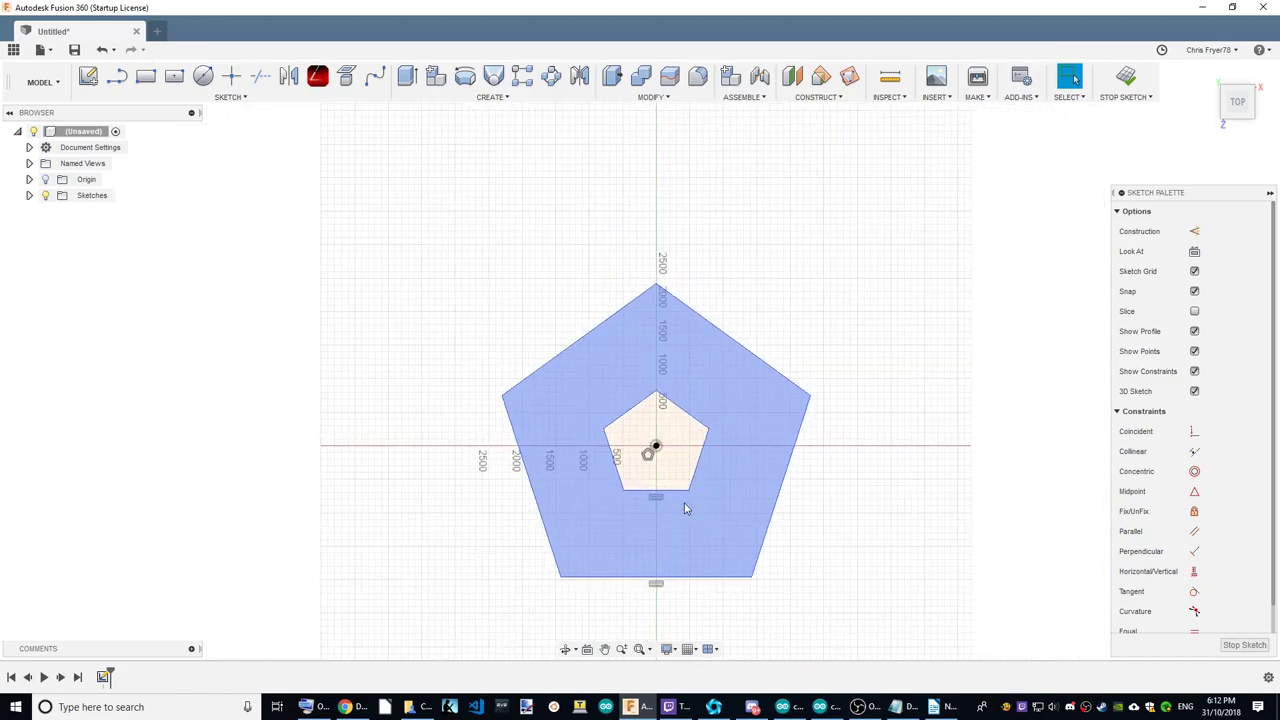
{"action": "scroll", "coordinate": [685, 509], "scroll_direction": "down", "scroll_amount": 2}
{"action": "scroll", "coordinate": [686, 509], "scroll_direction": "up", "scroll_amount": 2}
{"action": "scroll", "coordinate": [649, 517], "scroll_direction": "up", "scroll_amount": 1}
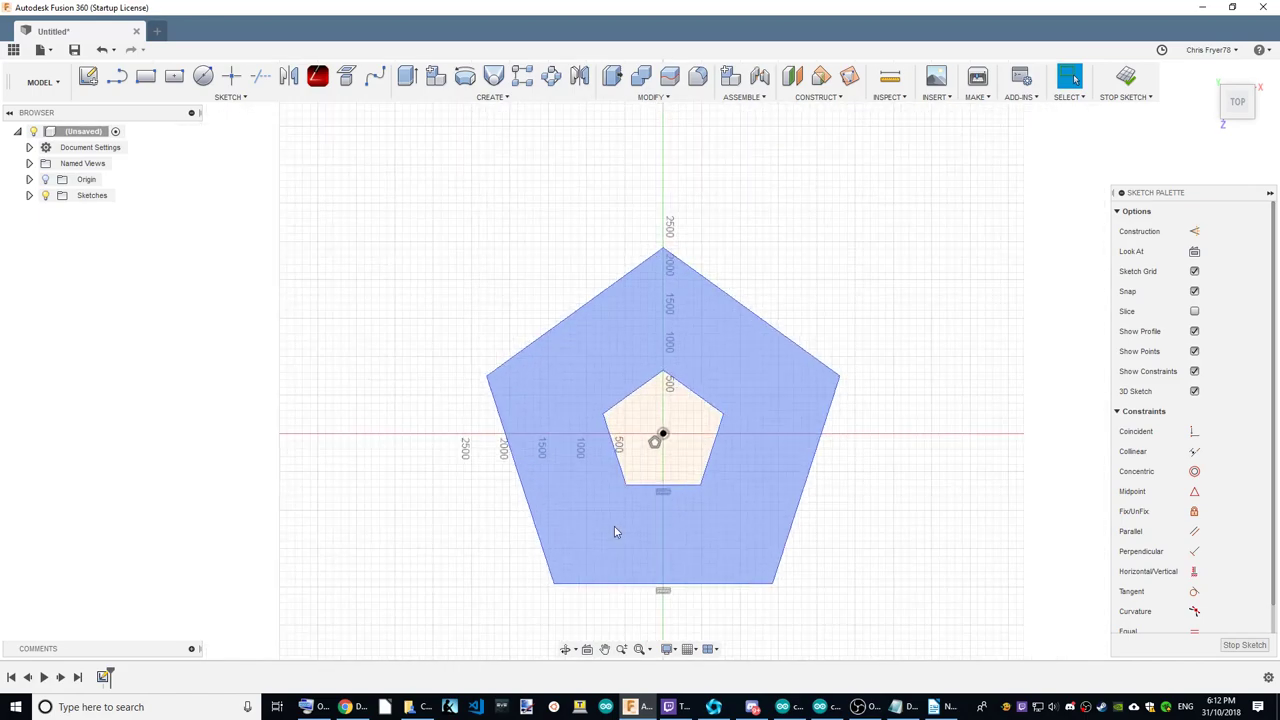
{"action": "key", "text": "Escape"}
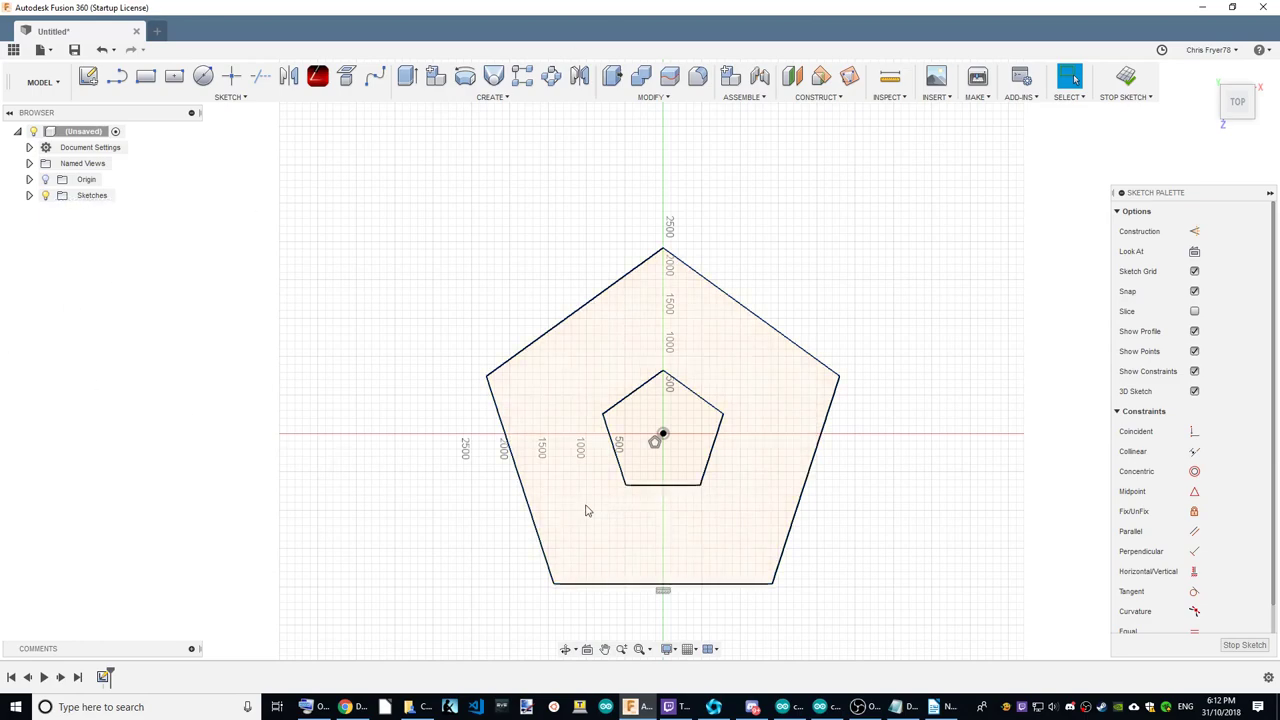
{"action": "left_click_drag", "start_coordinate": [630, 485], "coordinate": [655, 495]}
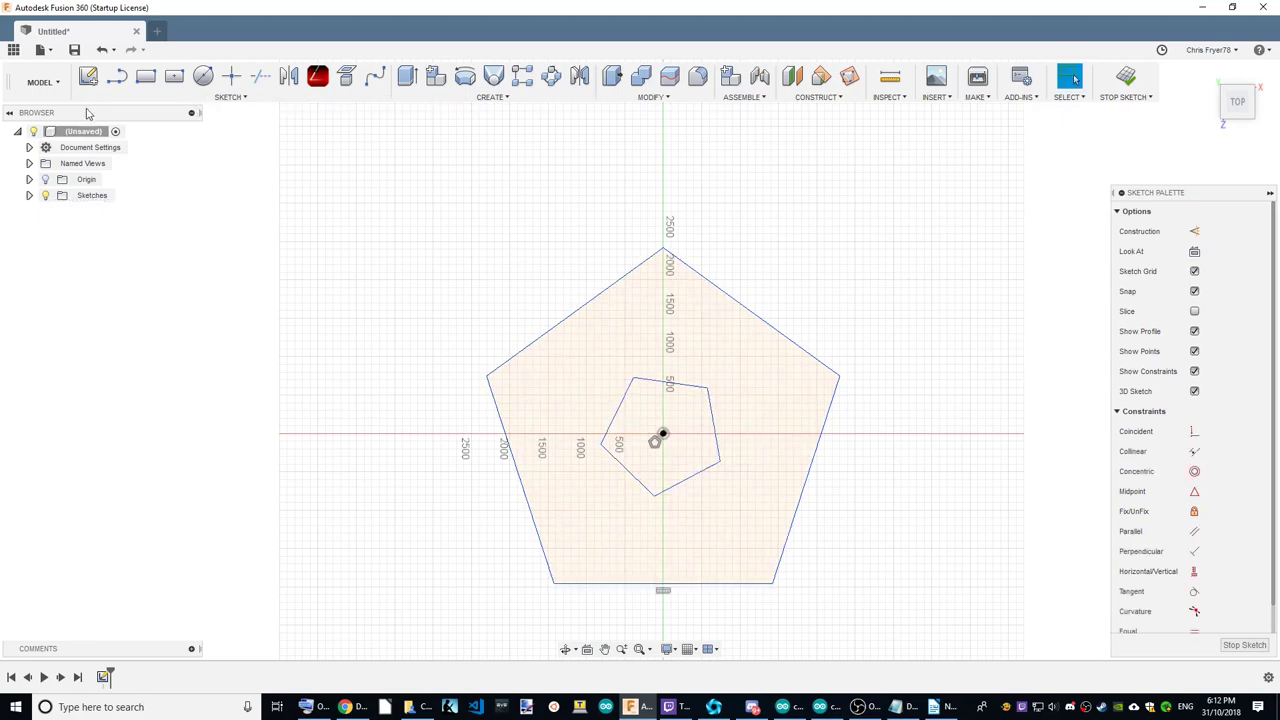
Draw the first lower-right star lines and make the inner right edge collinear with them.
{"action": "left_click", "coordinate": [116, 76]}
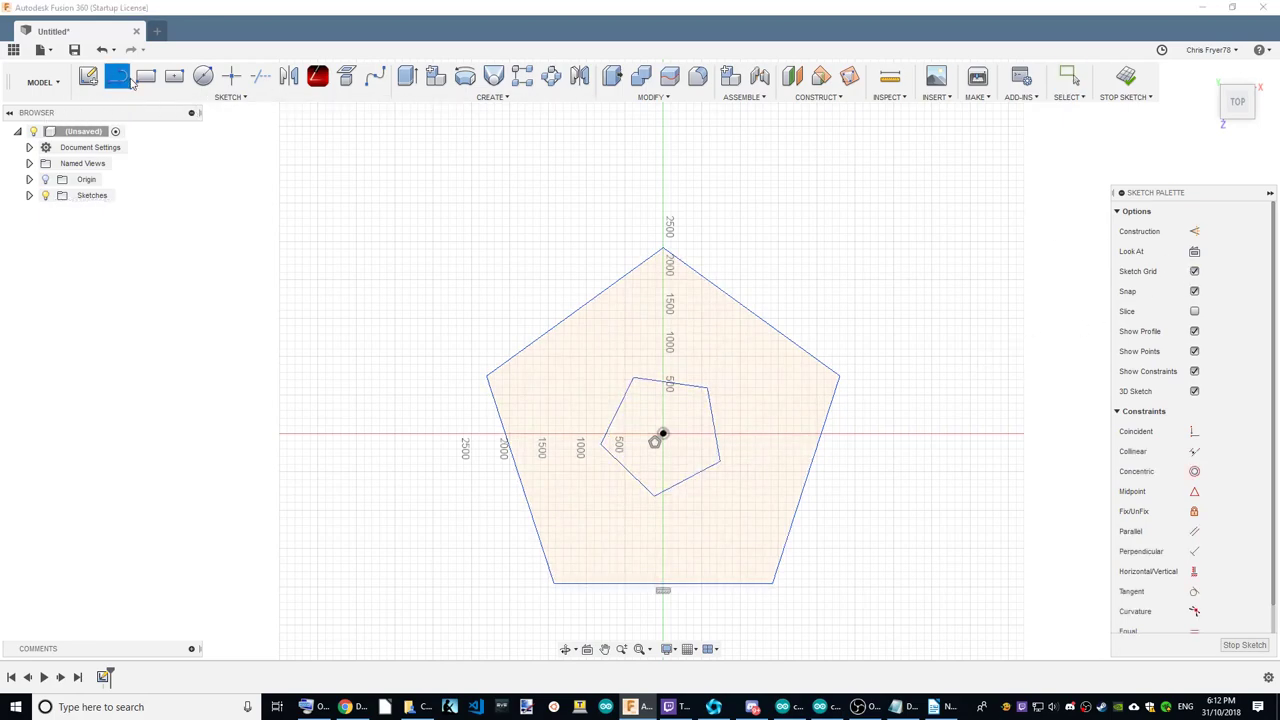
{"action": "left_click", "coordinate": [655, 496]}
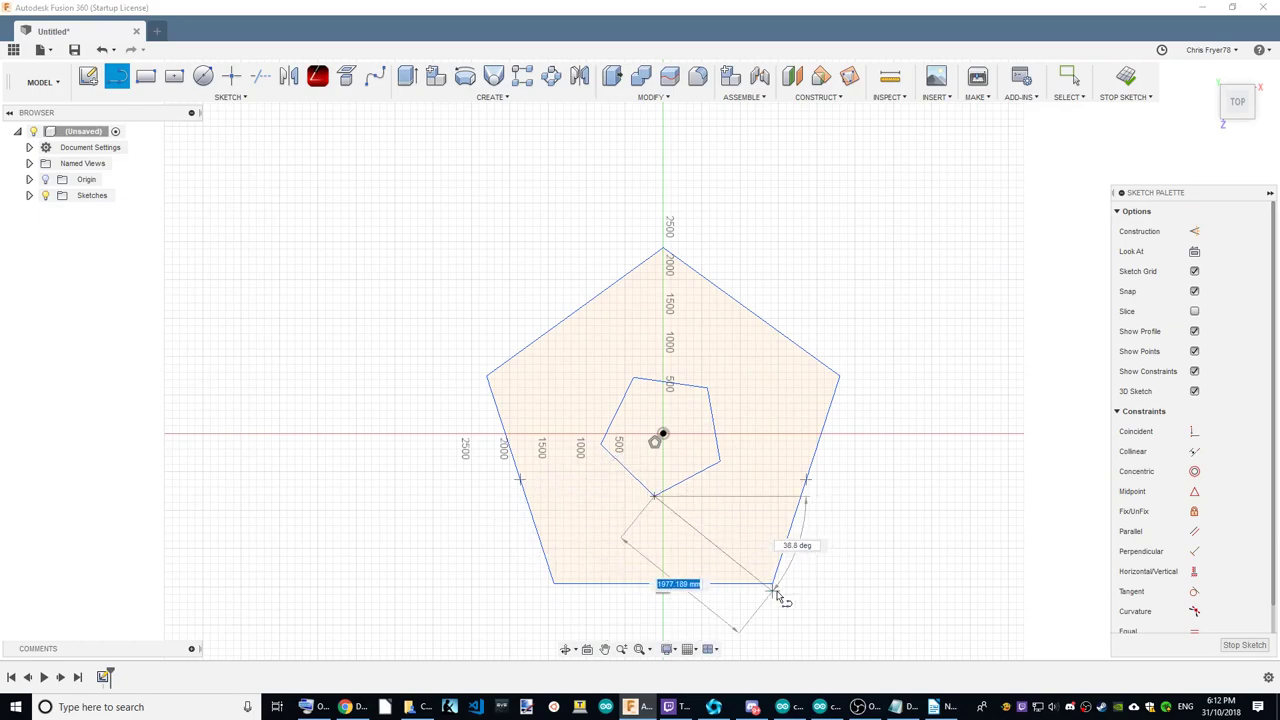
{"action": "left_click", "coordinate": [773, 588]}
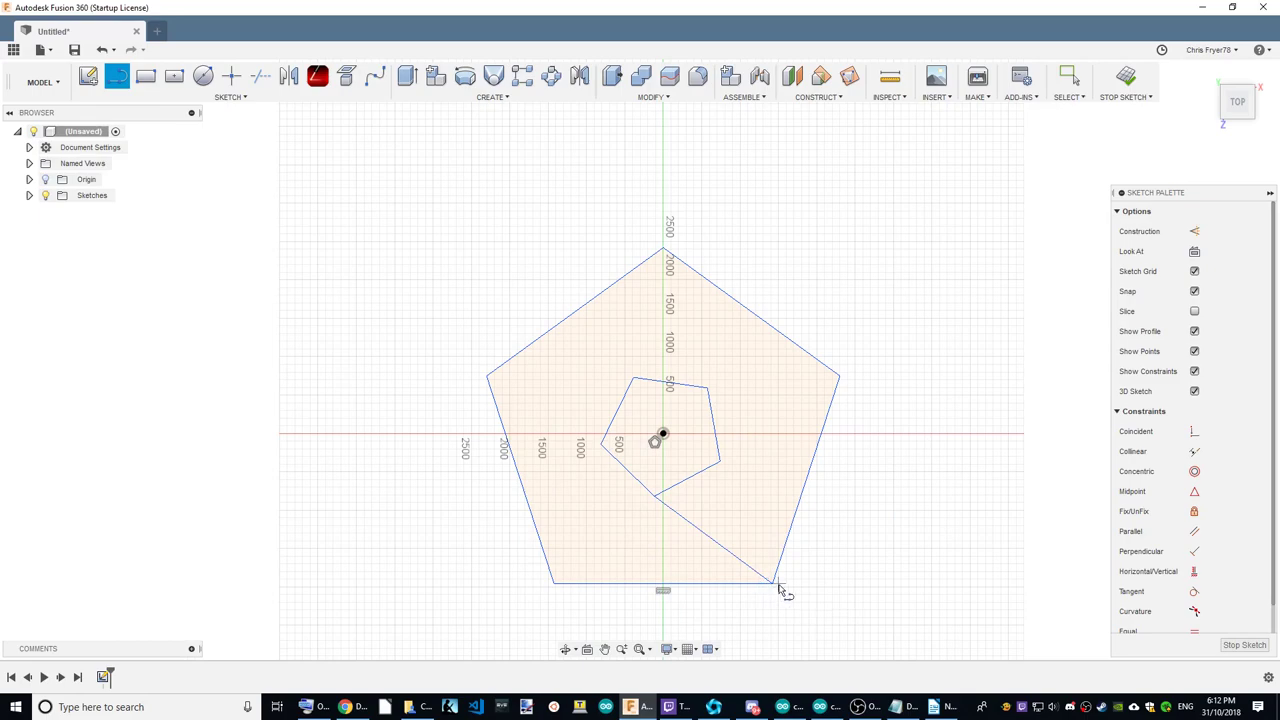
{"action": "left_click", "coordinate": [773, 584]}
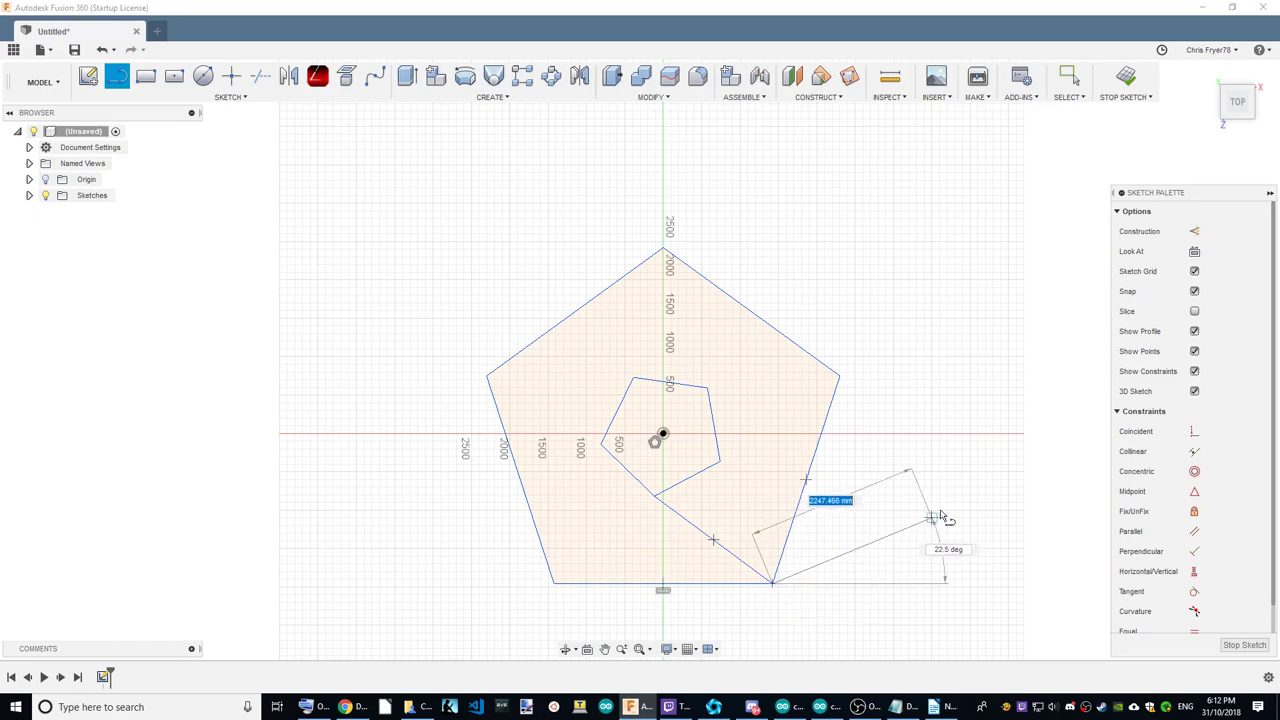
{"action": "left_click", "coordinate": [720, 463]}
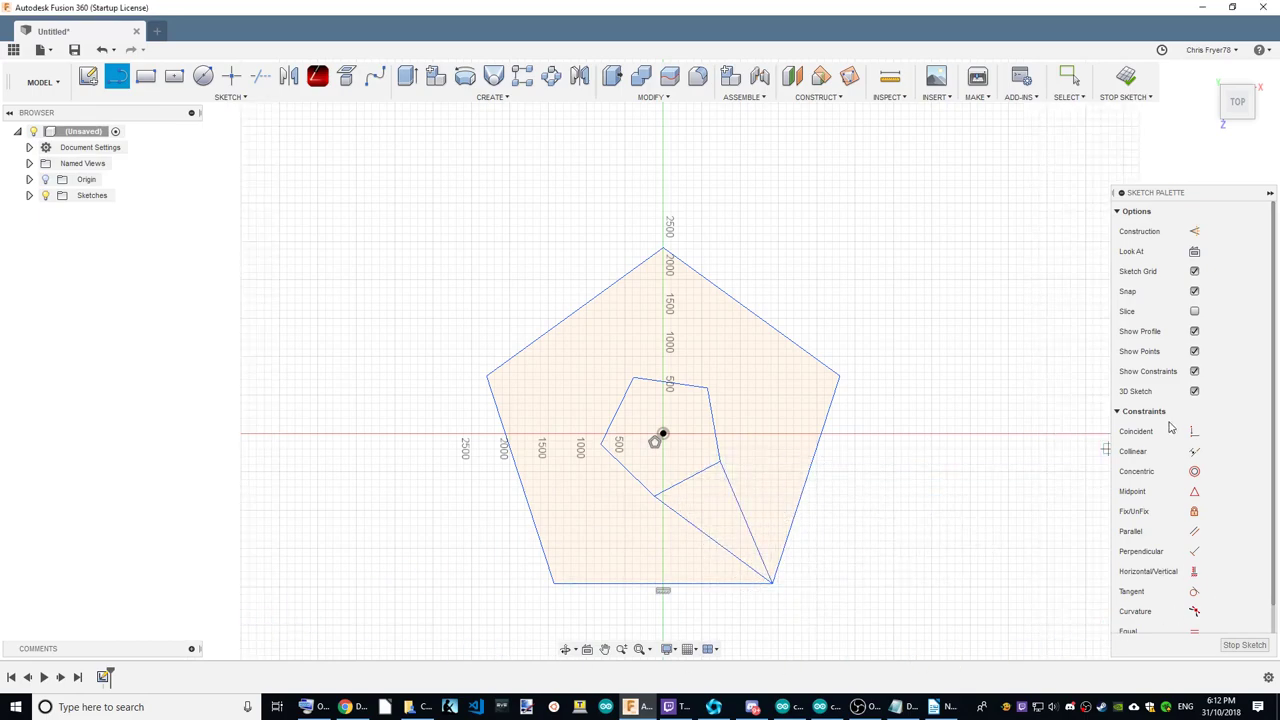
{"action": "left_click", "coordinate": [1194, 451]}
{"action": "left_click", "coordinate": [737, 500]}
{"action": "left_click", "coordinate": [727, 438]}
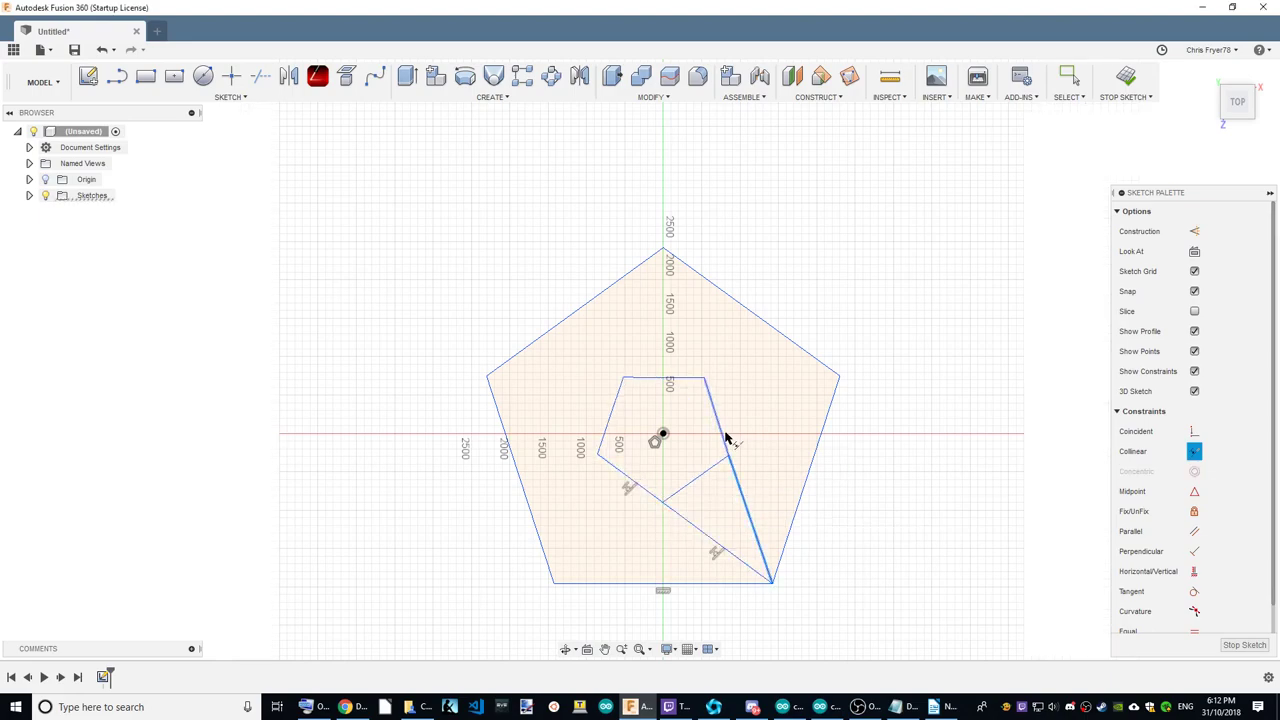
Draw the remaining star lines joining the outer corners through the inner pentagon's corners.
{"action": "left_click", "coordinate": [117, 76]}
{"action": "left_click", "coordinate": [727, 455]}
{"action": "left_click", "coordinate": [838, 378]}
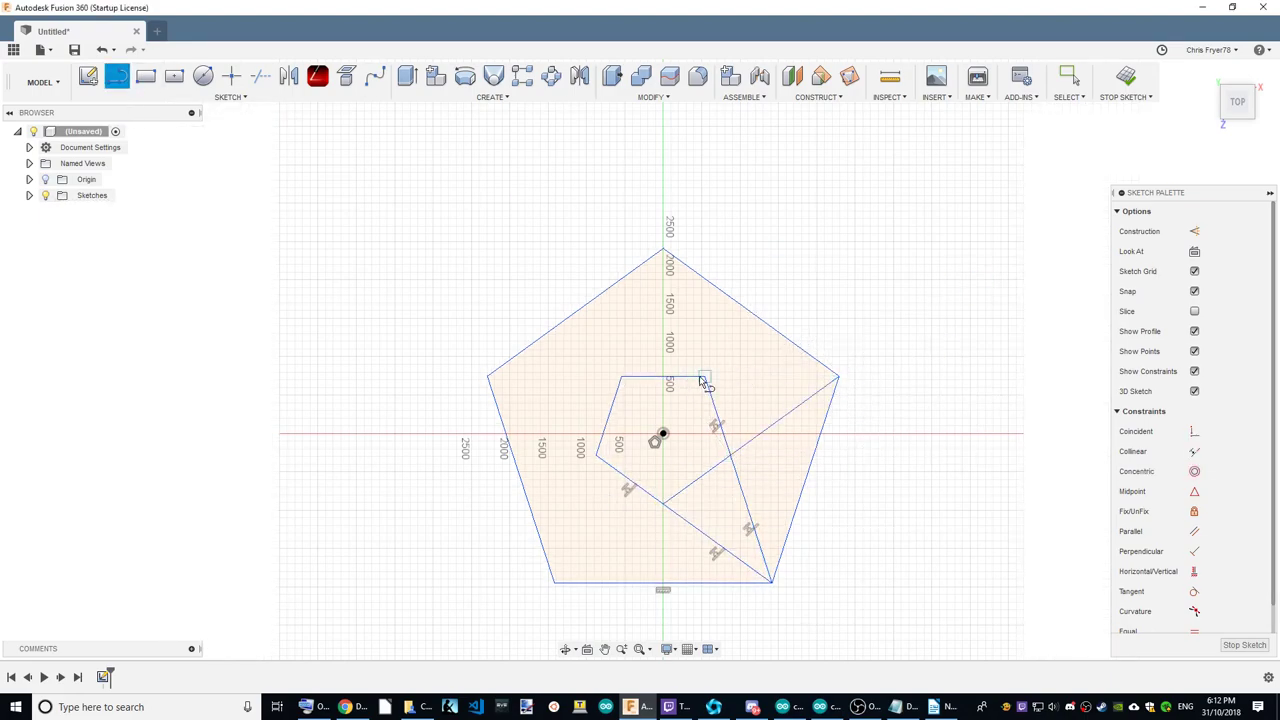
{"action": "left_click", "coordinate": [705, 378]}
{"action": "left_click", "coordinate": [663, 248]}
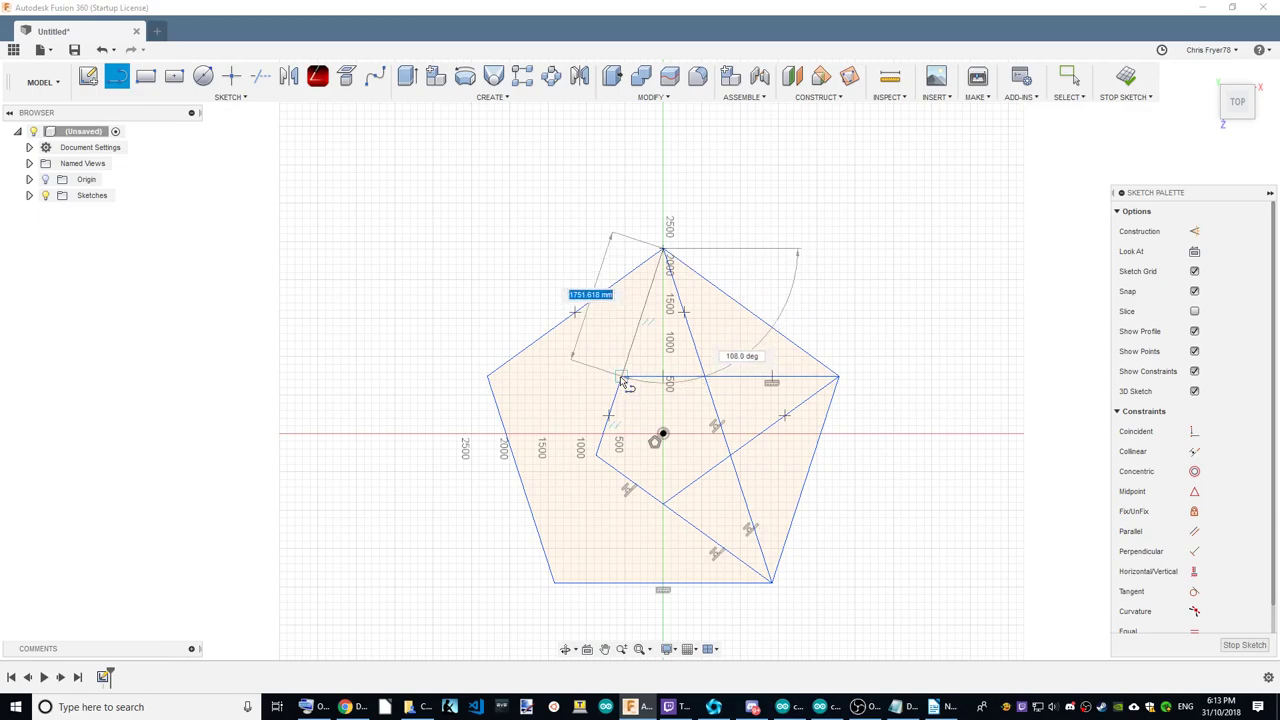
{"action": "left_click", "coordinate": [622, 380]}
{"action": "left_click", "coordinate": [487, 377]}
{"action": "left_click", "coordinate": [597, 455]}
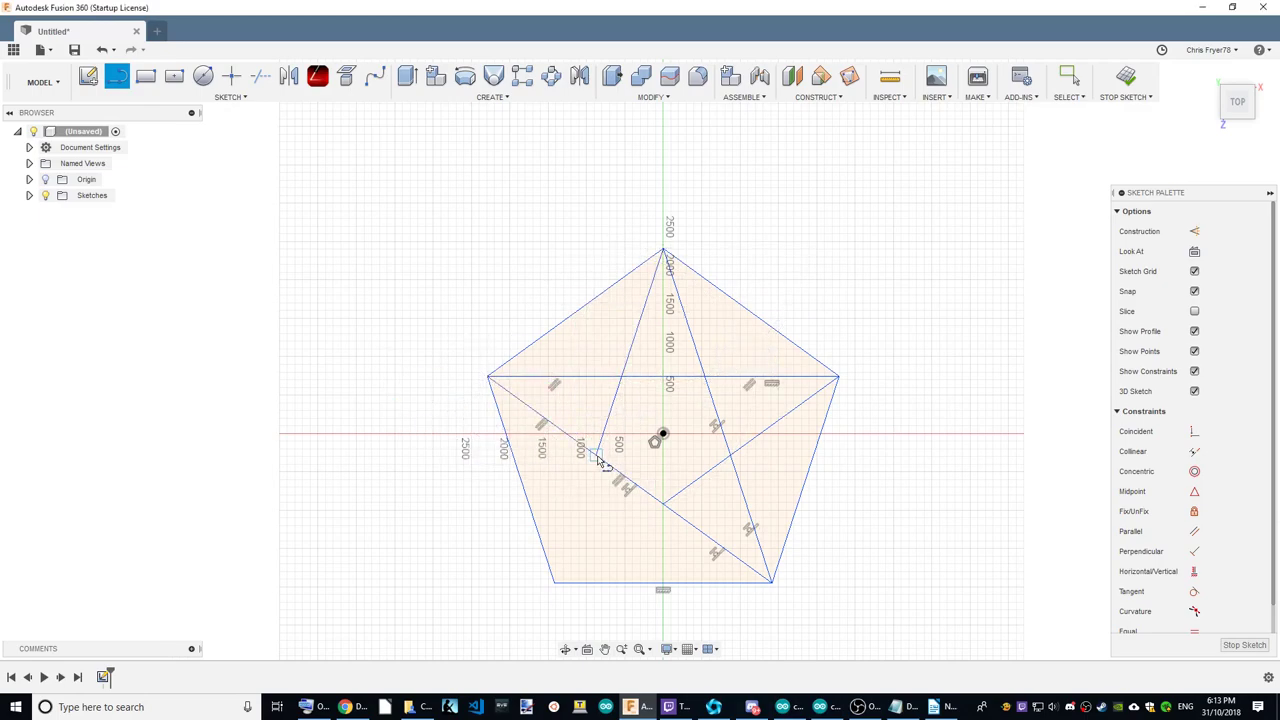
{"action": "left_click", "coordinate": [554, 581]}
{"action": "left_click", "coordinate": [597, 455]}
{"action": "left_click", "coordinate": [772, 581]}
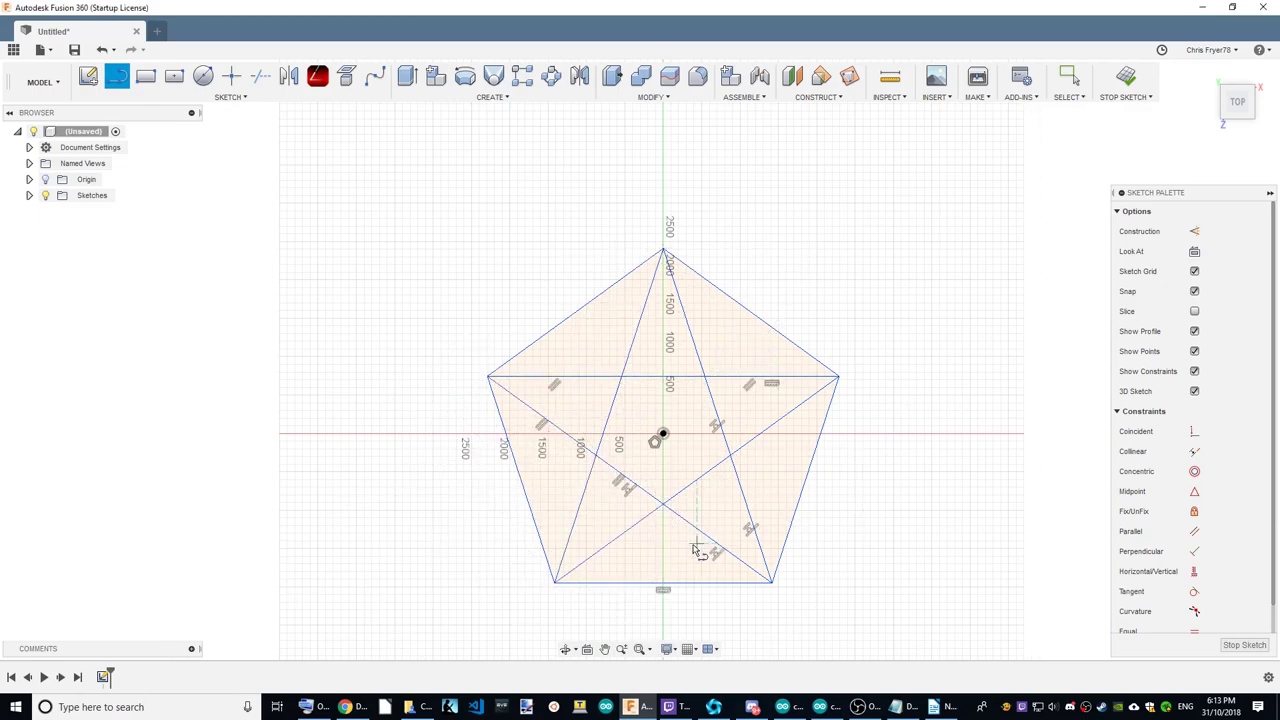
Exit the Line tool and select the horizontal star line for dimensioning.
{"action": "scroll", "coordinate": [694, 548], "scroll_direction": "up", "scroll_amount": 2}
{"action": "right_click", "coordinate": [878, 470]}
{"action": "left_click", "coordinate": [918, 455]}
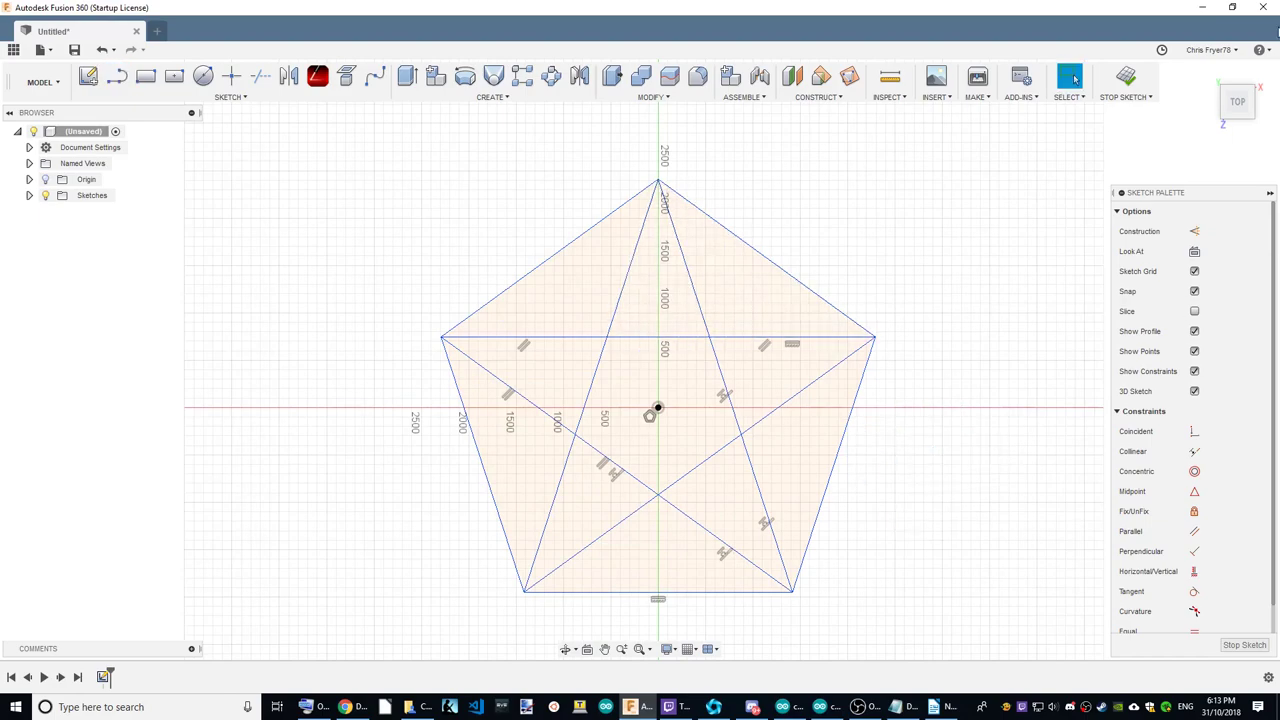
{"action": "left_click", "coordinate": [670, 339]}
Dimension the horizontal star line to 100 mm.
{"action": "left_click", "coordinate": [746, 311]}
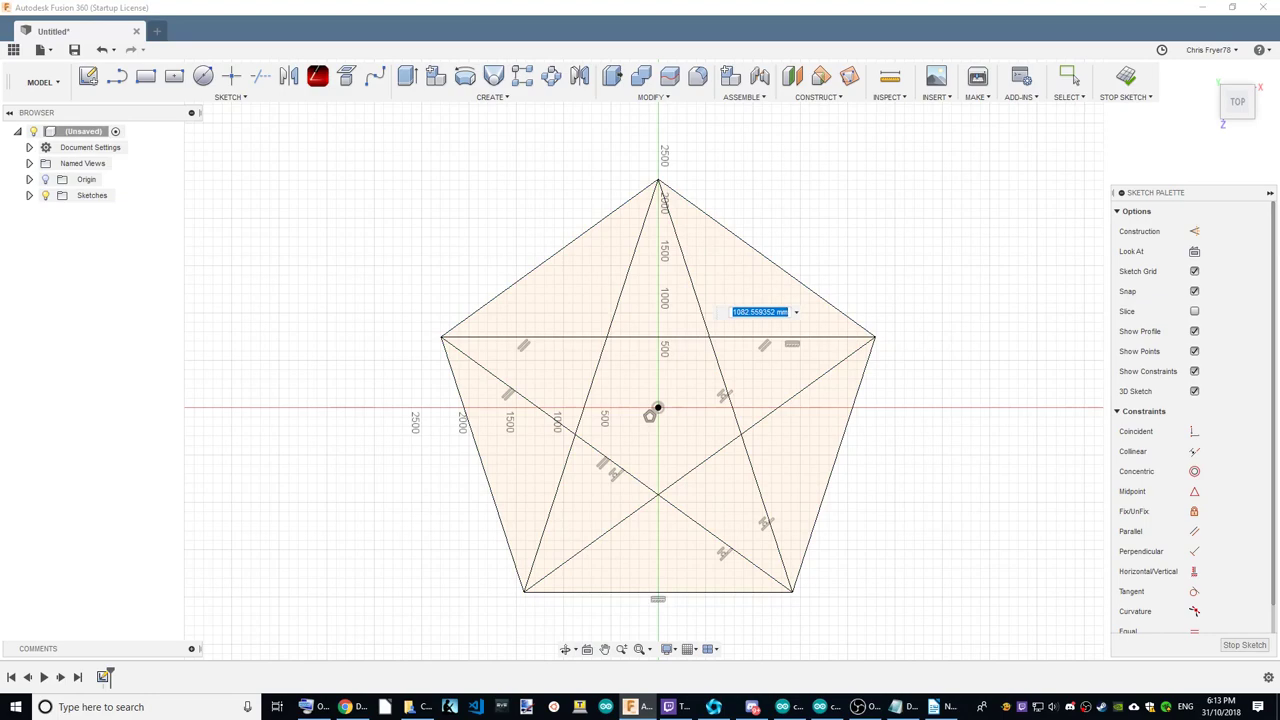
{"action": "type", "text": "100"}
{"action": "key", "text": "Return"}
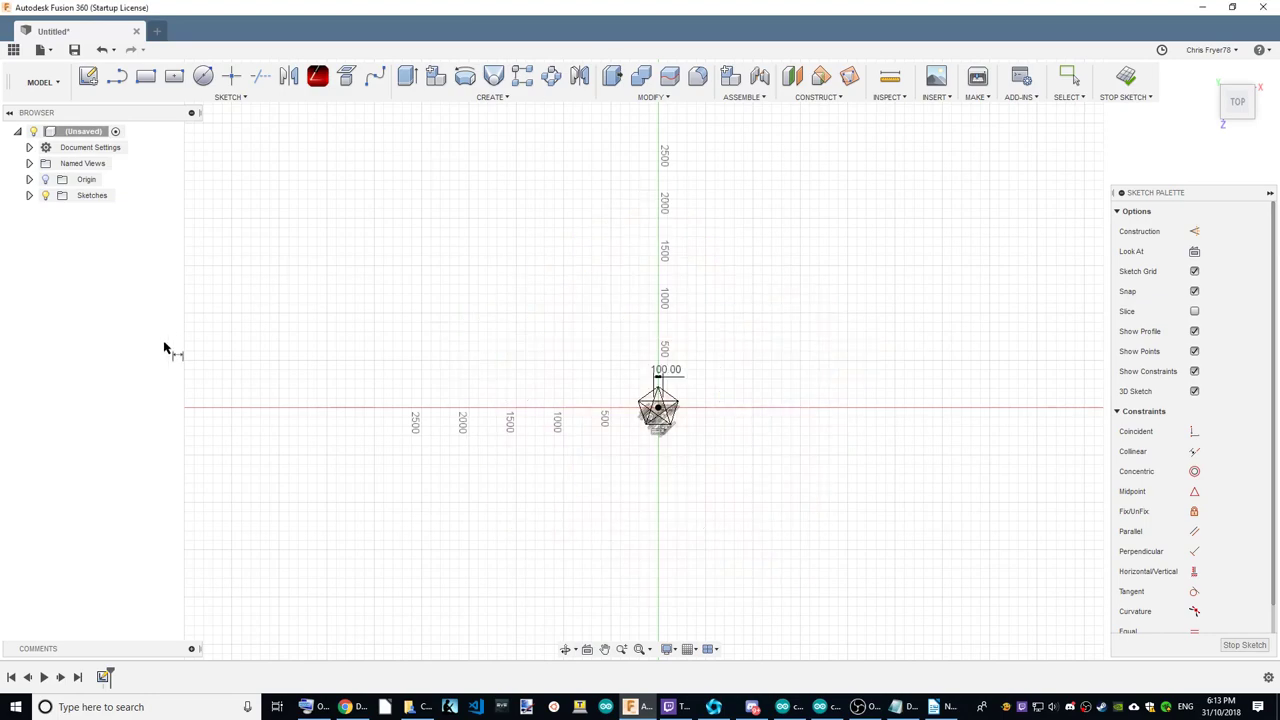
Zoom in on the sketch and tilt the view slightly out of top-down.
{"action": "scroll", "coordinate": [651, 403], "scroll_direction": "up", "scroll_amount": 3}
{"action": "scroll", "coordinate": [646, 406], "scroll_direction": "up", "scroll_amount": 1}
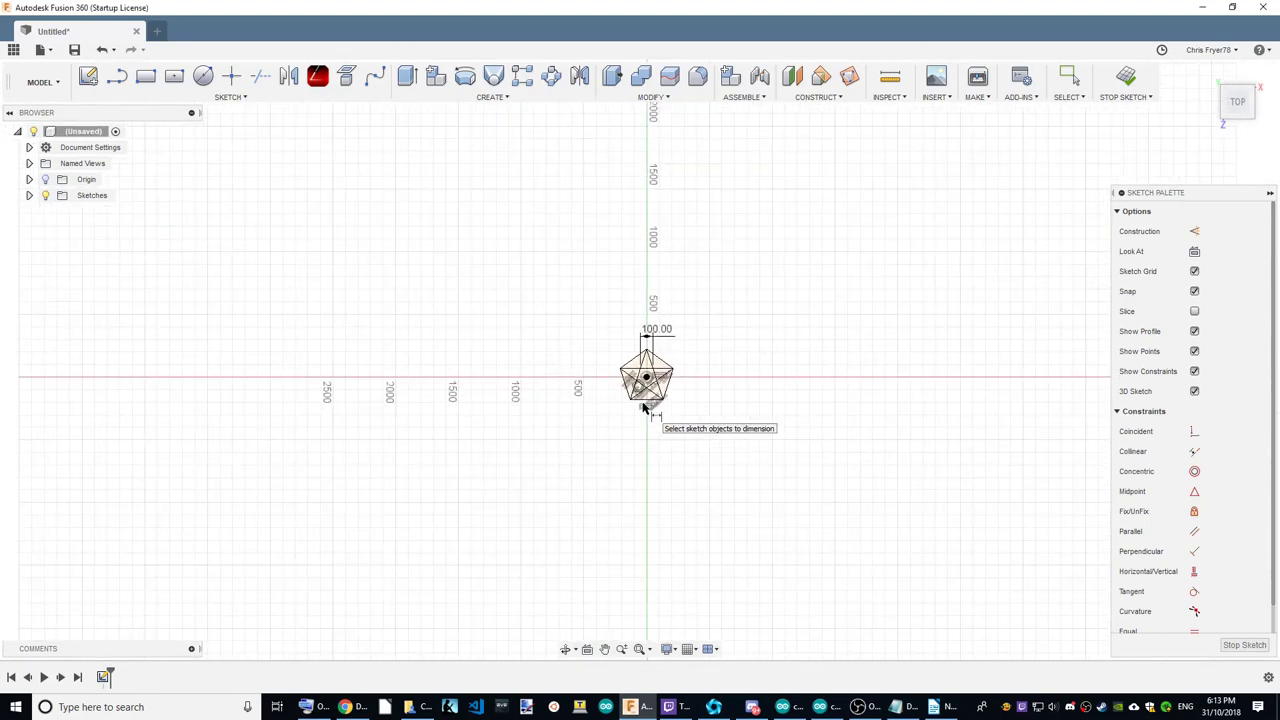
{"action": "scroll", "coordinate": [648, 405], "scroll_direction": "up", "scroll_amount": 1}
{"action": "scroll", "coordinate": [646, 398], "scroll_direction": "up", "scroll_amount": 1}
{"action": "scroll", "coordinate": [655, 380], "scroll_direction": "up", "scroll_amount": 2}
{"action": "scroll", "coordinate": [661, 355], "scroll_direction": "up", "scroll_amount": 2}
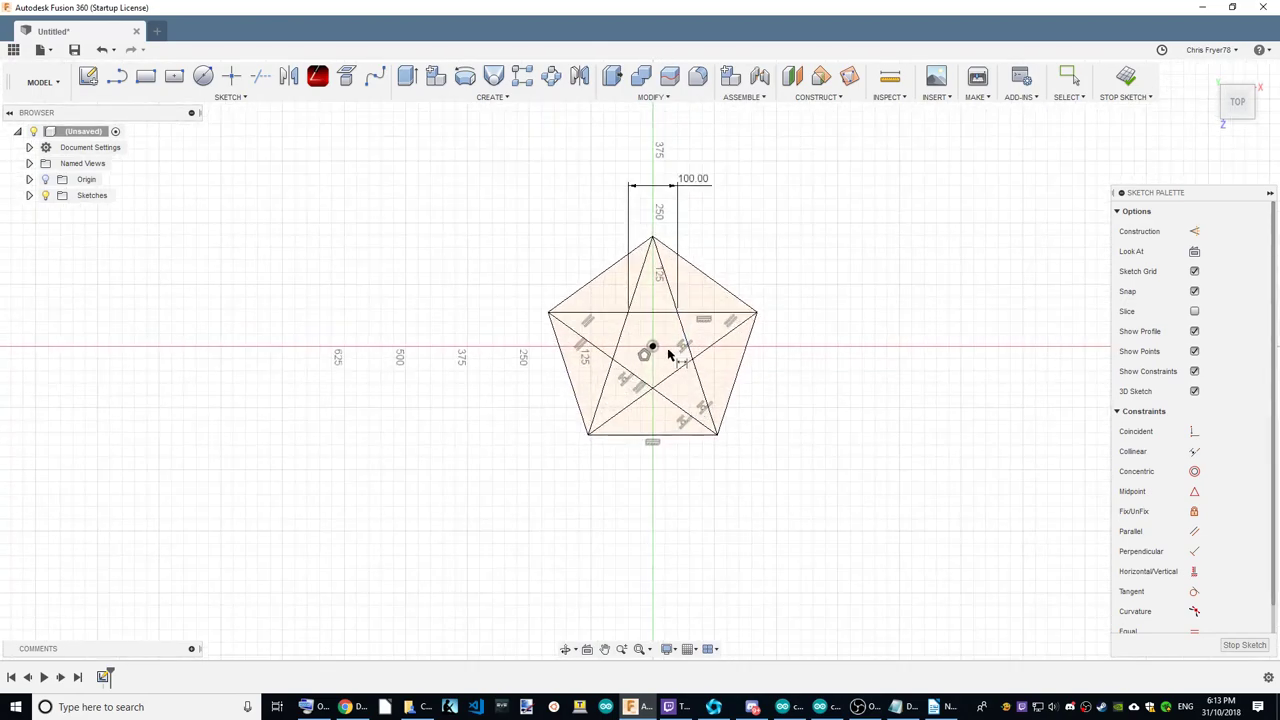
{"action": "scroll", "coordinate": [665, 355], "scroll_direction": "up", "scroll_amount": 1}
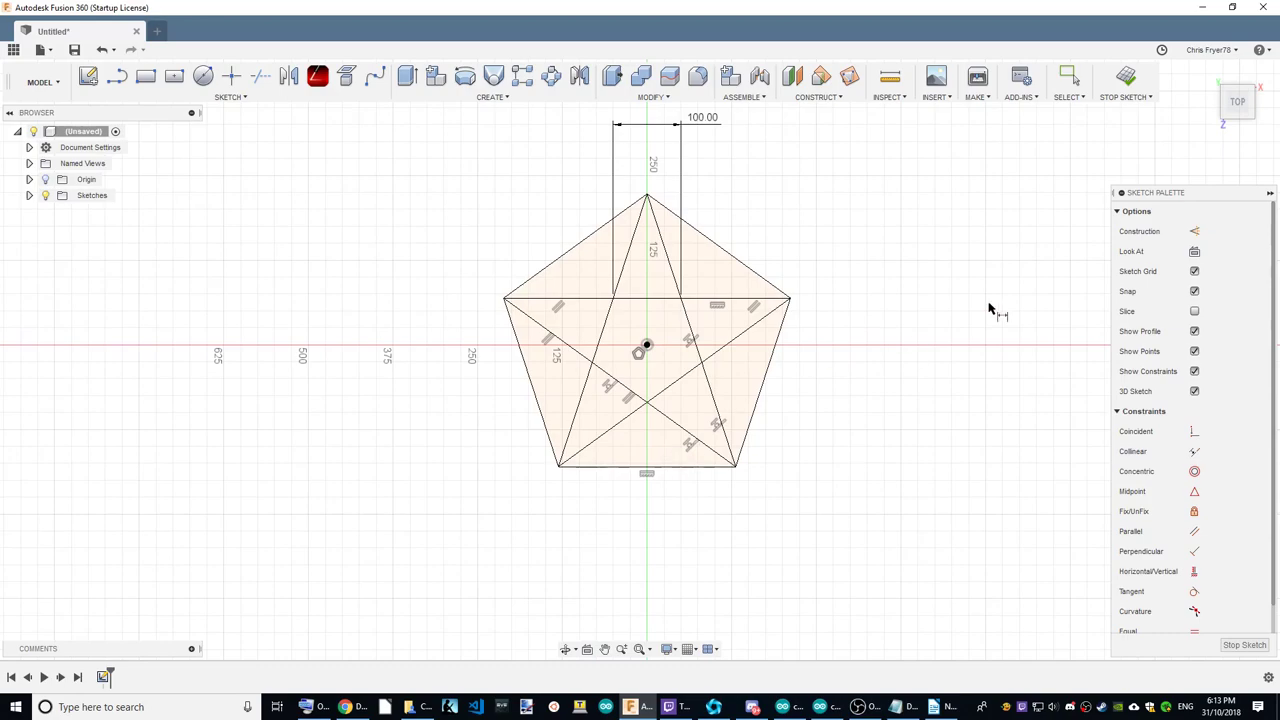
{"action": "mouse_move", "coordinate": [1237, 103]}
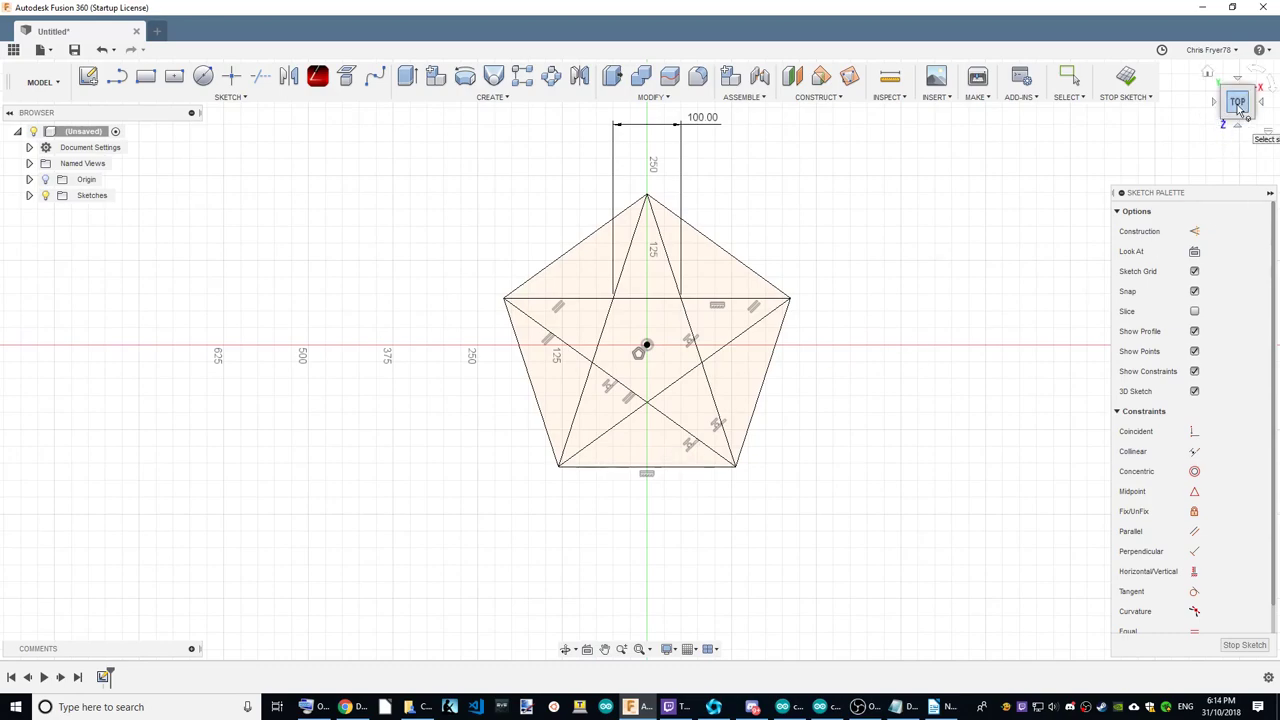
{"action": "left_click_drag", "start_coordinate": [1245, 113], "coordinate": [1222, 86]}
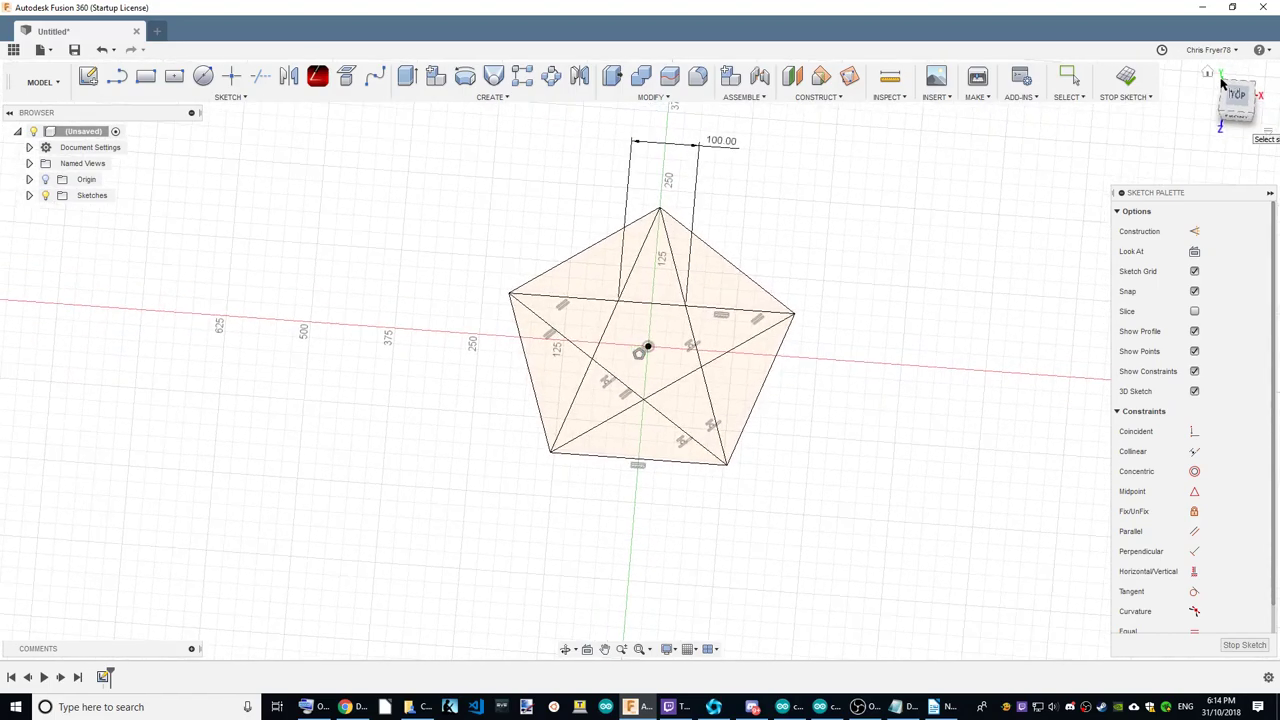
Finish the sketch and switch to the PATCH workspace.
{"action": "left_click", "coordinate": [1130, 74]}
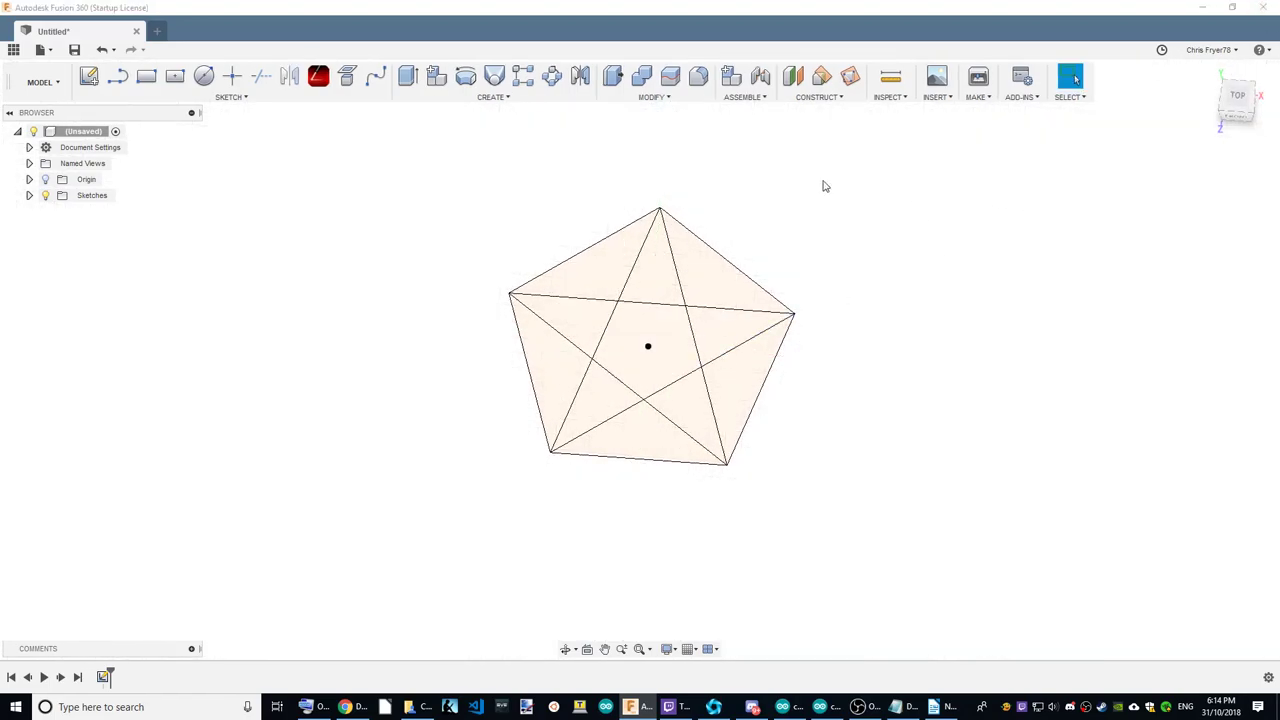
{"action": "left_click", "coordinate": [42, 84]}
{"action": "left_click", "coordinate": [16, 135]}
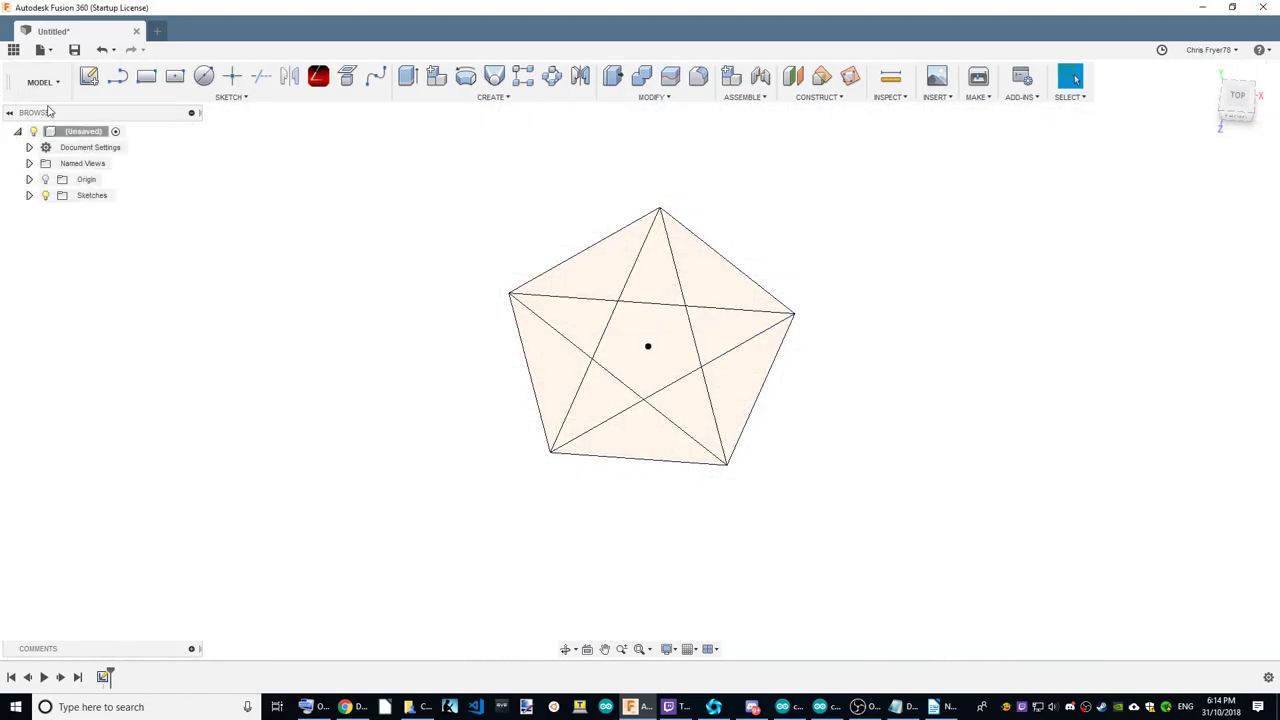
{"action": "left_click", "coordinate": [42, 82]}
{"action": "left_click", "coordinate": [40, 134]}
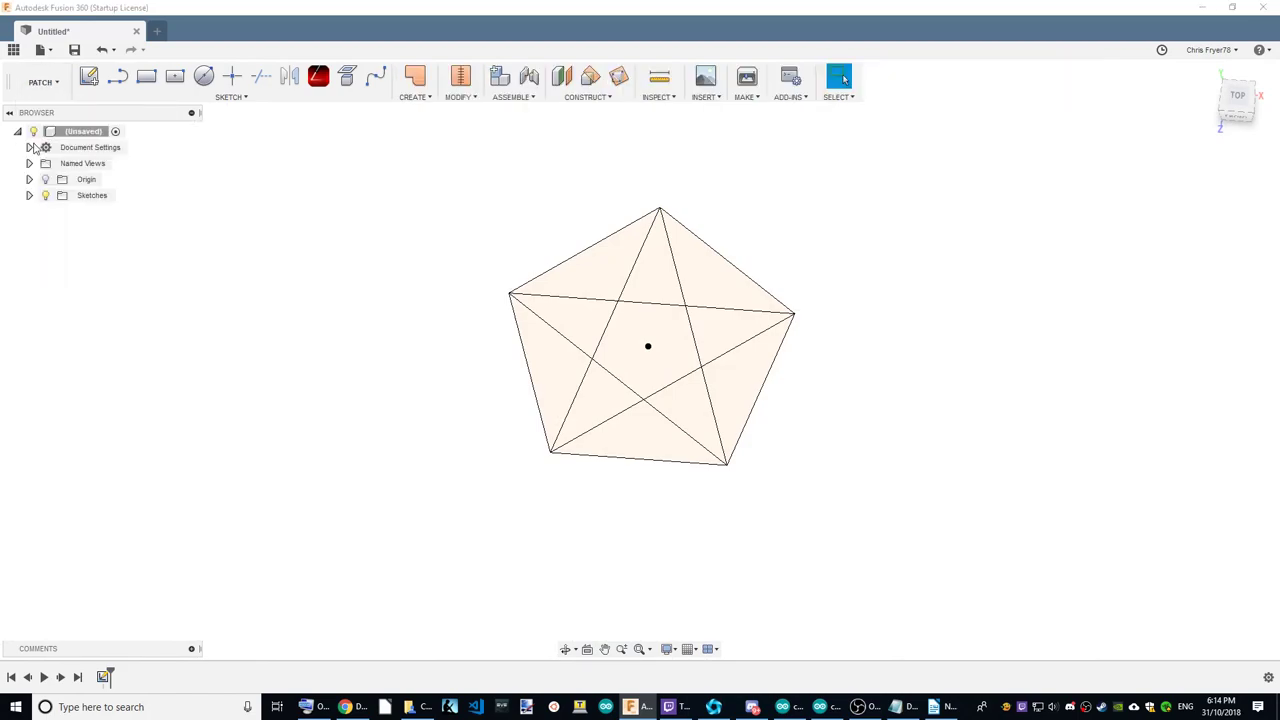
Patch the central pentagon profile into a flat surface body.
{"action": "left_click", "coordinate": [420, 85]}
{"action": "left_click", "coordinate": [650, 332]}
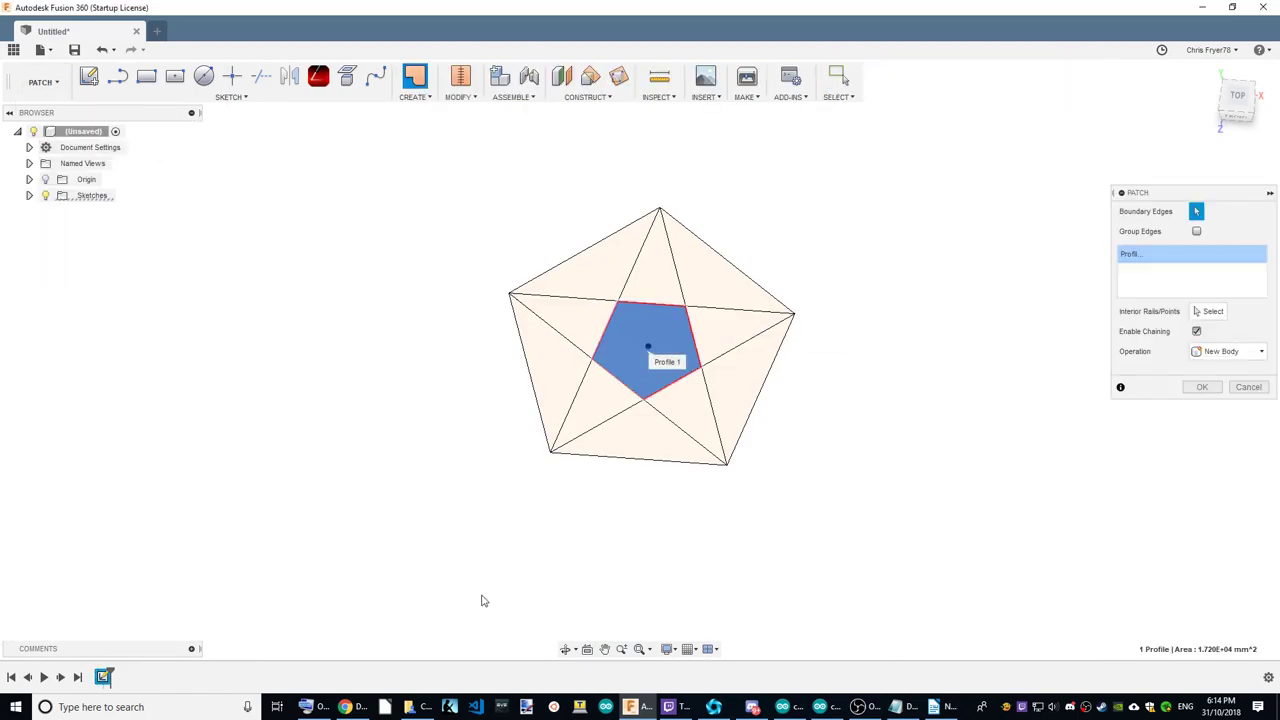
{"action": "left_click", "coordinate": [1201, 387]}
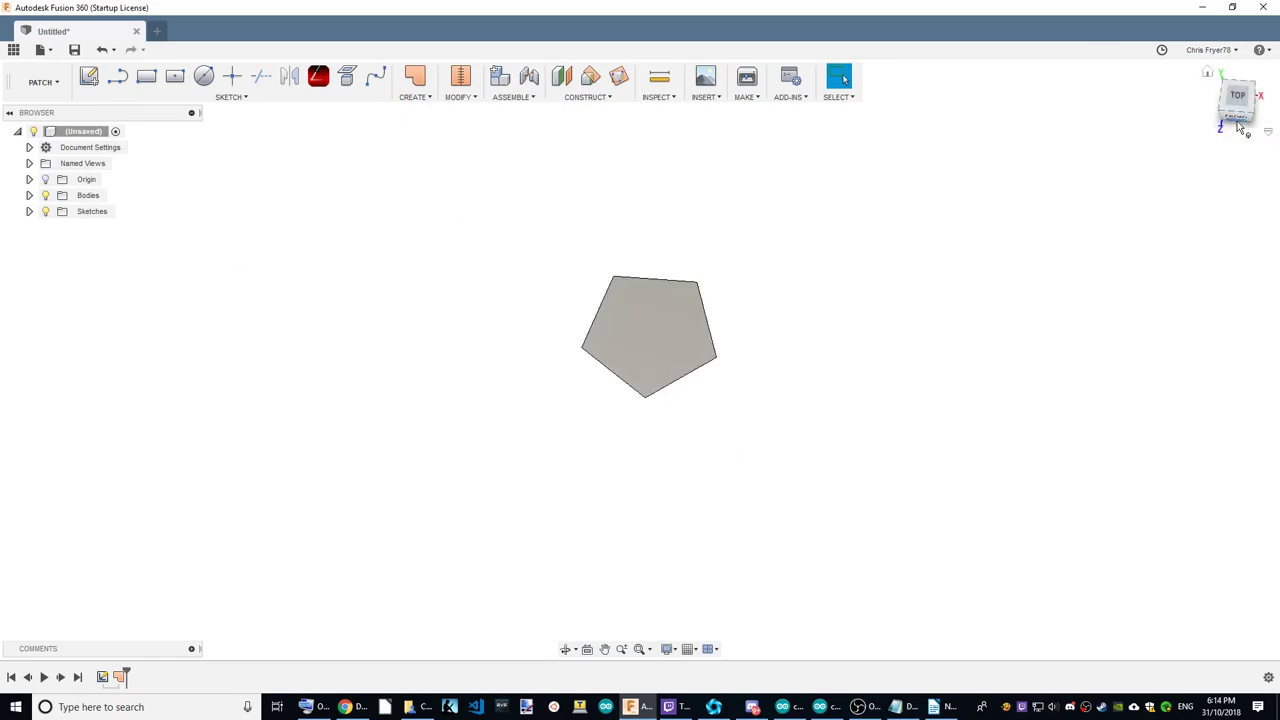
Copy Body1 rotated -116.6° about the X axis so it folds up from one edge.
{"action": "left_click_drag", "start_coordinate": [1240, 125], "coordinate": [1265, 125]}
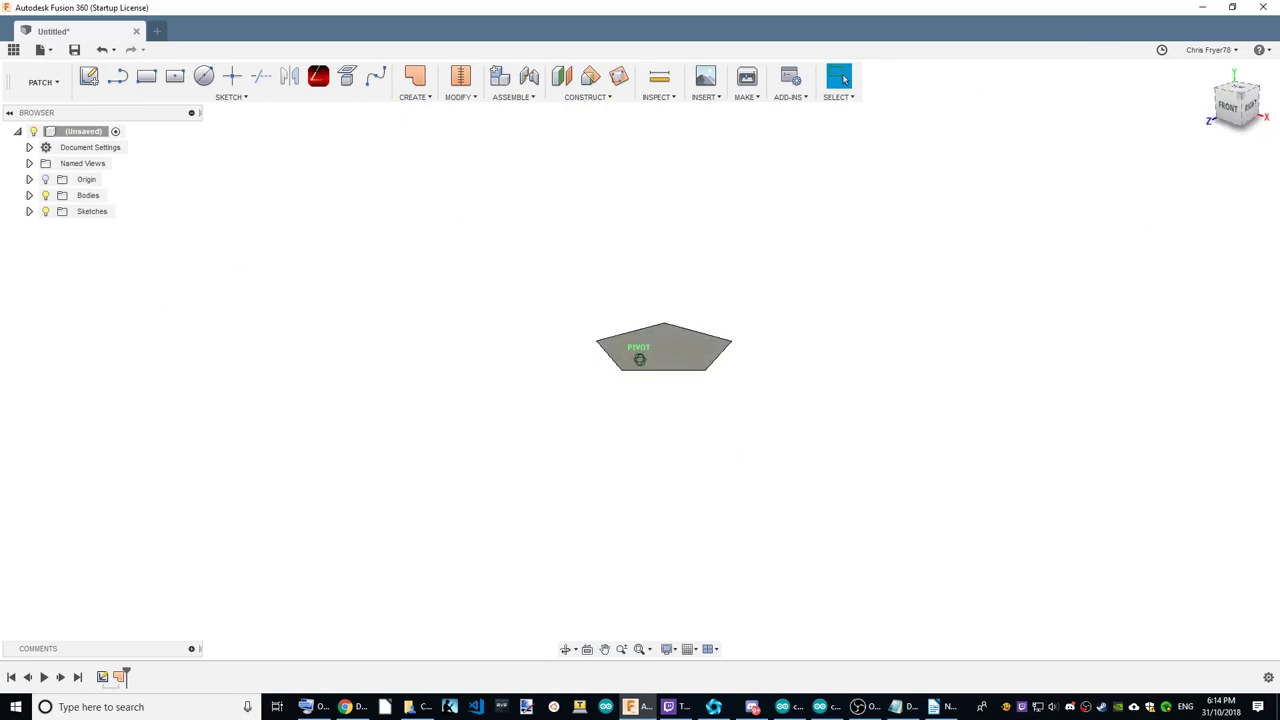
{"action": "left_click", "coordinate": [1242, 108]}
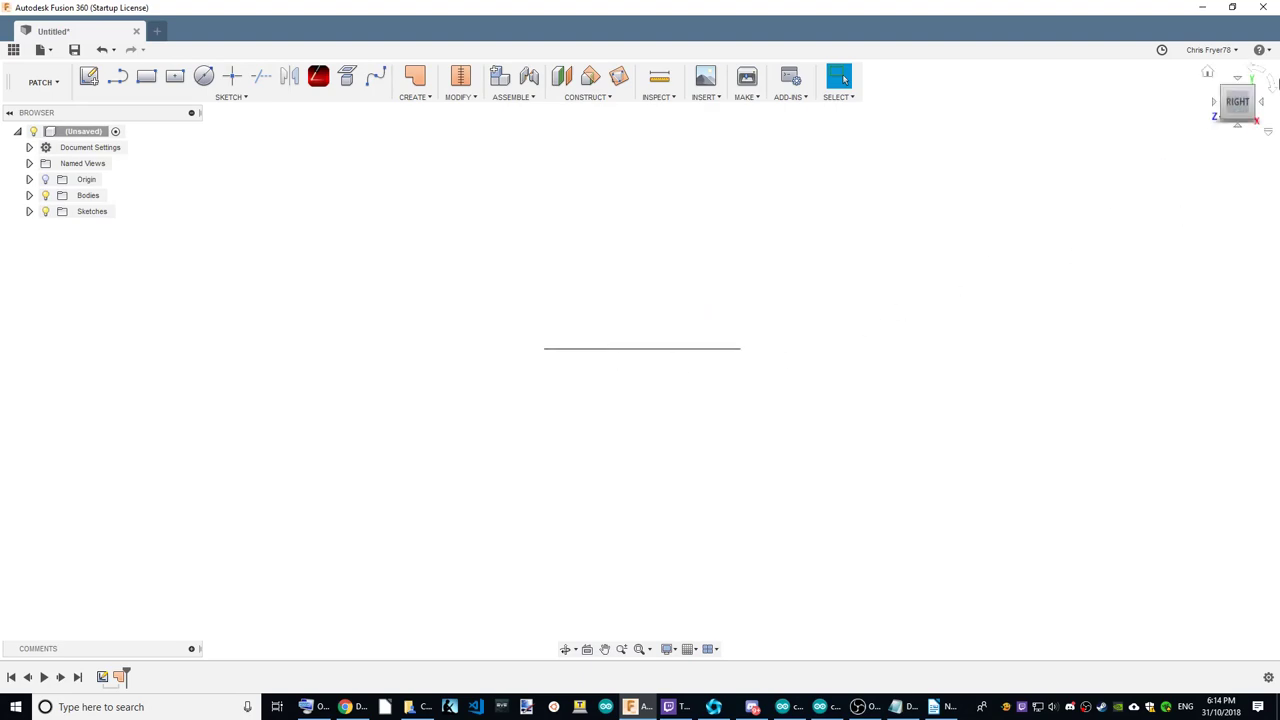
{"action": "left_click", "coordinate": [29, 196]}
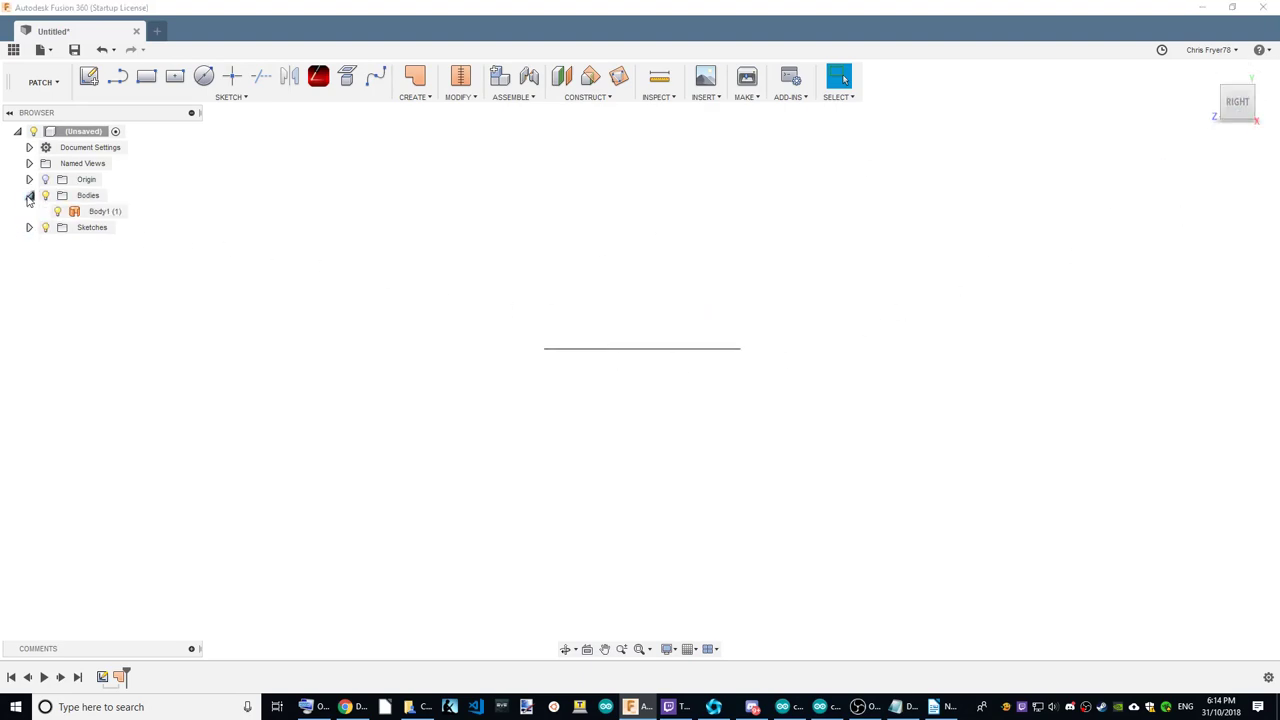
{"action": "right_click", "coordinate": [82, 212]}
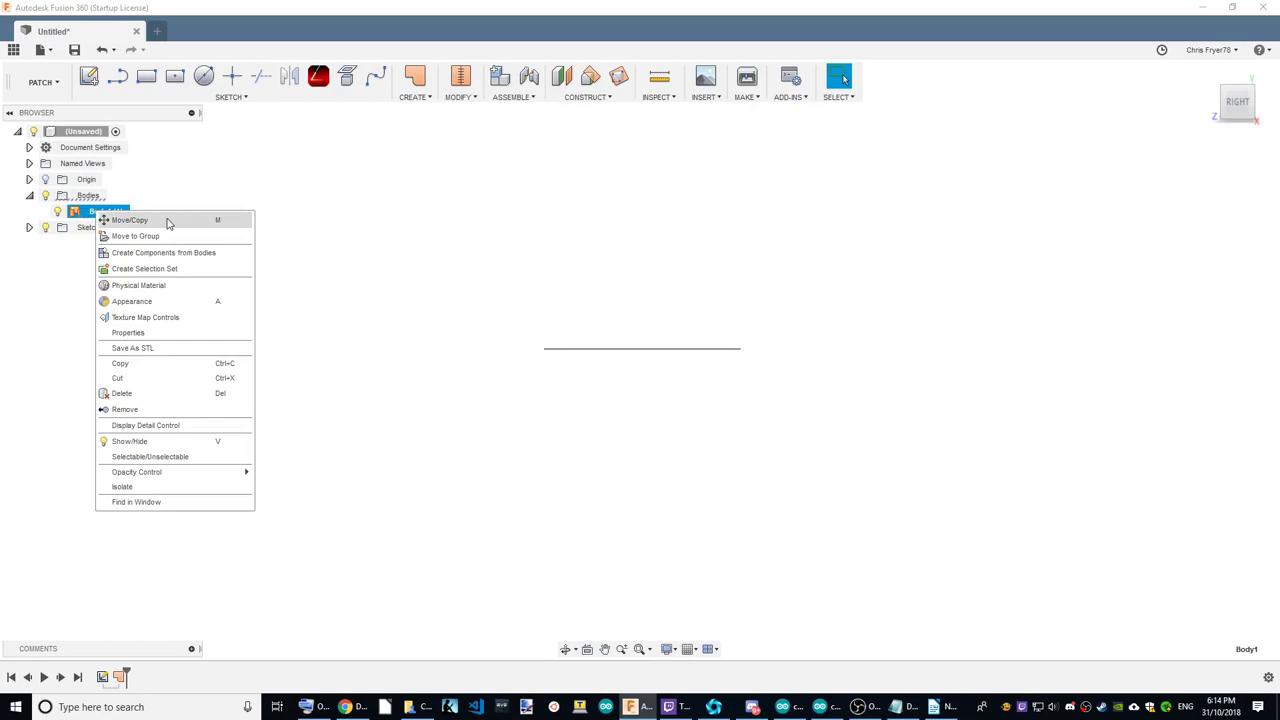
{"action": "left_click", "coordinate": [160, 220]}
{"action": "left_click", "coordinate": [1176, 412]}
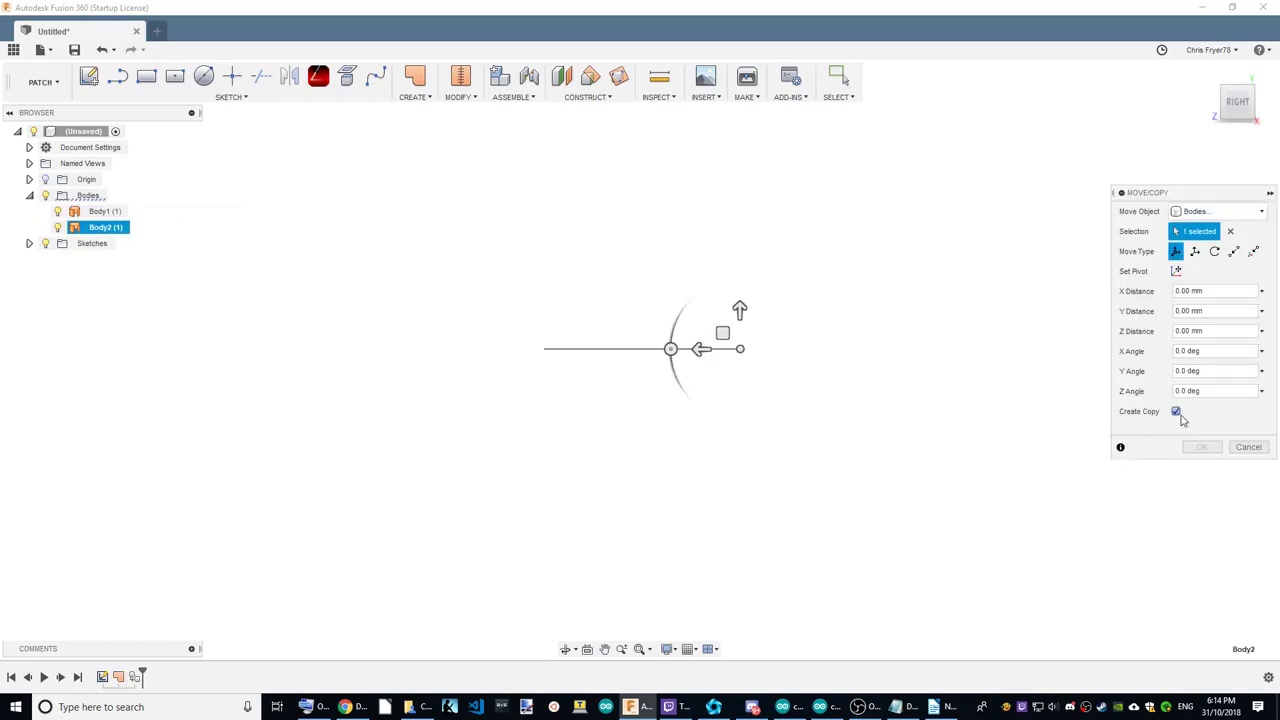
{"action": "left_click_drag", "start_coordinate": [670, 349], "coordinate": [780, 292]}
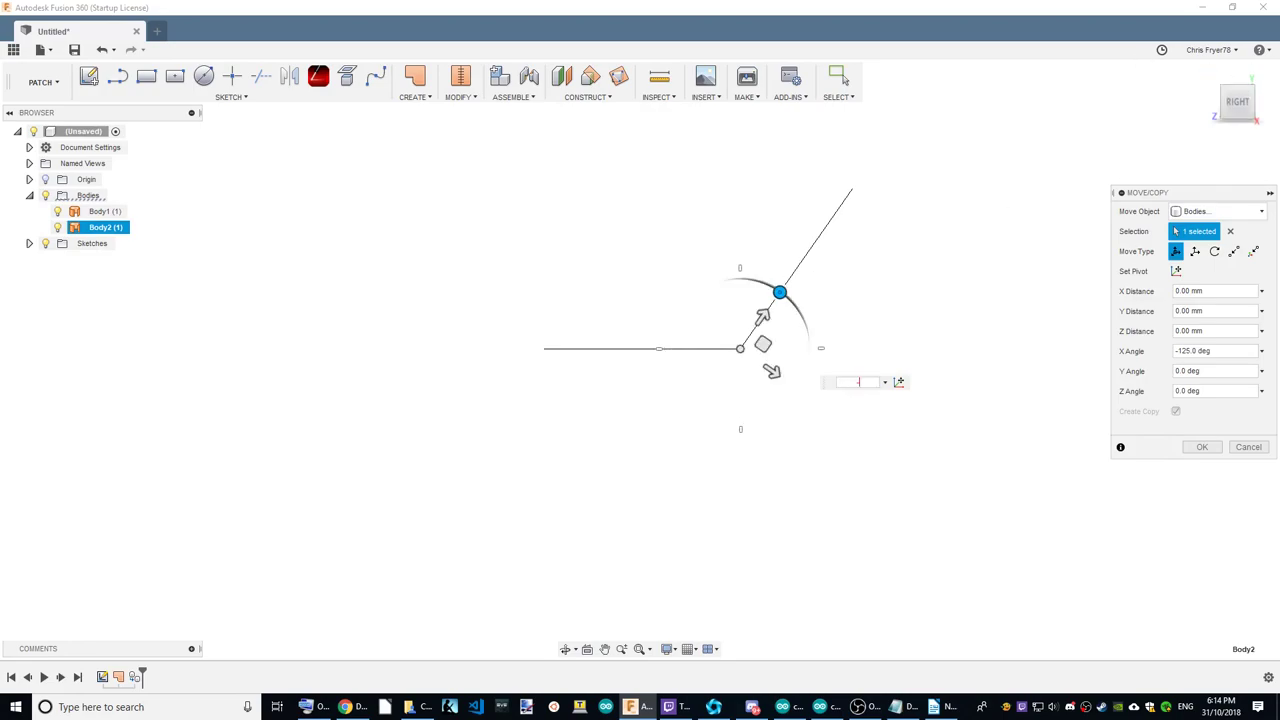
{"action": "type", "text": "-116.6"}
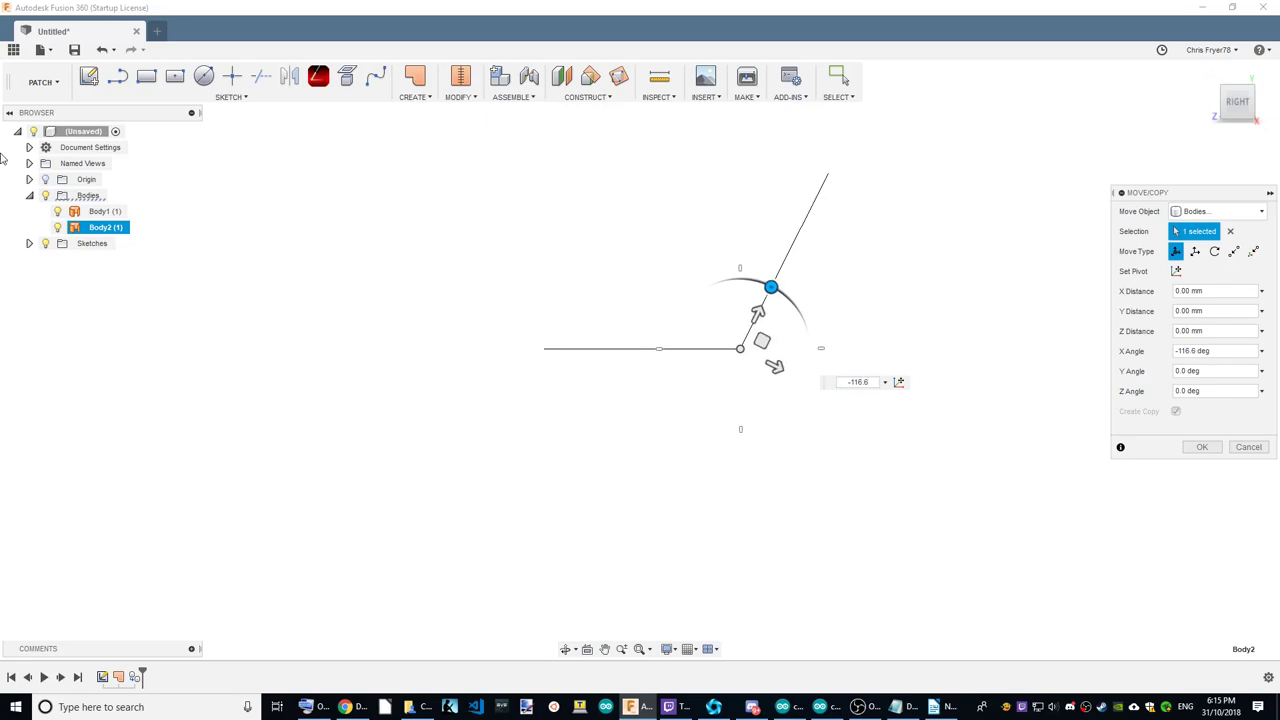
{"action": "left_click", "coordinate": [1202, 447]}
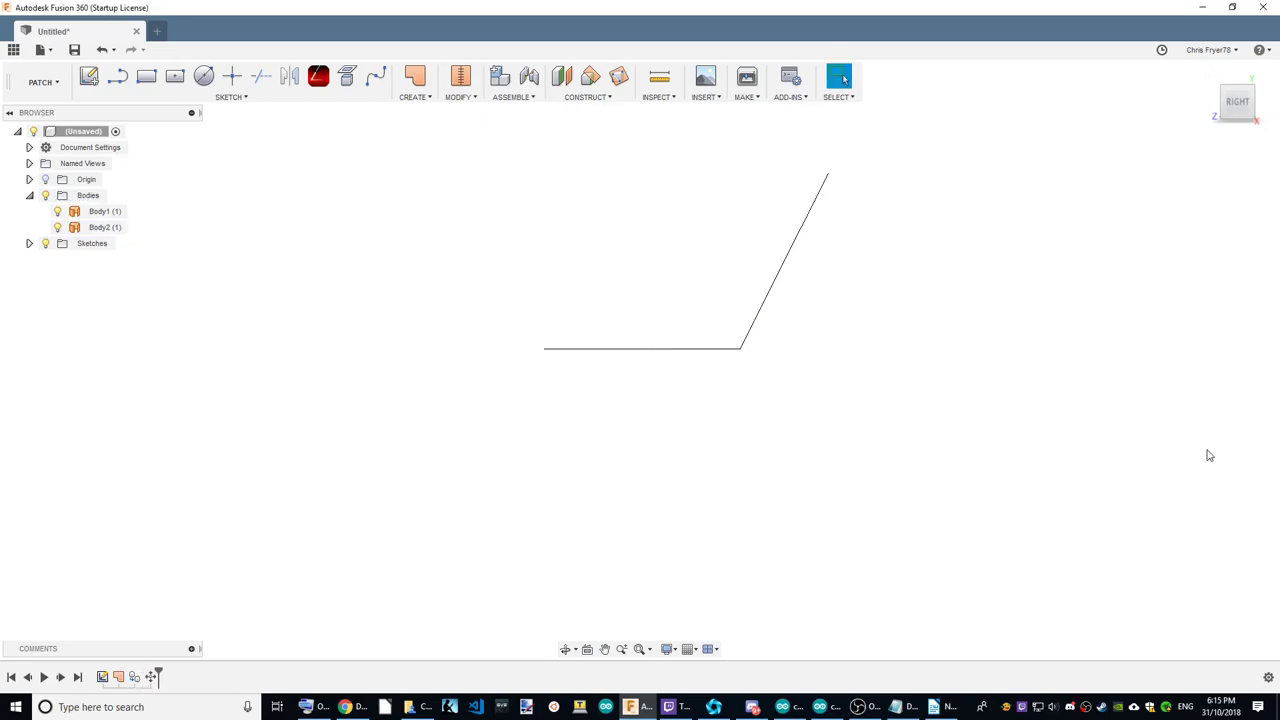
{"action": "left_click", "coordinate": [1228, 93]}
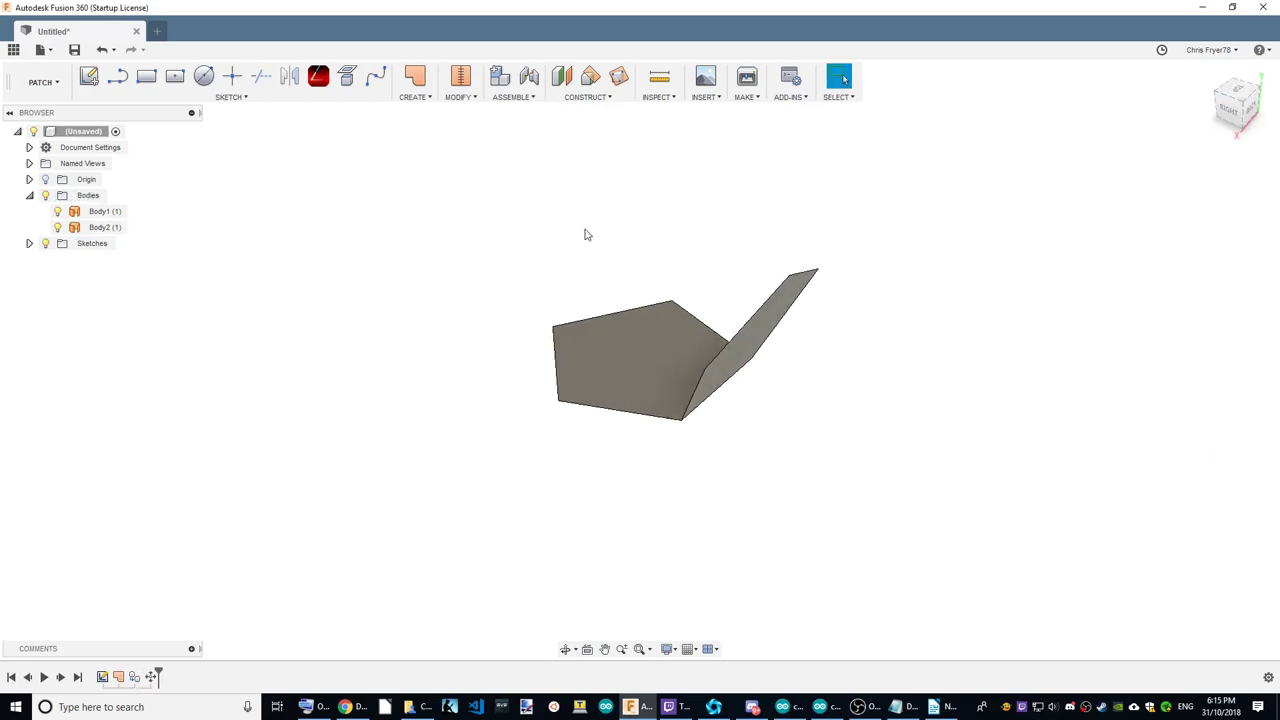
{"action": "left_click", "coordinate": [422, 103]}
Circular-pattern the tilted pentagon face 5 times around the Y axis.
{"action": "left_click", "coordinate": [524, 246]}
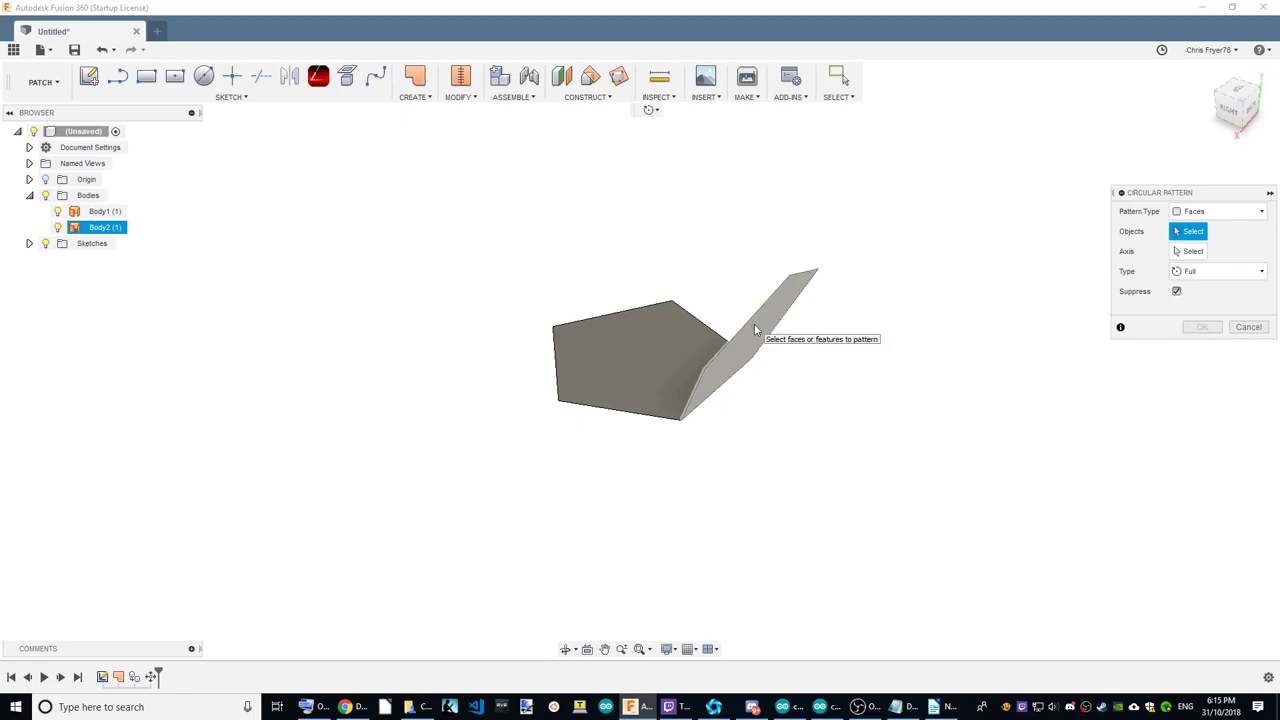
{"action": "left_click", "coordinate": [780, 329]}
{"action": "left_click", "coordinate": [1191, 254]}
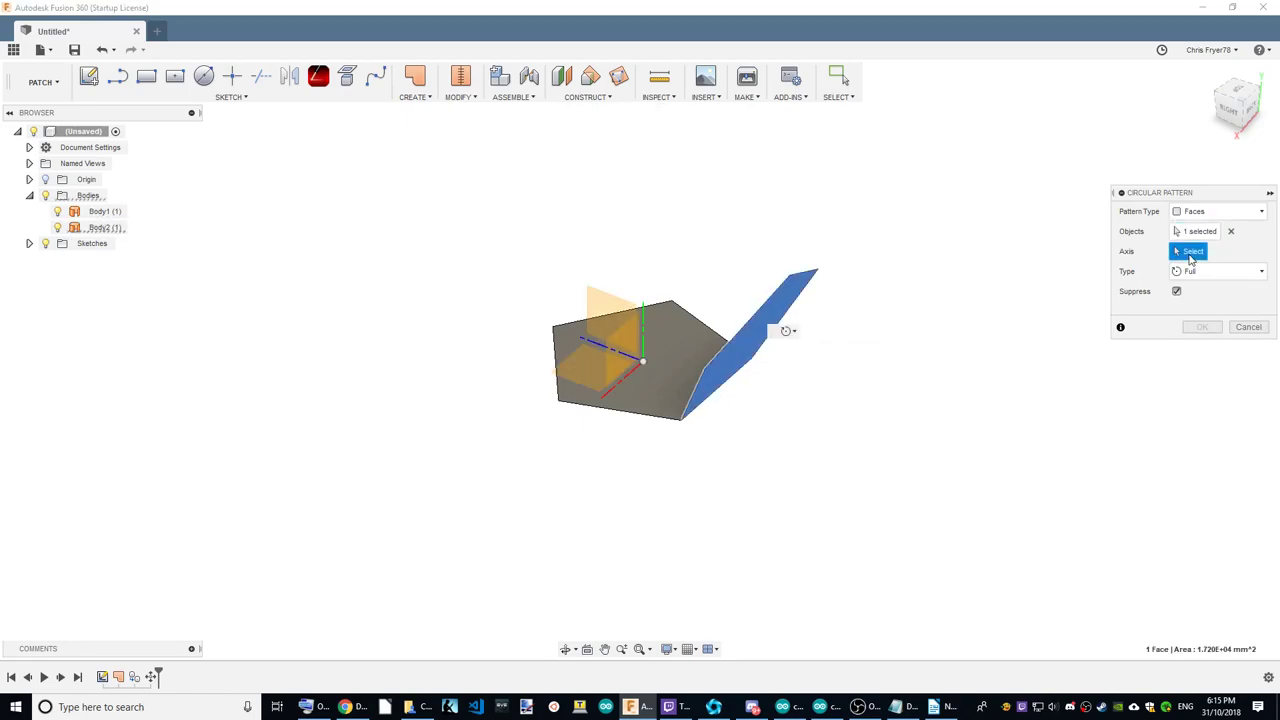
{"action": "left_click", "coordinate": [642, 322]}
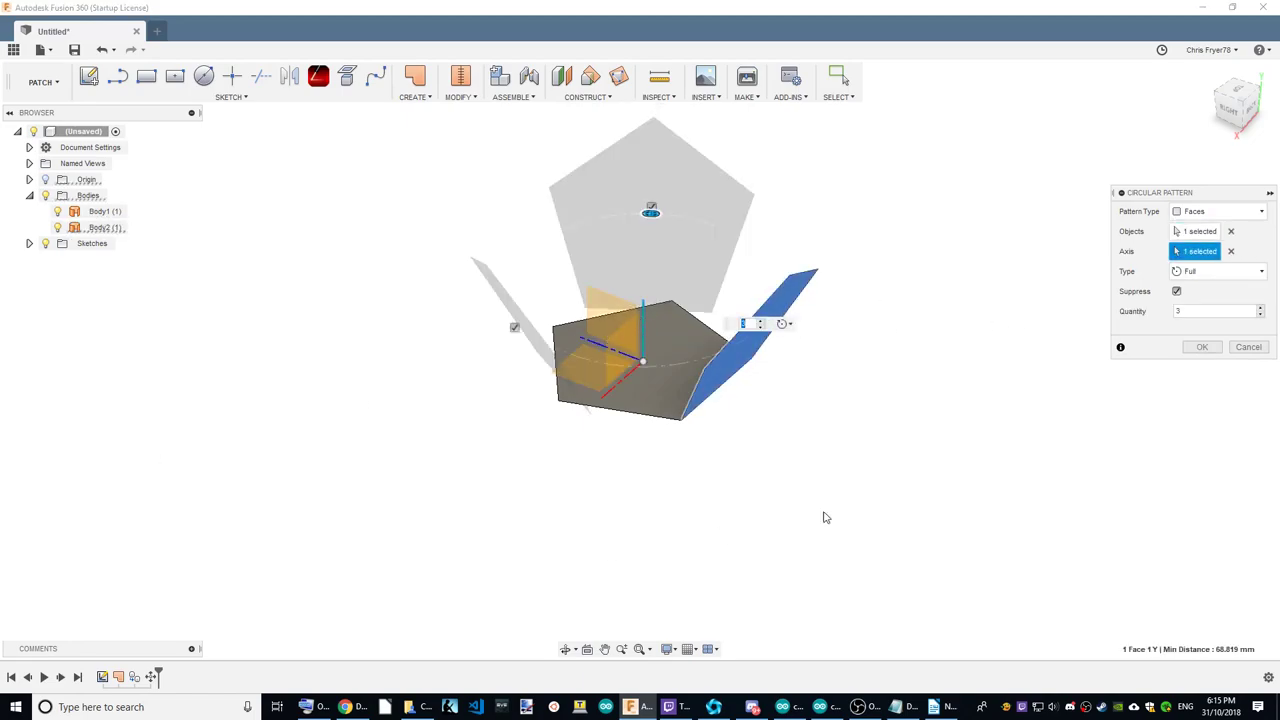
{"action": "left_click", "coordinate": [1261, 309]}
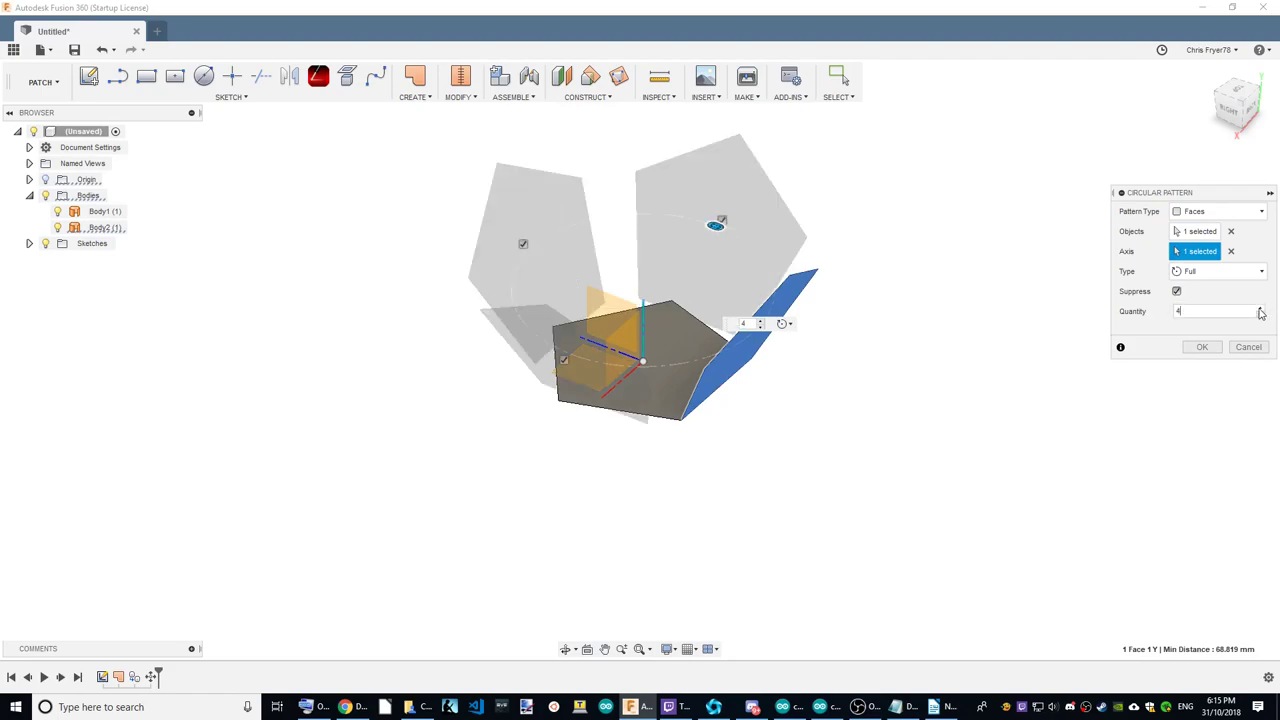
{"action": "left_click", "coordinate": [1261, 309]}
{"action": "left_click", "coordinate": [1206, 347]}
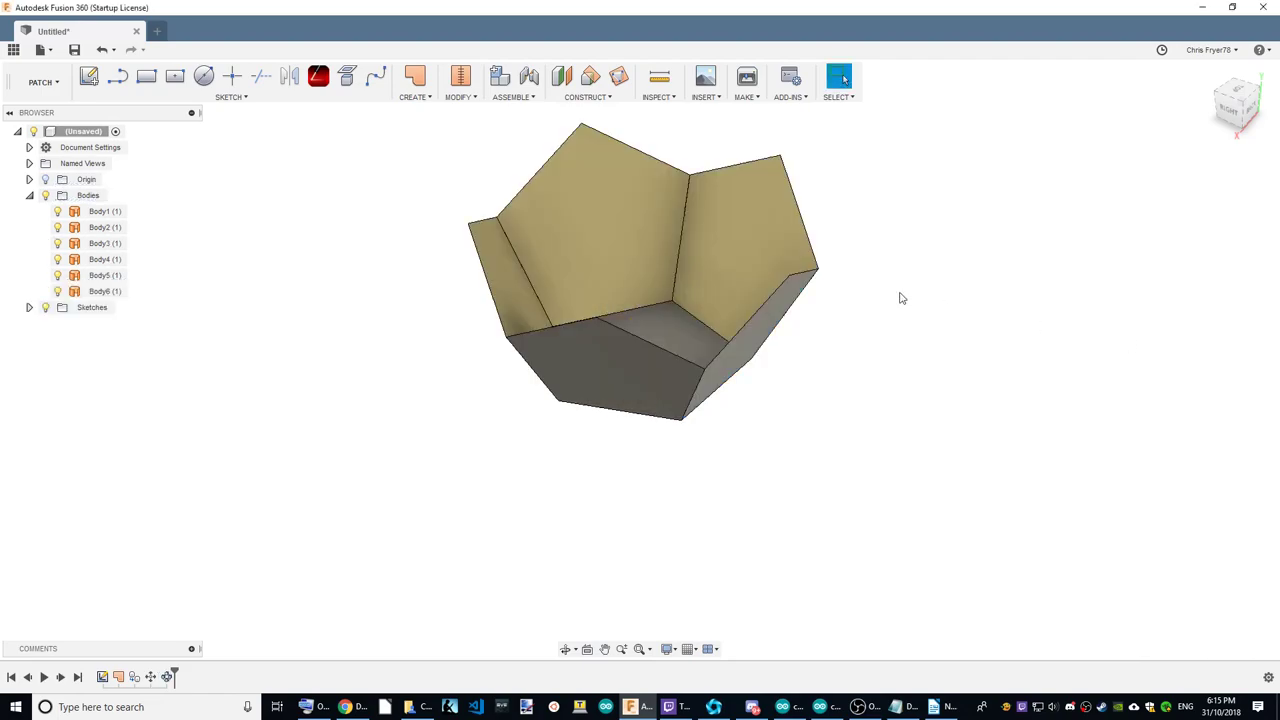
{"action": "left_click", "coordinate": [1237, 119]}
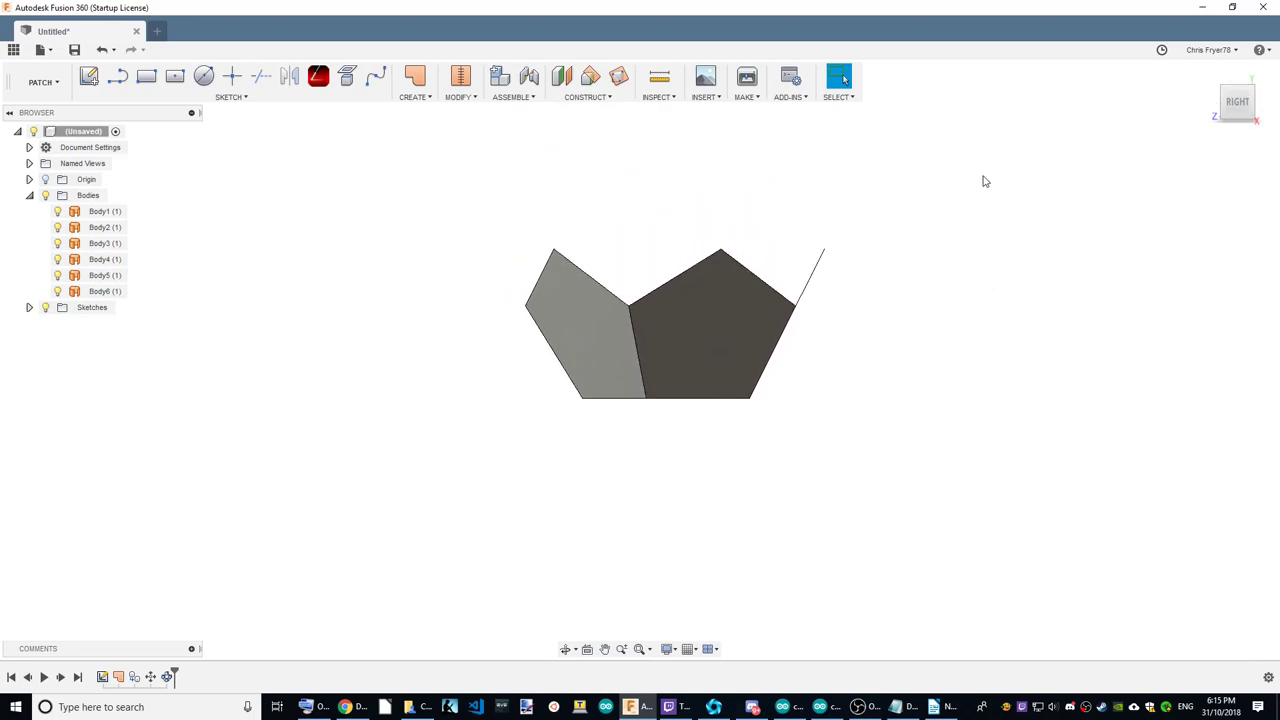
Select all six bowl bodies for Move/Copy and set the bowl's base face as the pivot.
{"action": "left_click_drag", "start_coordinate": [983, 181], "coordinate": [666, 346]}
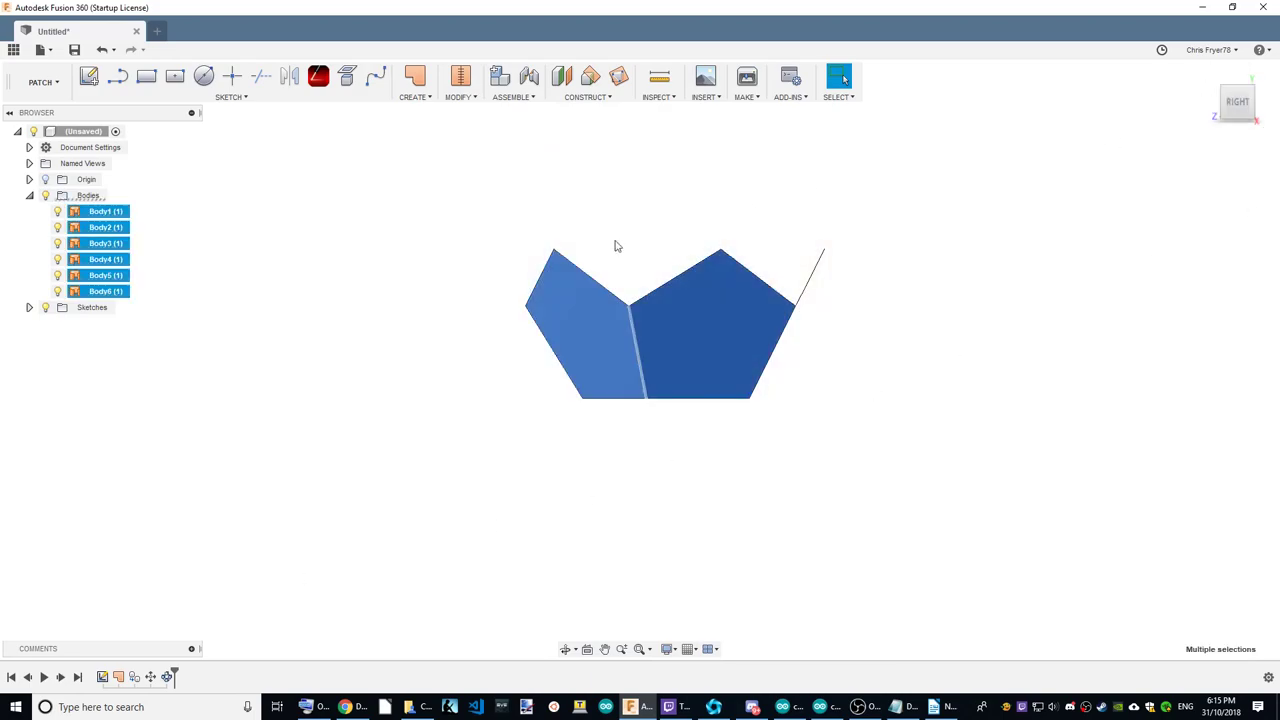
{"action": "right_click", "coordinate": [102, 252]}
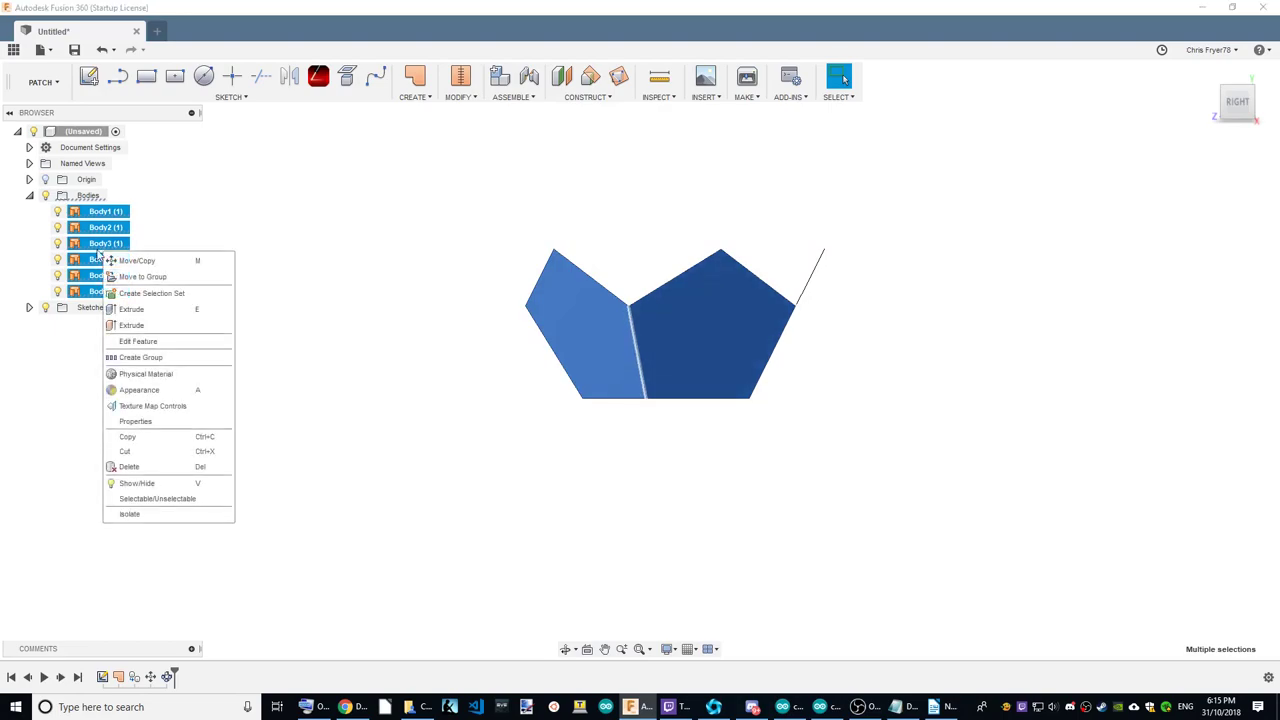
{"action": "left_click", "coordinate": [157, 262]}
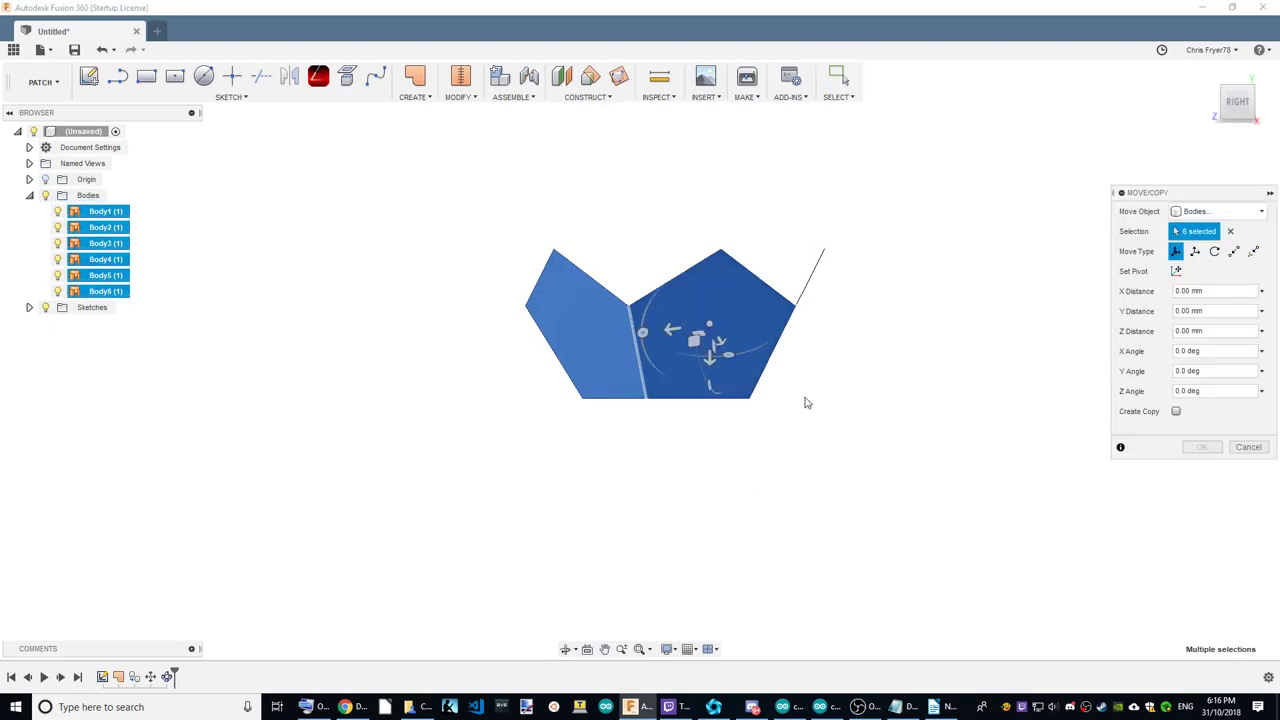
{"action": "left_click", "coordinate": [1176, 271]}
{"action": "left_click", "coordinate": [1220, 97]}
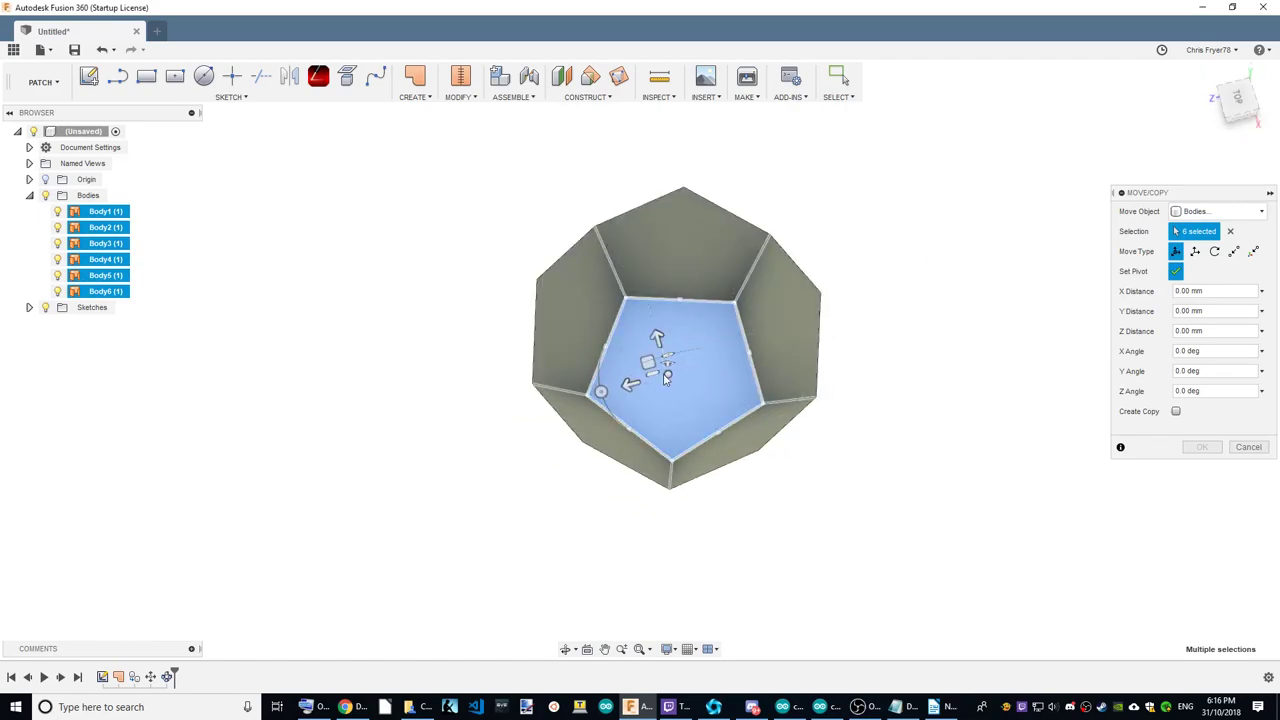
{"action": "left_click", "coordinate": [671, 378]}
{"action": "left_click", "coordinate": [1176, 271]}
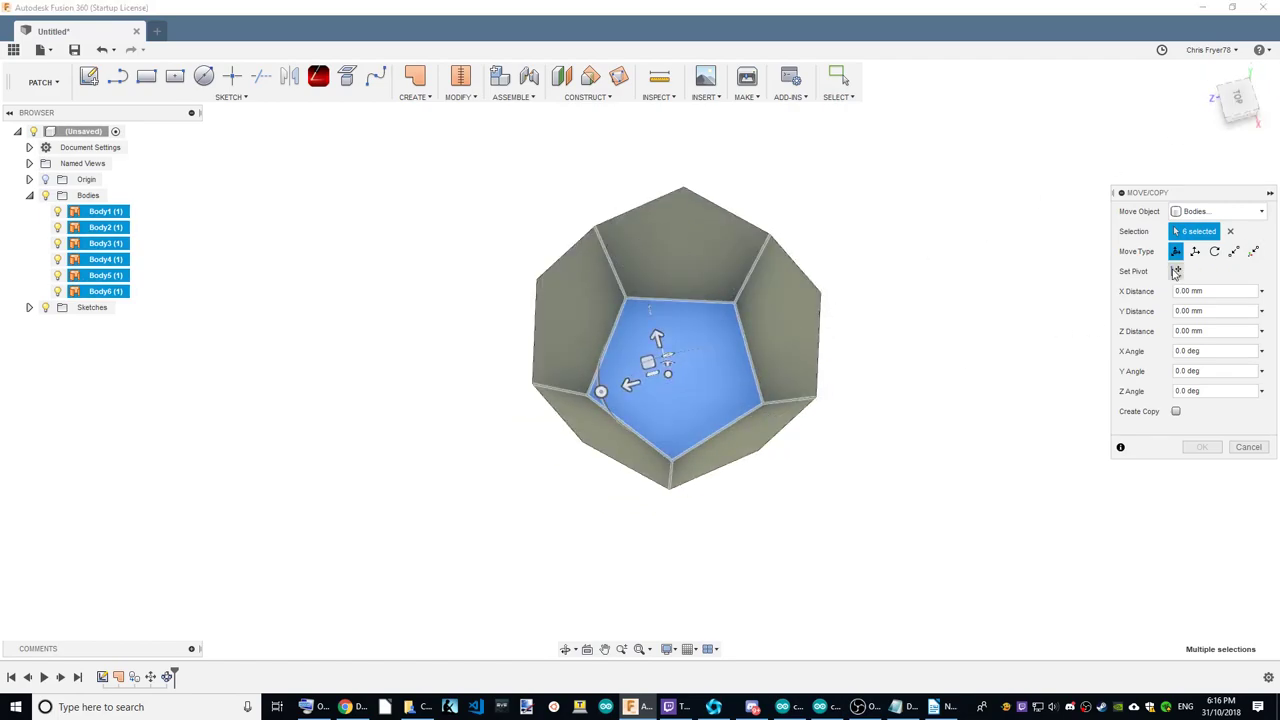
{"action": "left_click", "coordinate": [1243, 120]}
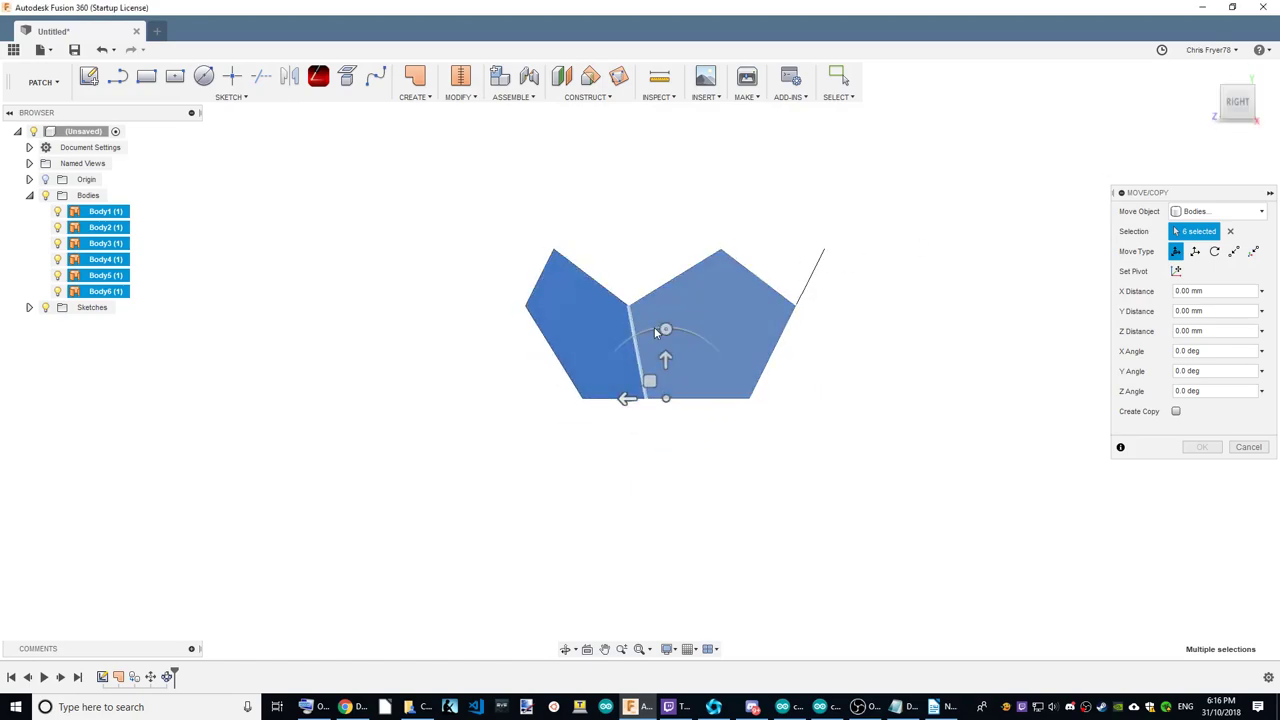
Rotate a copy of the bowl -180° and move it point-to-point onto the top vertex.
{"action": "mouse_move", "coordinate": [666, 329]}
{"action": "left_mouse_down"}
{"action": "mouse_move", "coordinate": [648, 330]}
{"action": "mouse_move", "coordinate": [666, 329]}
{"action": "mouse_move", "coordinate": [649, 489]}
{"action": "mouse_move", "coordinate": [665, 486]}
{"action": "left_mouse_up"}
{"action": "left_click", "coordinate": [1176, 412]}
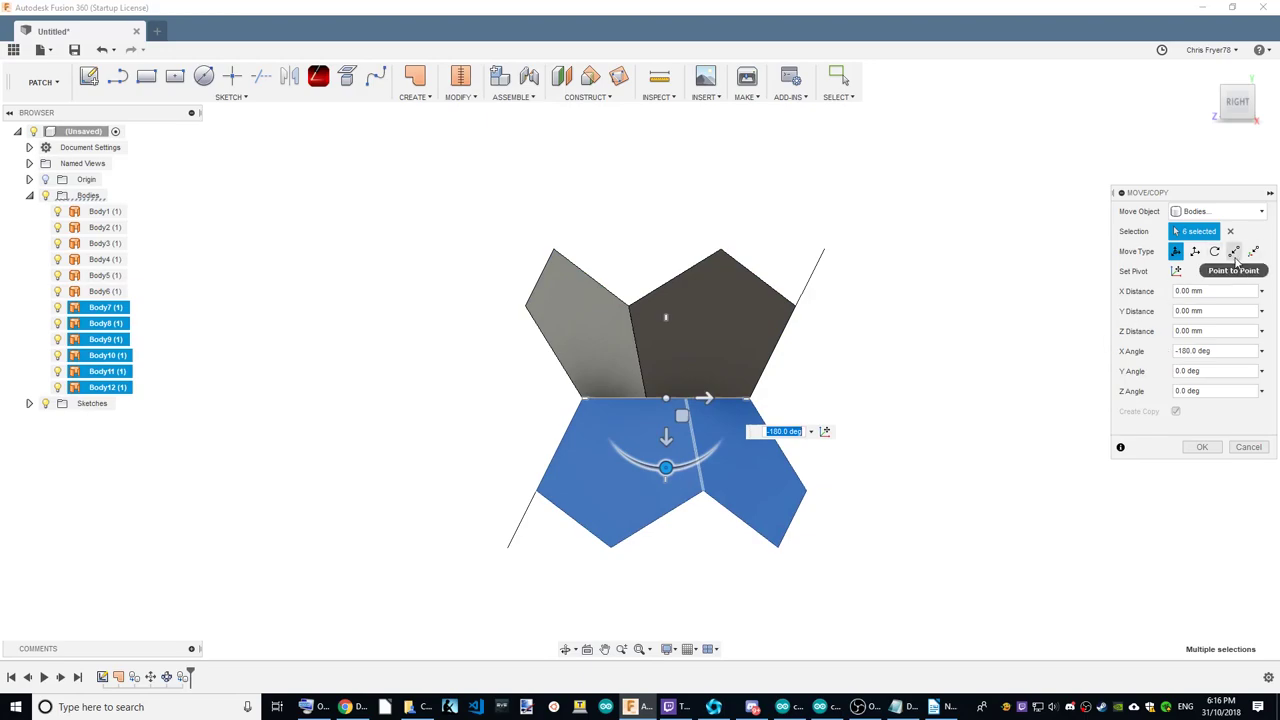
{"action": "left_click", "coordinate": [1233, 251]}
{"action": "left_click", "coordinate": [704, 497]}
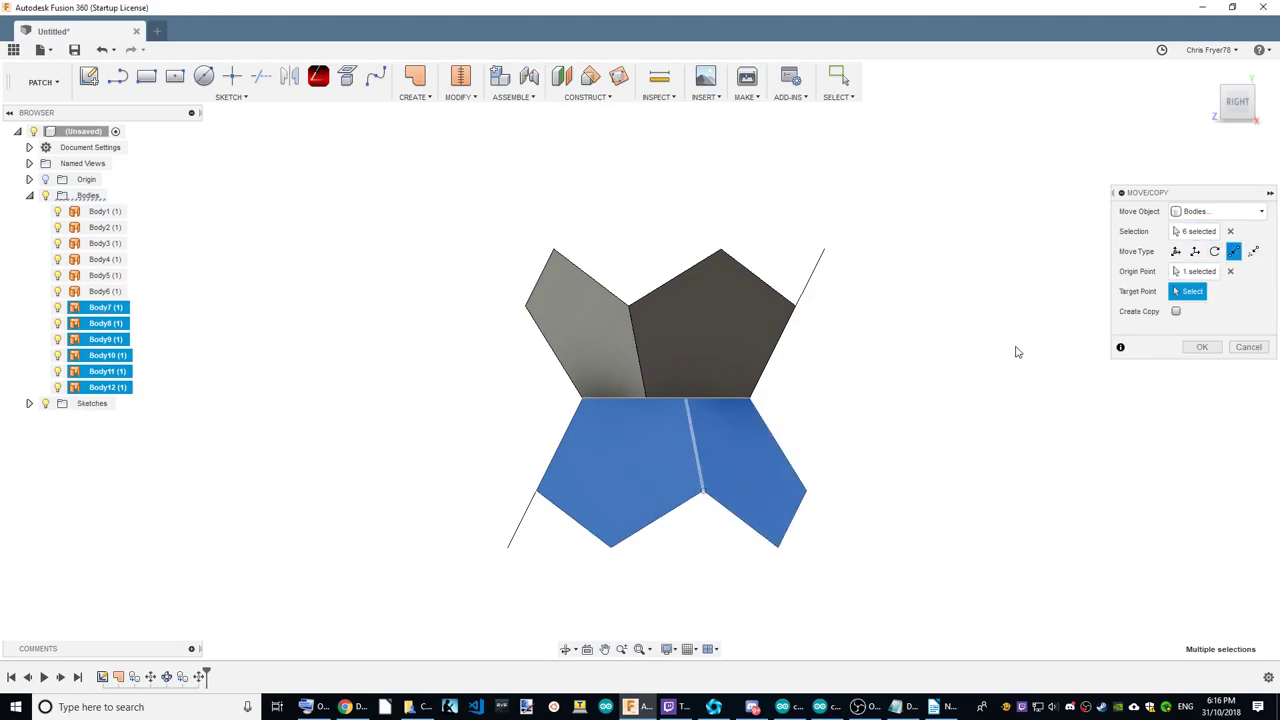
{"action": "left_click", "coordinate": [720, 253]}
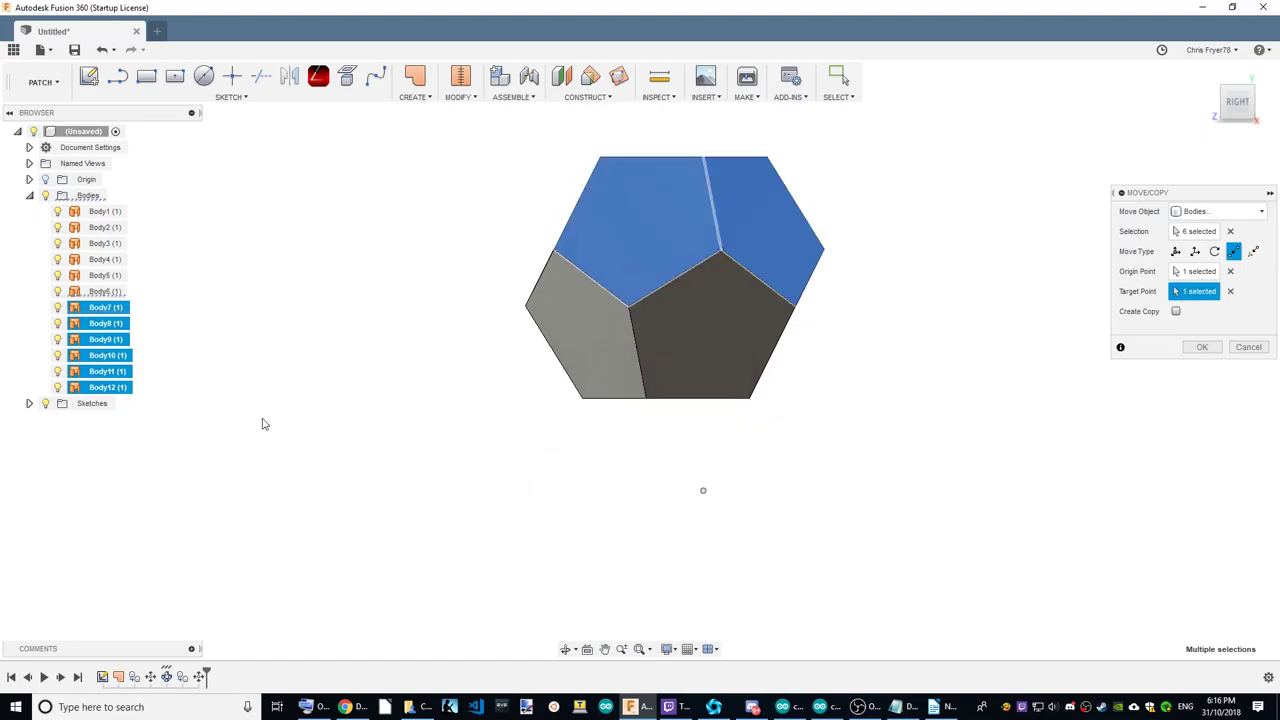
{"action": "left_click", "coordinate": [1202, 347]}
Stitch all twelve pentagon face bodies into a single body, Body13.
{"action": "left_click", "coordinate": [1207, 72]}
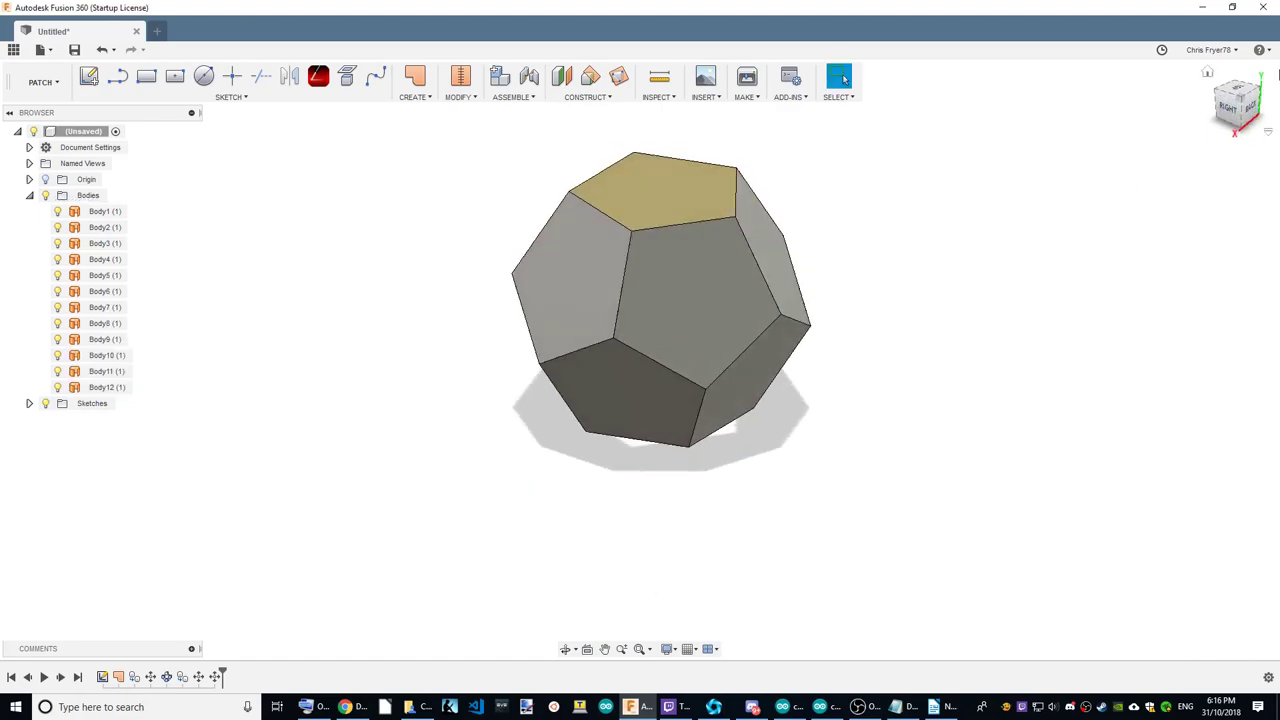
{"action": "left_click_drag", "start_coordinate": [1105, 82], "coordinate": [660, 285]}
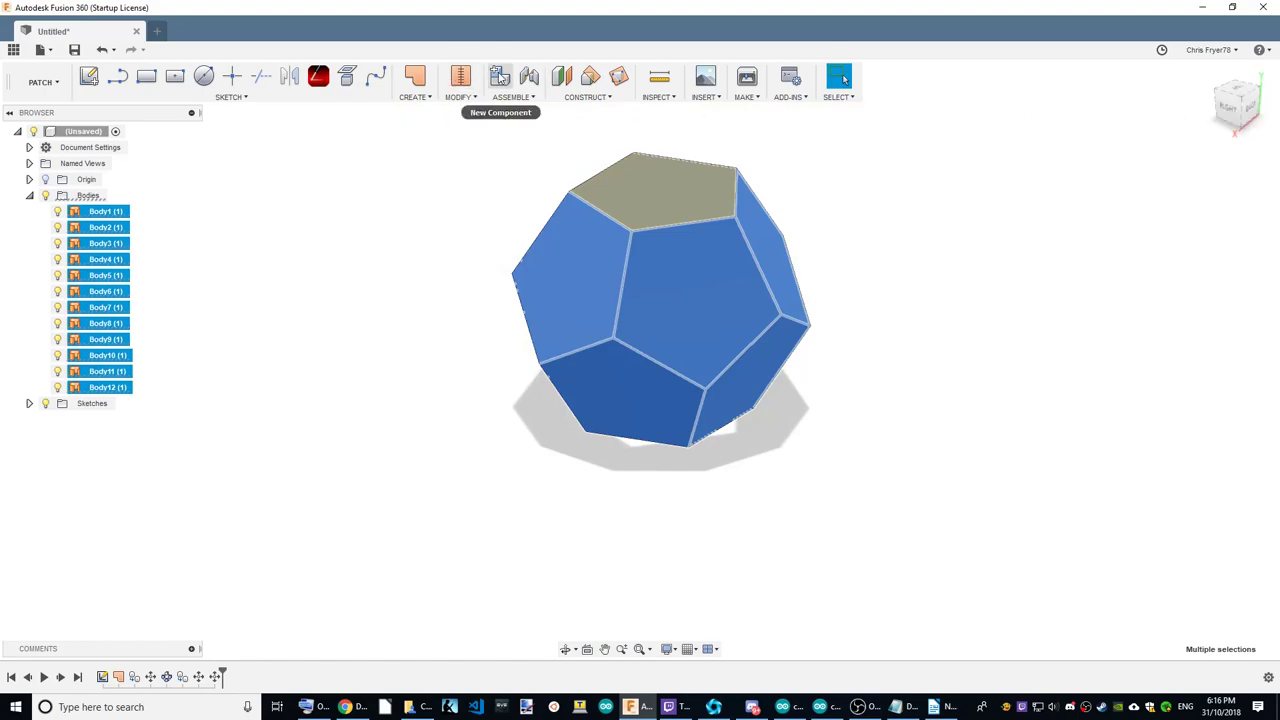
{"action": "left_click", "coordinate": [461, 80]}
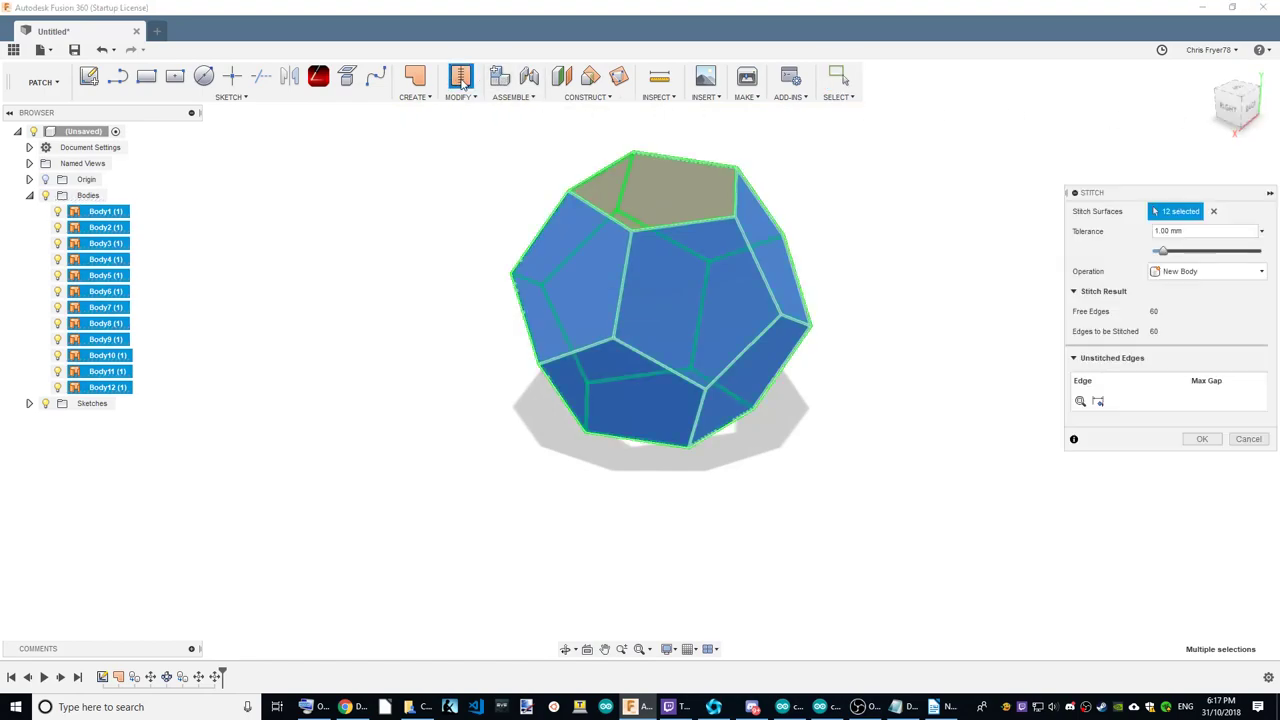
{"action": "left_click", "coordinate": [1201, 440]}
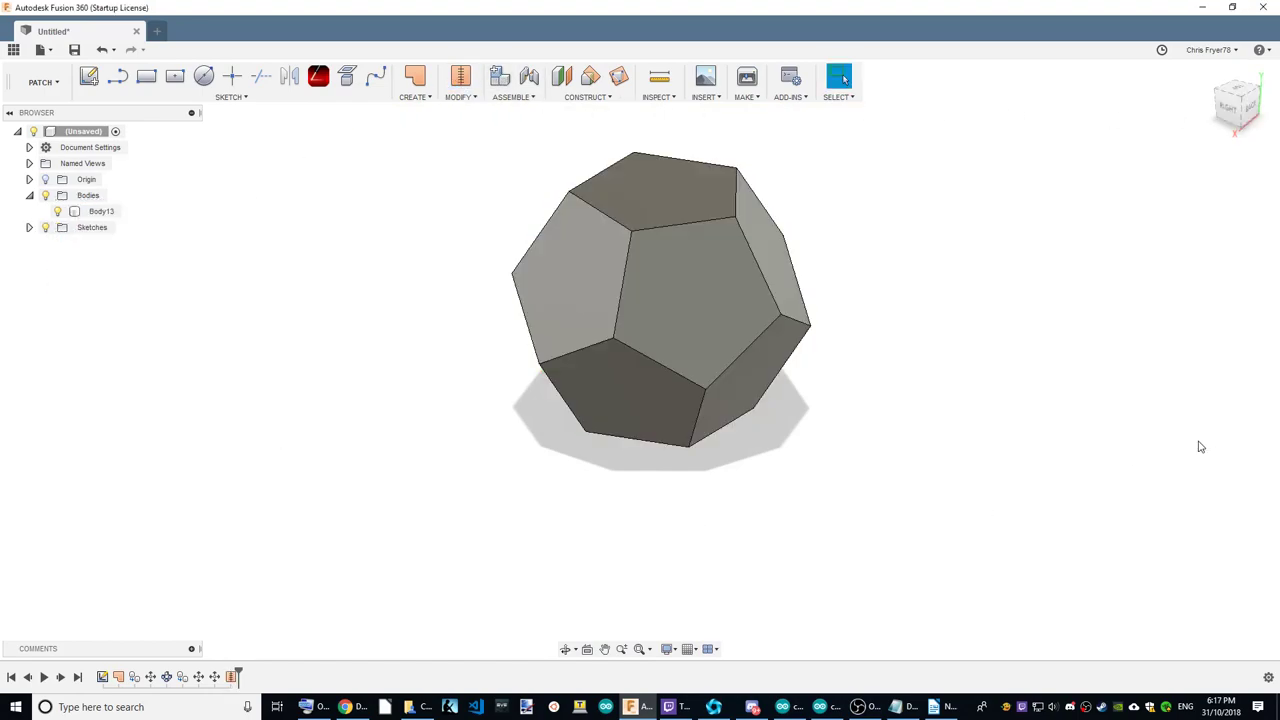
Orbit the dodecahedron round to view it from the right side.
{"action": "left_click", "coordinate": [689, 286]}
{"action": "left_click_drag", "start_coordinate": [1243, 117], "coordinate": [1240, 110]}
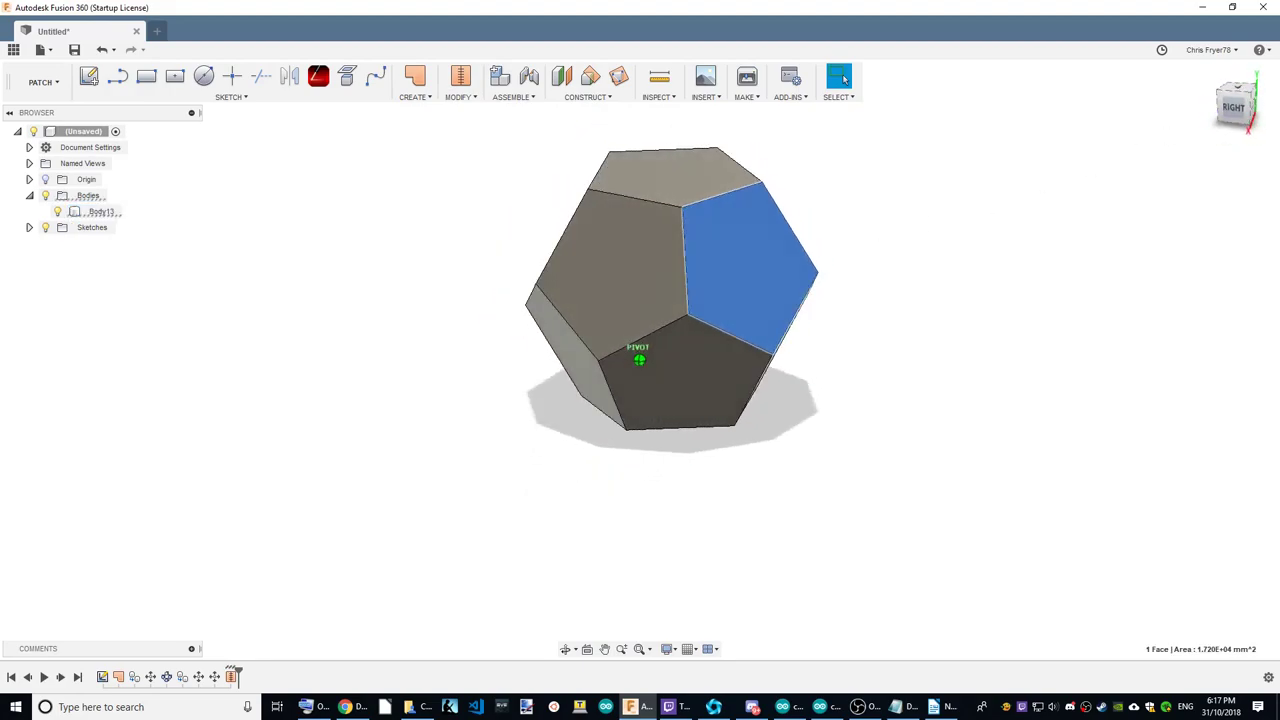
{"action": "left_click_drag", "start_coordinate": [1240, 110], "coordinate": [1127, 170]}
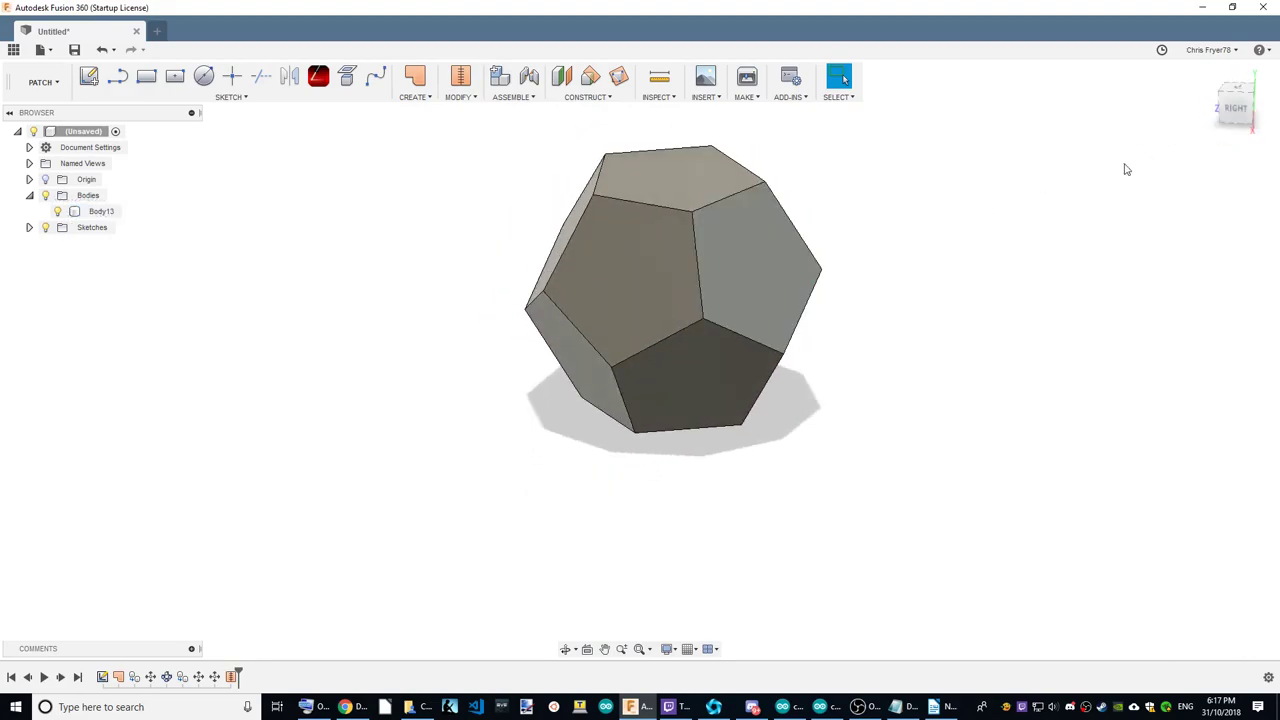
Make Sketch1 visible in the viewport and turn to a front-right view.
{"action": "left_click", "coordinate": [29, 227]}
{"action": "left_click", "coordinate": [58, 243]}
{"action": "mouse_move", "coordinate": [1236, 108]}
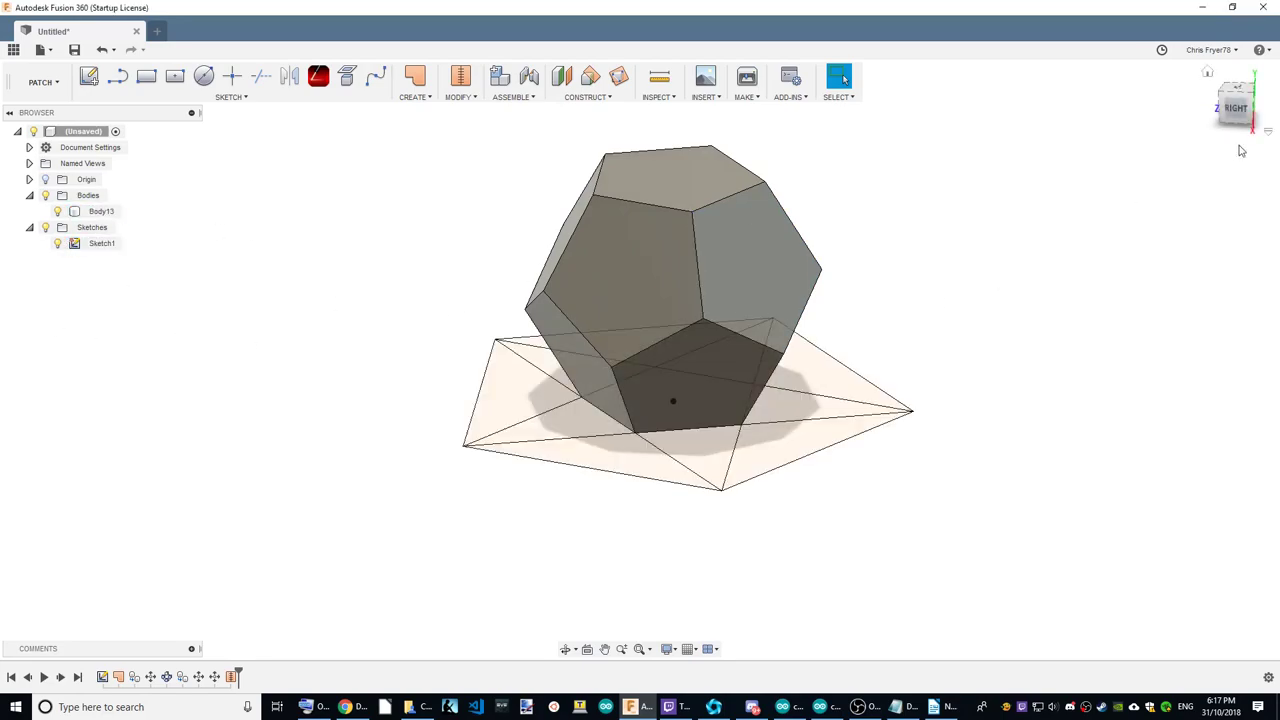
{"action": "left_click", "coordinate": [1229, 121]}
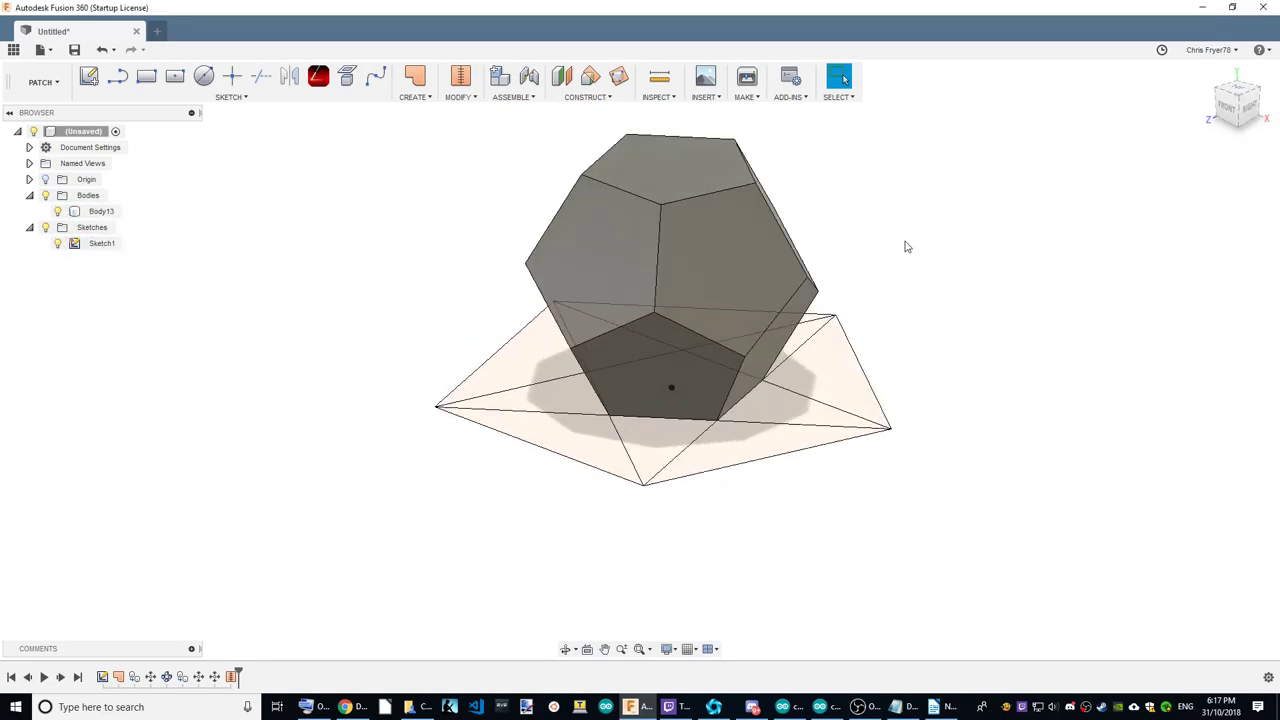
Create Sketch2 on a pentagon face of the dodecahedron and hide Body13.
{"action": "left_click", "coordinate": [88, 76]}
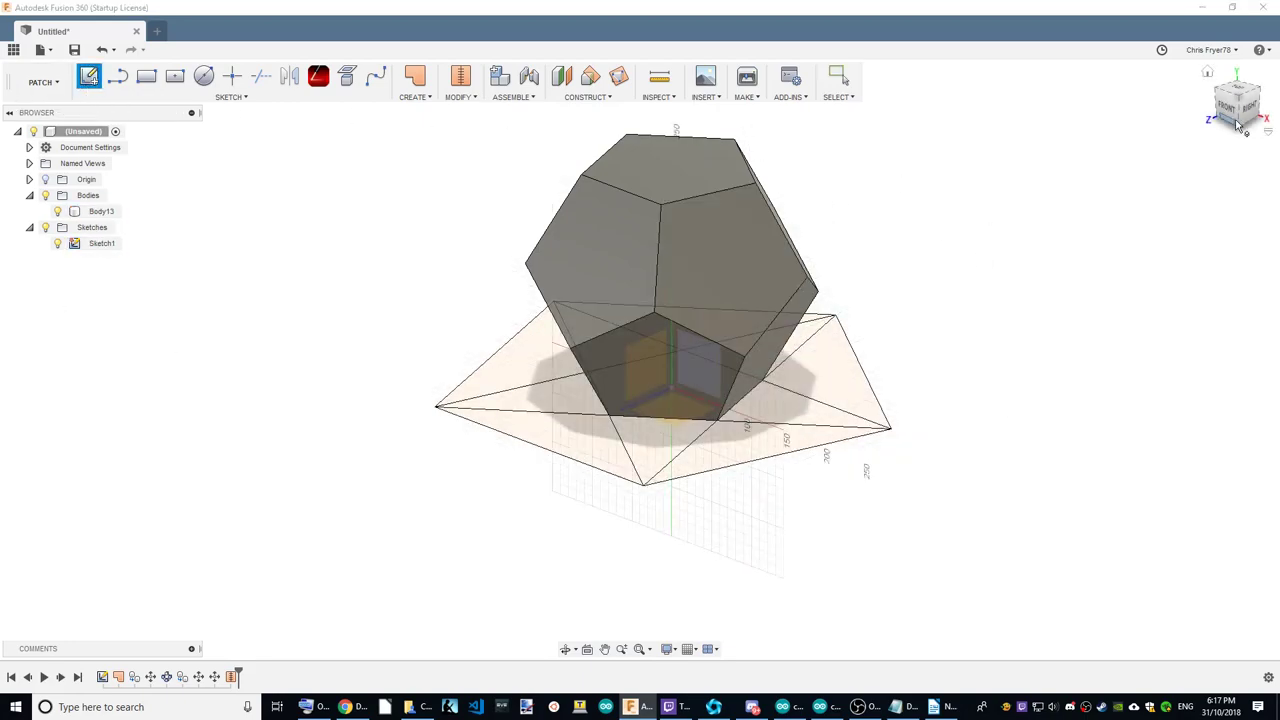
{"action": "left_click", "coordinate": [1238, 124]}
{"action": "left_click", "coordinate": [748, 327]}
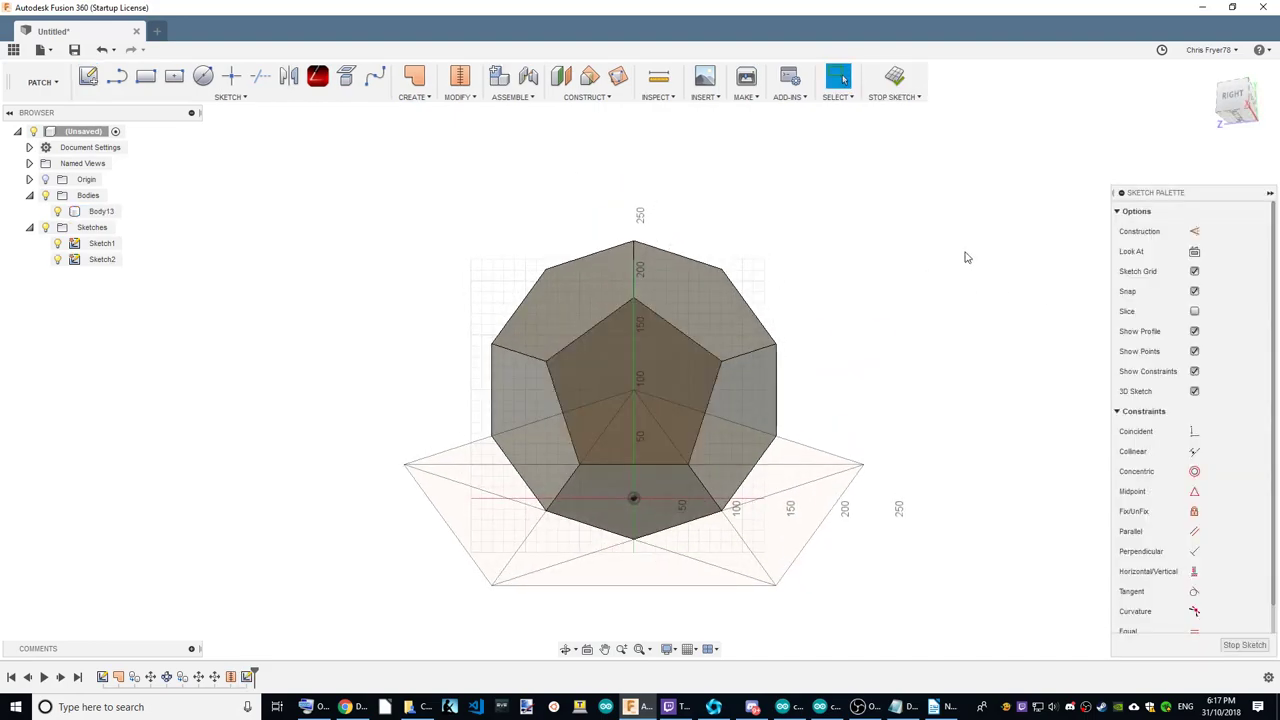
{"action": "left_click", "coordinate": [894, 77]}
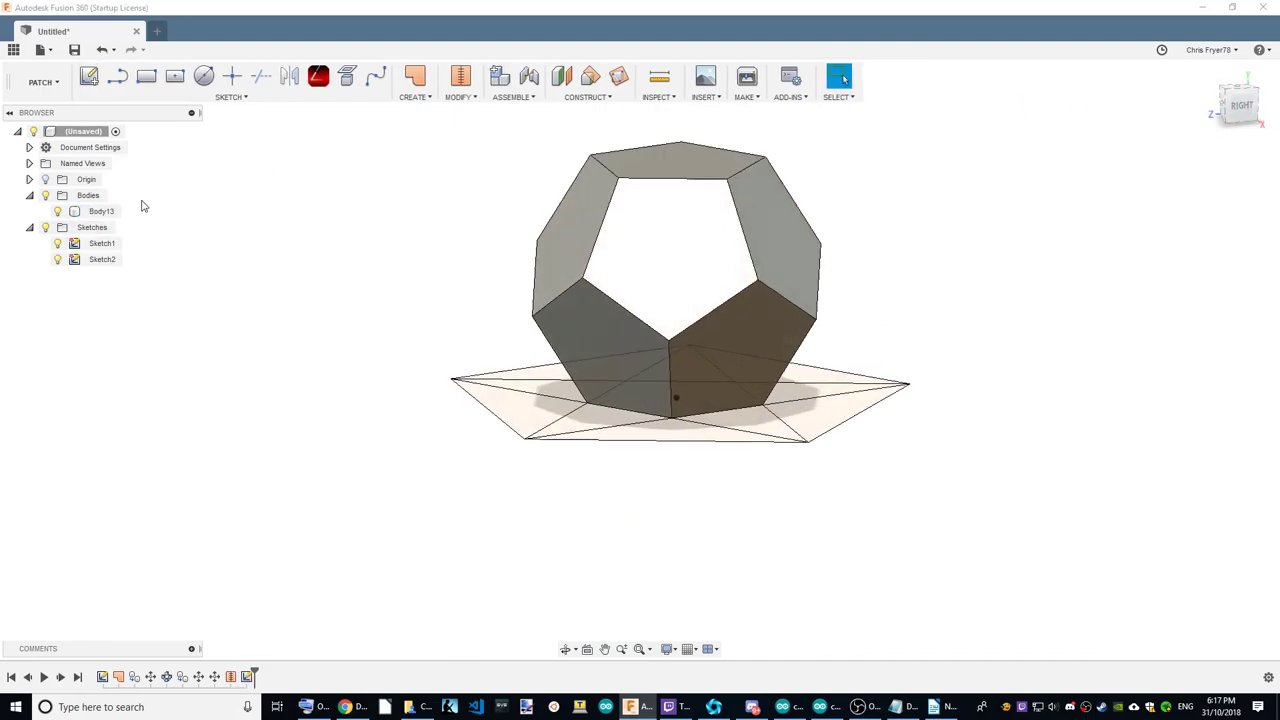
{"action": "left_click", "coordinate": [57, 211]}
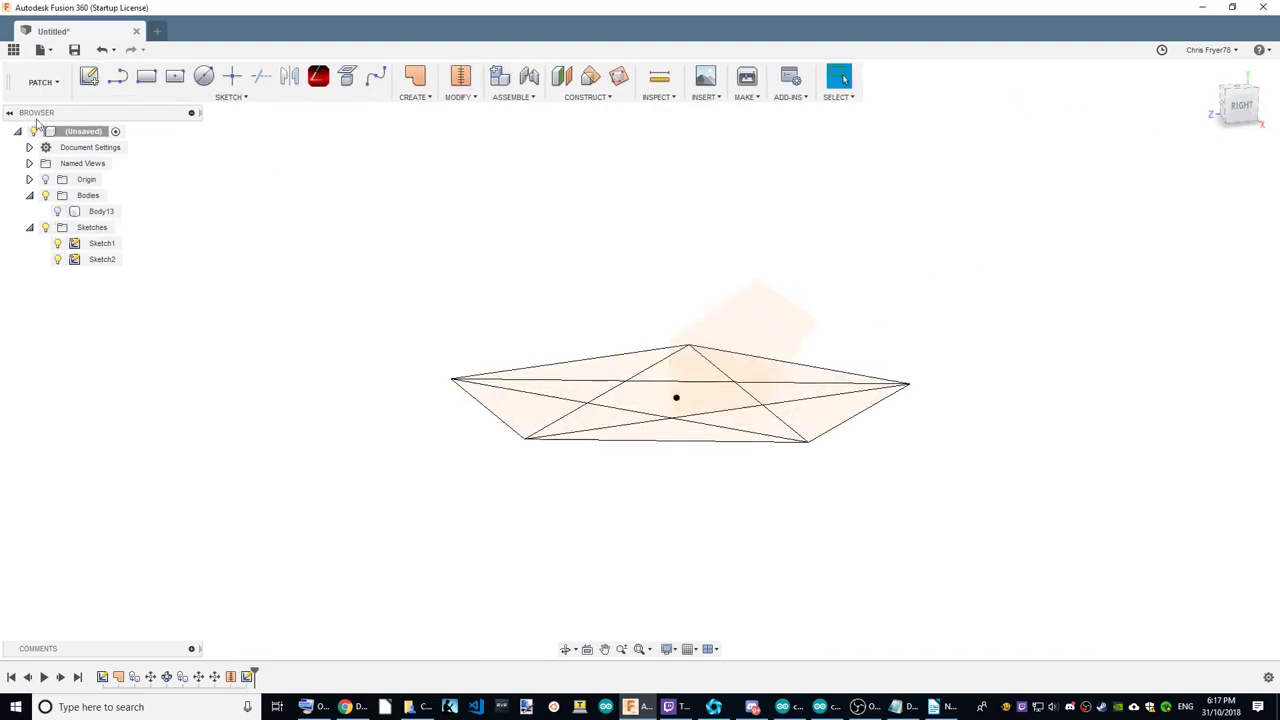
Loft Sketch2's pentagon profile down to the bottom sketch point as Body14, then show Body13.
{"action": "left_click", "coordinate": [42, 82]}
{"action": "left_click", "coordinate": [34, 106]}
{"action": "left_click", "coordinate": [495, 77]}
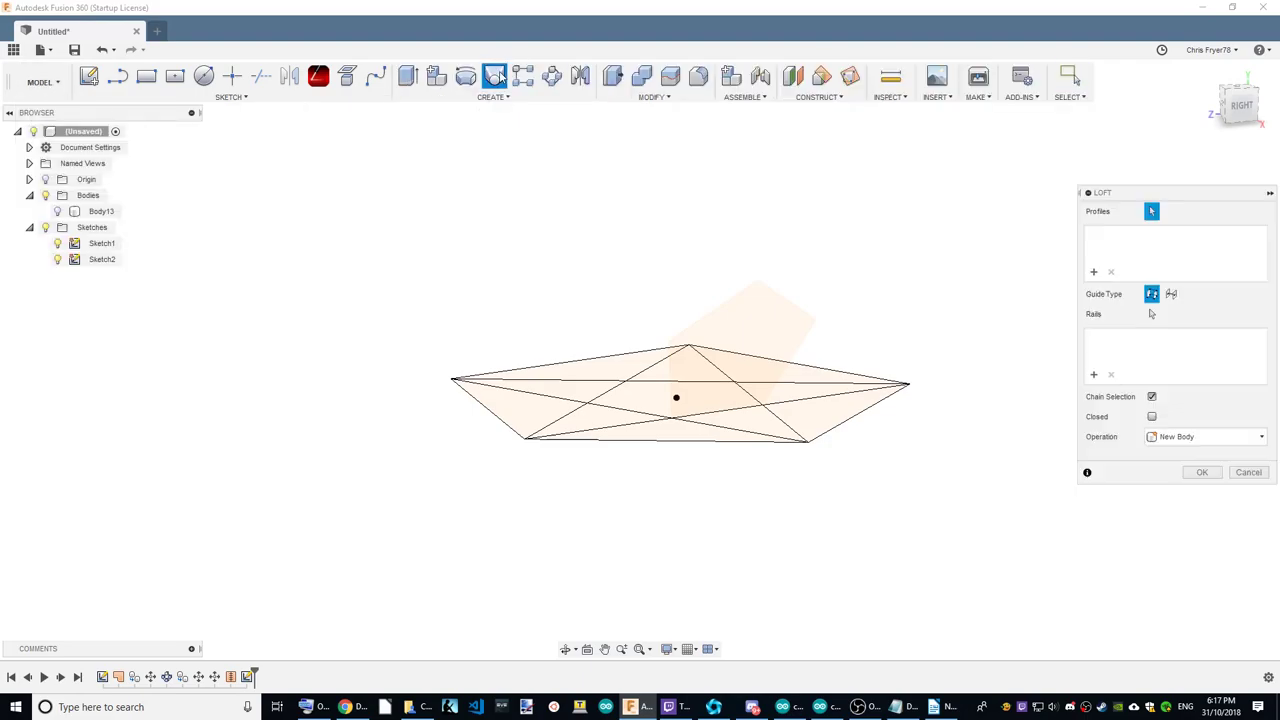
{"action": "left_click", "coordinate": [790, 332]}
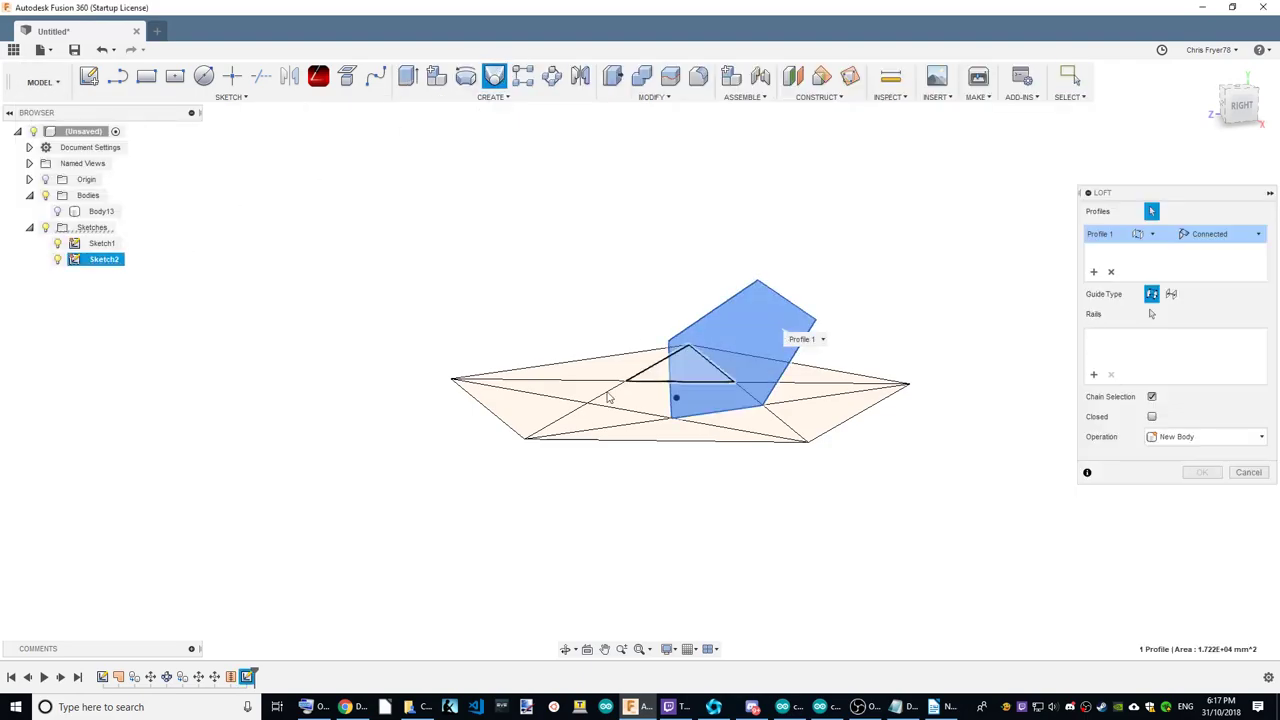
{"action": "left_click", "coordinate": [805, 444]}
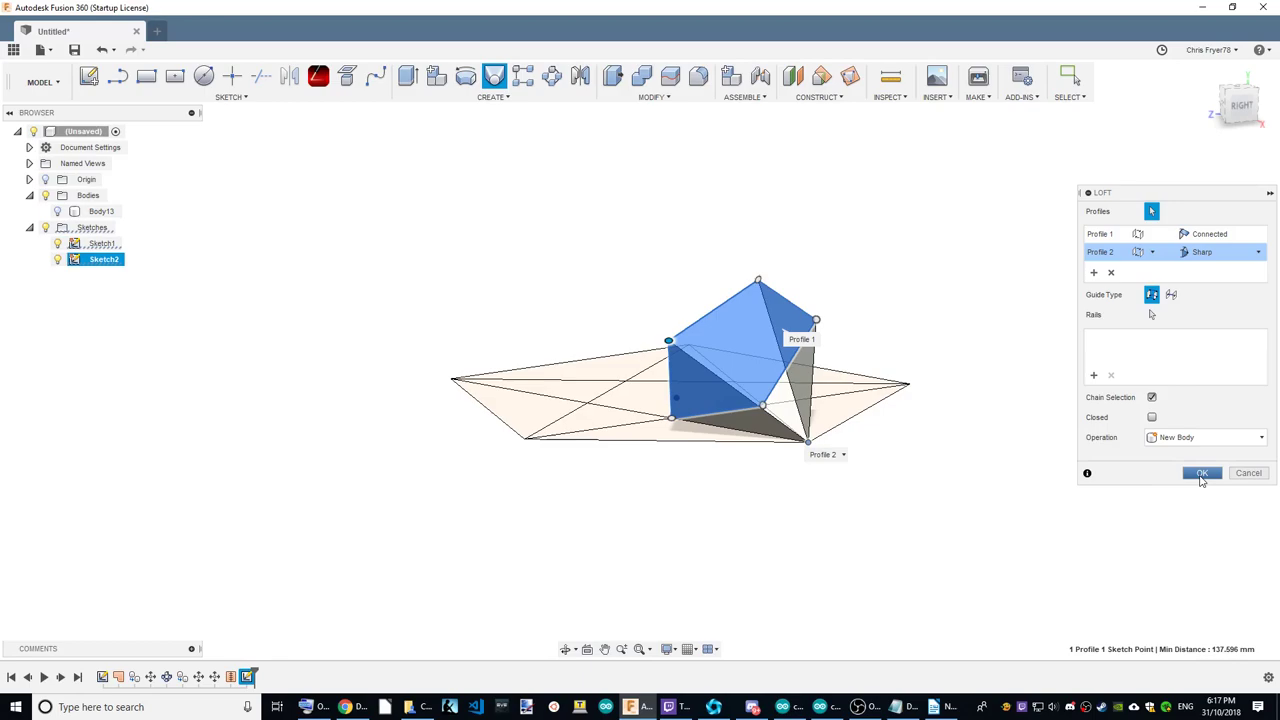
{"action": "left_click", "coordinate": [1203, 475]}
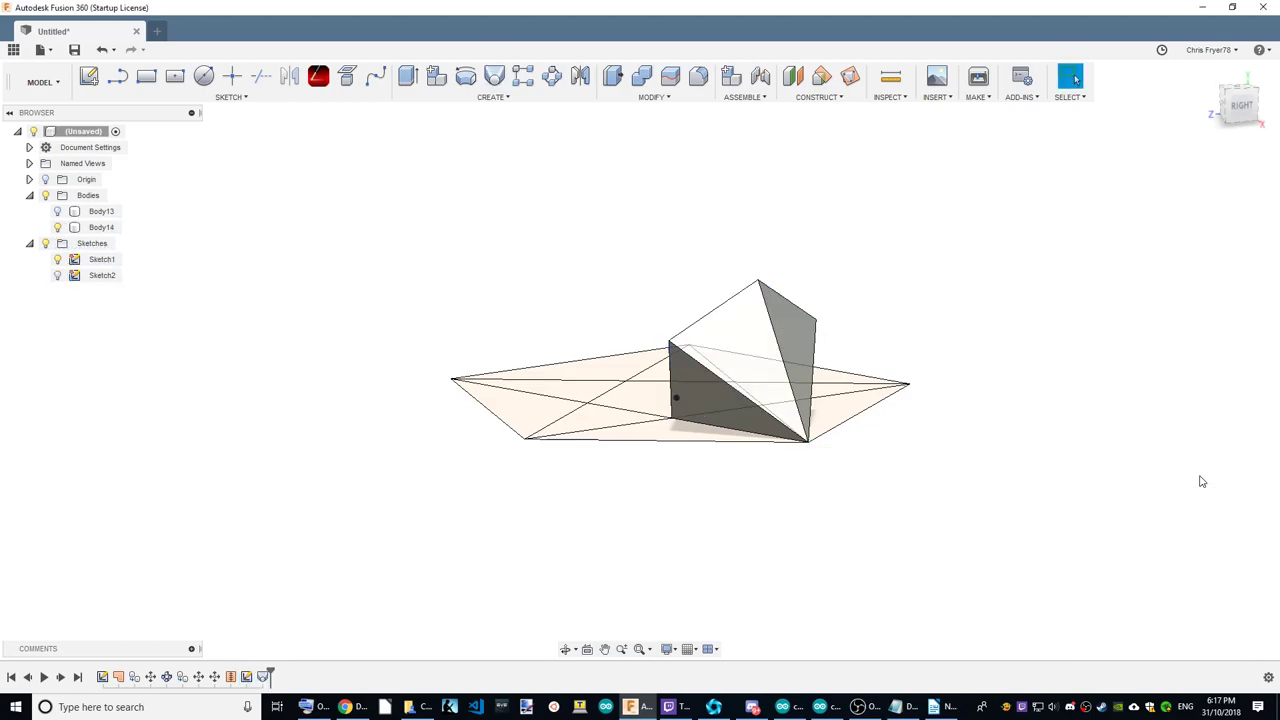
{"action": "left_click", "coordinate": [58, 212]}
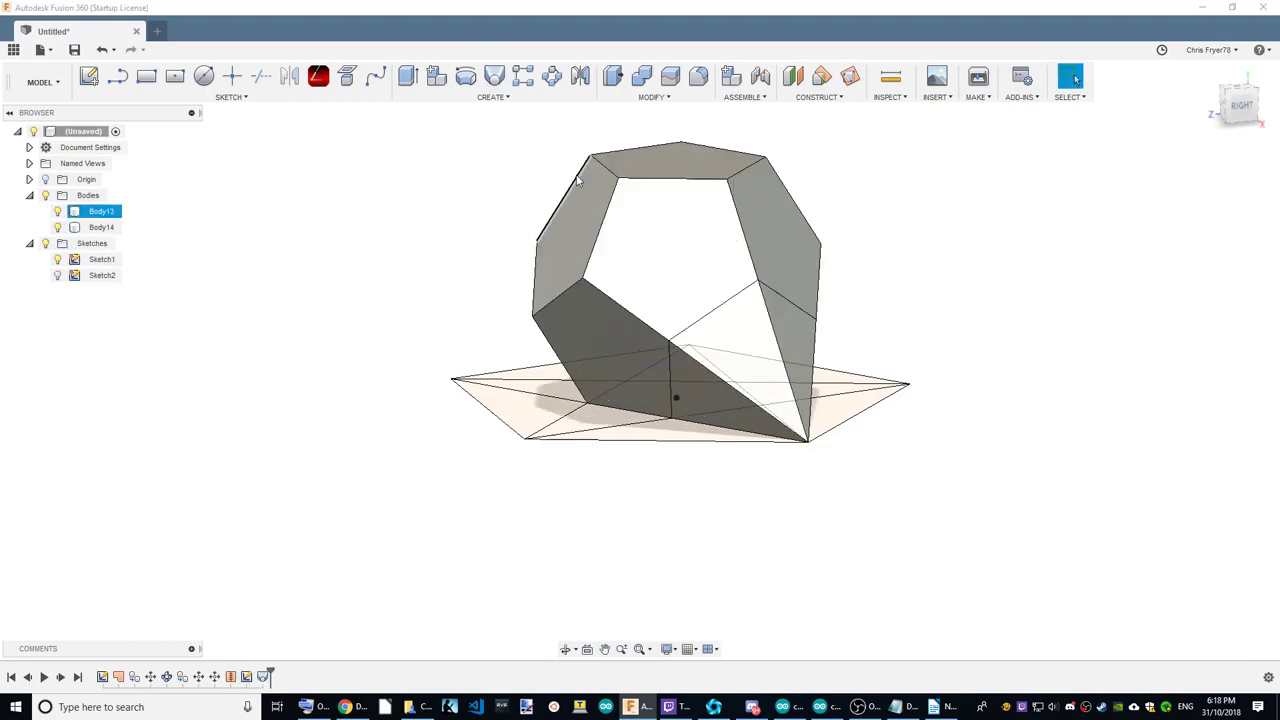
Circular-pattern Body14 as a body around the axis with quantity 5.
{"action": "left_click", "coordinate": [548, 82]}
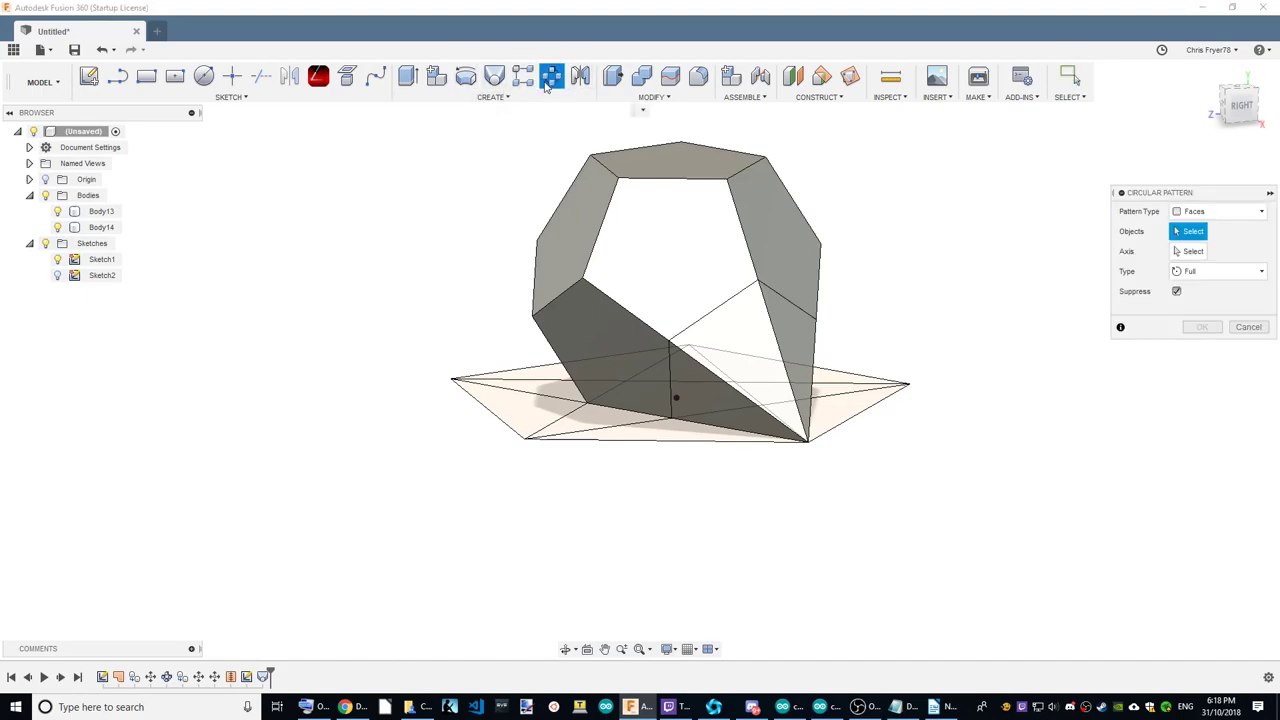
{"action": "left_click", "coordinate": [1222, 213]}
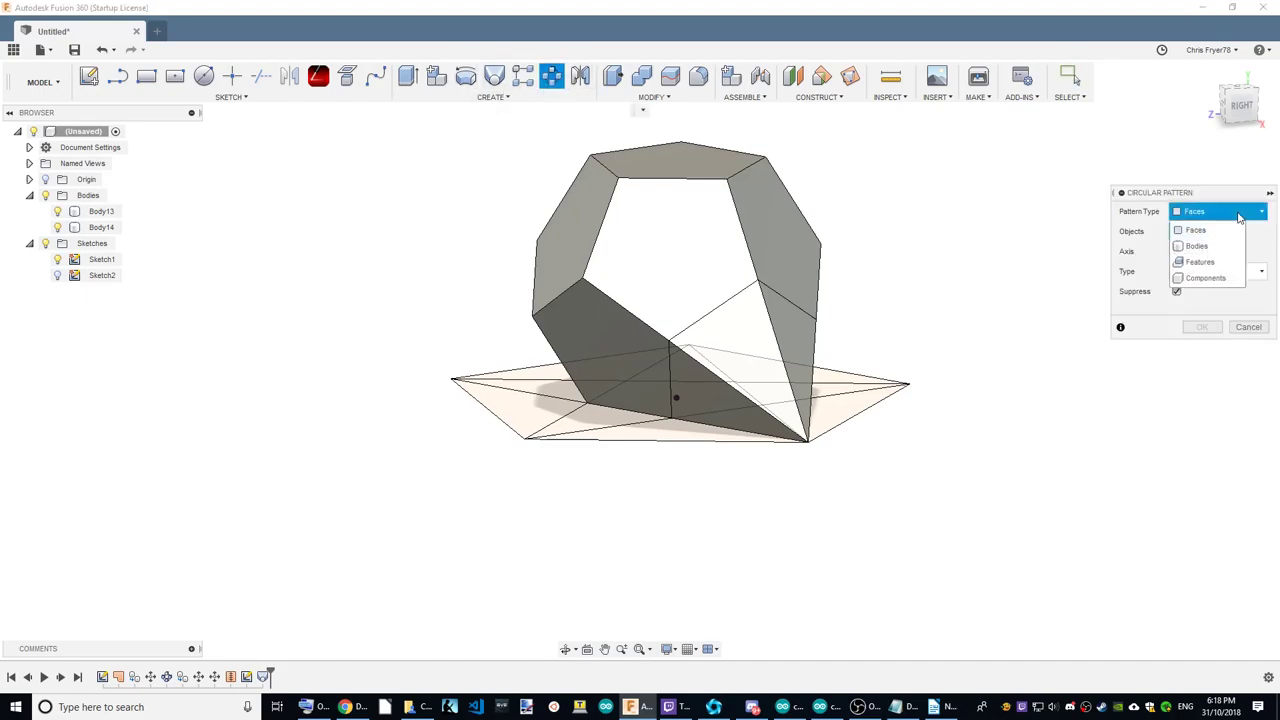
{"action": "left_click", "coordinate": [1196, 246]}
{"action": "left_click", "coordinate": [810, 355]}
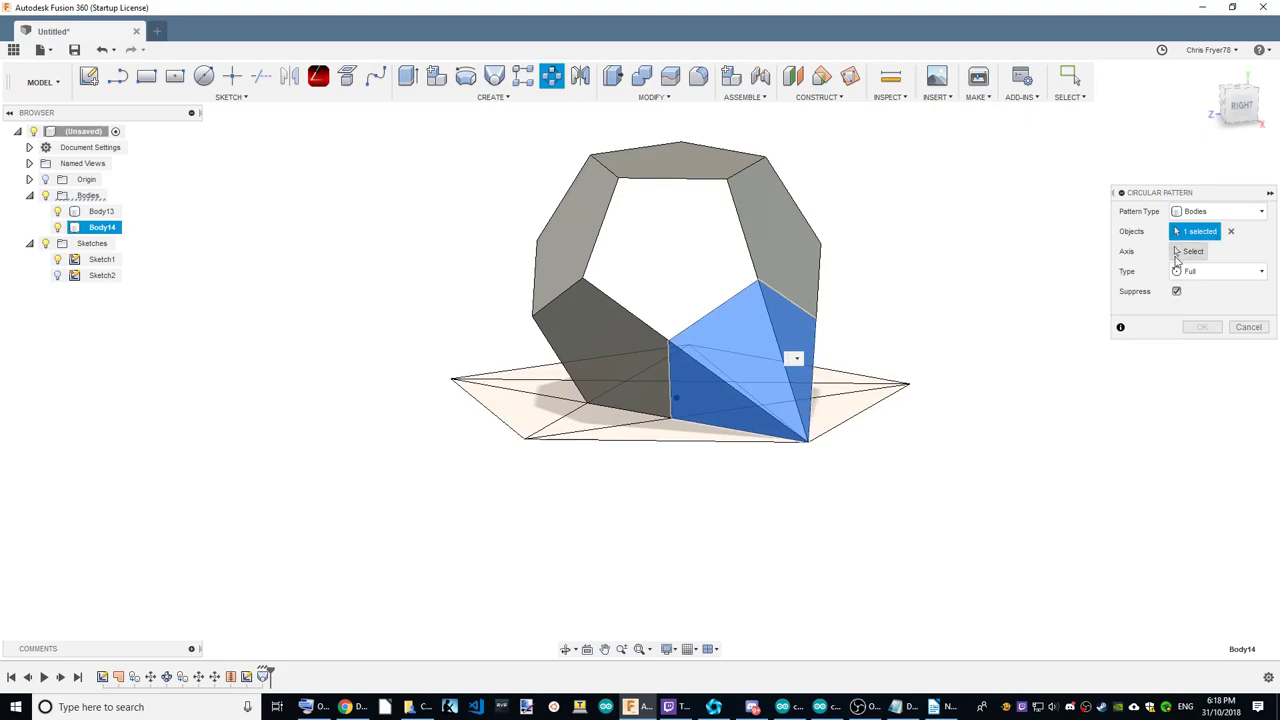
{"action": "left_click", "coordinate": [1178, 256]}
{"action": "left_click", "coordinate": [676, 333]}
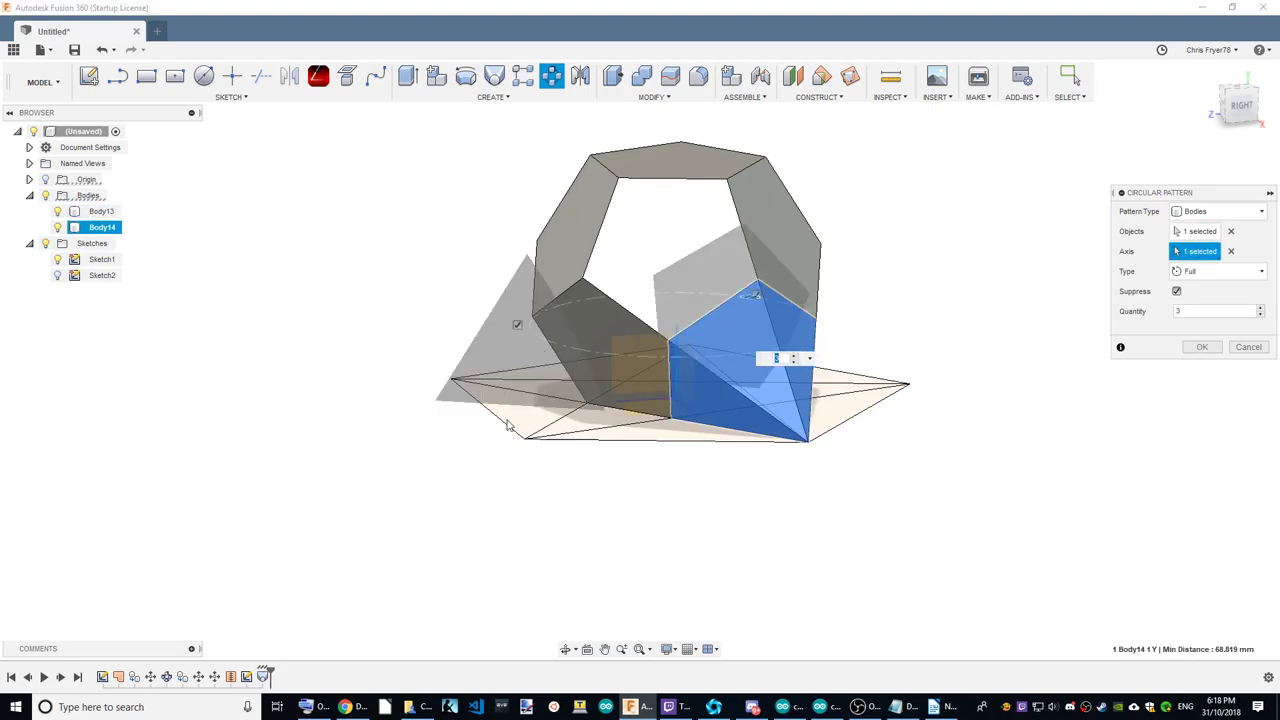
{"action": "left_click", "coordinate": [1261, 311]}
{"action": "left_click", "coordinate": [1261, 311]}
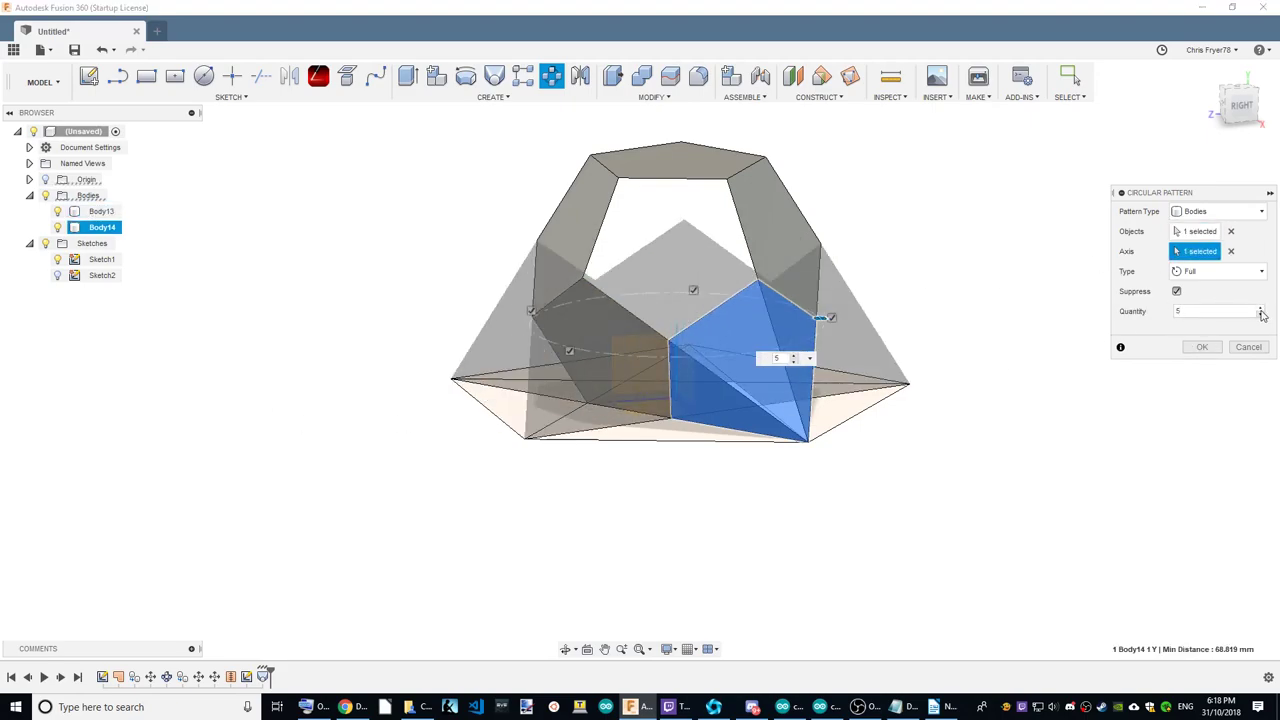
{"action": "left_click", "coordinate": [1203, 347]}
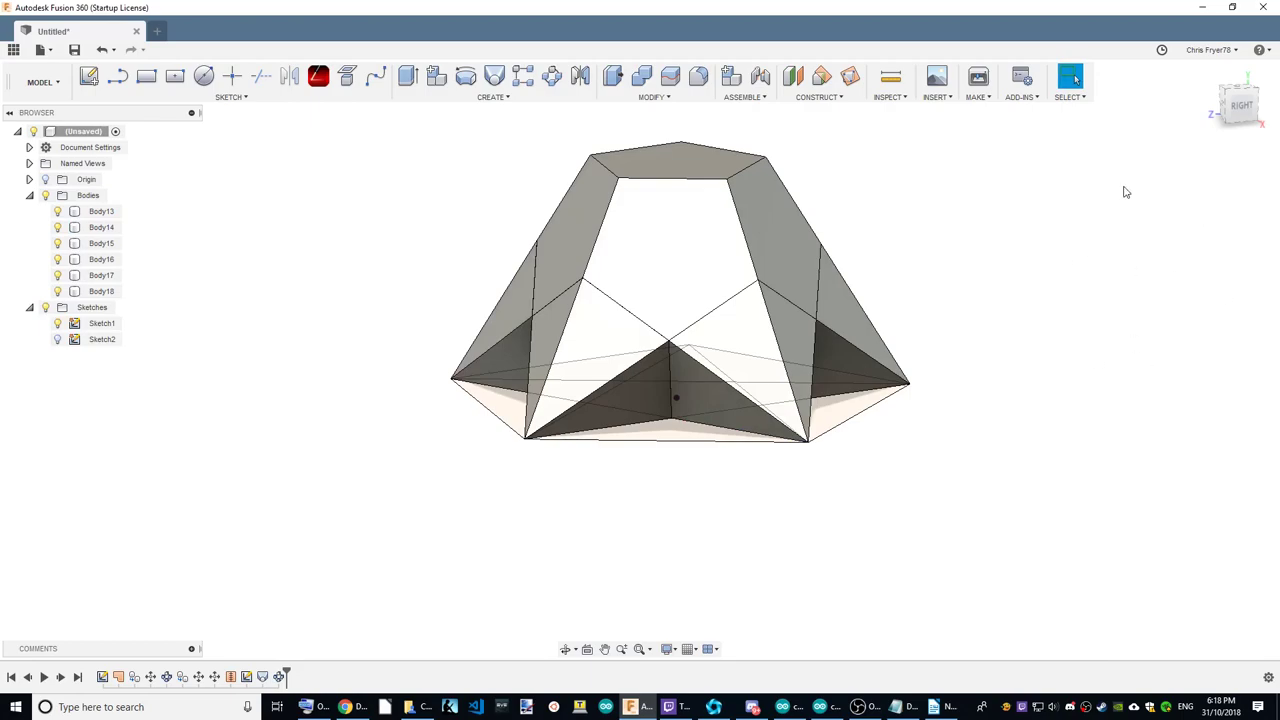
Set up a Combine Join with Body13 as target and the five patterned pieces as tools.
{"action": "left_click", "coordinate": [641, 76]}
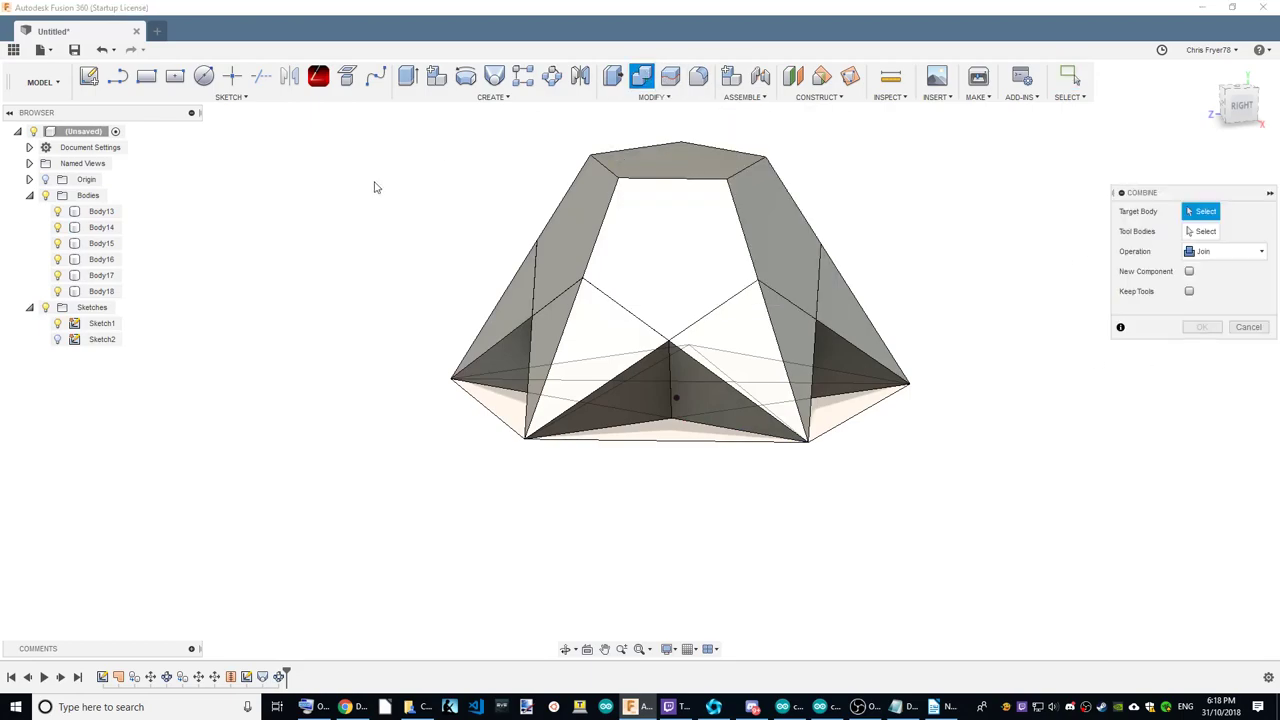
{"action": "left_click", "coordinate": [745, 227]}
{"action": "left_click", "coordinate": [871, 329]}
{"action": "left_click", "coordinate": [794, 430]}
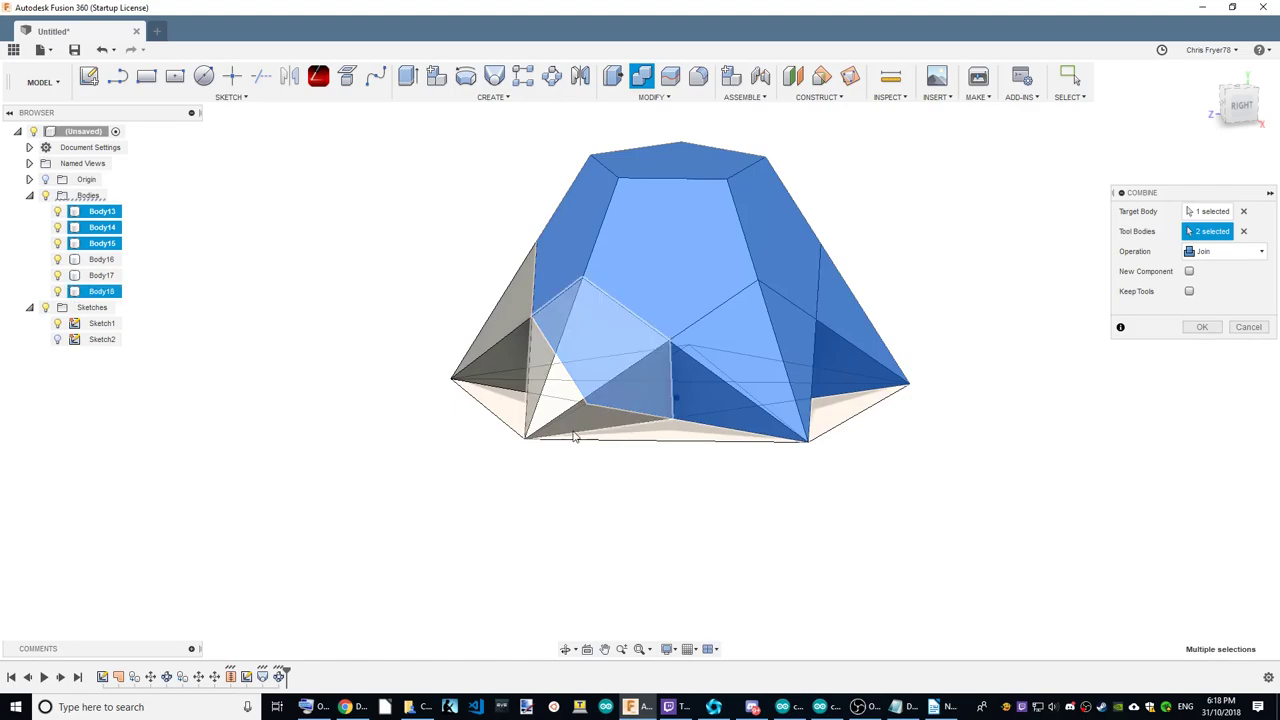
{"action": "left_click", "coordinate": [575, 437]}
{"action": "left_click", "coordinate": [540, 360]}
{"action": "middle_click_drag", "start_coordinate": [540, 360], "coordinate": [922, 354], "text": "shift"}
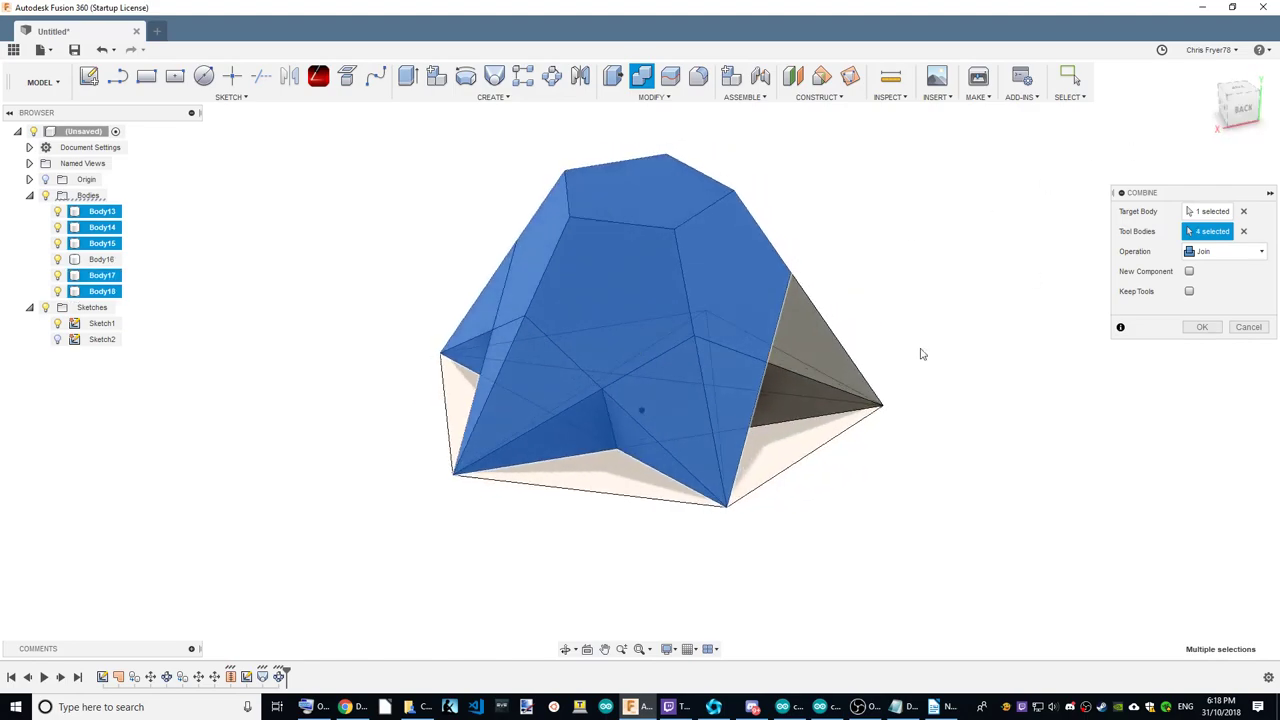
{"action": "left_click", "coordinate": [852, 382]}
Finish joining the pieces into Body13 and start a sketch on its front face.
{"action": "left_click", "coordinate": [1203, 328]}
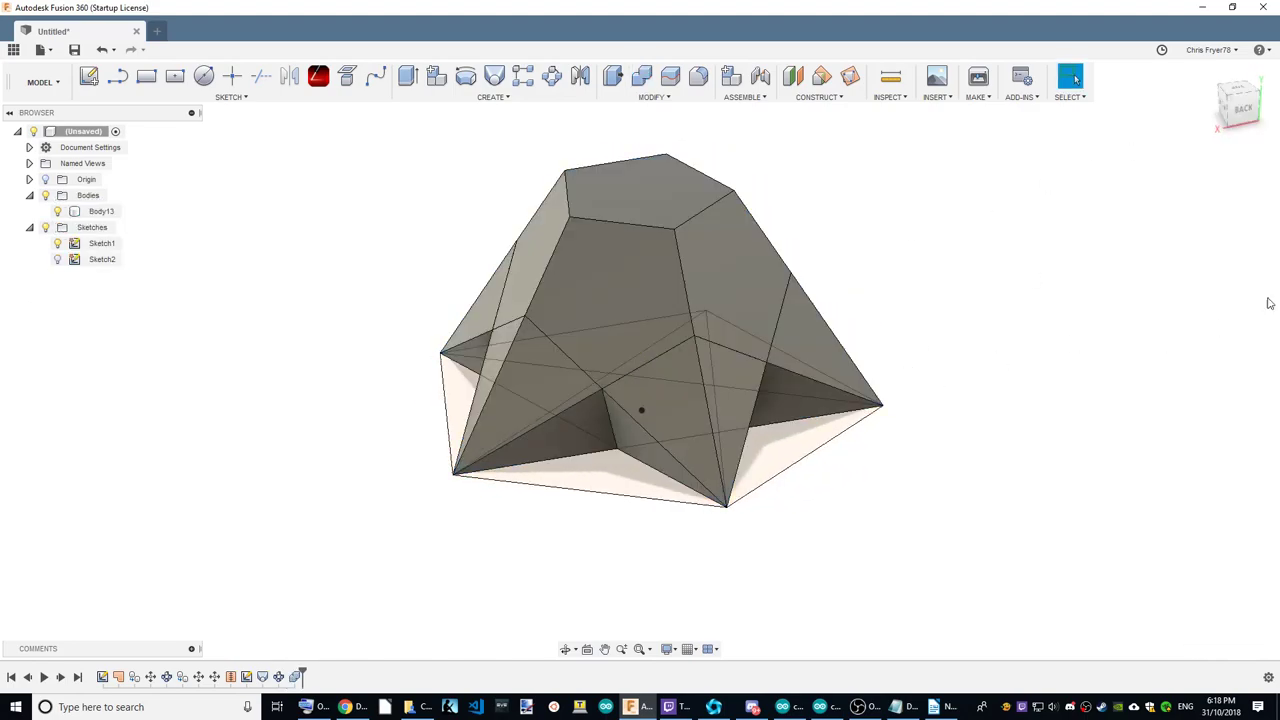
{"action": "middle_click_drag", "start_coordinate": [1000, 190], "coordinate": [850, 201], "text": "shift"}
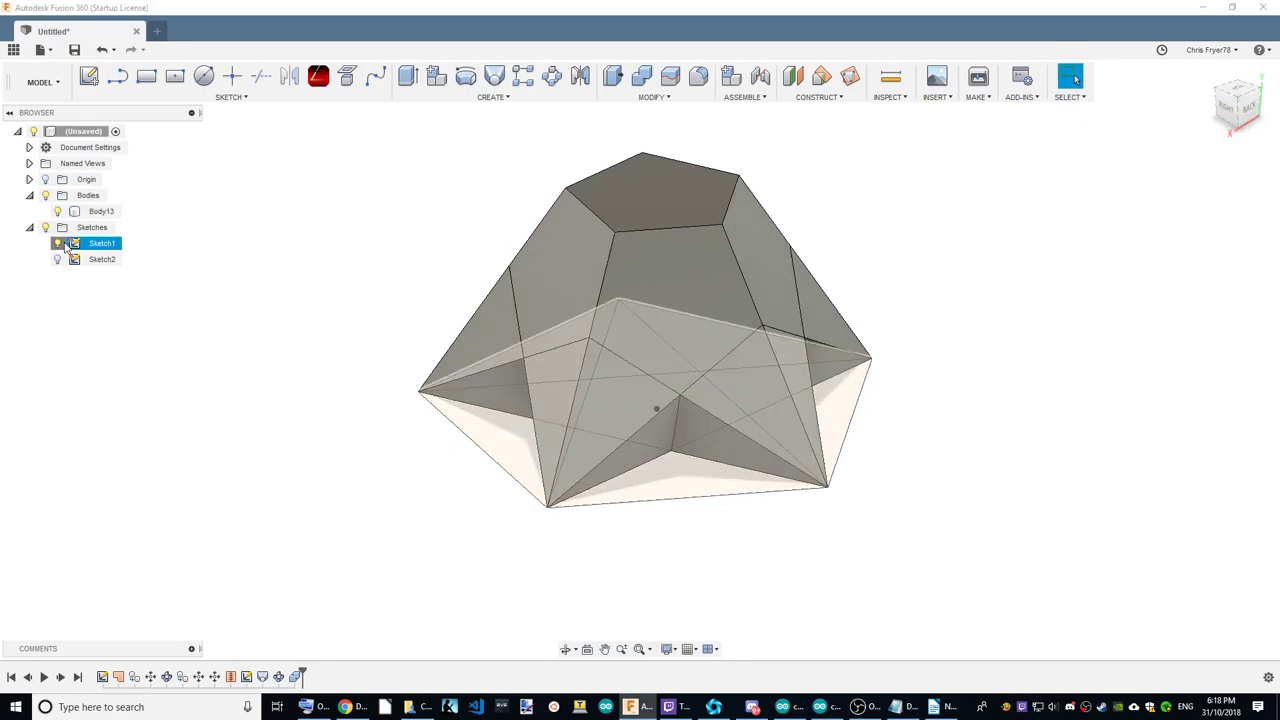
{"action": "left_click", "coordinate": [88, 76]}
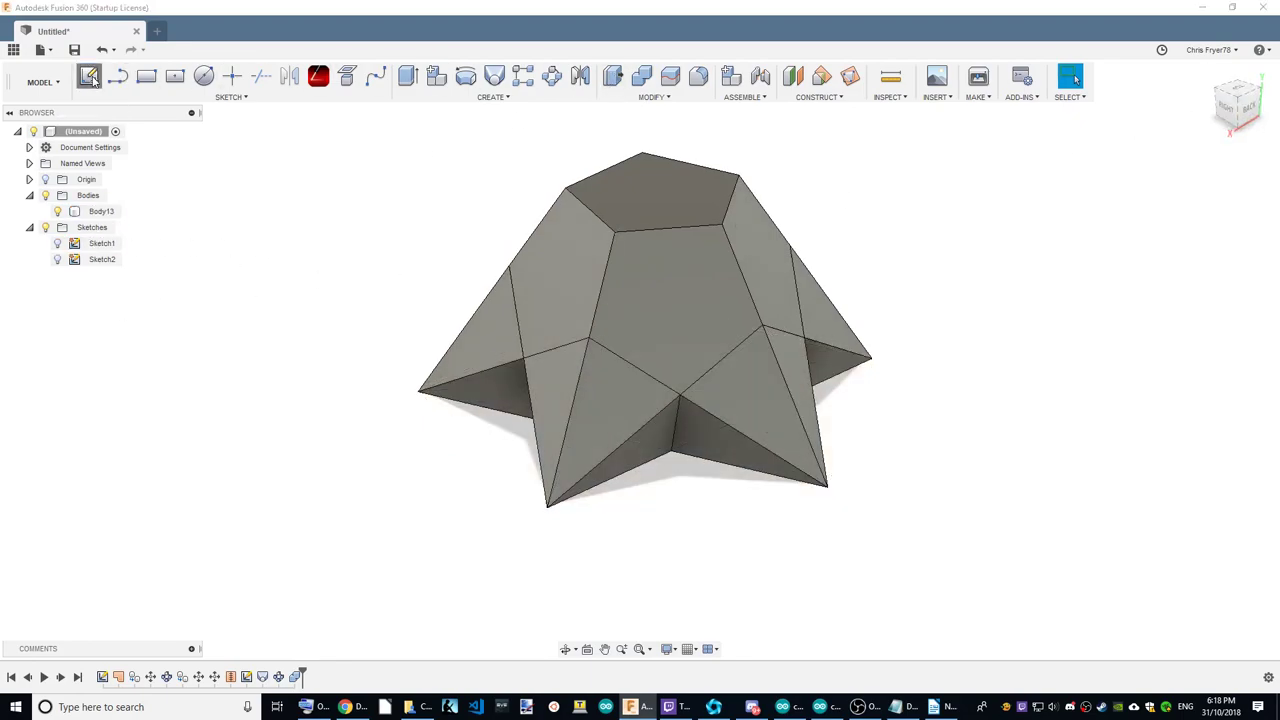
{"action": "left_click", "coordinate": [561, 262]}
Draw two lines from the face's upper-left vertex up to an apex and down to the upper-right vertex.
{"action": "key", "text": "l"}
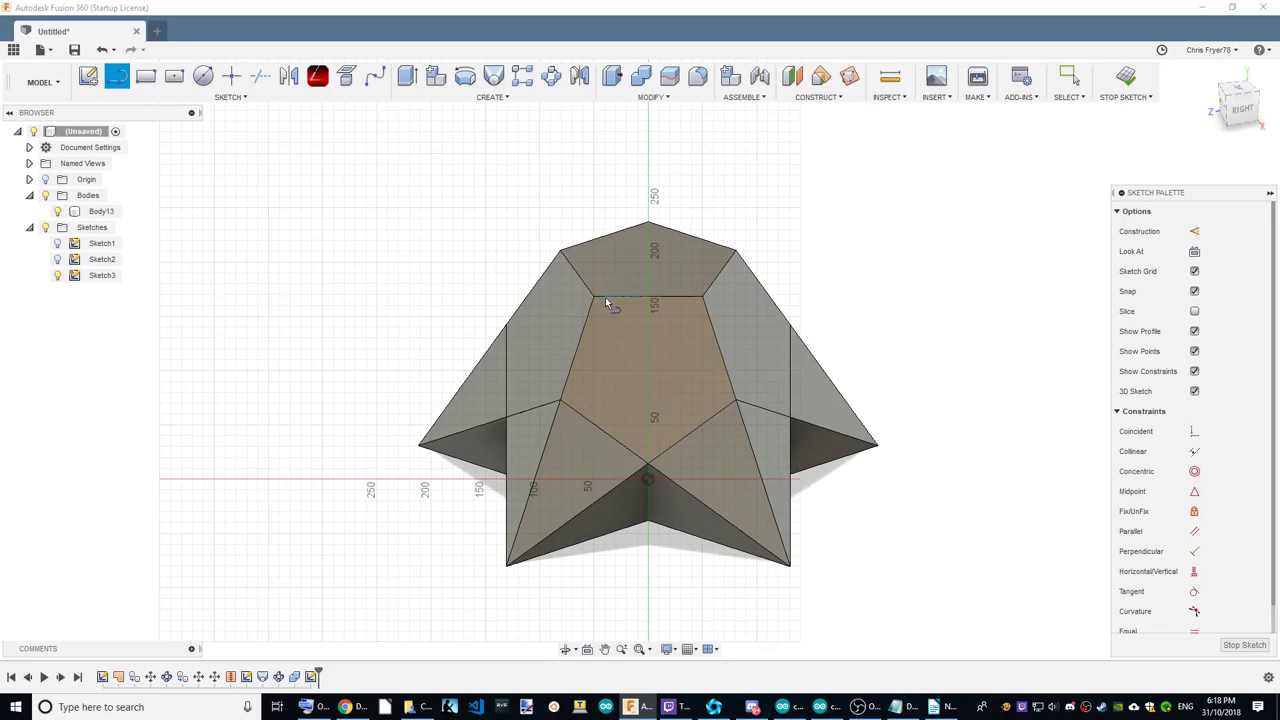
{"action": "left_click", "coordinate": [593, 298]}
{"action": "left_click", "coordinate": [648, 130]}
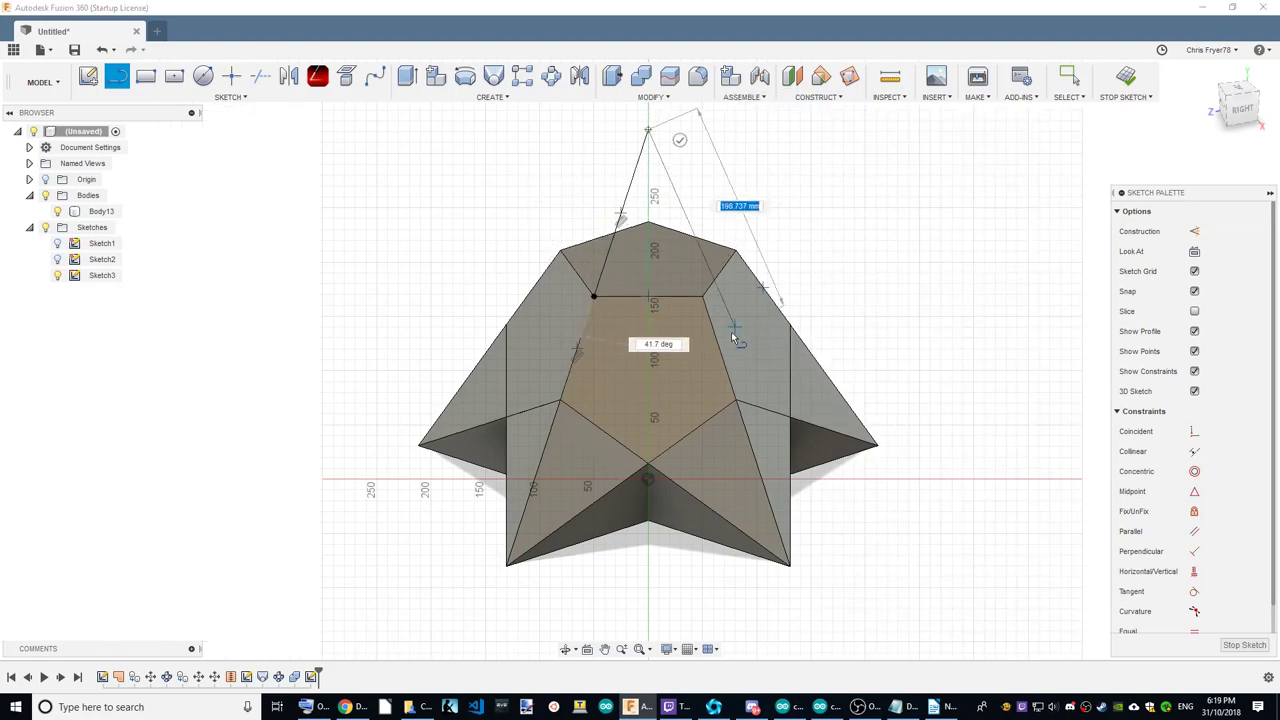
{"action": "left_click", "coordinate": [703, 297]}
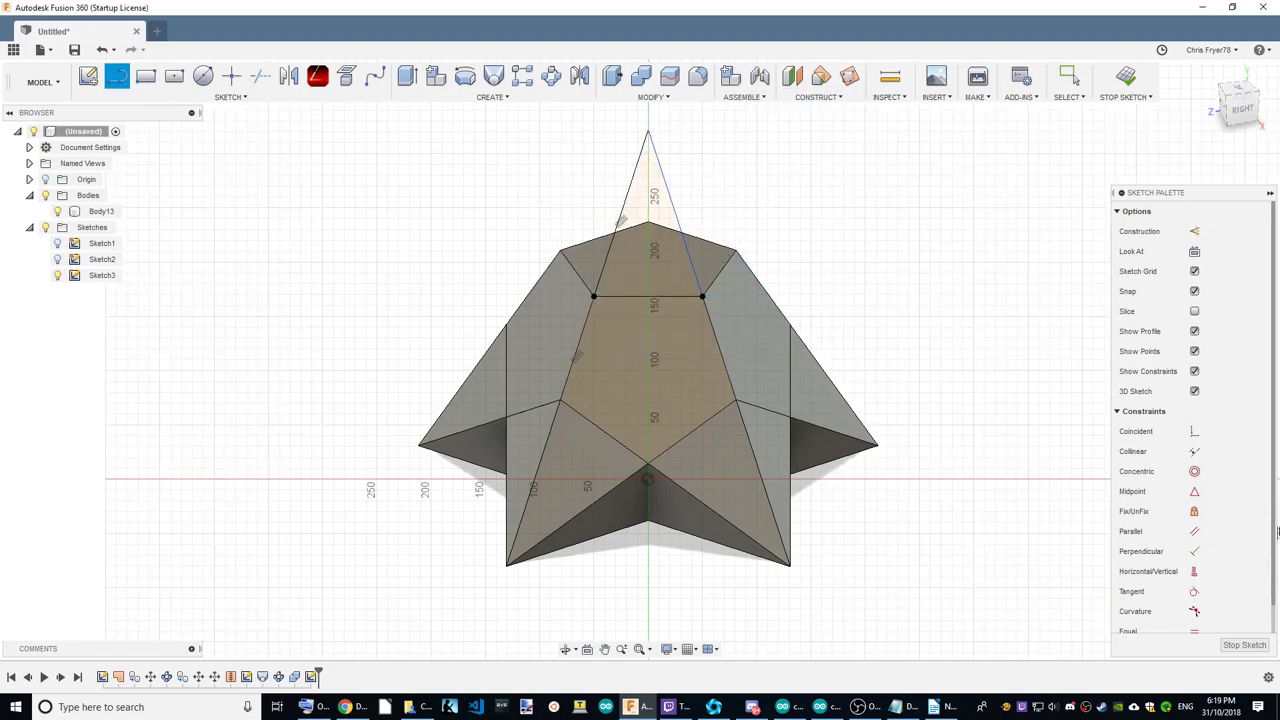
Project the pentagon face edges into the sketch after a cancelled collinear attempt.
{"action": "left_click", "coordinate": [1198, 453]}
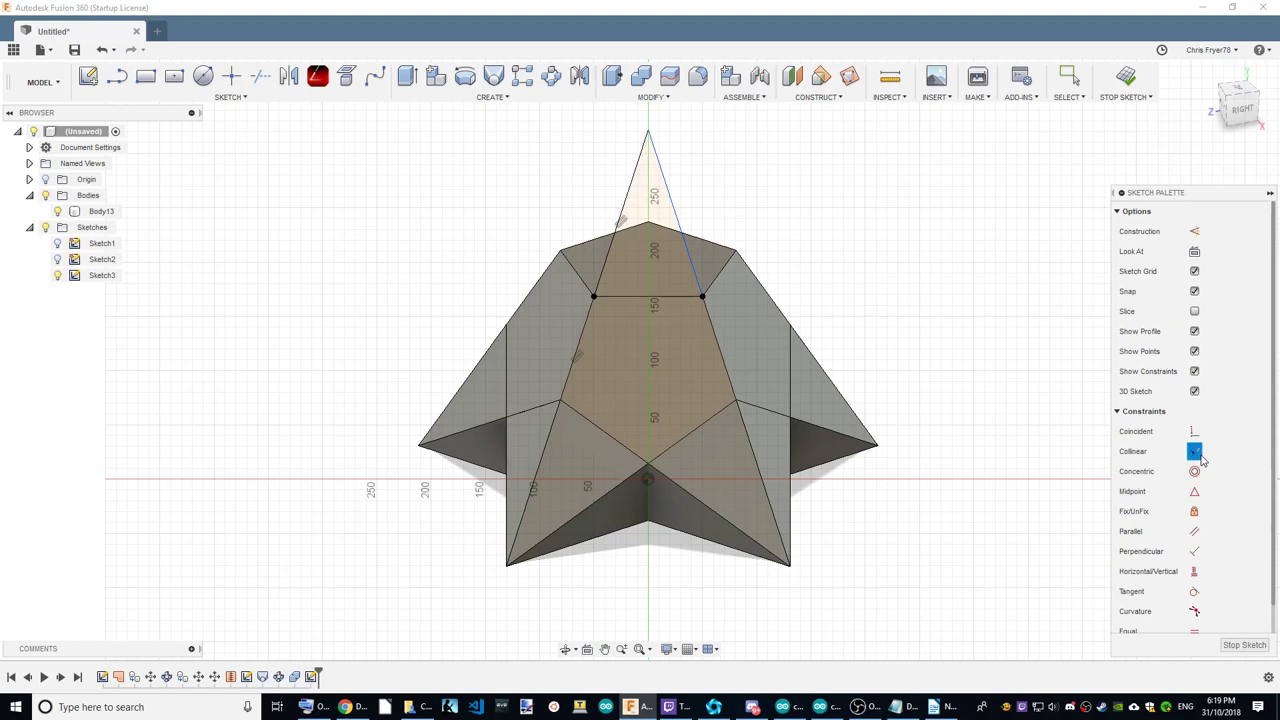
{"action": "left_click", "coordinate": [724, 365]}
{"action": "left_click", "coordinate": [689, 252]}
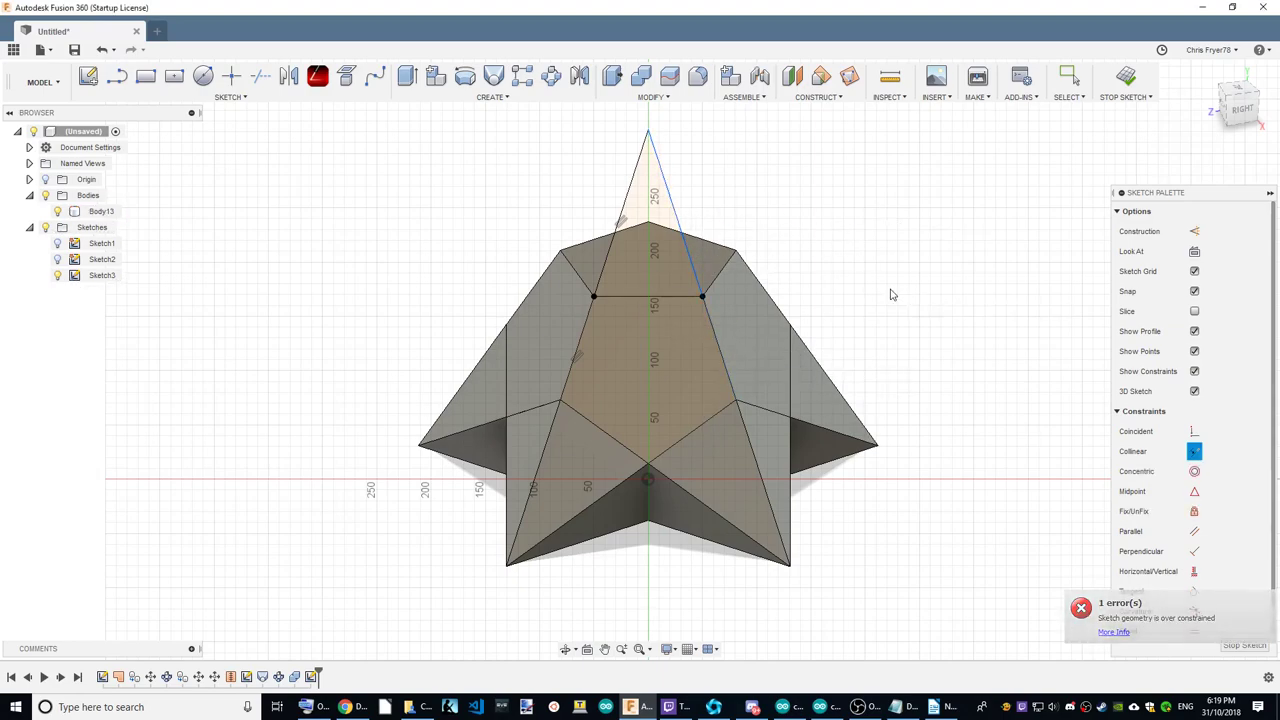
{"action": "key", "text": "Escape"}
{"action": "left_click", "coordinate": [346, 76]}
{"action": "left_click", "coordinate": [714, 330]}
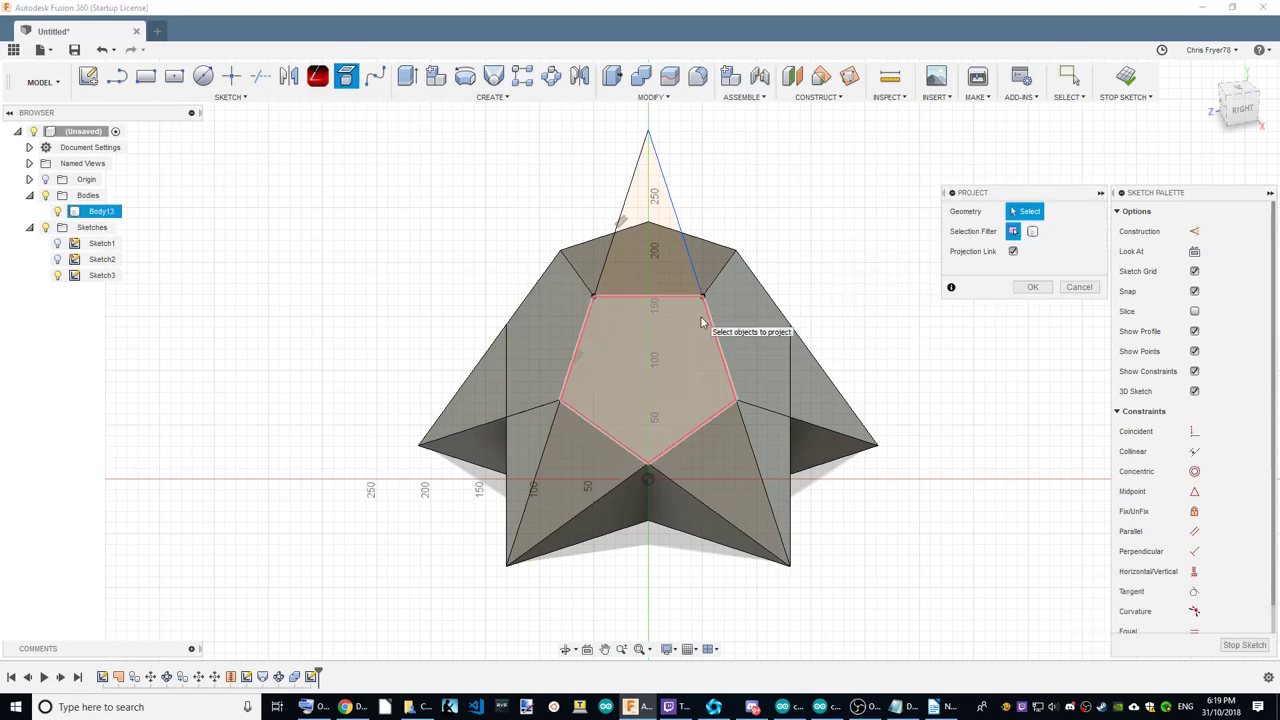
{"action": "left_click", "coordinate": [1033, 287]}
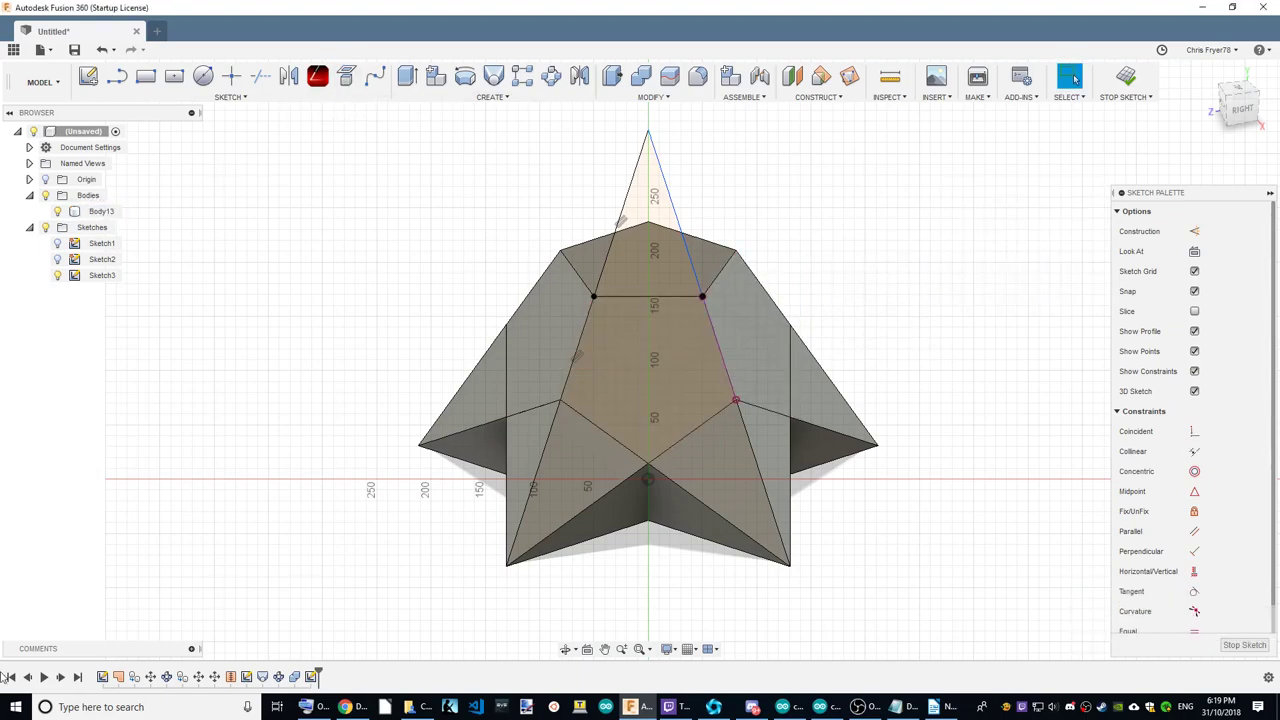
Lower the apex line's top end and make it collinear with the projected edge.
{"action": "left_click", "coordinate": [1193, 452]}
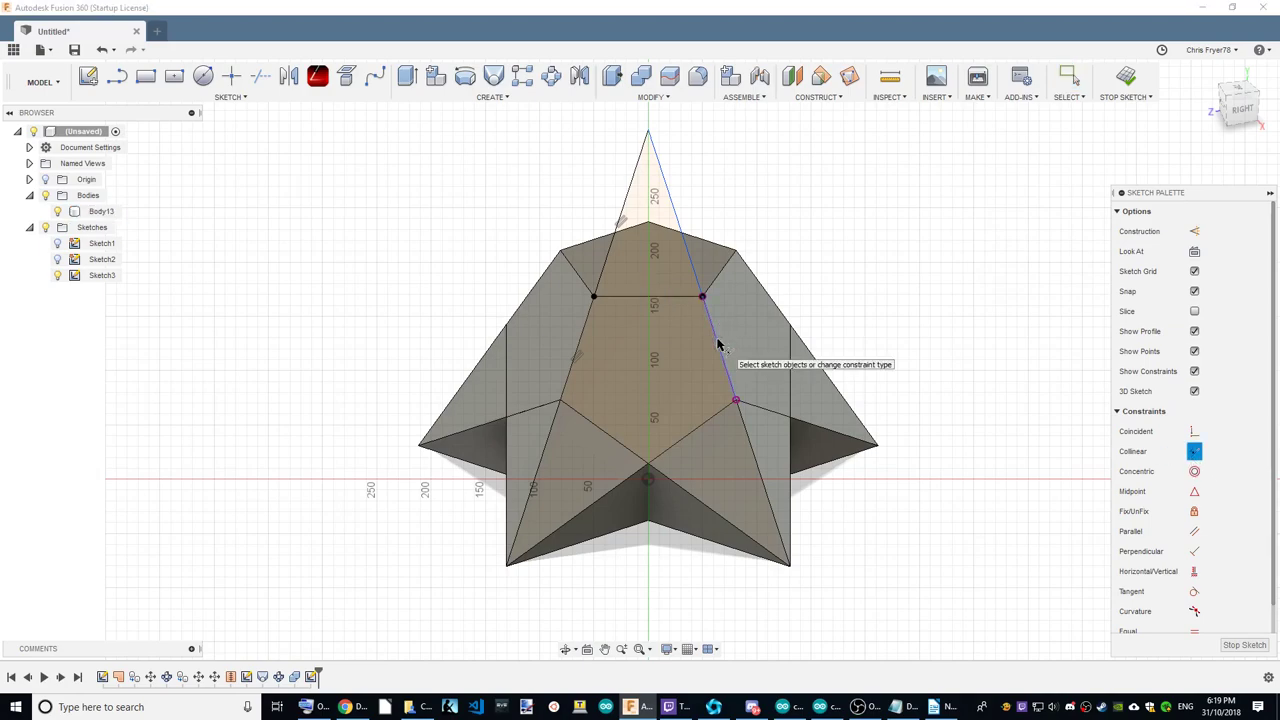
{"action": "left_click", "coordinate": [730, 346]}
{"action": "left_click", "coordinate": [694, 281]}
{"action": "right_click", "coordinate": [856, 240]}
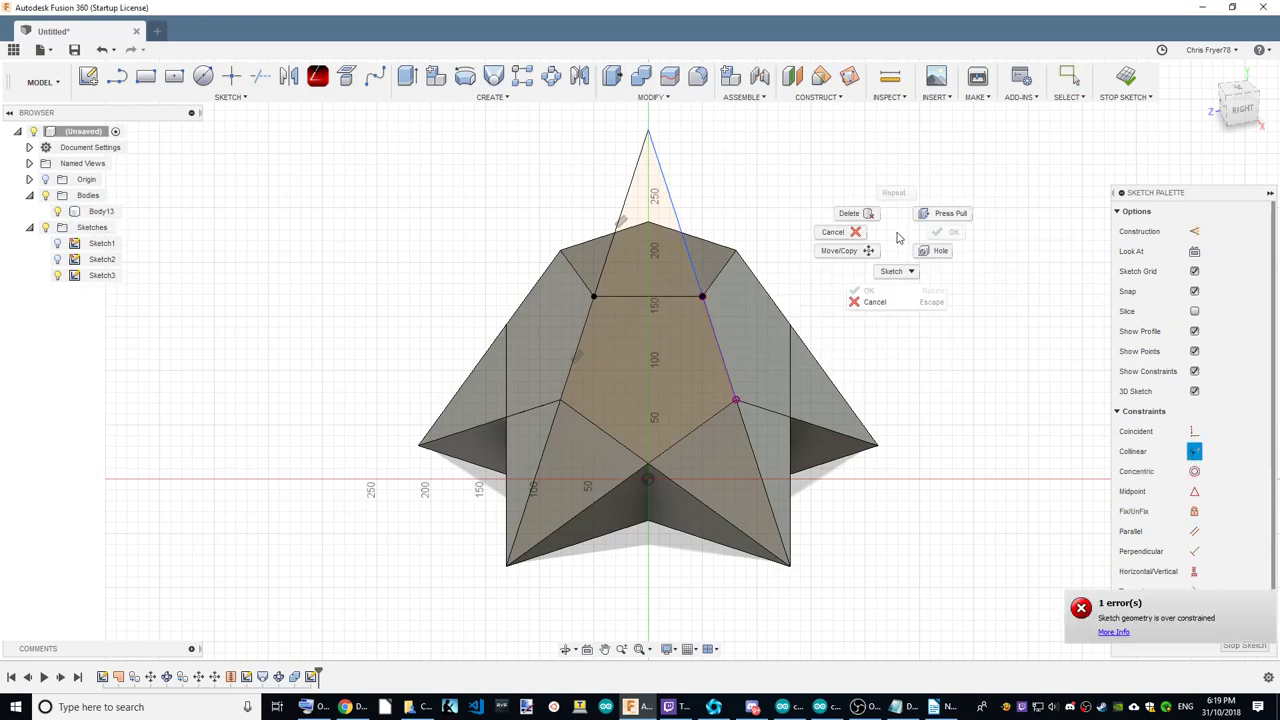
{"action": "key", "text": "Escape"}
{"action": "mouse_move", "coordinate": [652, 148]}
{"action": "left_mouse_down"}
{"action": "mouse_move", "coordinate": [700, 100]}
{"action": "mouse_move", "coordinate": [609, 186]}
{"action": "mouse_move", "coordinate": [624, 203]}
{"action": "left_mouse_up"}
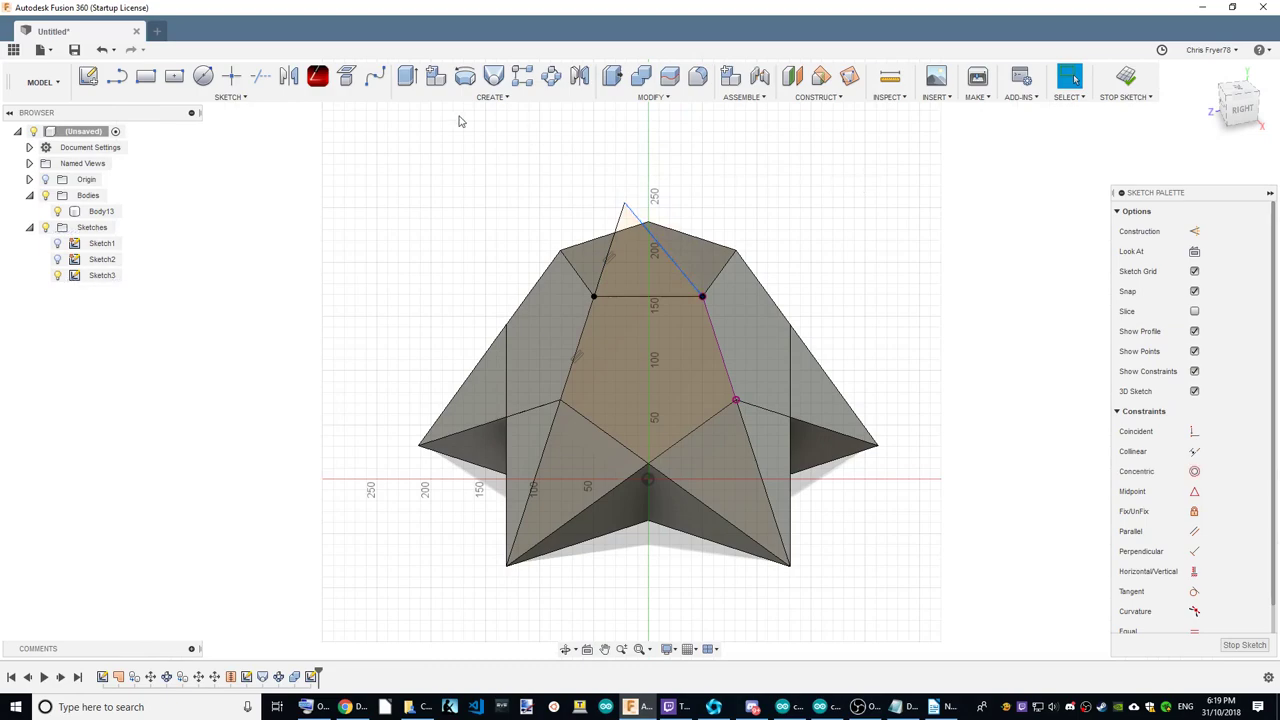
{"action": "left_click", "coordinate": [1194, 451]}
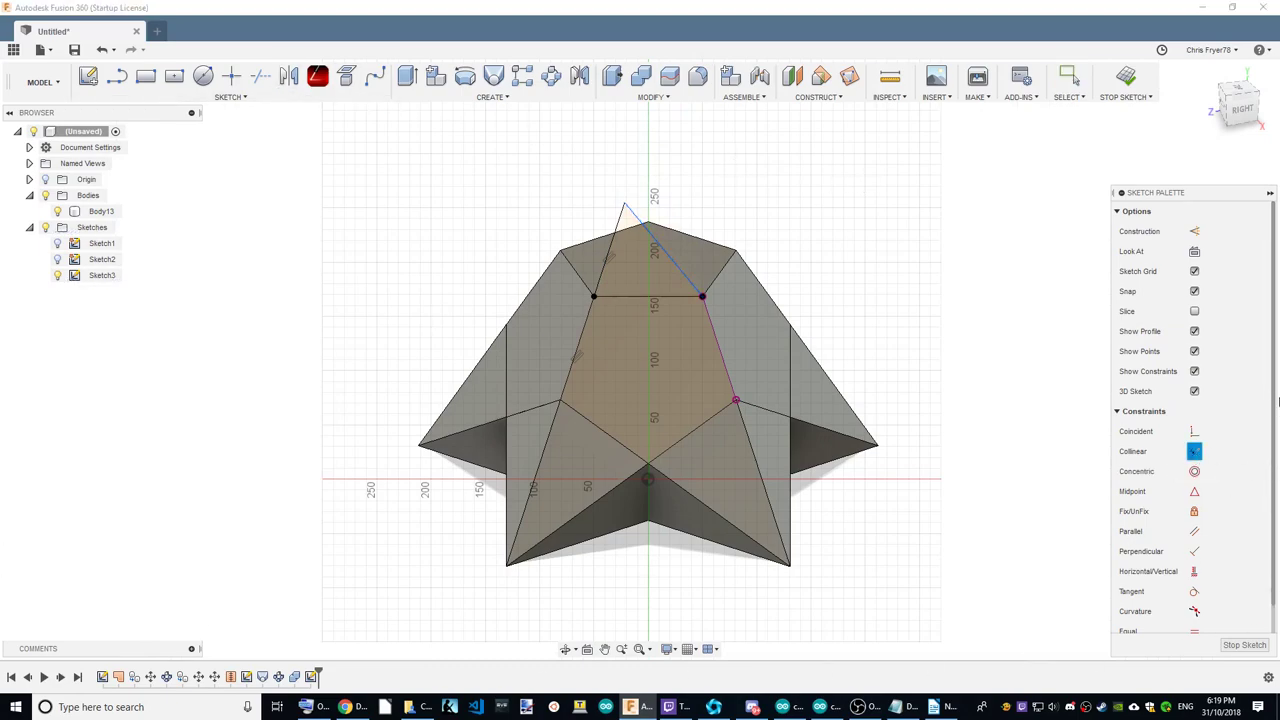
{"action": "left_click", "coordinate": [716, 350]}
{"action": "left_click", "coordinate": [1126, 80]}
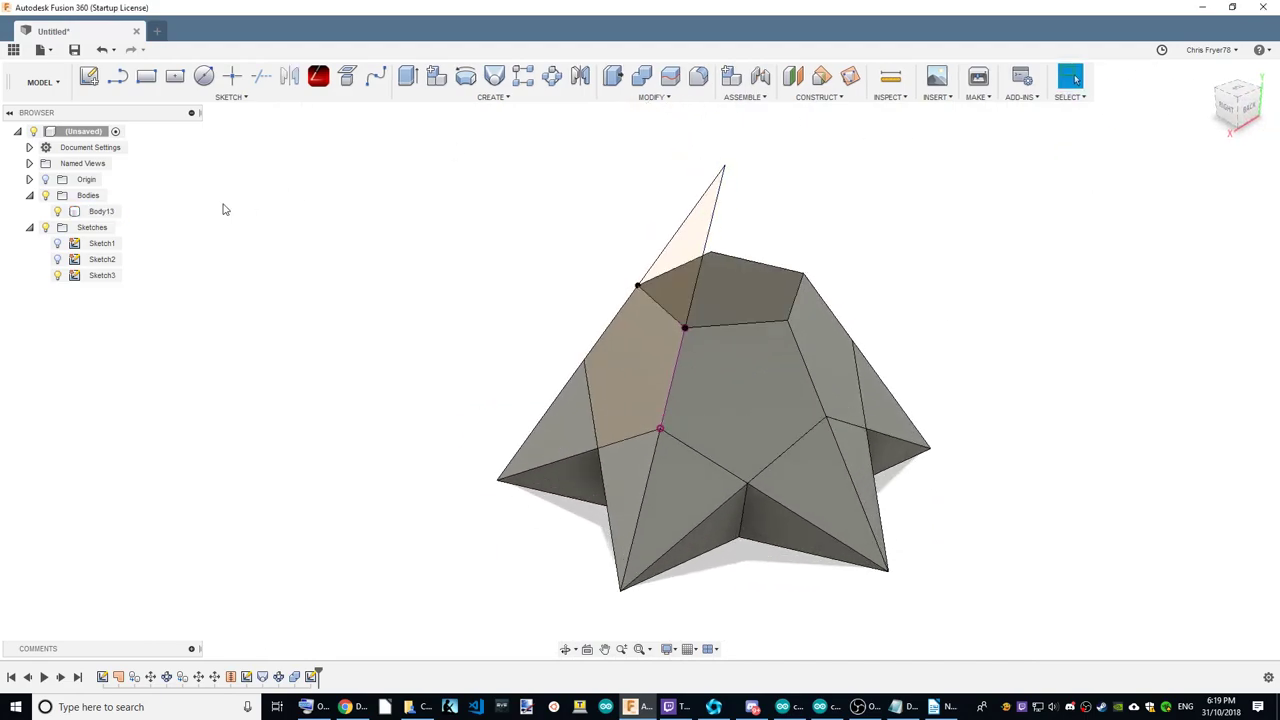
Sketch on the top pentagon face and loft it up to the apex point as a pyramid.
{"action": "left_click", "coordinate": [88, 76]}
{"action": "left_click", "coordinate": [741, 304]}
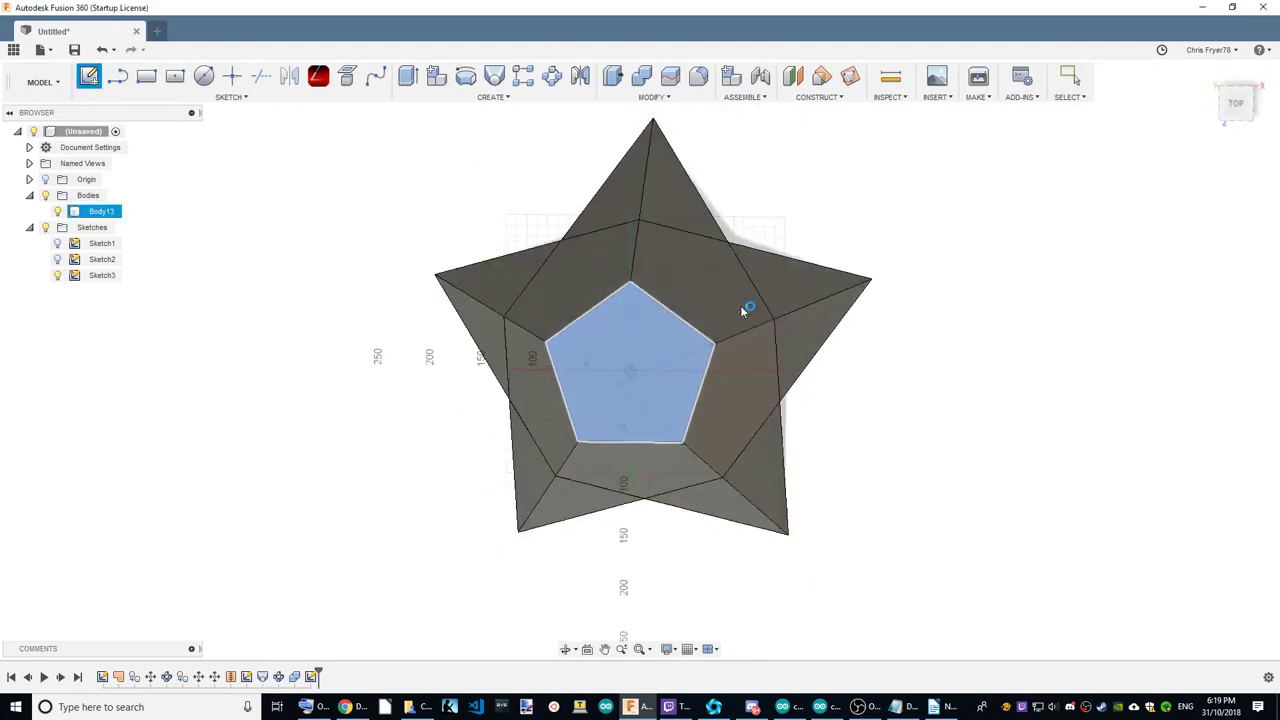
{"action": "left_click", "coordinate": [1143, 86]}
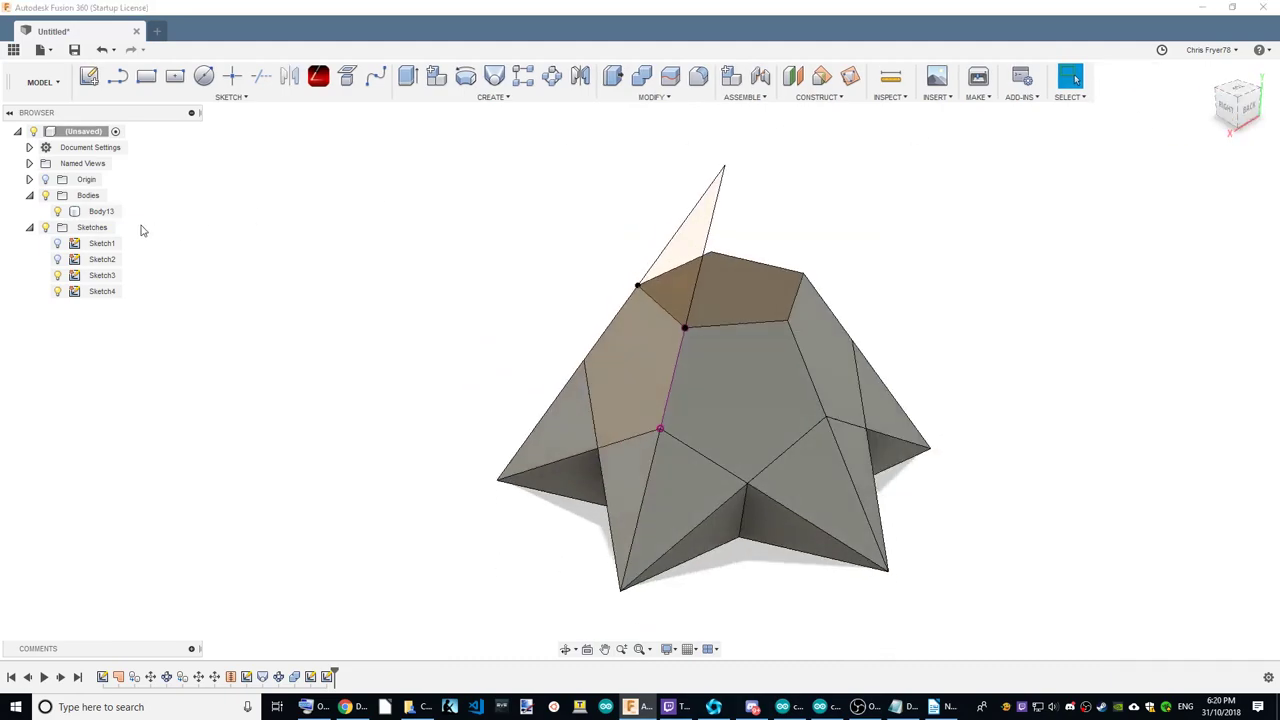
{"action": "left_click", "coordinate": [57, 211]}
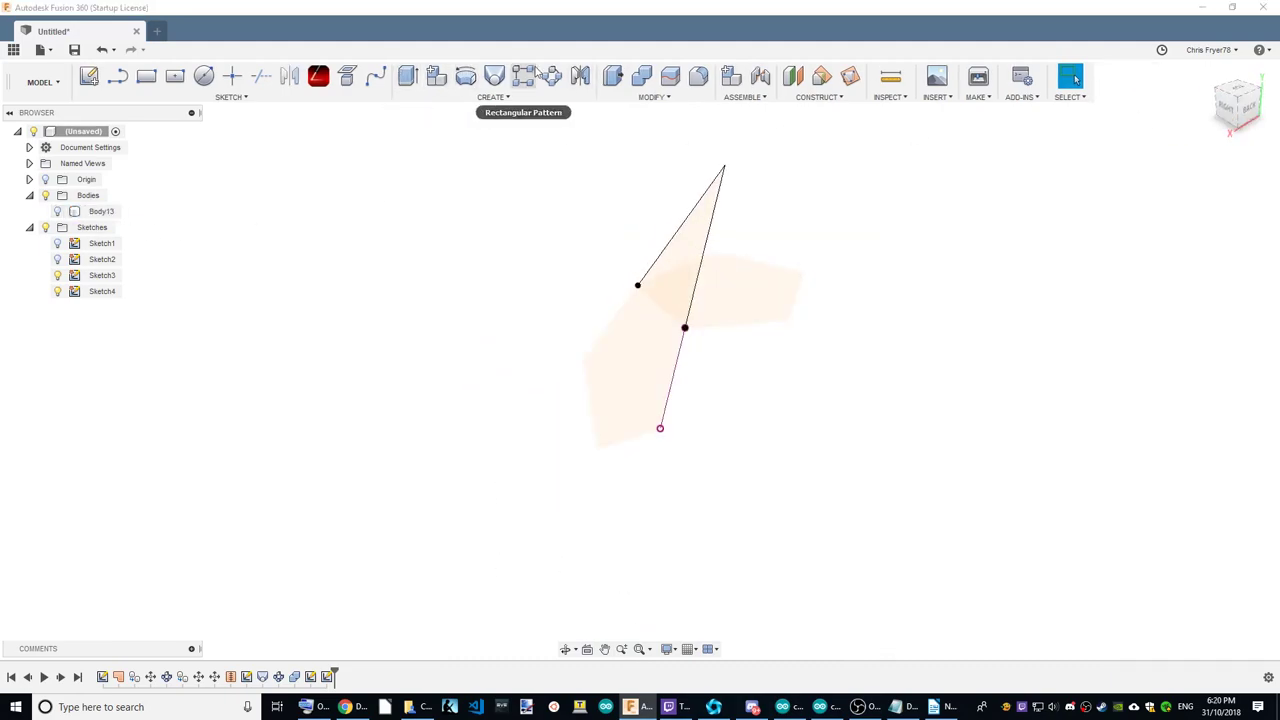
{"action": "left_click", "coordinate": [494, 76]}
{"action": "left_click", "coordinate": [776, 293]}
{"action": "left_click", "coordinate": [724, 166]}
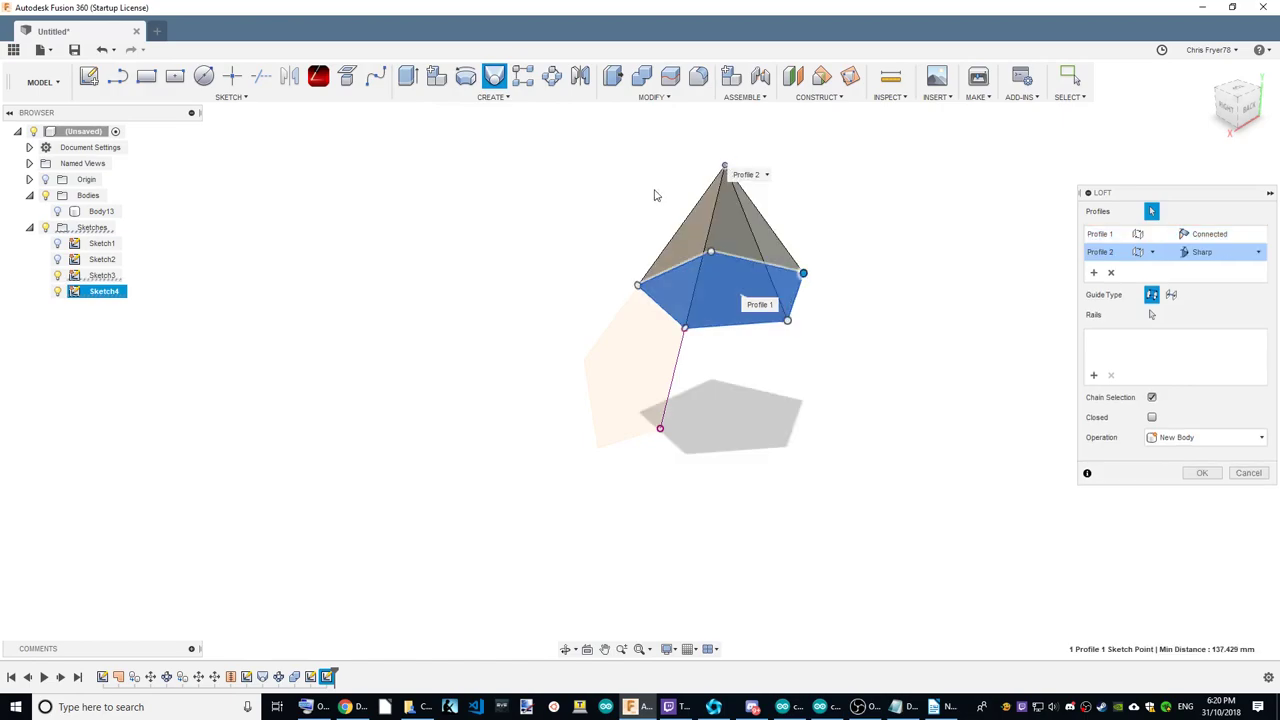
{"action": "left_click", "coordinate": [1211, 477]}
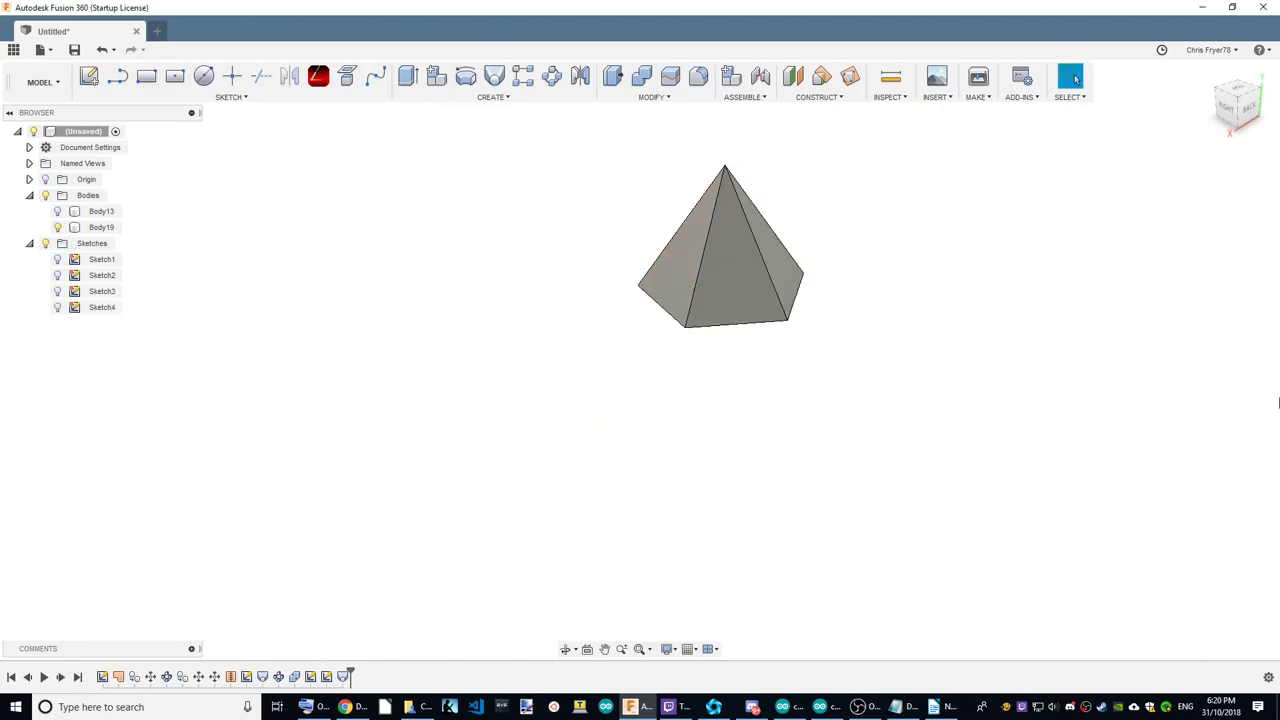
Show the star body again and join the pyramid into it.
{"action": "left_click", "coordinate": [57, 212]}
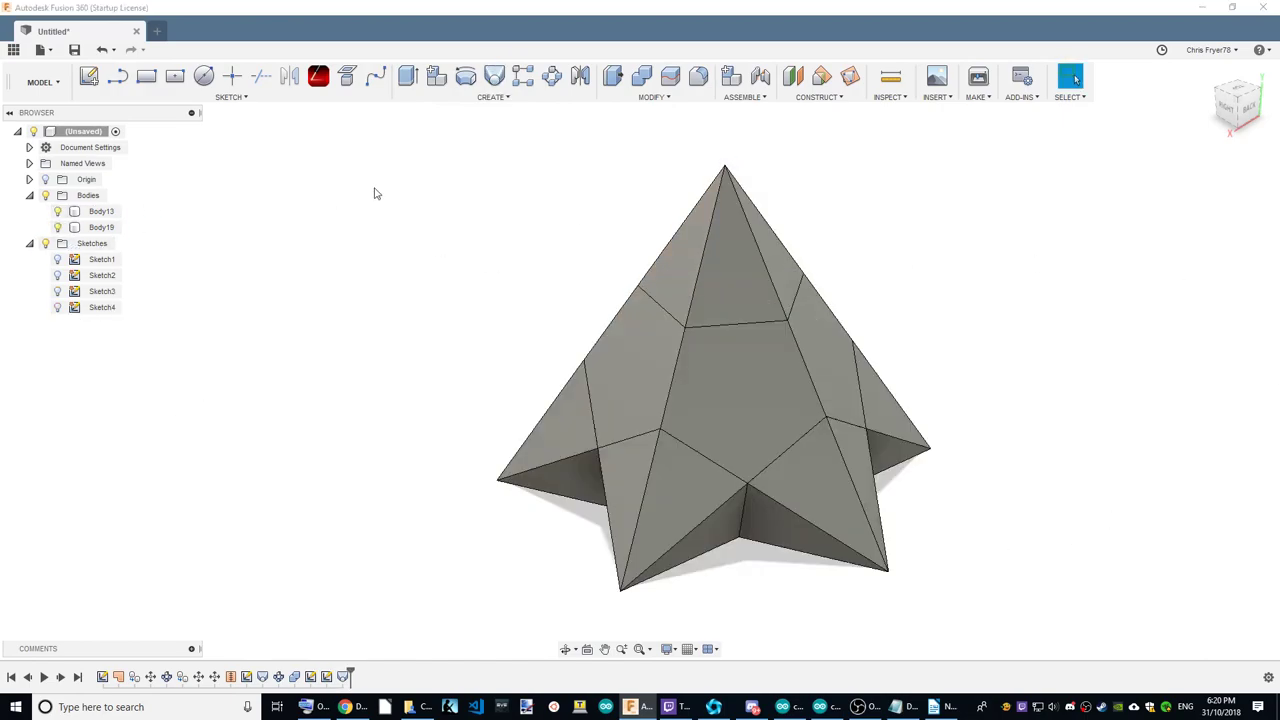
{"action": "left_click", "coordinate": [641, 77]}
{"action": "left_click", "coordinate": [746, 371]}
{"action": "left_click", "coordinate": [709, 200]}
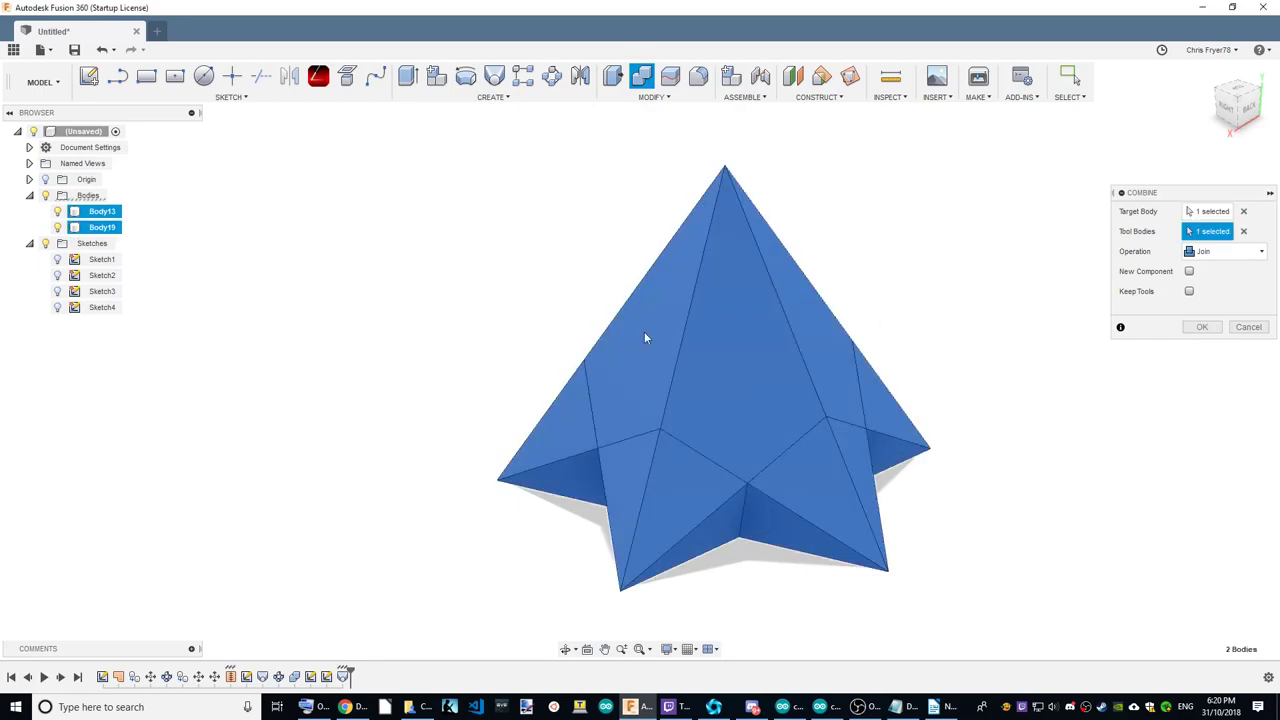
{"action": "left_click", "coordinate": [1200, 329]}
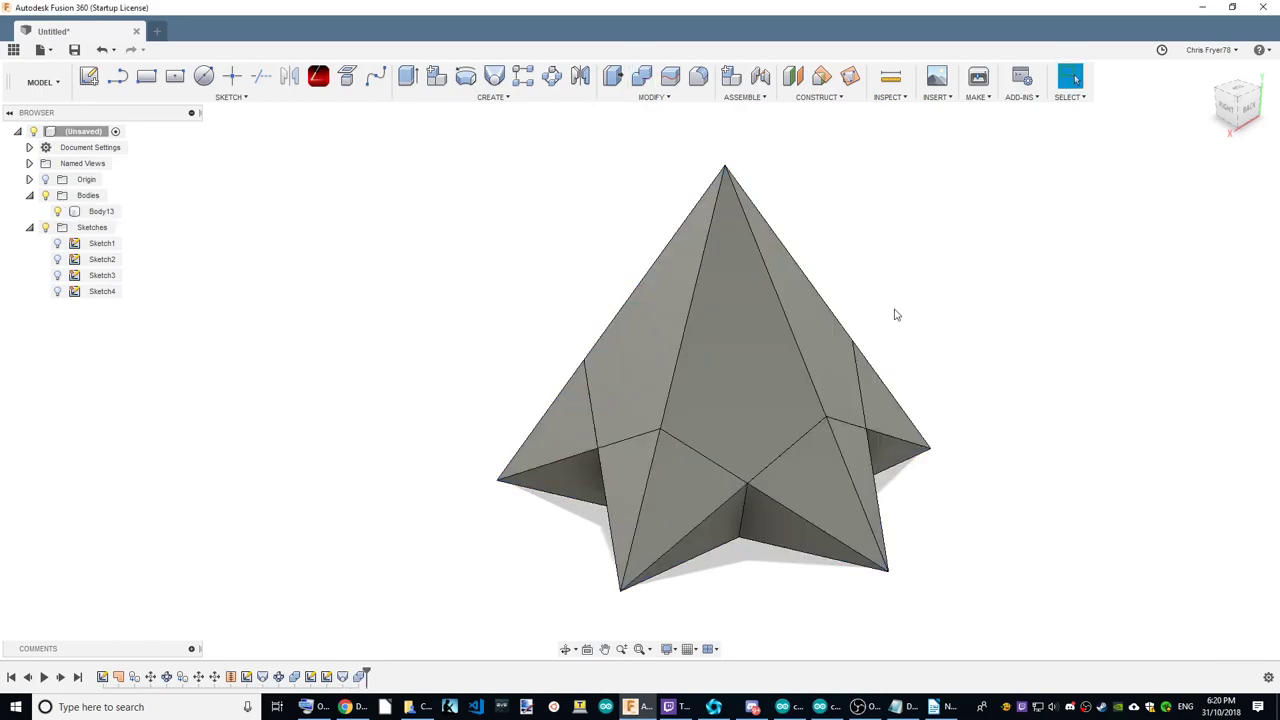
{"action": "left_click", "coordinate": [1249, 117]}
Make a Move/Copy of Body13 and flip the copy 180° about X.
{"action": "left_click", "coordinate": [1212, 103]}
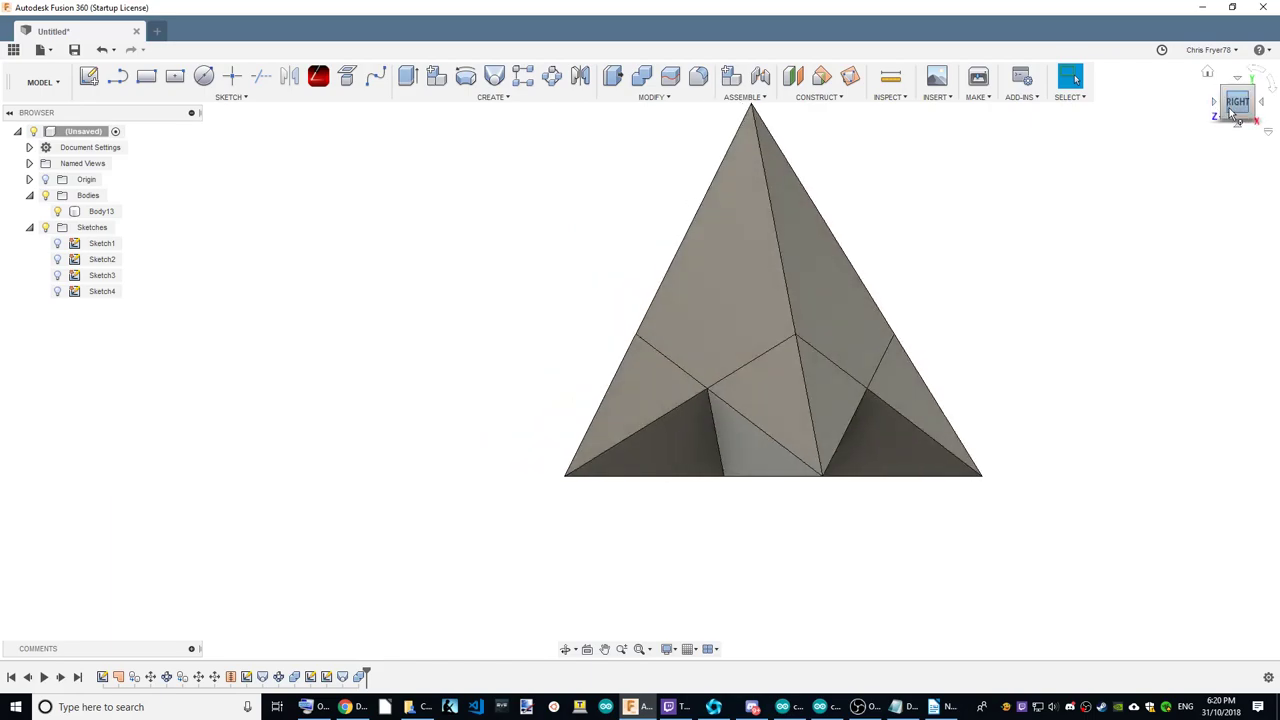
{"action": "left_click", "coordinate": [1214, 106]}
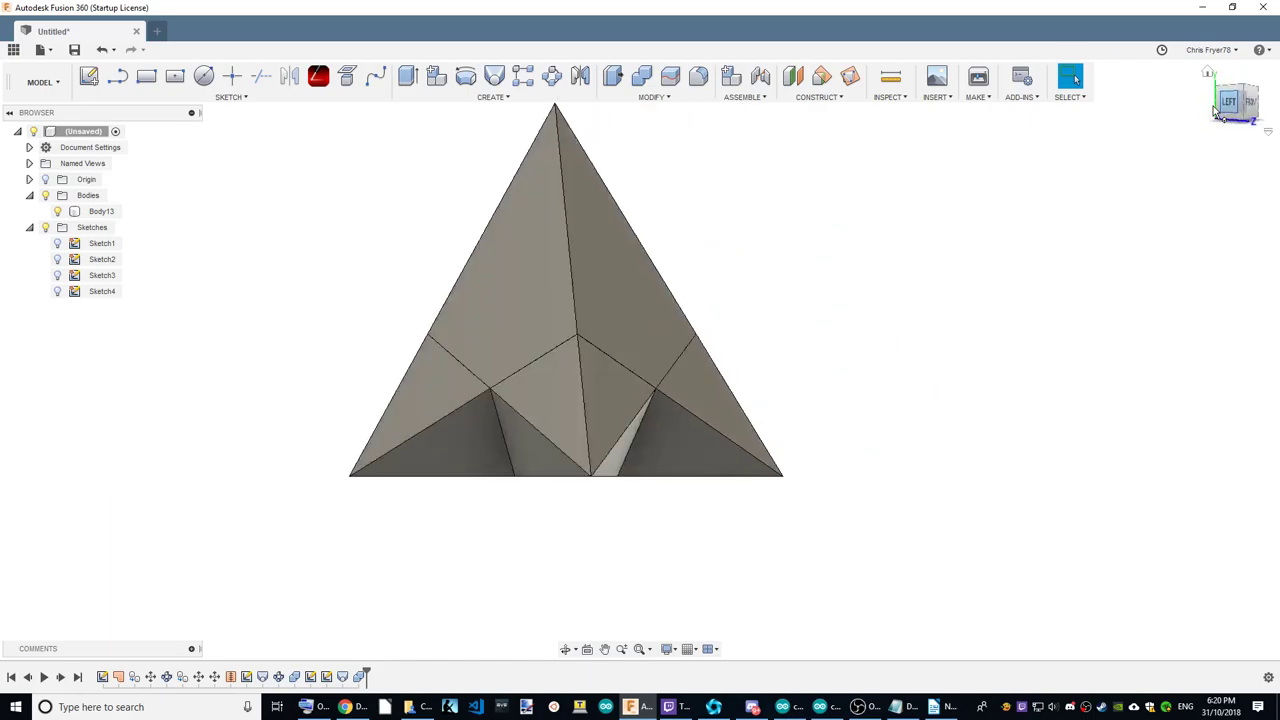
{"action": "left_click", "coordinate": [100, 212]}
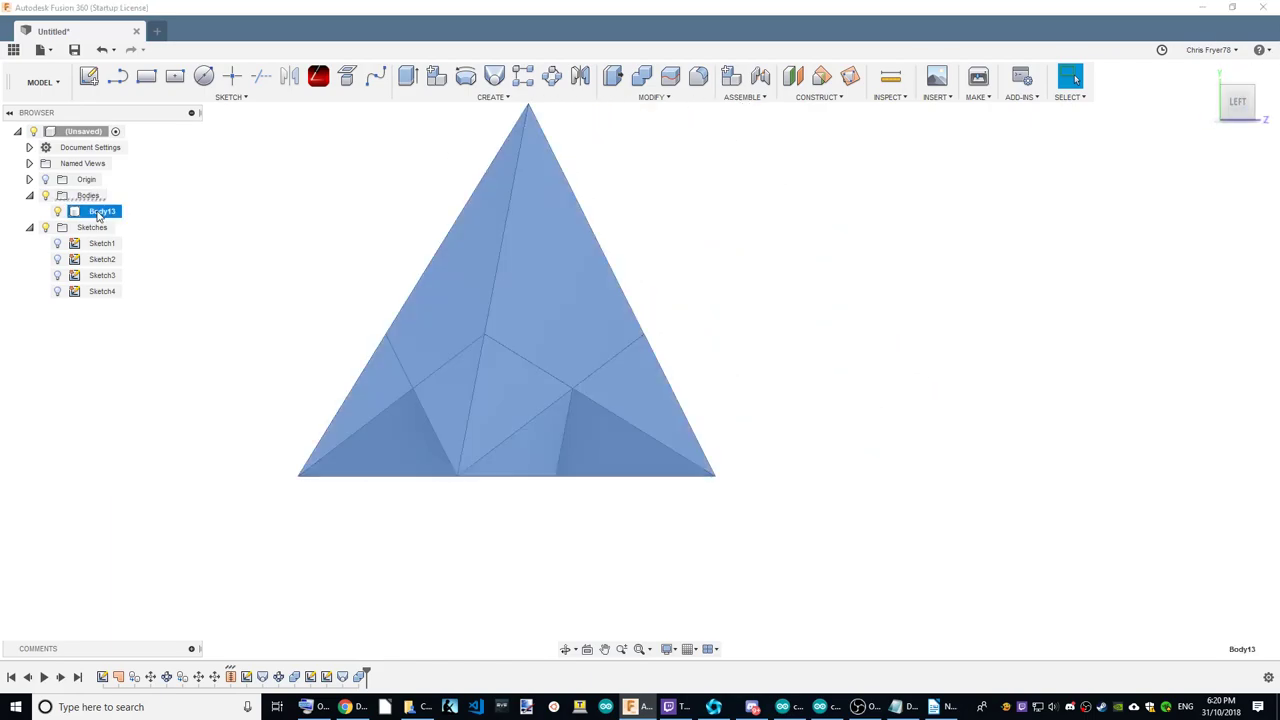
{"action": "right_click", "coordinate": [99, 215]}
{"action": "left_click", "coordinate": [138, 221]}
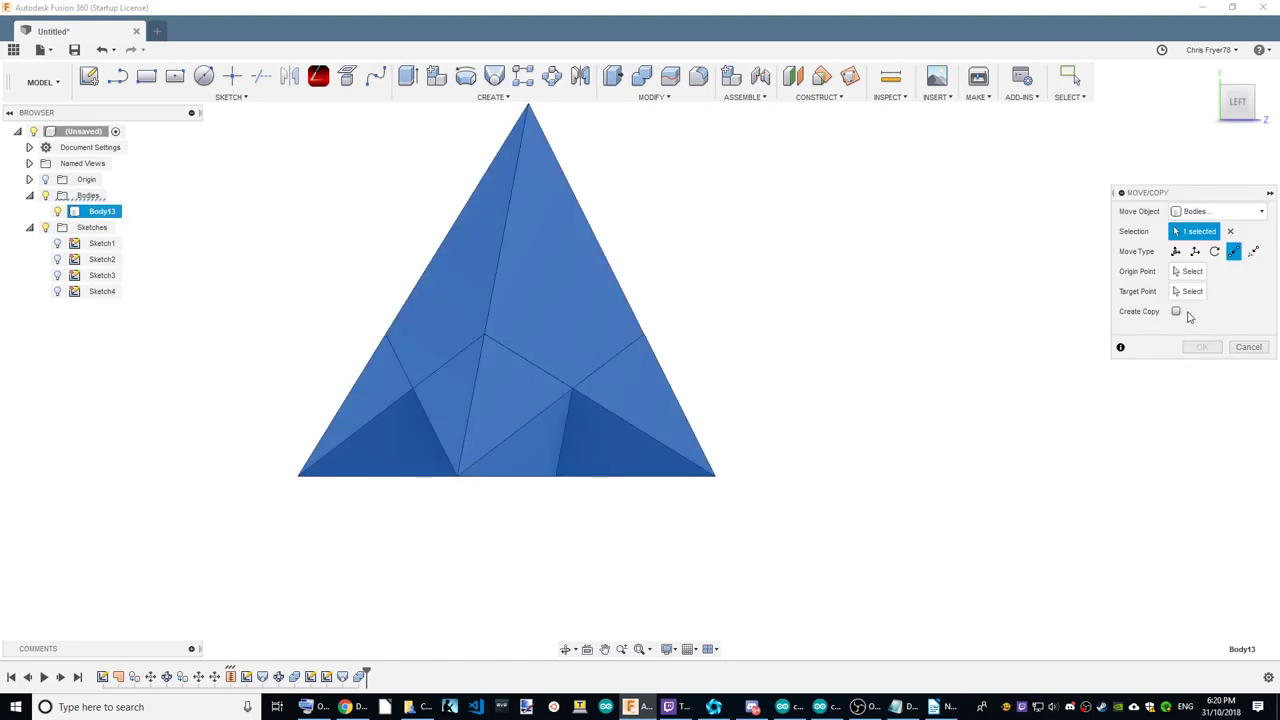
{"action": "left_click", "coordinate": [1177, 312]}
{"action": "left_click", "coordinate": [1175, 251]}
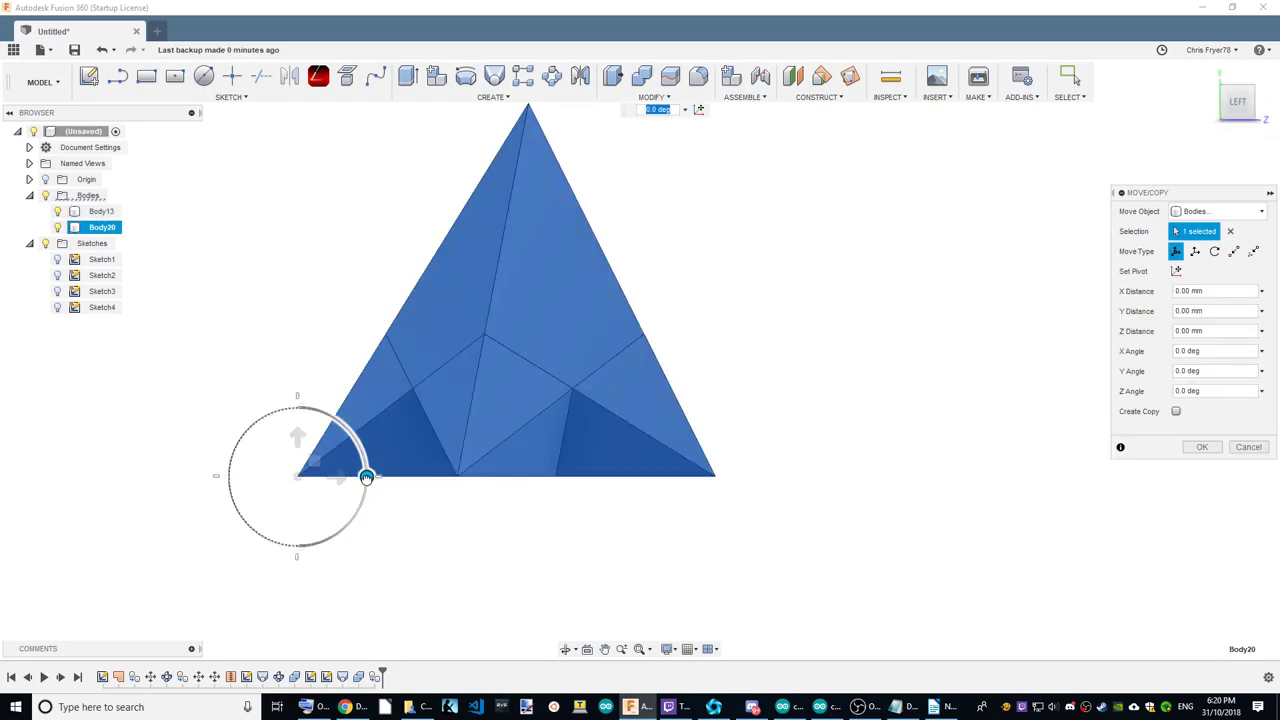
{"action": "mouse_move", "coordinate": [366, 476]}
{"action": "left_mouse_down"}
{"action": "mouse_move", "coordinate": [138, 543]}
{"action": "mouse_move", "coordinate": [123, 471]}
{"action": "left_mouse_up"}
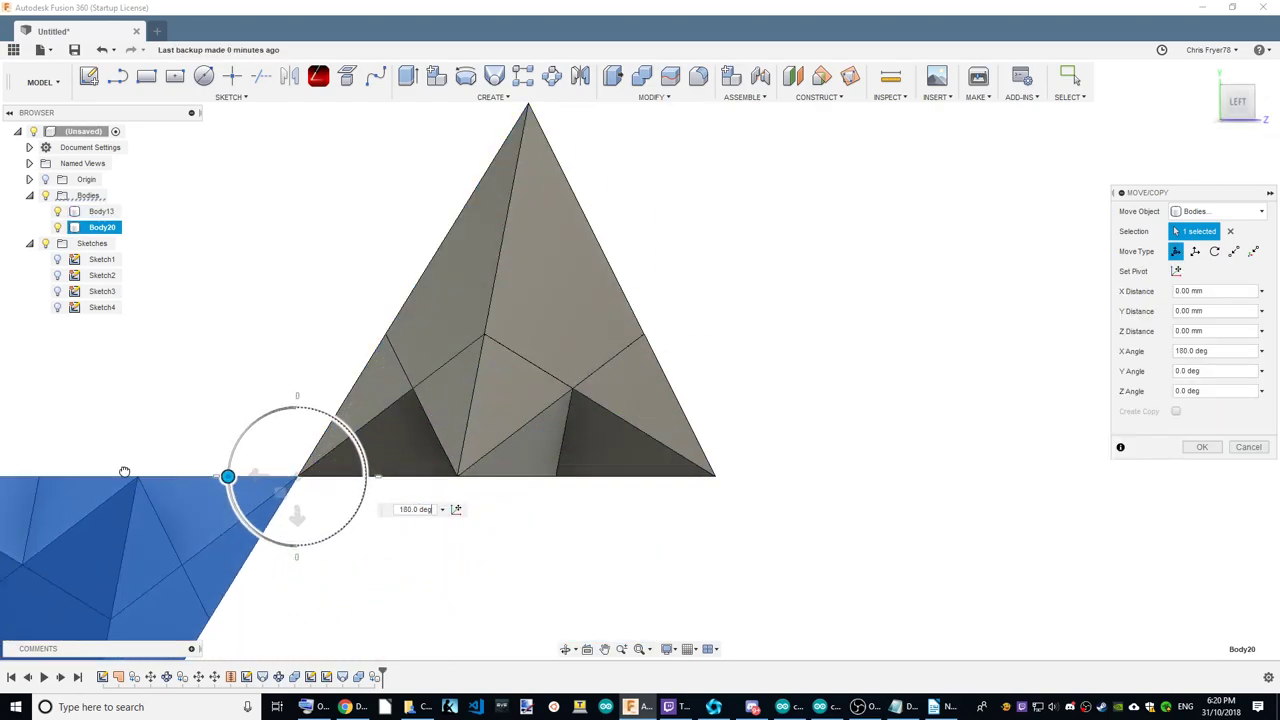
{"action": "mouse_move", "coordinate": [262, 480]}
{"action": "left_mouse_down"}
{"action": "mouse_move", "coordinate": [717, 474]}
{"action": "mouse_move", "coordinate": [740, 455]}
{"action": "left_mouse_up"}
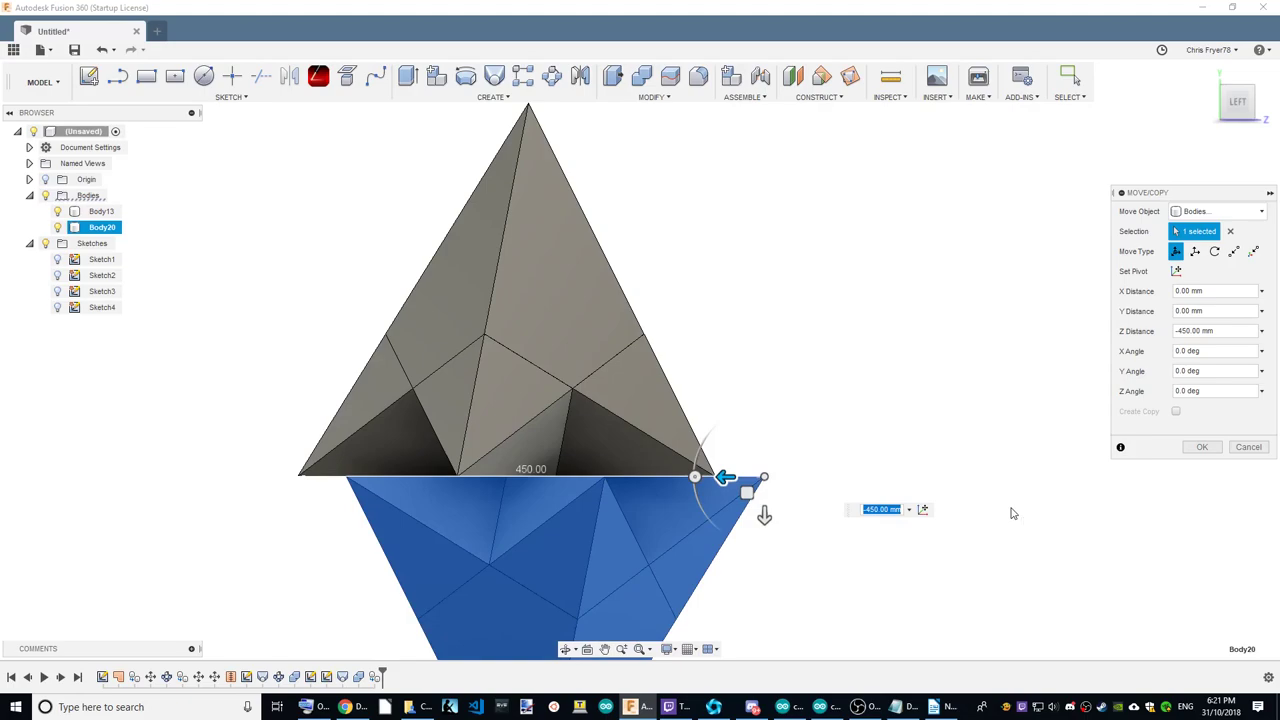
Move the flipped copy point-to-point so it seats onto the original body.
{"action": "left_click", "coordinate": [1233, 251]}
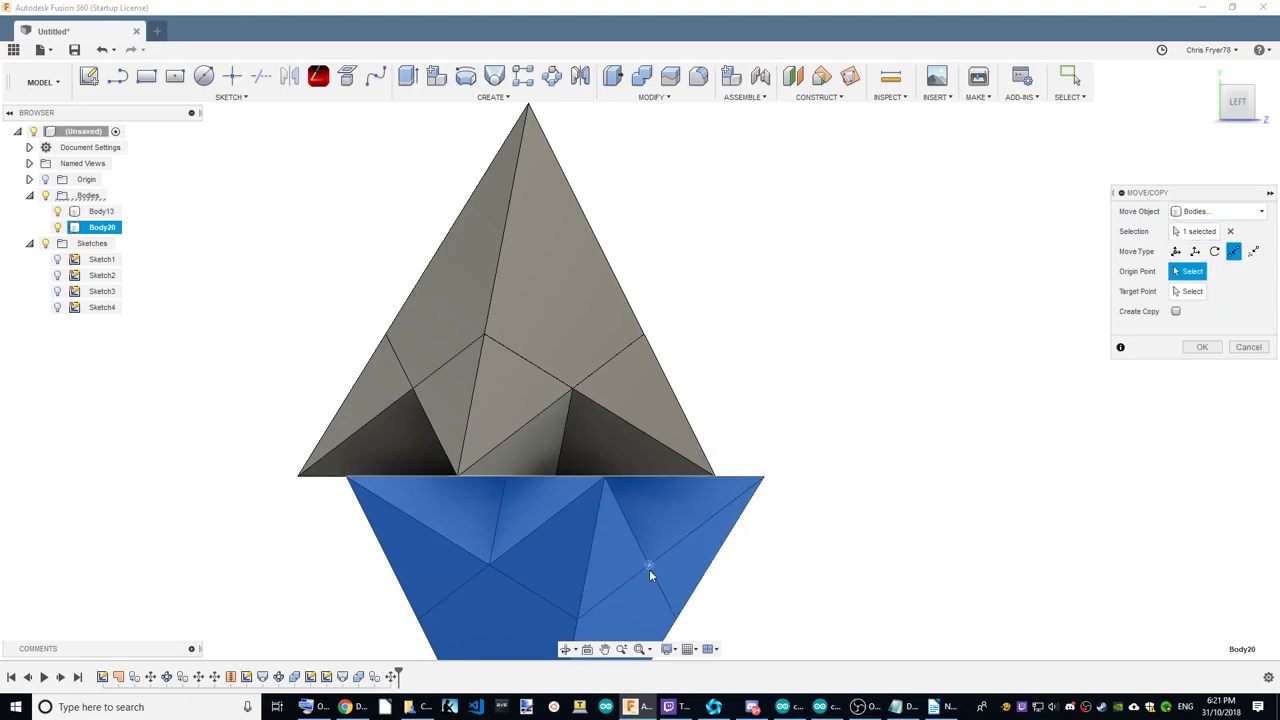
{"action": "left_click", "coordinate": [579, 617]}
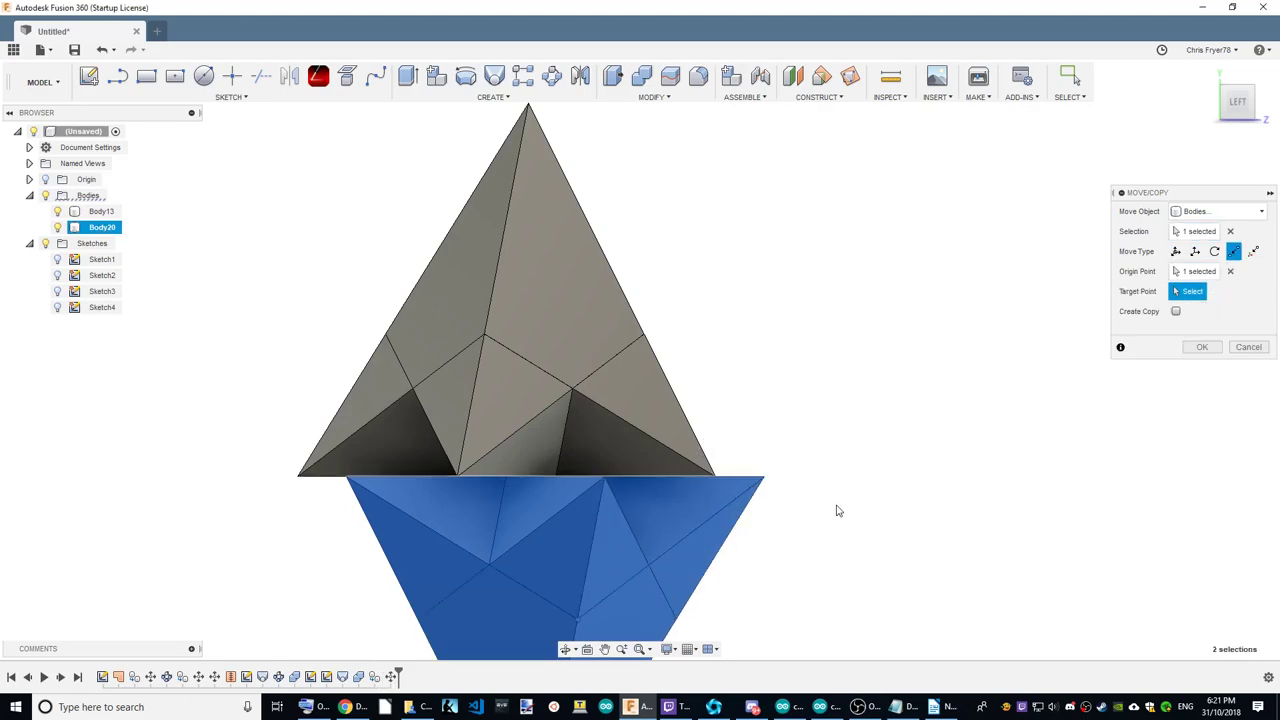
{"action": "left_click", "coordinate": [572, 387]}
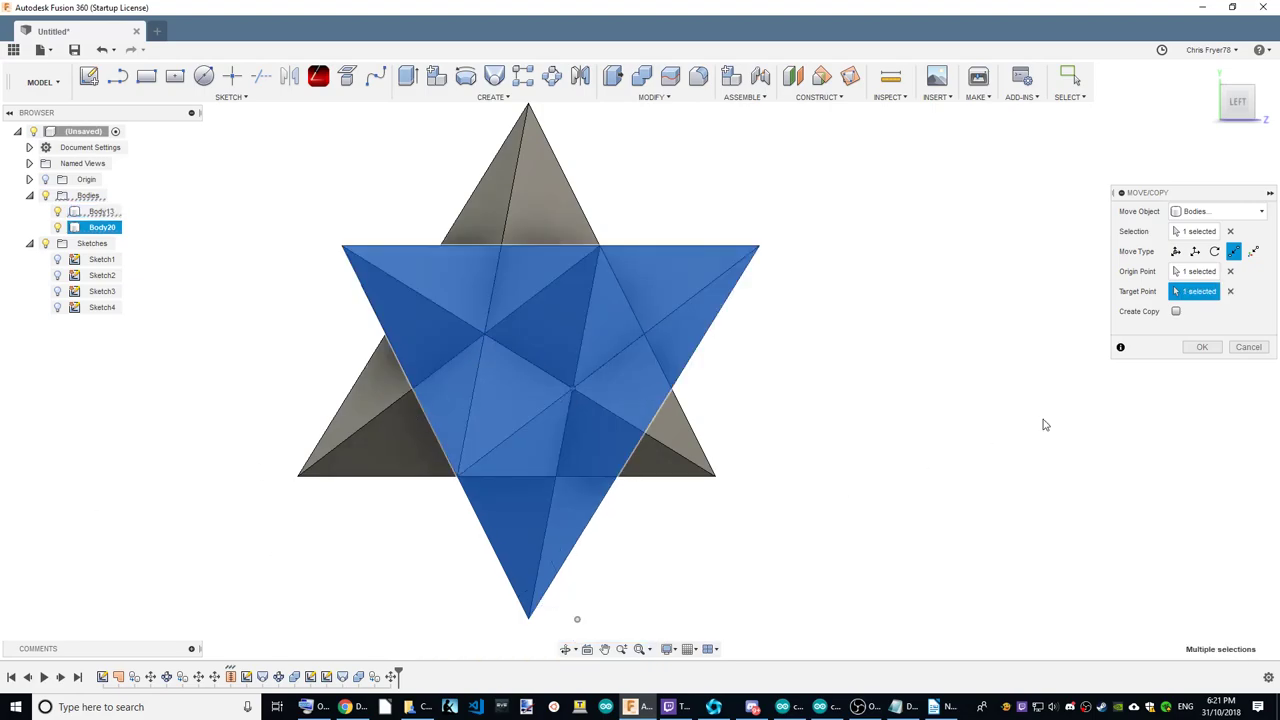
{"action": "left_click", "coordinate": [1192, 347]}
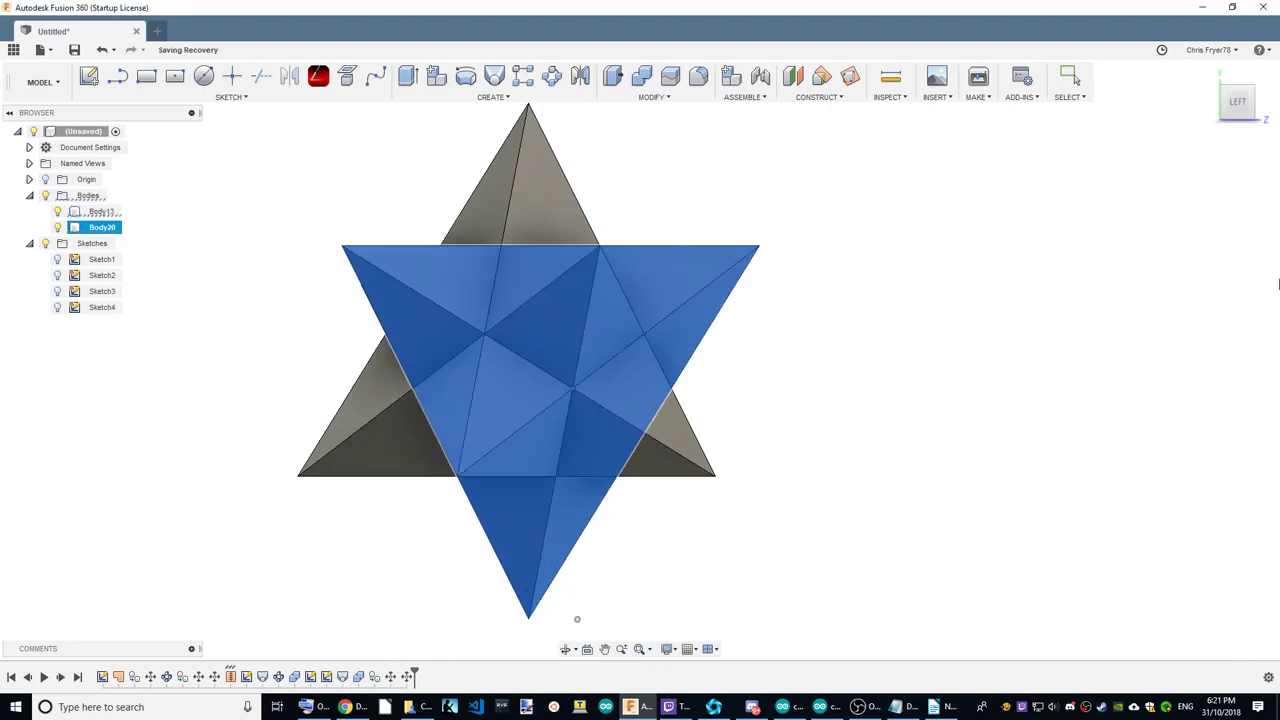
Join Body20 into Body13 as a single star, orbit to an angled view, and open the Data Panel.
{"action": "left_click", "coordinate": [641, 76]}
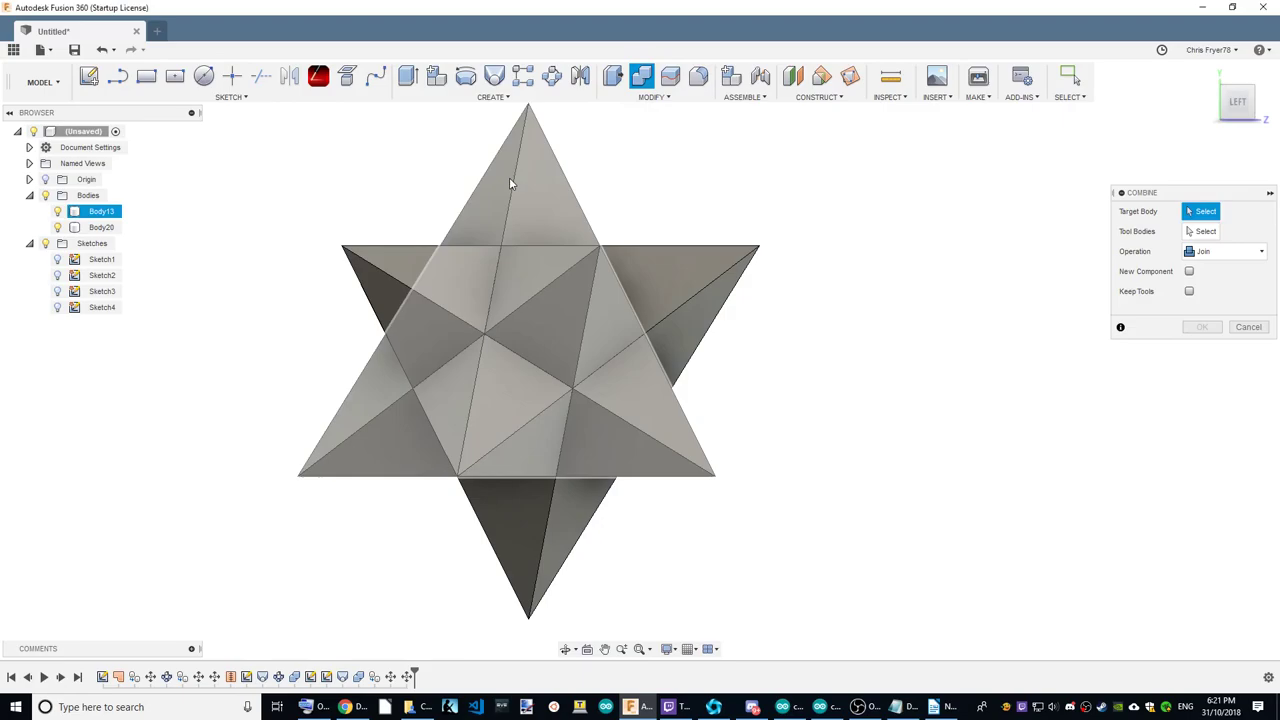
{"action": "left_click", "coordinate": [509, 177]}
{"action": "left_click", "coordinate": [657, 282]}
{"action": "left_click", "coordinate": [1202, 327]}
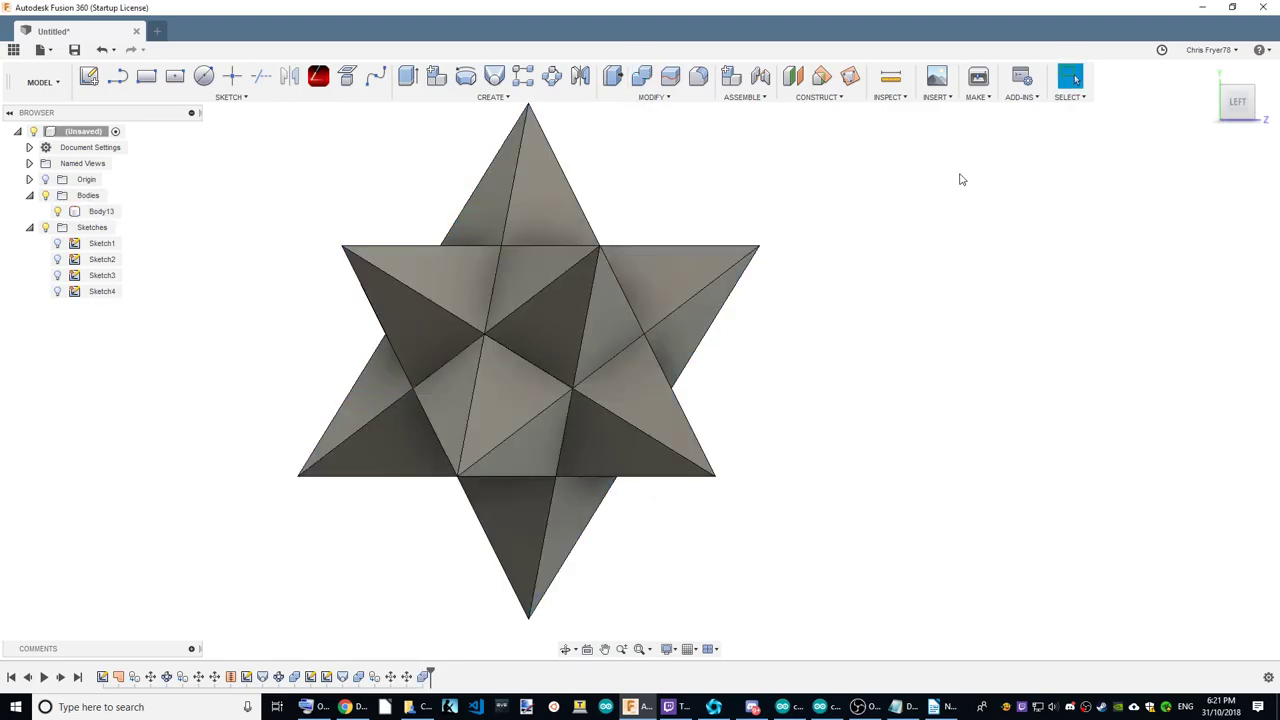
{"action": "middle_click_drag", "start_coordinate": [637, 357], "coordinate": [180, 372], "text": "shift"}
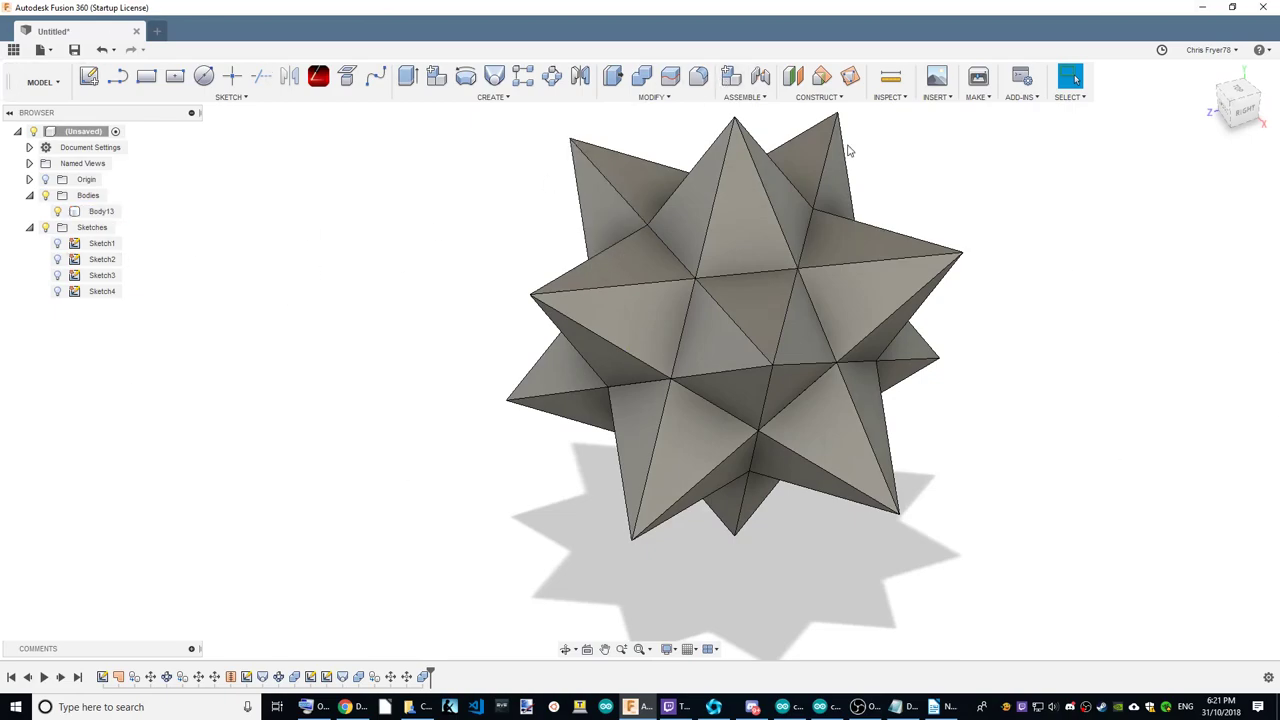
{"action": "left_click", "coordinate": [14, 49]}
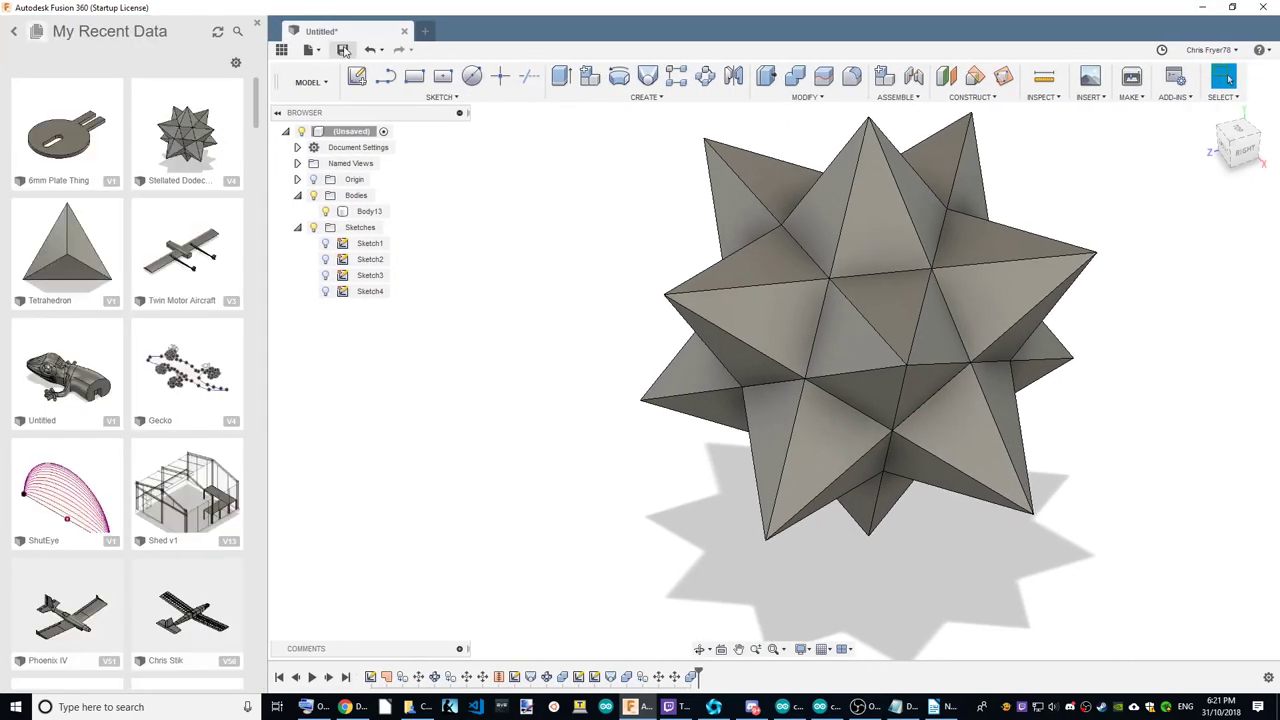
Save the design as 'Dodec' in the Platonic Solids project.
{"action": "left_click", "coordinate": [342, 49]}
{"action": "left_click", "coordinate": [858, 209]}
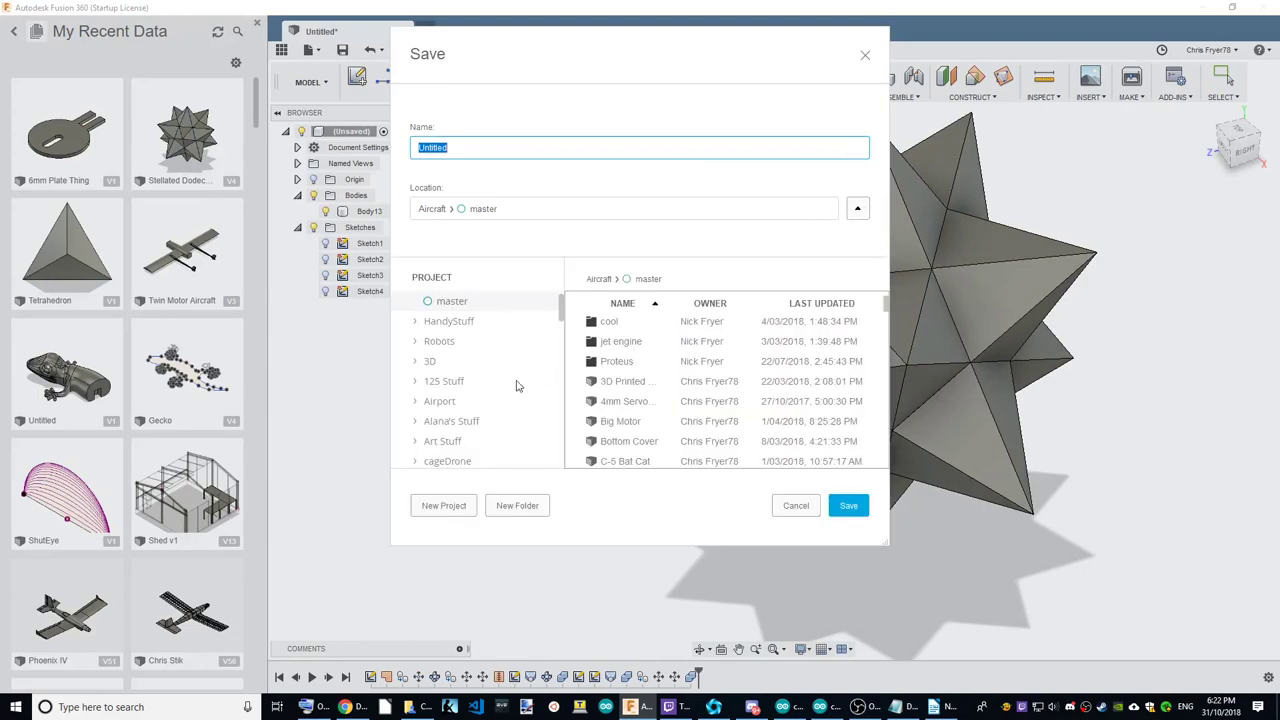
{"action": "scroll", "coordinate": [517, 387], "scroll_direction": "down", "scroll_amount": 2}
{"action": "scroll", "coordinate": [500, 392], "scroll_direction": "down", "scroll_amount": 2}
{"action": "scroll", "coordinate": [494, 396], "scroll_direction": "down", "scroll_amount": 1}
{"action": "scroll", "coordinate": [494, 396], "scroll_direction": "down", "scroll_amount": 2}
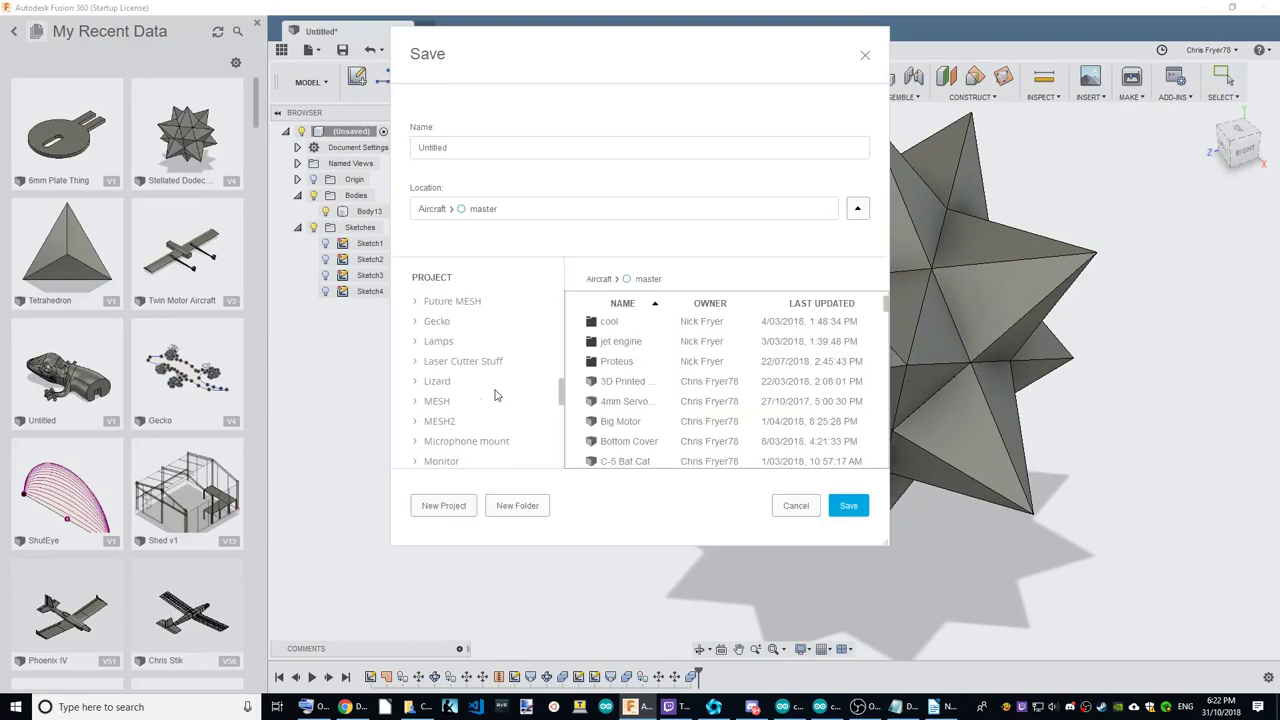
{"action": "scroll", "coordinate": [497, 391], "scroll_direction": "down", "scroll_amount": 1}
{"action": "scroll", "coordinate": [470, 400], "scroll_direction": "down", "scroll_amount": 1}
{"action": "left_click", "coordinate": [435, 429]}
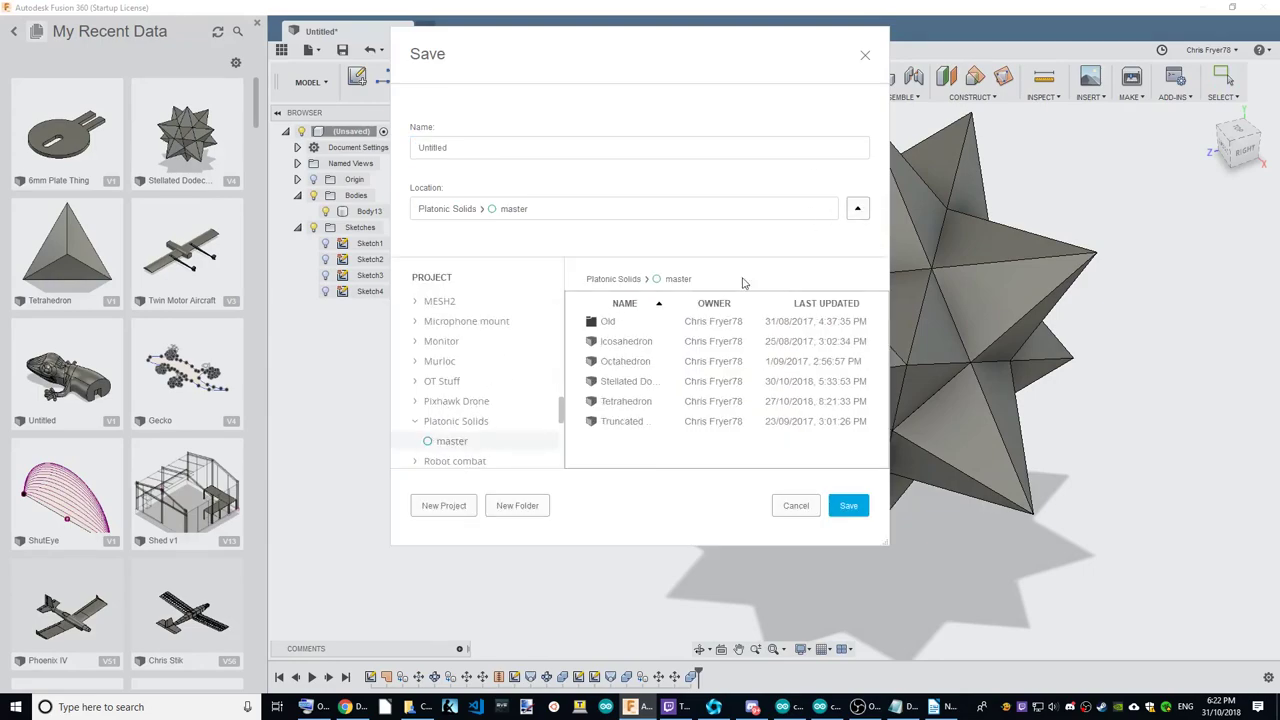
{"action": "double_click", "coordinate": [477, 146]}
{"action": "type", "text": "Dodec"}
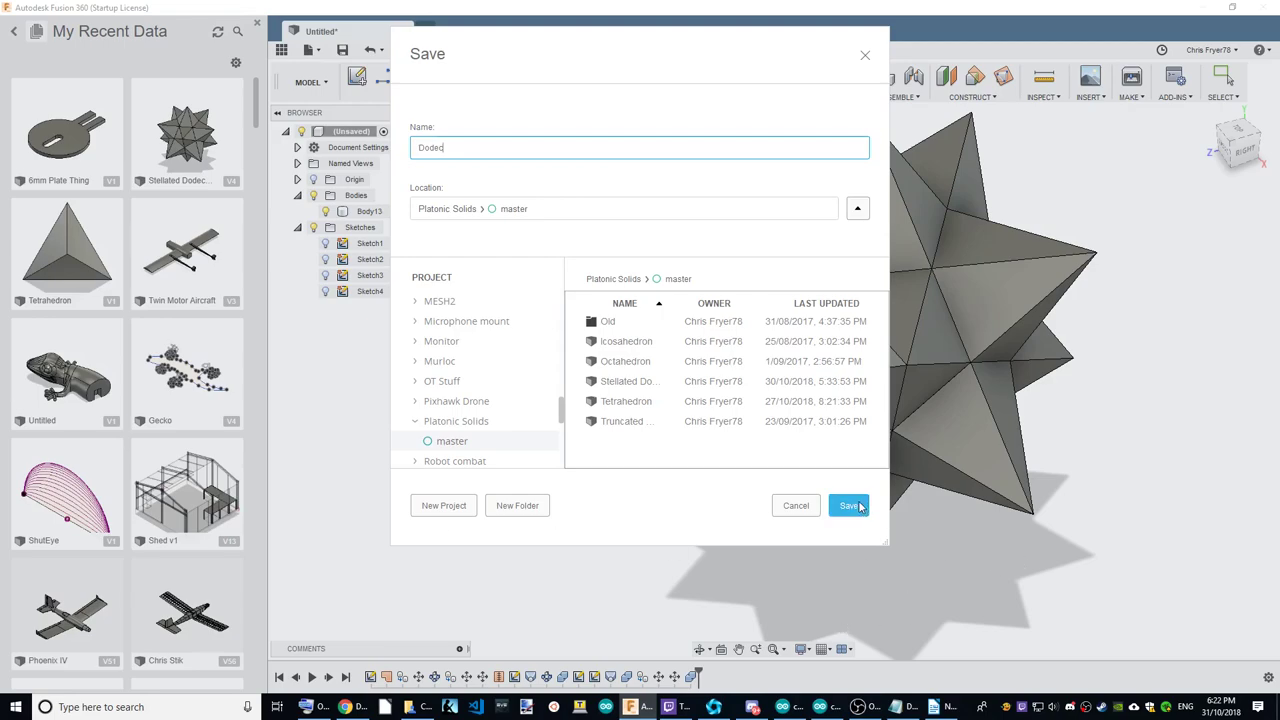
{"action": "left_click", "coordinate": [848, 505]}
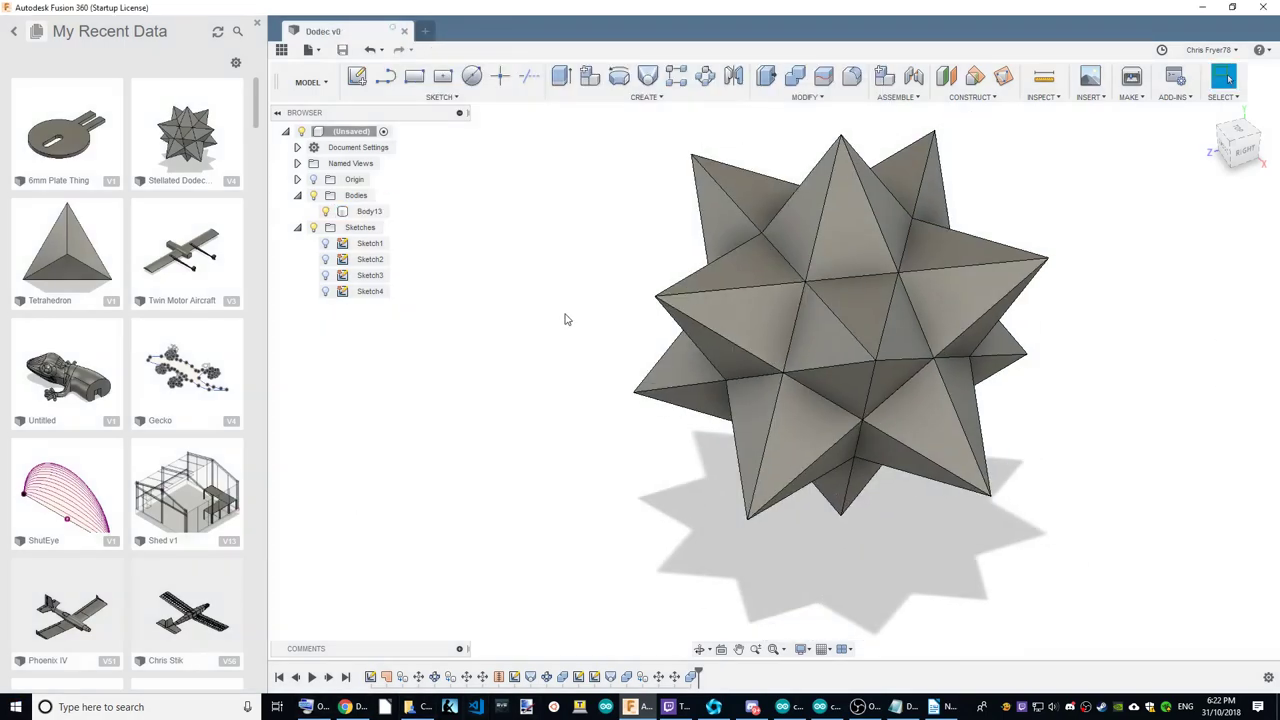
Close the Data Panel and begin a Plane Through Three Points.
{"action": "scroll", "coordinate": [660, 280], "scroll_direction": "down", "scroll_amount": 3}
{"action": "scroll", "coordinate": [790, 240], "scroll_direction": "up", "scroll_amount": 1}
{"action": "scroll", "coordinate": [880, 225], "scroll_direction": "up", "scroll_amount": 1}
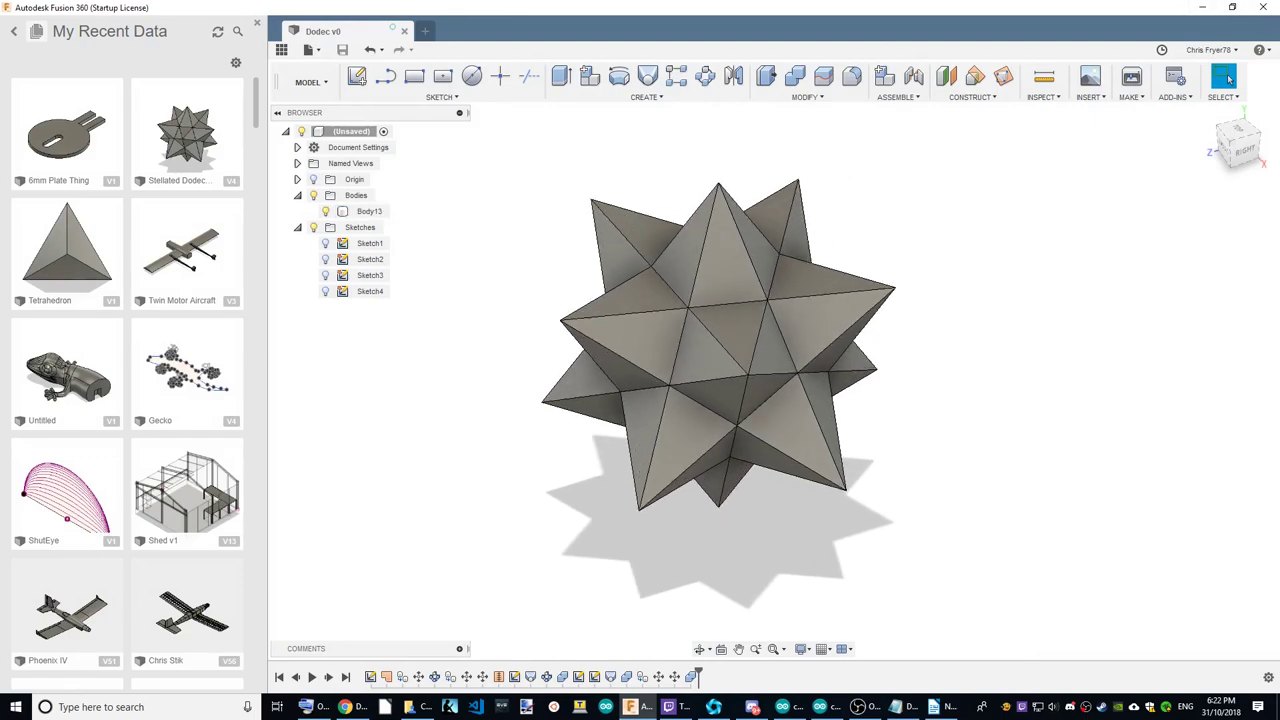
{"action": "left_click", "coordinate": [257, 24]}
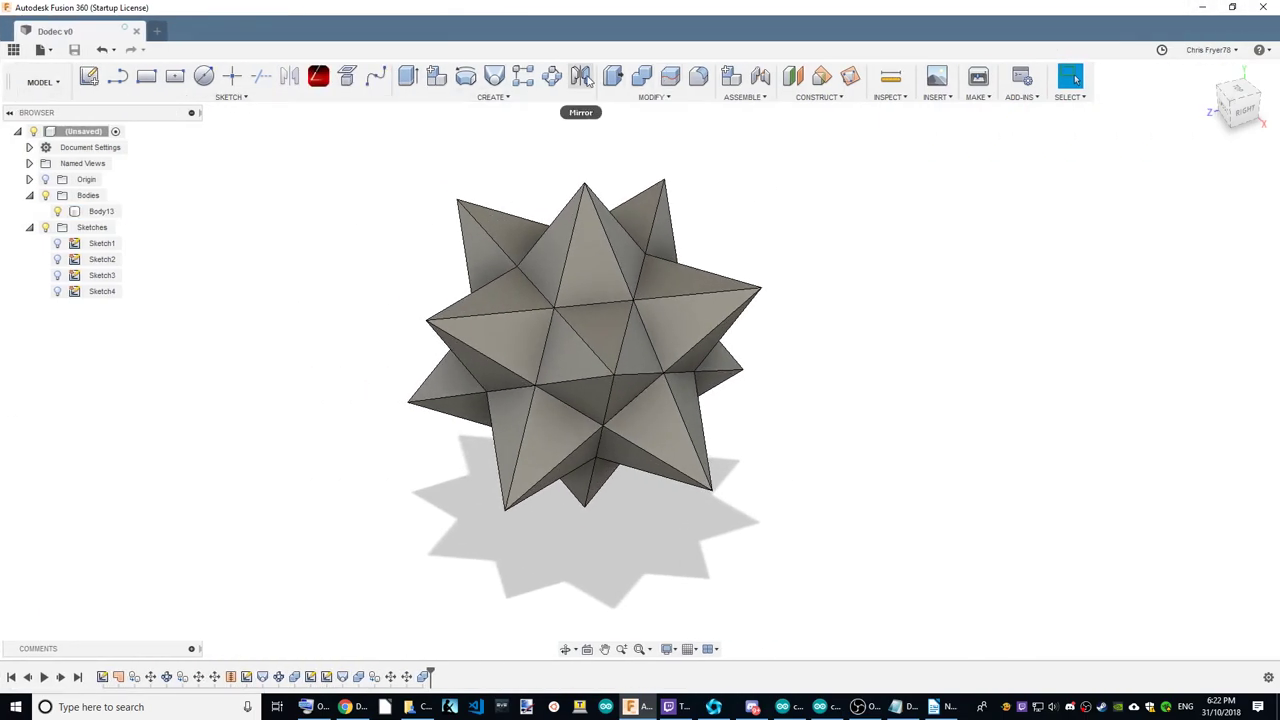
{"action": "left_click", "coordinate": [849, 80]}
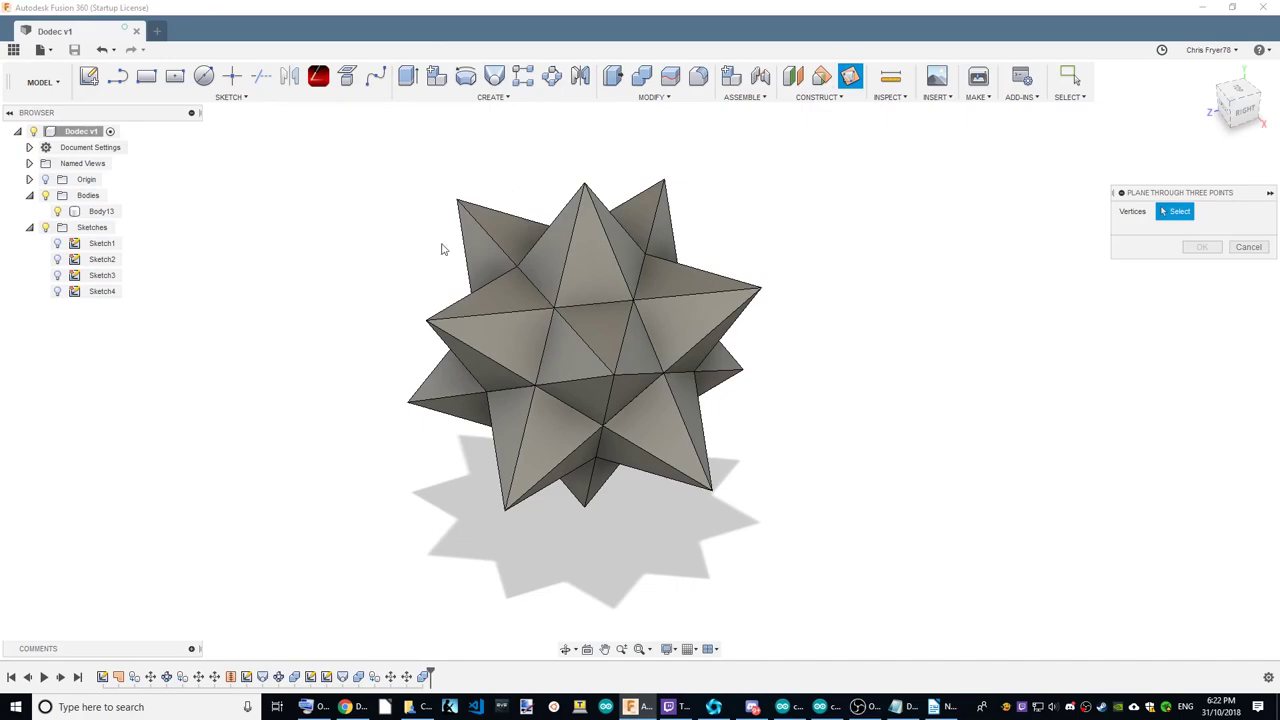
Create a construction plane through the star's top, centre and a third vertex.
{"action": "left_click", "coordinate": [585, 183]}
{"action": "left_click", "coordinate": [613, 375]}
{"action": "left_click", "coordinate": [759, 290]}
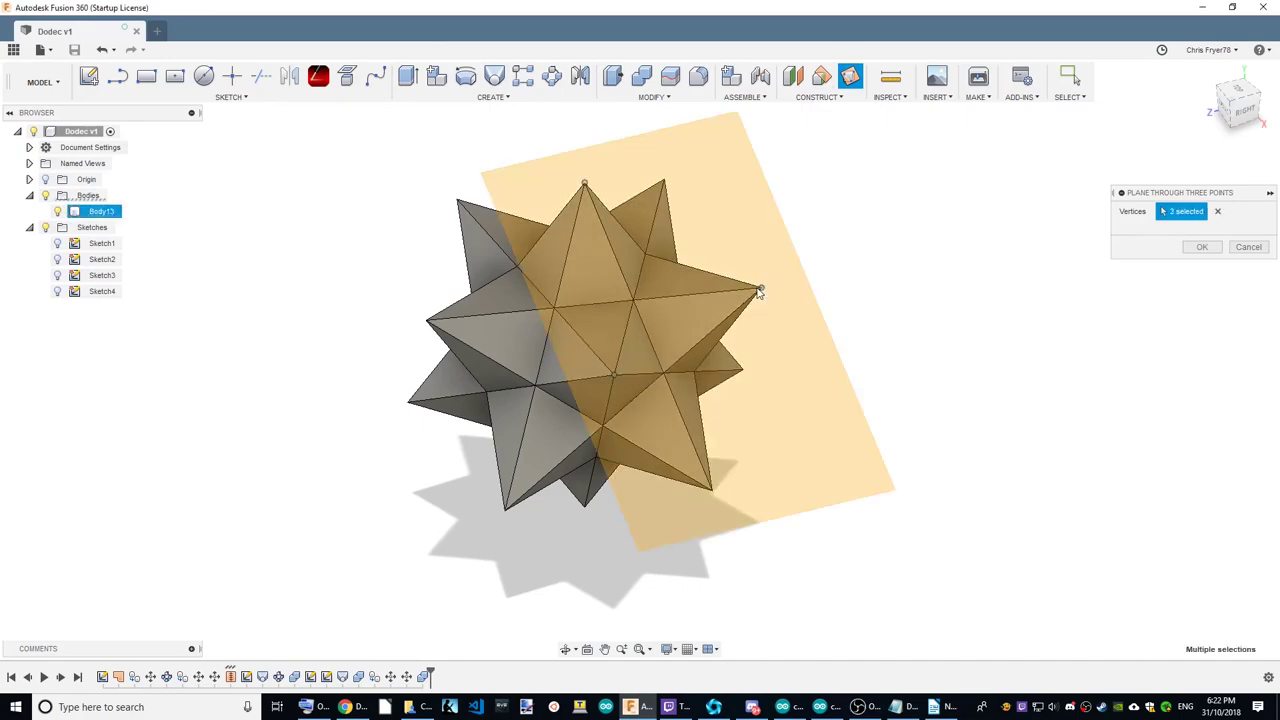
{"action": "left_click", "coordinate": [1192, 250]}
Sketch a closed triangle on the new plane and finish the sketch.
{"action": "left_click", "coordinate": [88, 76]}
{"action": "left_click", "coordinate": [705, 149]}
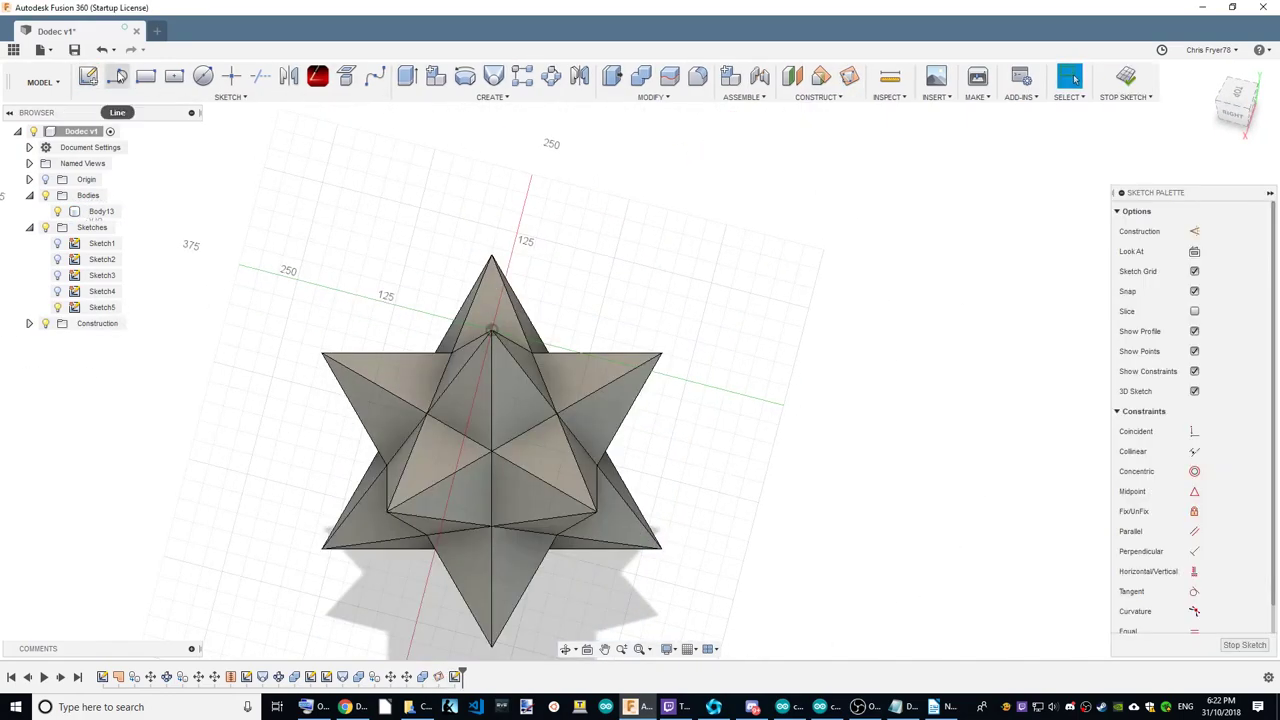
{"action": "left_click", "coordinate": [118, 76]}
{"action": "left_click", "coordinate": [491, 330]}
{"action": "left_click", "coordinate": [386, 511]}
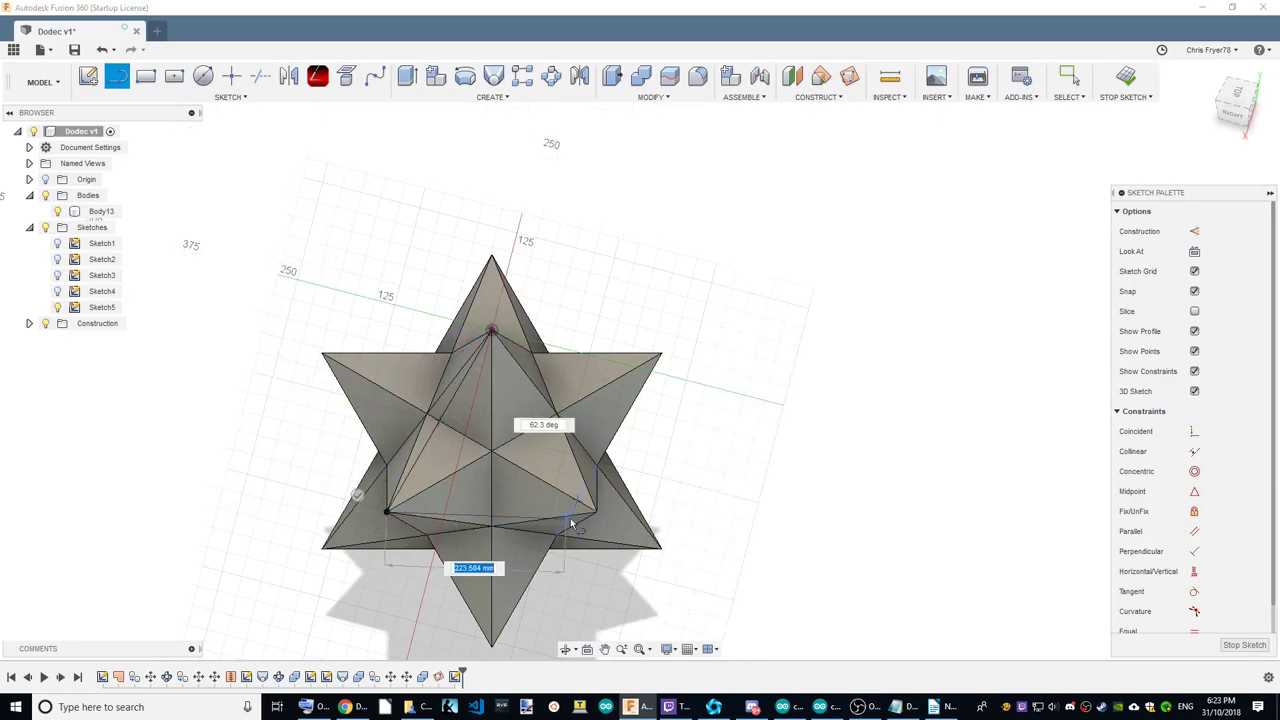
{"action": "left_click", "coordinate": [597, 511]}
{"action": "left_click", "coordinate": [491, 330]}
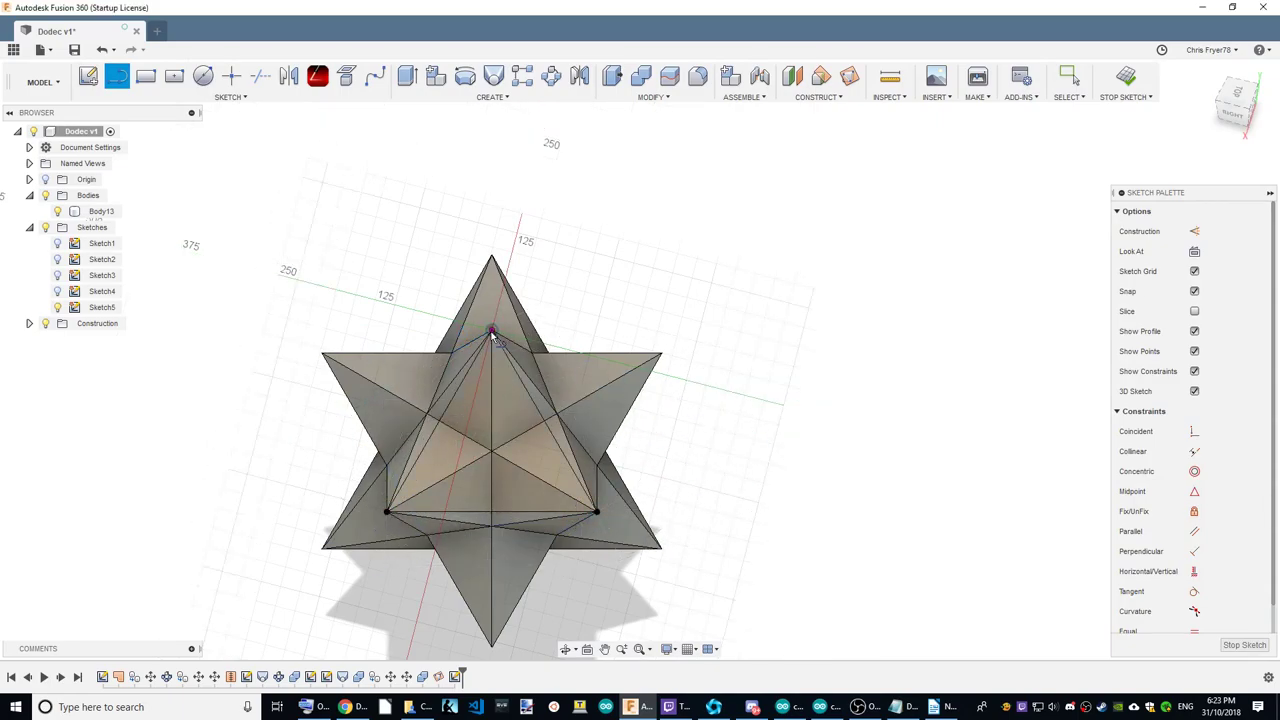
{"action": "left_click", "coordinate": [1249, 107]}
{"action": "left_click", "coordinate": [408, 76]}
Extrude the triangle -250 mm as a new body, Body21.
{"action": "left_click", "coordinate": [473, 357]}
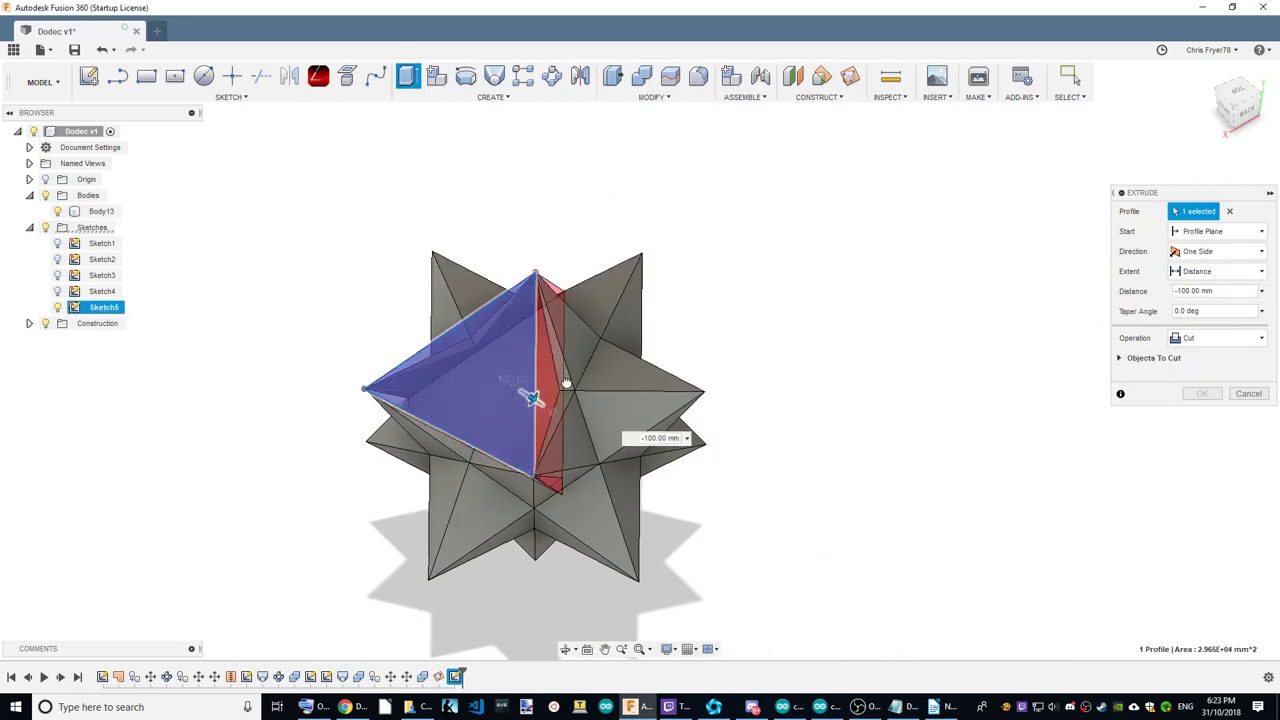
{"action": "left_click_drag", "start_coordinate": [566, 383], "coordinate": [575, 427]}
{"action": "left_click", "coordinate": [1215, 338]}
{"action": "left_click", "coordinate": [1205, 398]}
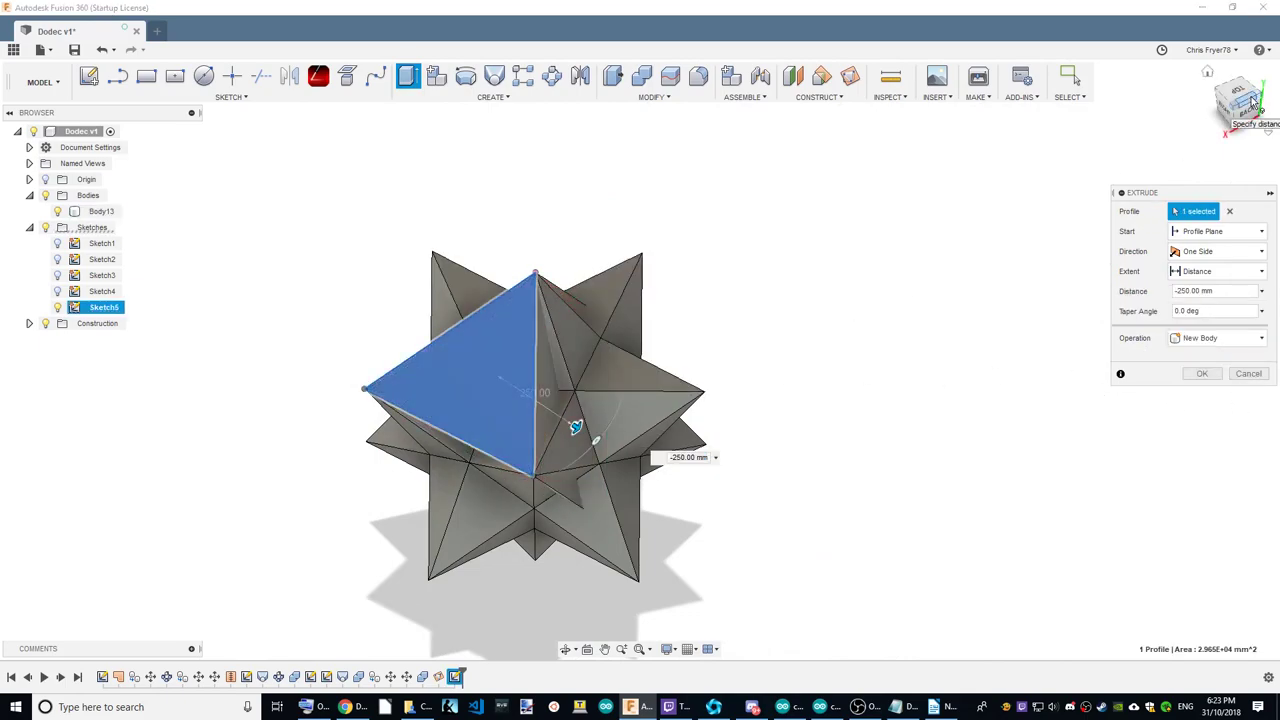
{"action": "mouse_move", "coordinate": [575, 427]}
{"action": "middle_mouse_down", "text": "shift"}
{"action": "mouse_move", "coordinate": [780, 554]}
{"action": "mouse_move", "coordinate": [543, 600]}
{"action": "mouse_move", "coordinate": [494, 568]}
{"action": "mouse_move", "coordinate": [494, 580]}
{"action": "mouse_move", "coordinate": [634, 614]}
{"action": "mouse_move", "coordinate": [580, 486]}
{"action": "mouse_move", "coordinate": [527, 470]}
{"action": "mouse_move", "coordinate": [572, 443]}
{"action": "middle_mouse_up", "text": "shift"}
{"action": "left_click", "coordinate": [1213, 380]}
View the model from the back and hide the original star body Body13.
{"action": "left_click", "coordinate": [1247, 110]}
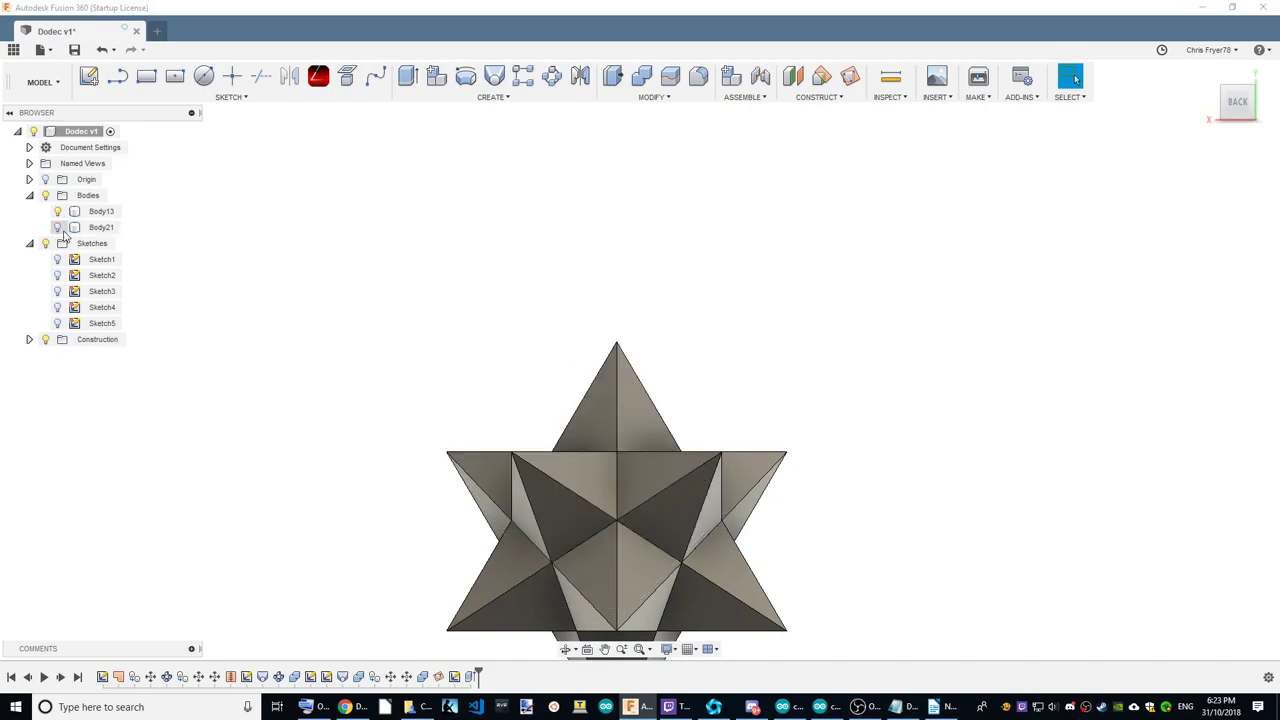
{"action": "left_click", "coordinate": [100, 227]}
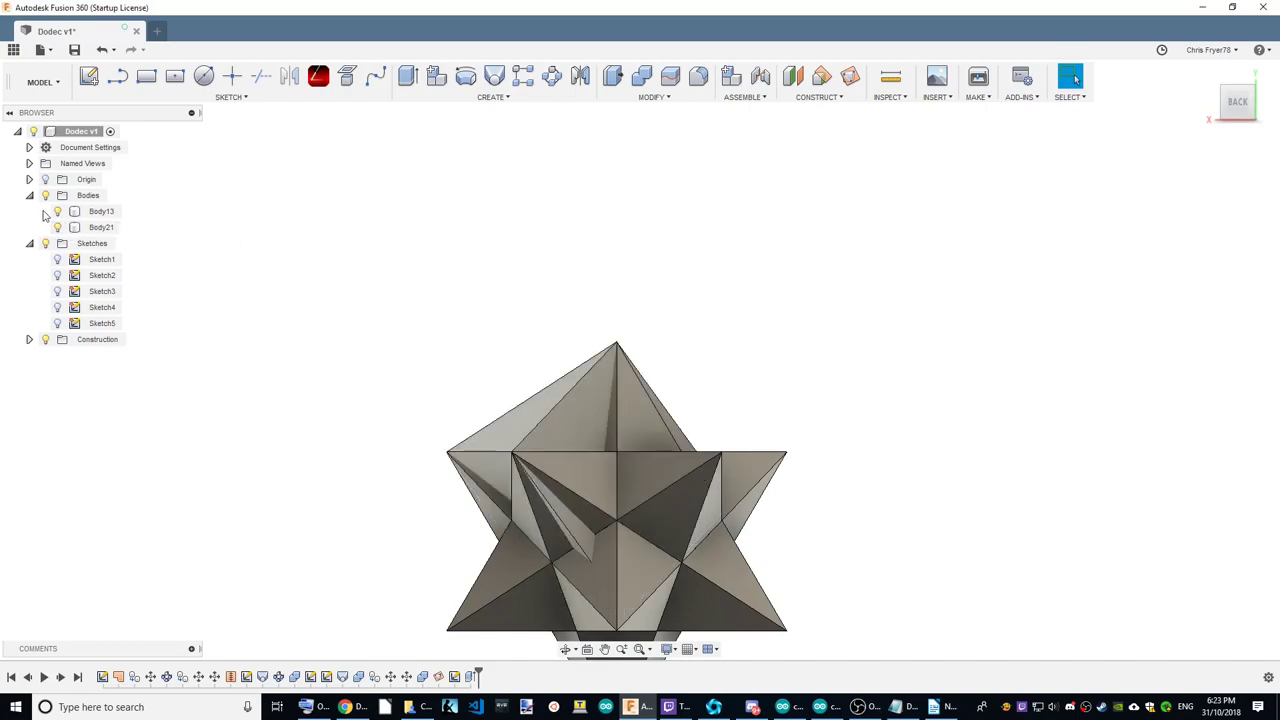
{"action": "left_click", "coordinate": [57, 212]}
Circular-pattern the new triangular block five times around its bottom edge.
{"action": "left_click", "coordinate": [552, 76]}
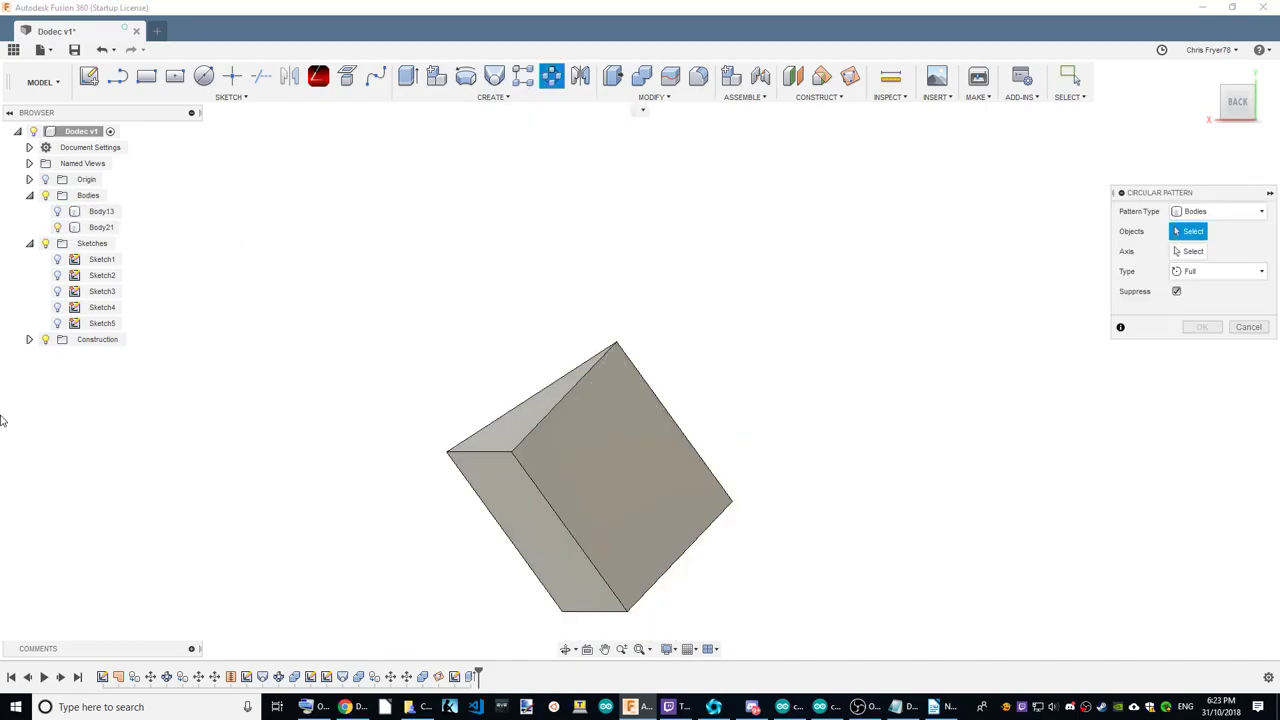
{"action": "left_click", "coordinate": [634, 457]}
{"action": "left_click", "coordinate": [630, 610]}
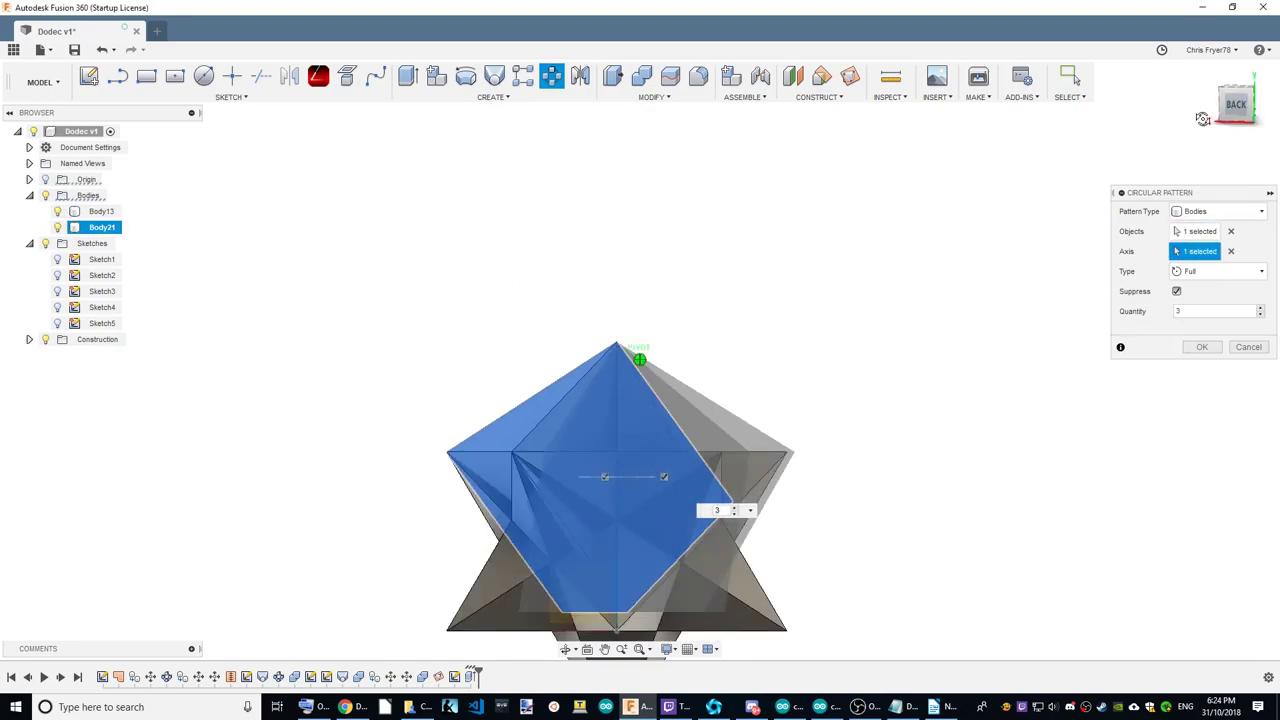
{"action": "left_click", "coordinate": [1214, 82]}
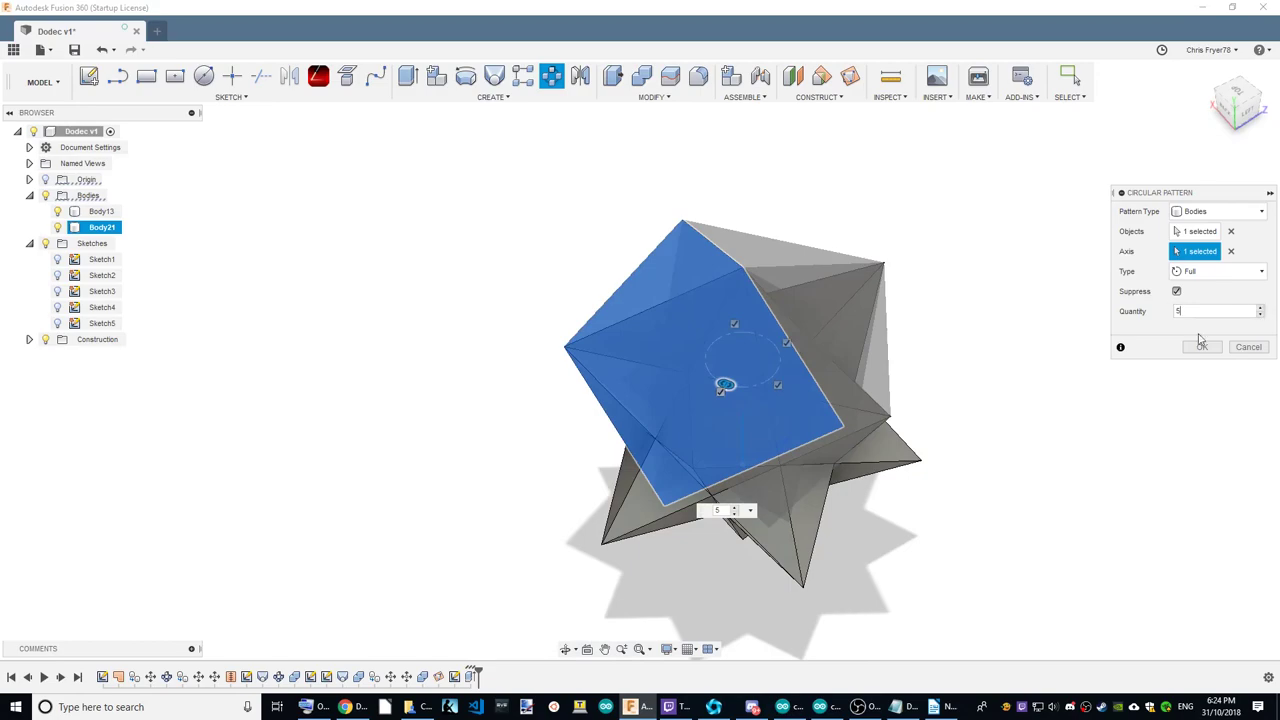
{"action": "left_click", "coordinate": [1202, 346]}
Join the target body and the four patterned copies into a single Body23.
{"action": "left_click", "coordinate": [1236, 100]}
{"action": "middle_click_drag", "start_coordinate": [639, 358], "coordinate": [625, 78], "text": "shift"}
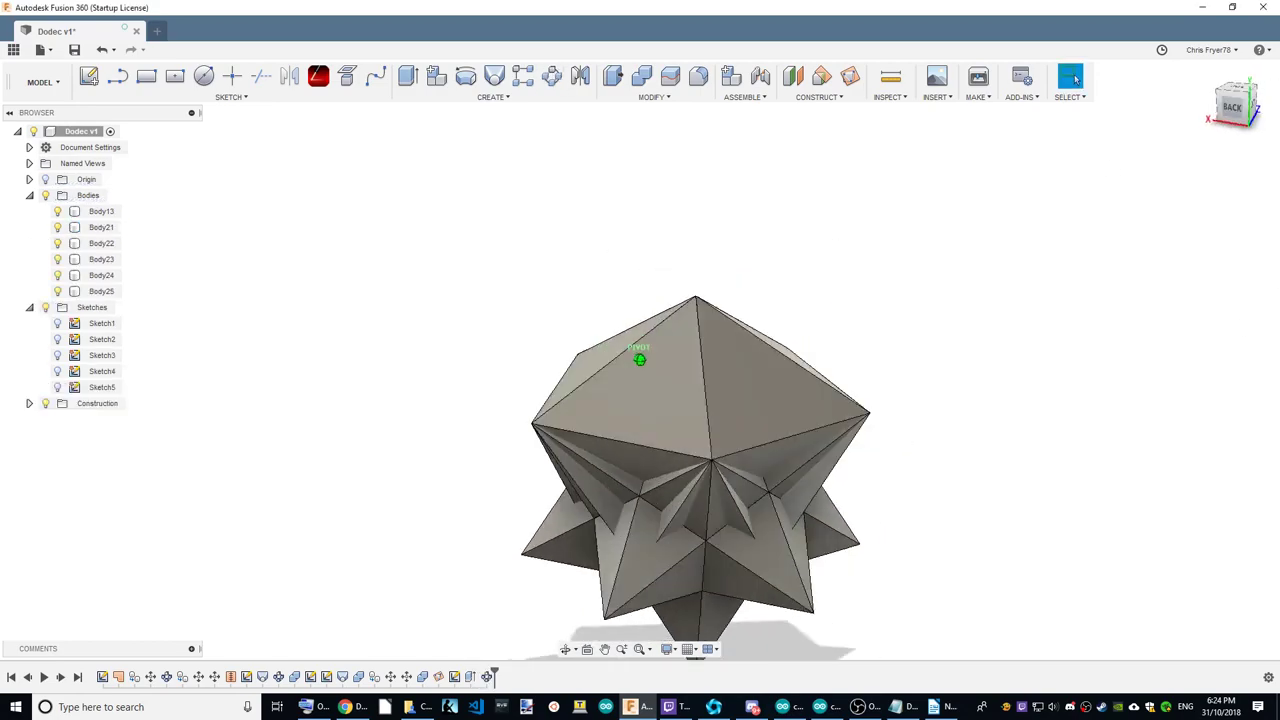
{"action": "left_click", "coordinate": [642, 76]}
{"action": "left_click", "coordinate": [755, 406]}
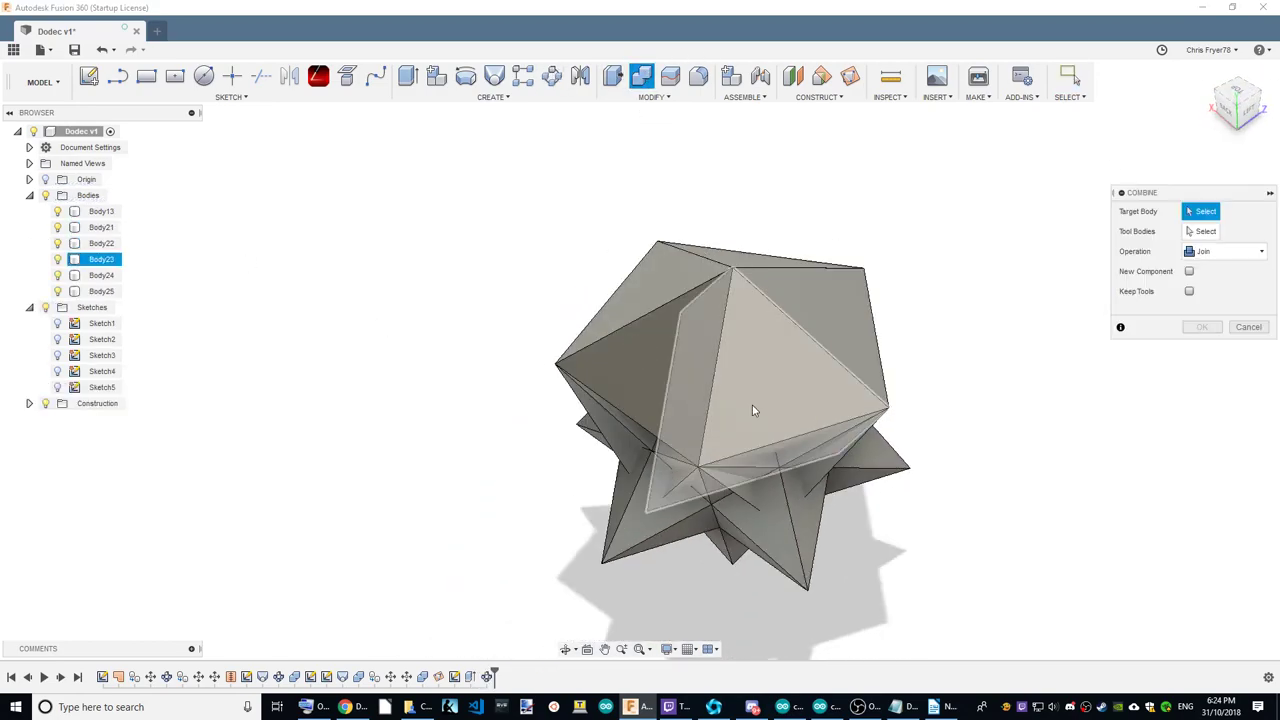
{"action": "left_click", "coordinate": [638, 367]}
{"action": "left_click", "coordinate": [654, 284]}
{"action": "left_click", "coordinate": [733, 272]}
{"action": "left_click", "coordinate": [734, 270]}
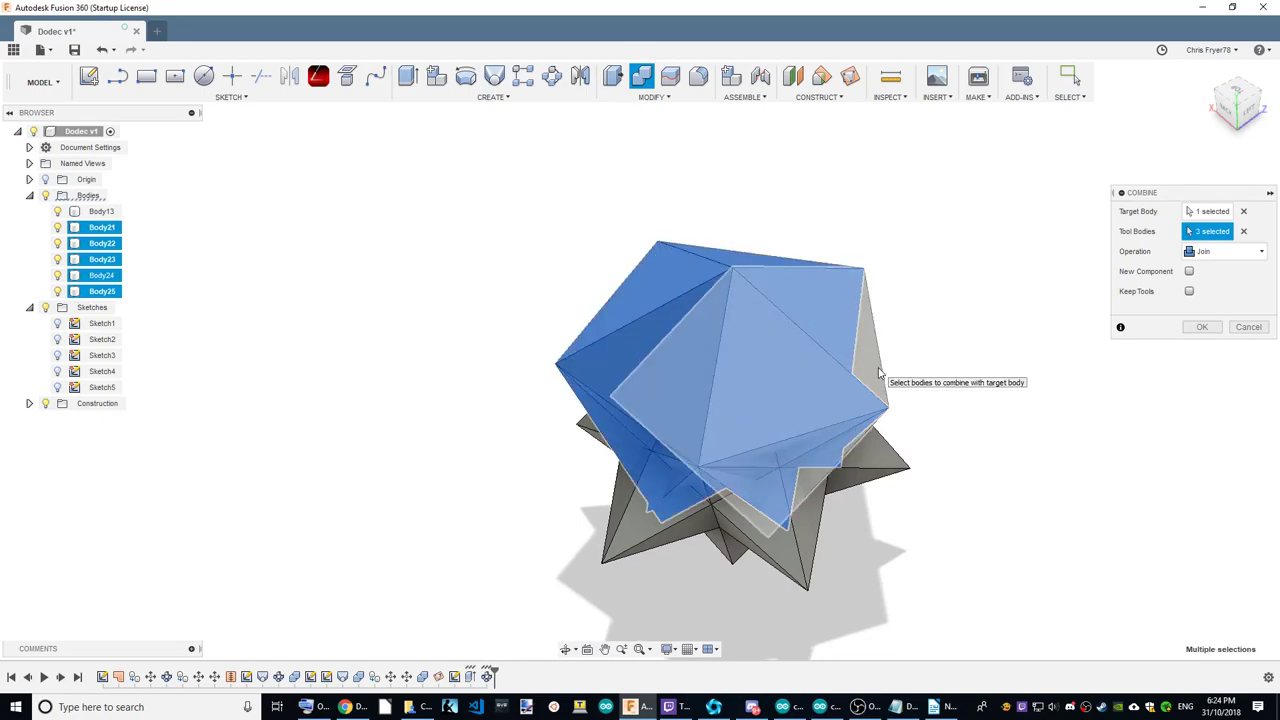
{"action": "left_click", "coordinate": [1200, 327]}
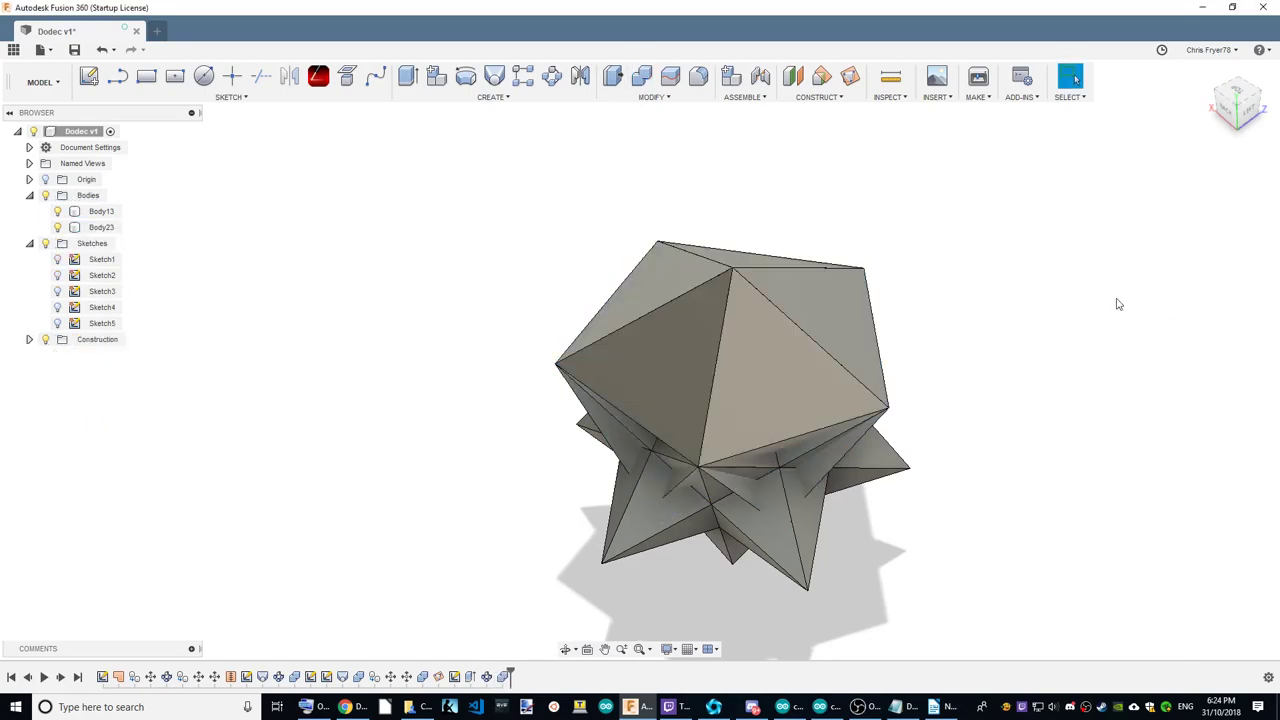
{"action": "left_click", "coordinate": [1238, 108]}
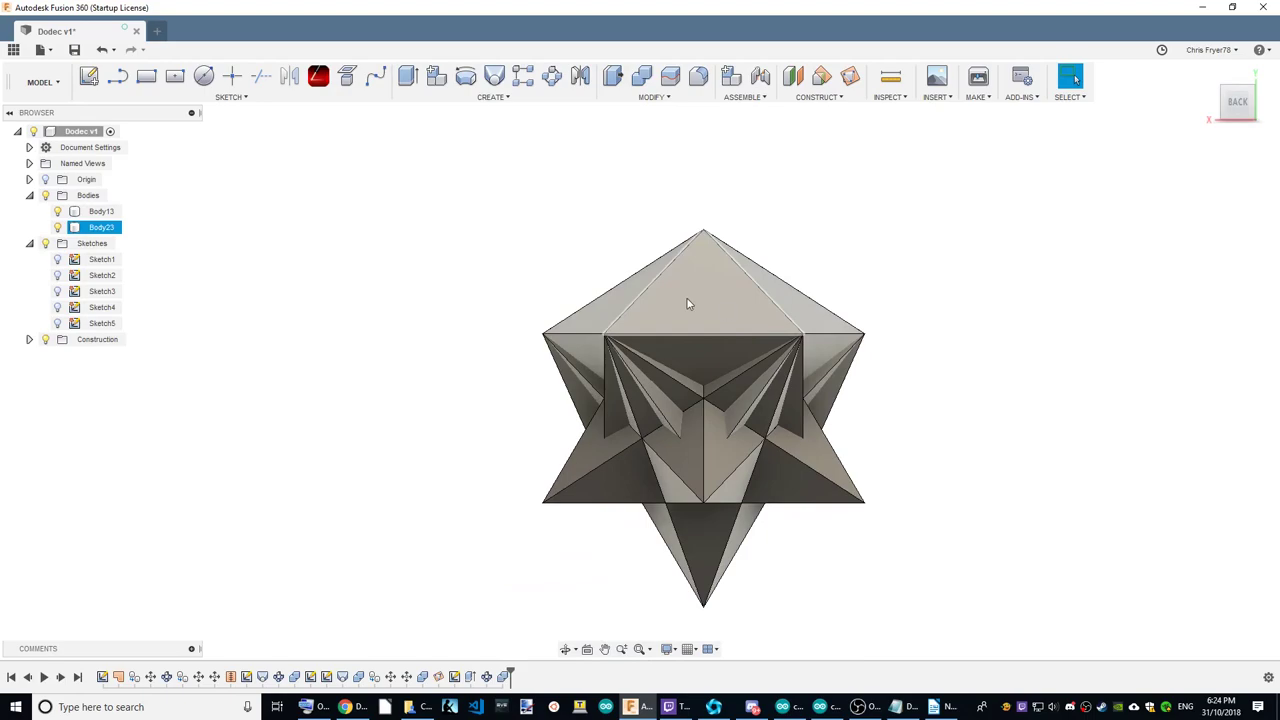
Try moving Body23 by free rotation and point-to-point, then cancel the move.
{"action": "left_click", "coordinate": [95, 229]}
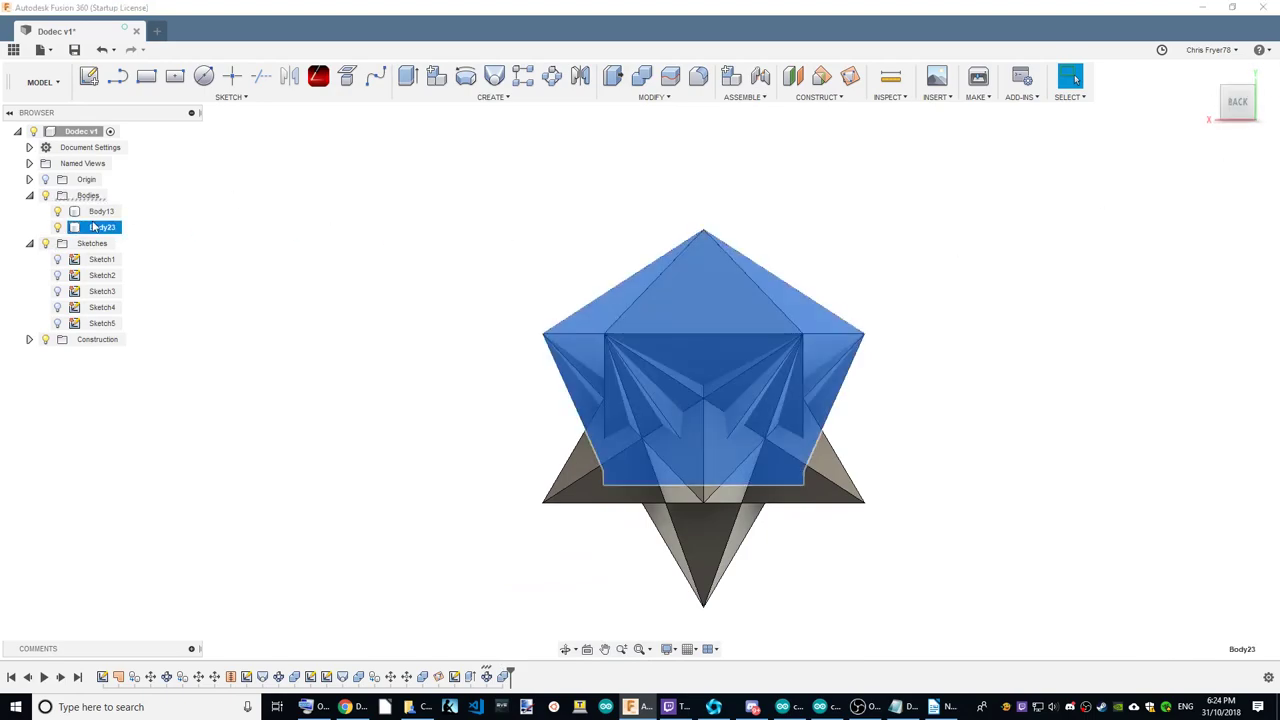
{"action": "right_click", "coordinate": [100, 228]}
{"action": "key", "text": "m"}
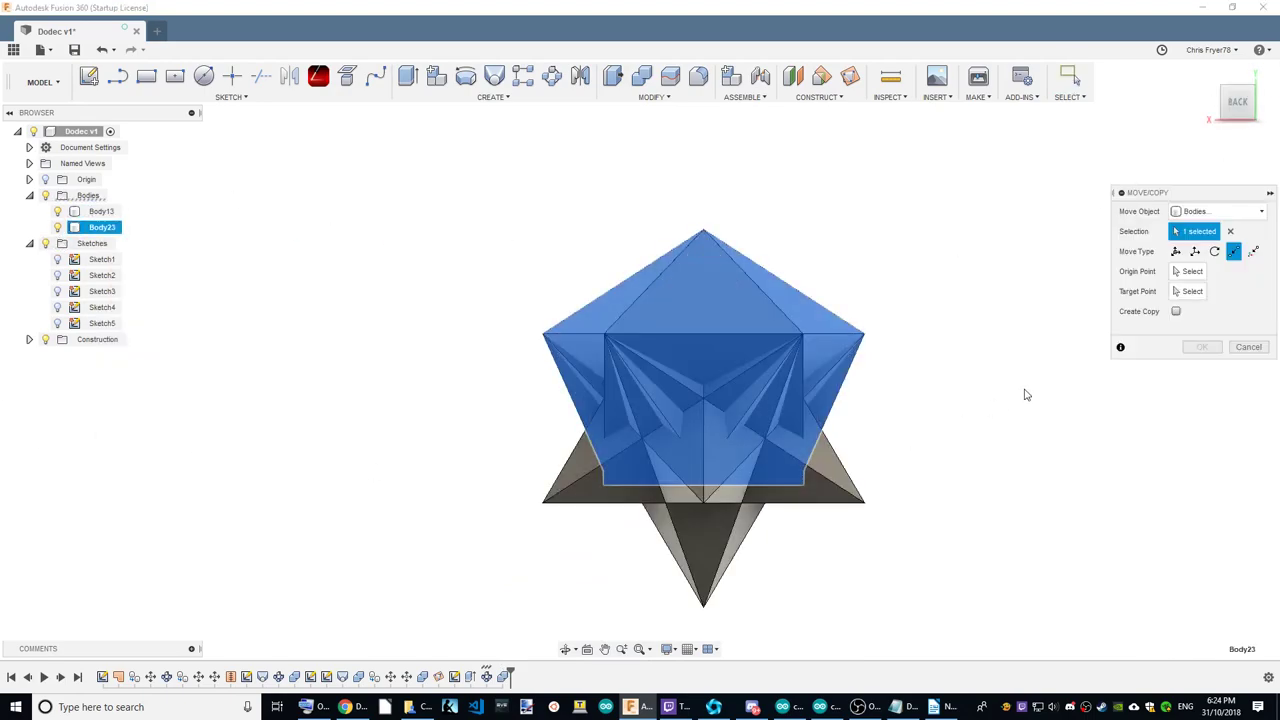
{"action": "left_click", "coordinate": [1176, 251]}
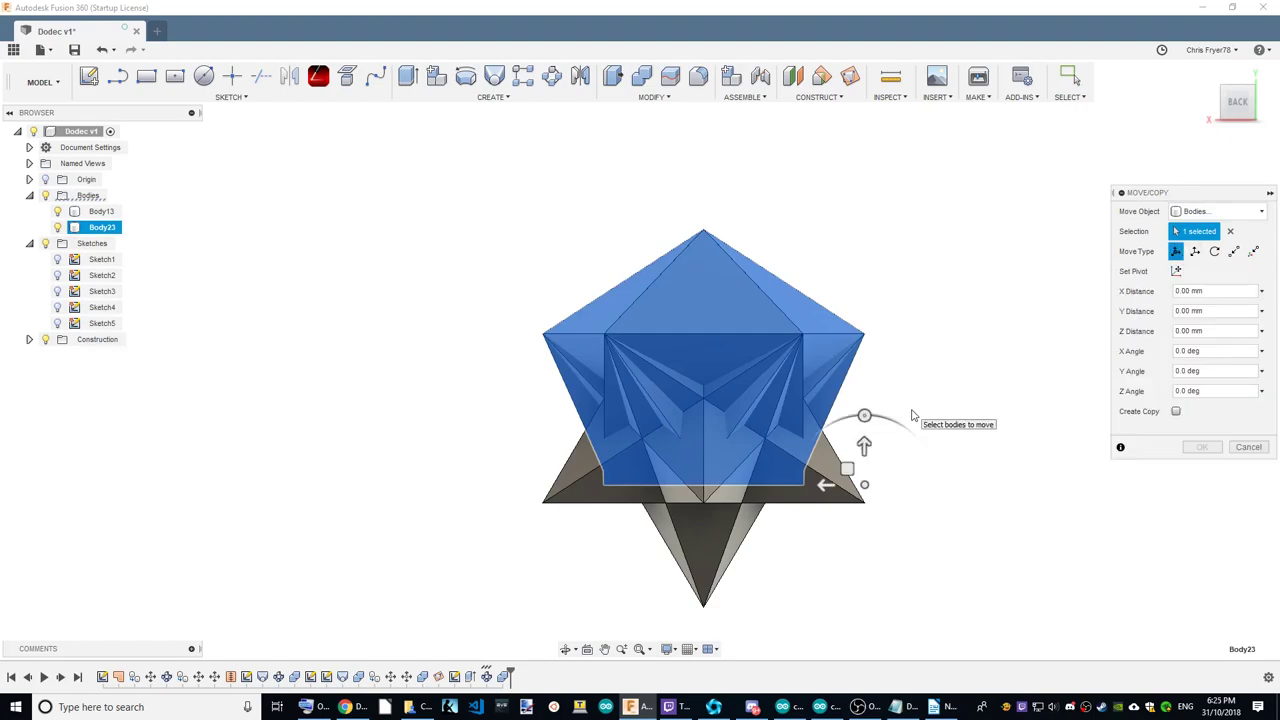
{"action": "left_click_drag", "start_coordinate": [865, 415], "coordinate": [870, 619]}
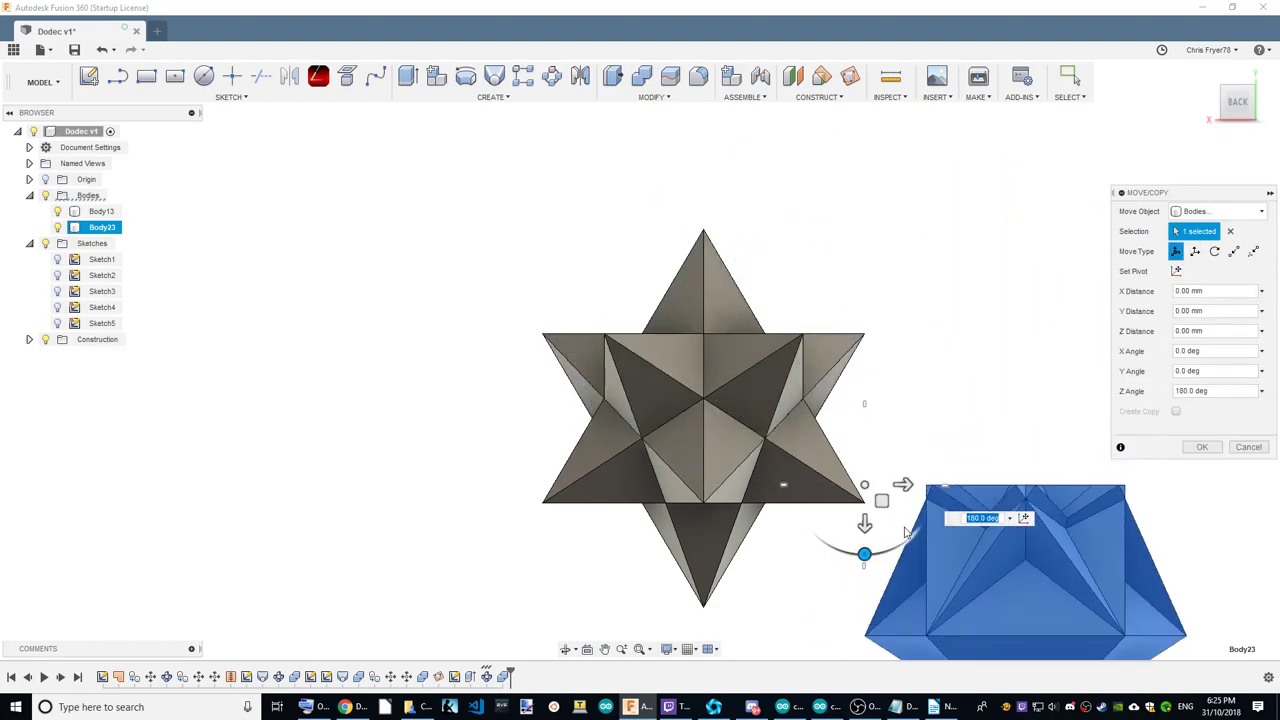
{"action": "key", "text": "ctrl+z"}
{"action": "left_click_drag", "start_coordinate": [903, 333], "coordinate": [884, 333]}
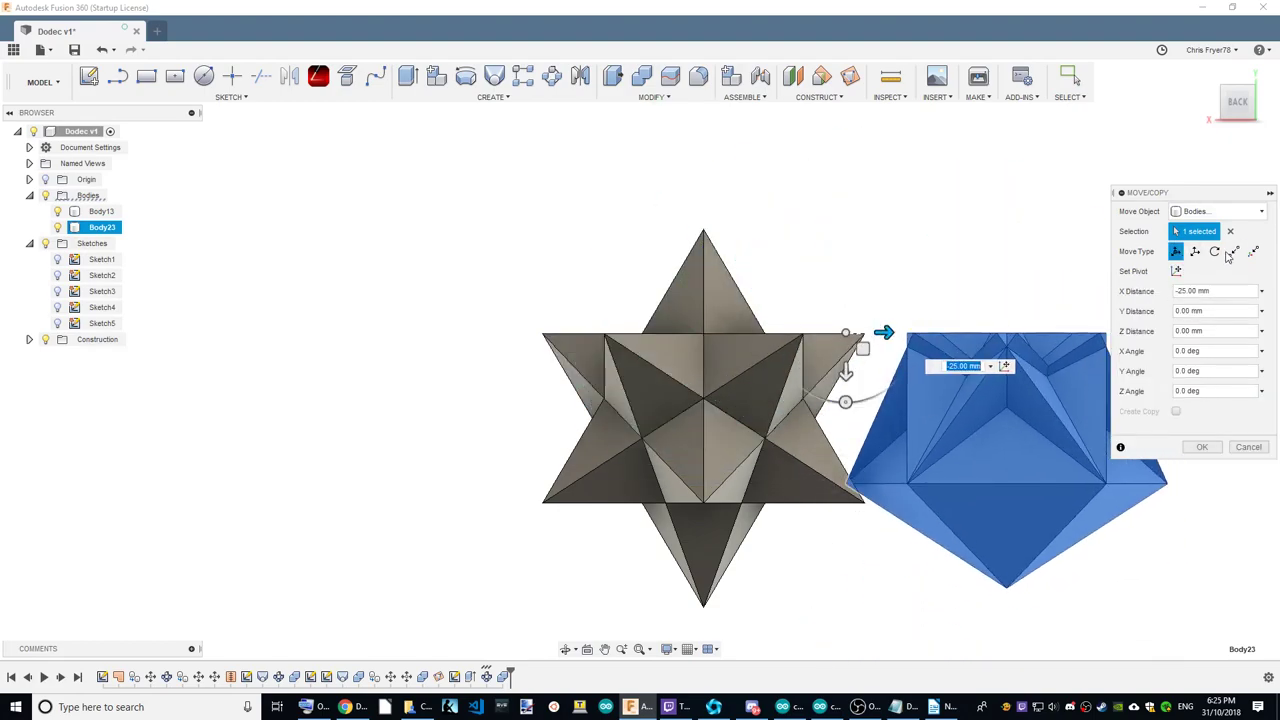
{"action": "left_click", "coordinate": [1233, 251]}
{"action": "left_click", "coordinate": [1006, 588]}
{"action": "left_click", "coordinate": [703, 605]}
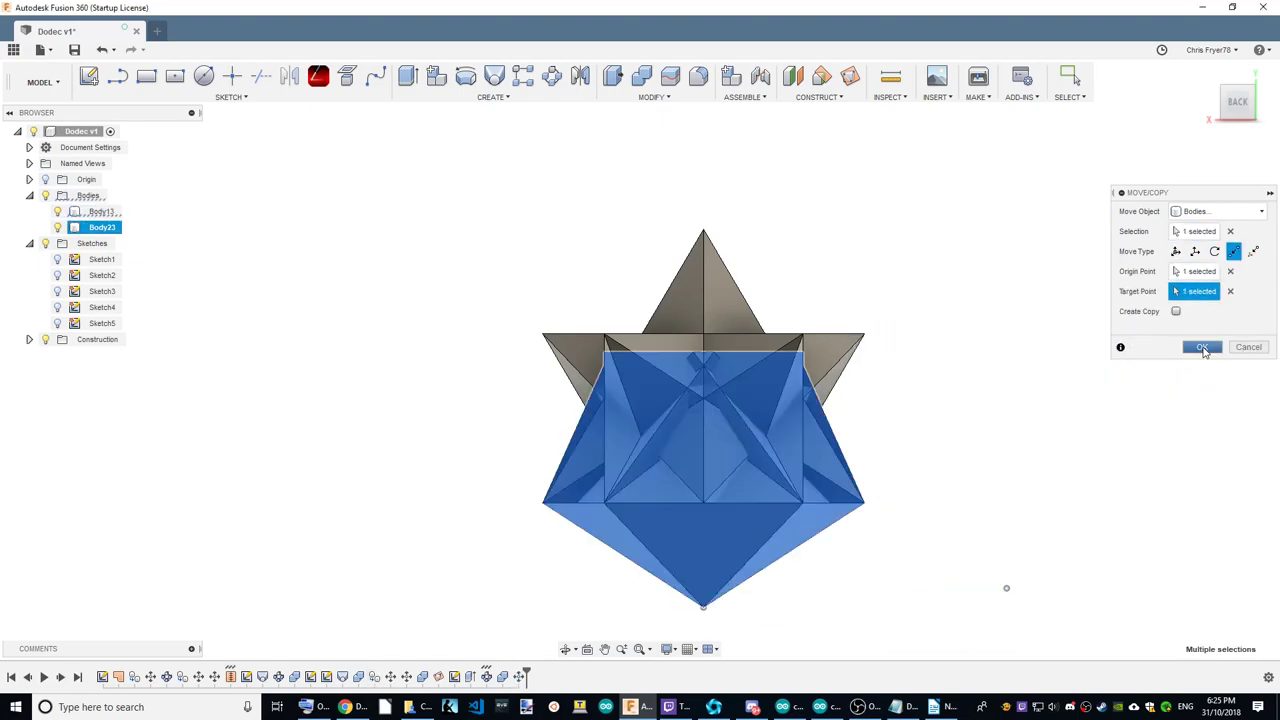
{"action": "left_click", "coordinate": [1176, 312]}
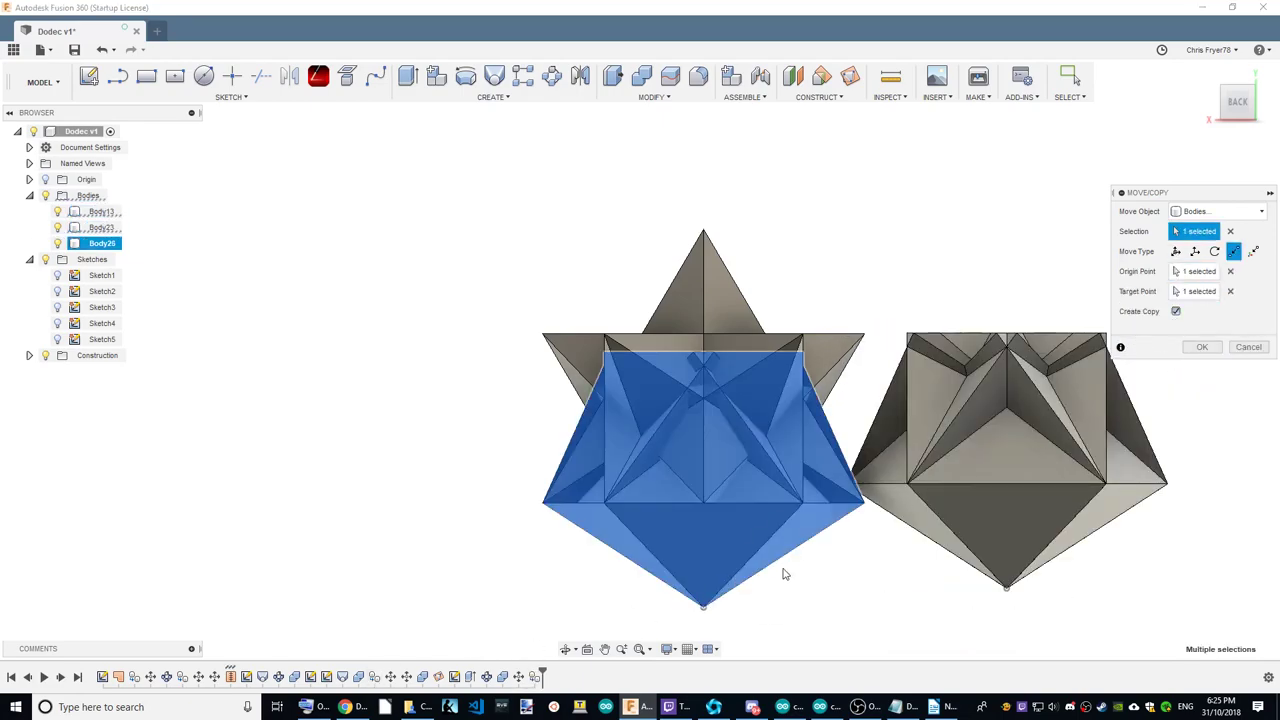
{"action": "left_click", "coordinate": [1248, 348]}
Start a Move/Copy of the upper body Body23 with Create Copy enabled.
{"action": "left_click", "coordinate": [104, 51]}
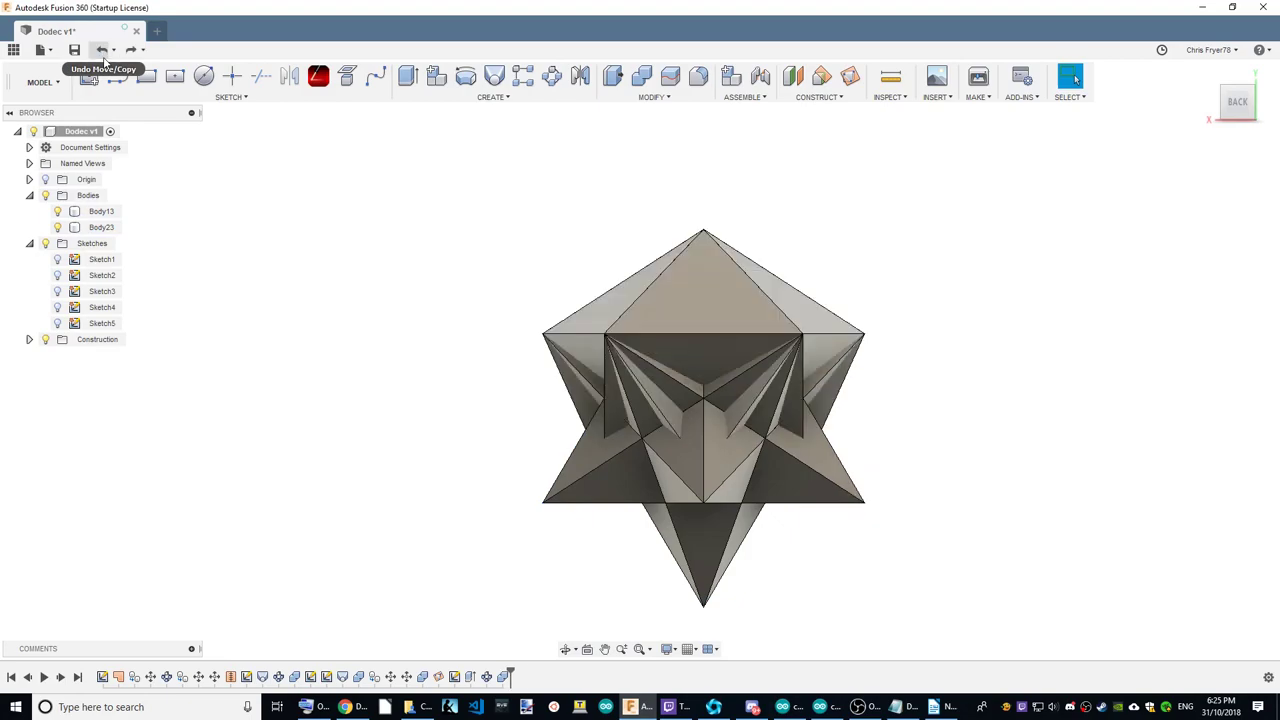
{"action": "right_click", "coordinate": [682, 300]}
{"action": "left_click", "coordinate": [698, 270]}
{"action": "left_click", "coordinate": [1220, 211]}
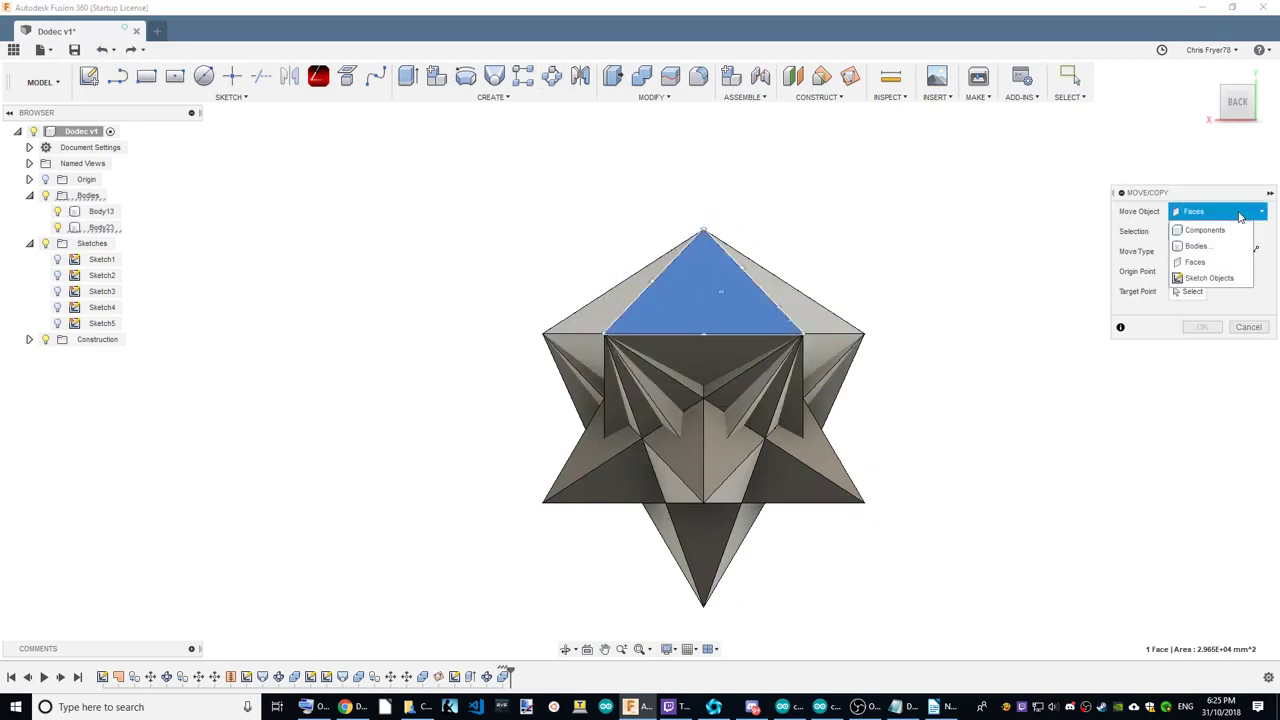
{"action": "left_click", "coordinate": [1190, 243]}
{"action": "left_click", "coordinate": [745, 275]}
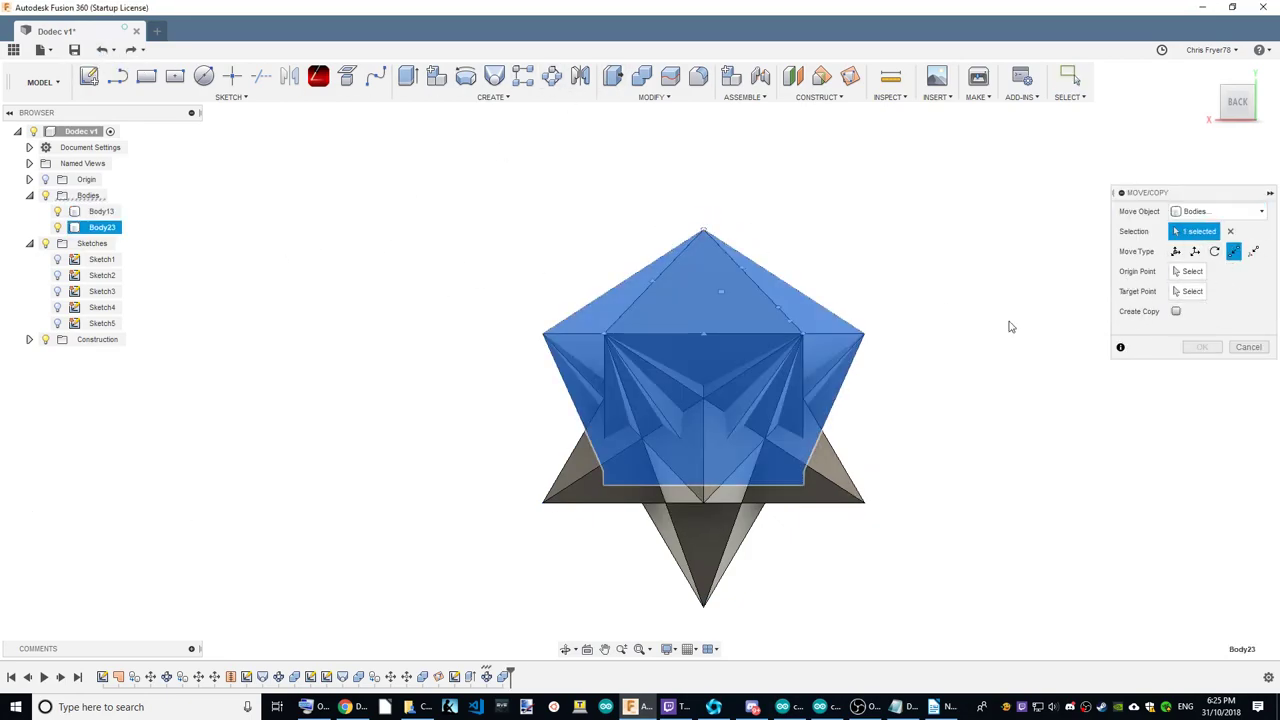
{"action": "left_click", "coordinate": [1176, 311]}
{"action": "left_click", "coordinate": [1178, 252]}
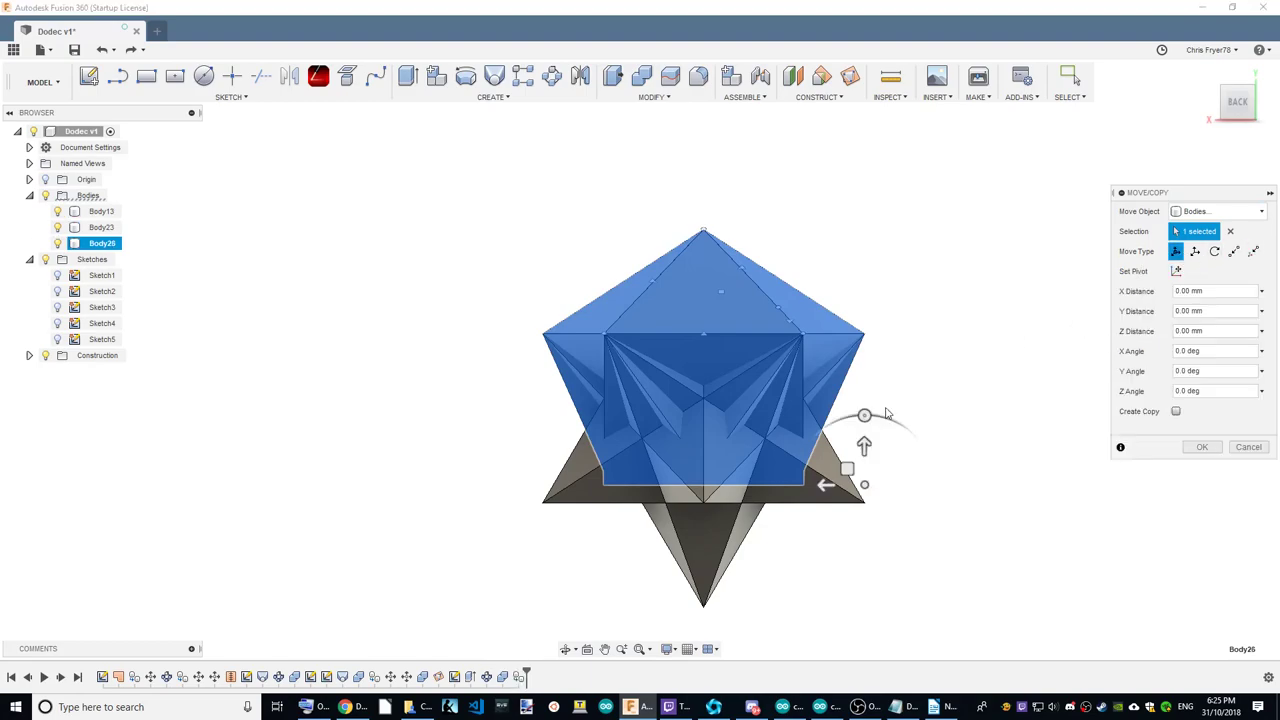
Snap the copy's bottom point onto the model's bottom vertex, creating Body26.
{"action": "left_click_drag", "start_coordinate": [868, 417], "coordinate": [1033, 344]}
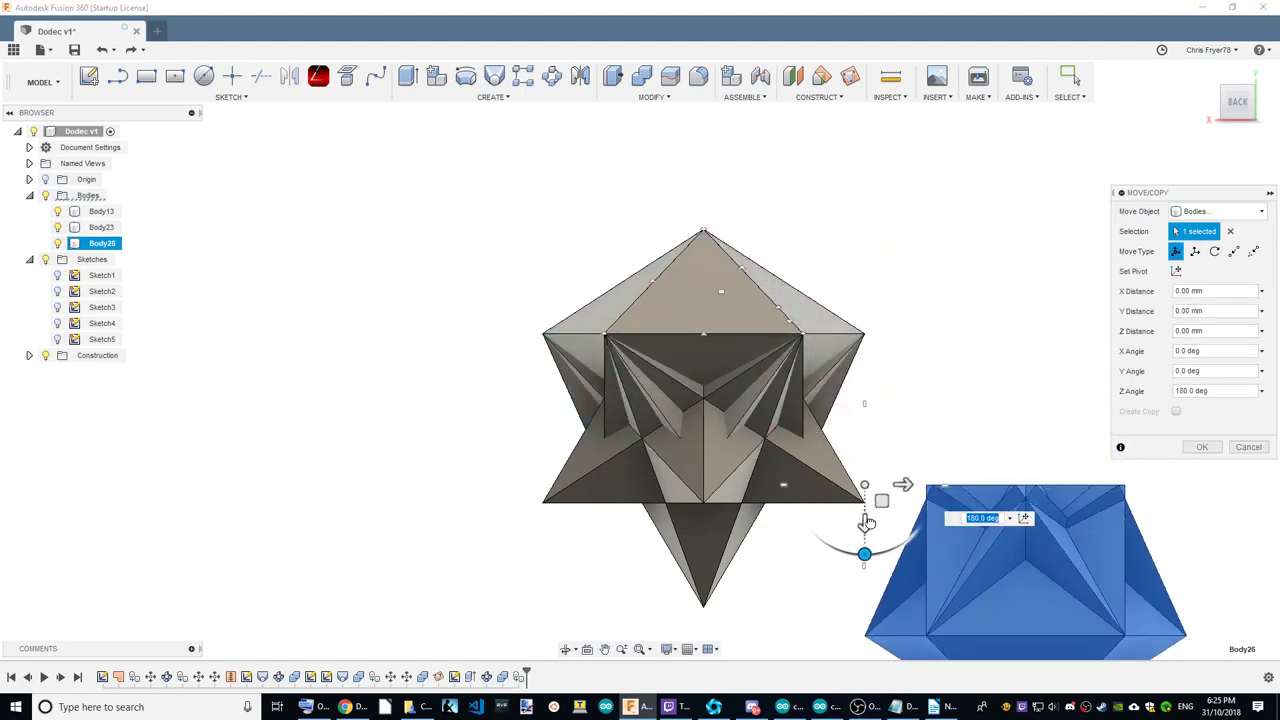
{"action": "left_click", "coordinate": [1234, 251]}
{"action": "left_click", "coordinate": [1025, 568]}
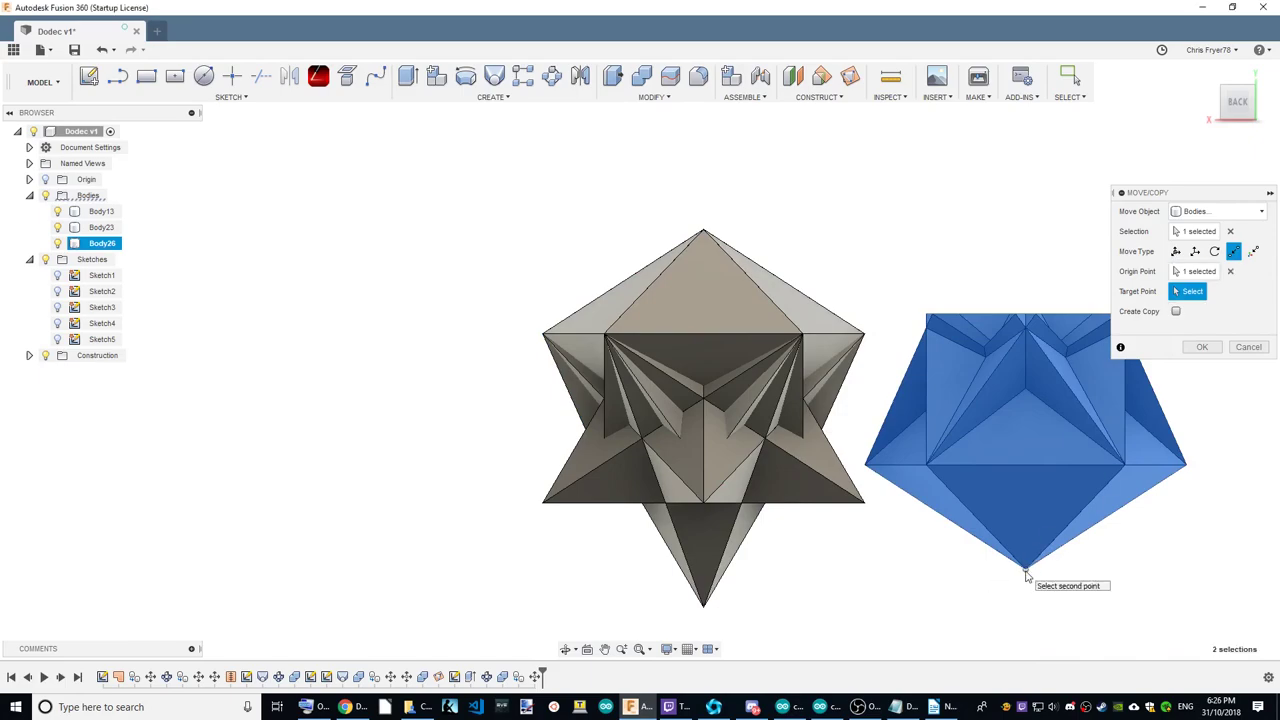
{"action": "left_click", "coordinate": [705, 606]}
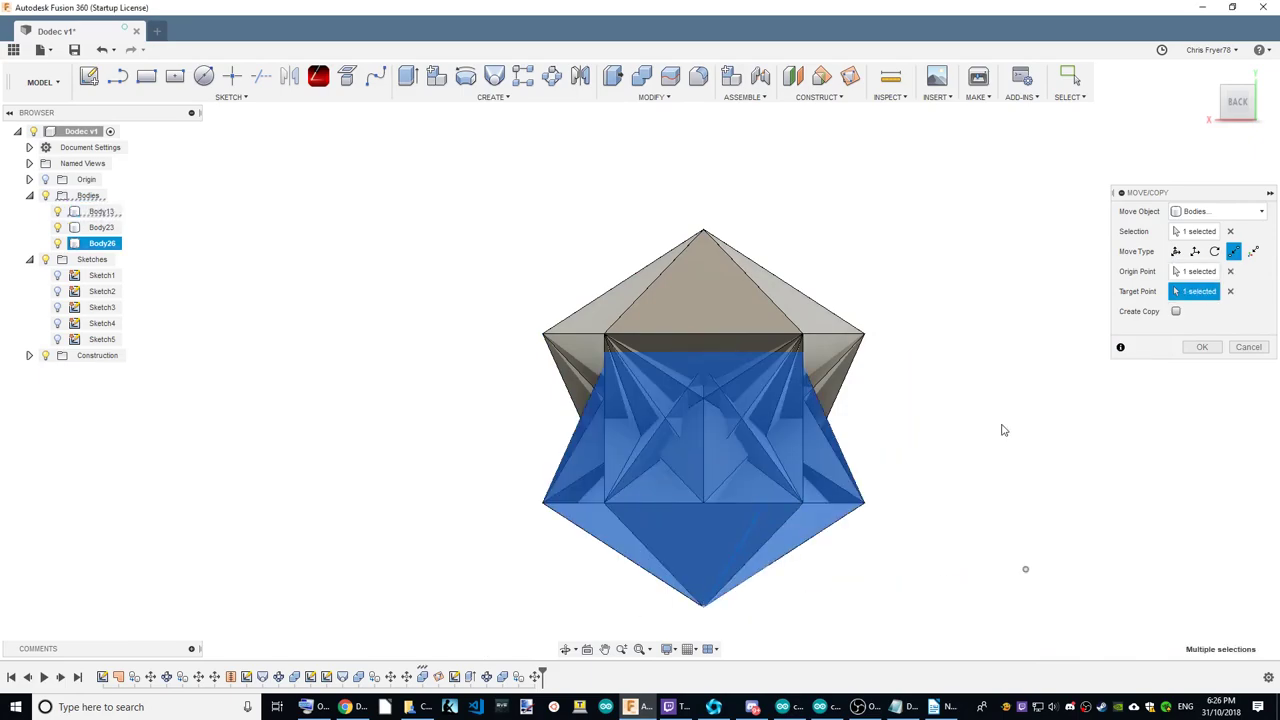
{"action": "left_click", "coordinate": [1202, 347]}
{"action": "left_click", "coordinate": [1207, 71]}
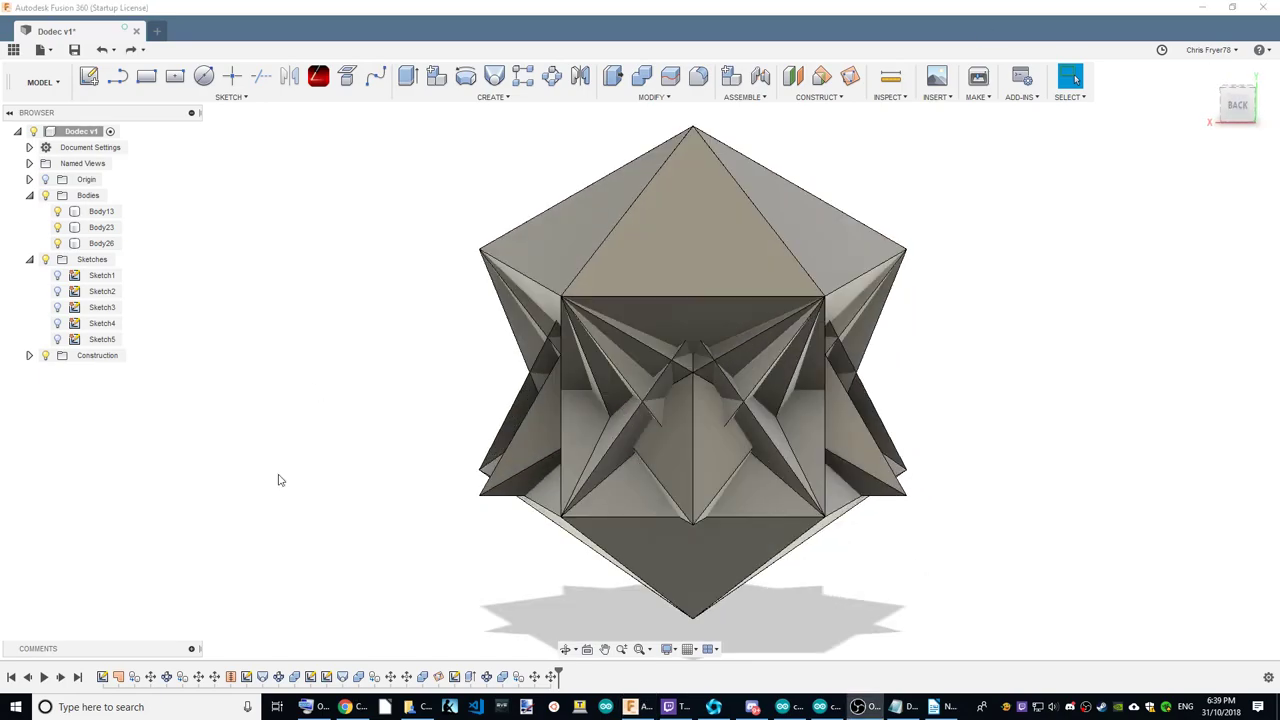
Start moving Body26 and set its pivot at the centre of its bottom face.
{"action": "left_click", "coordinate": [766, 520]}
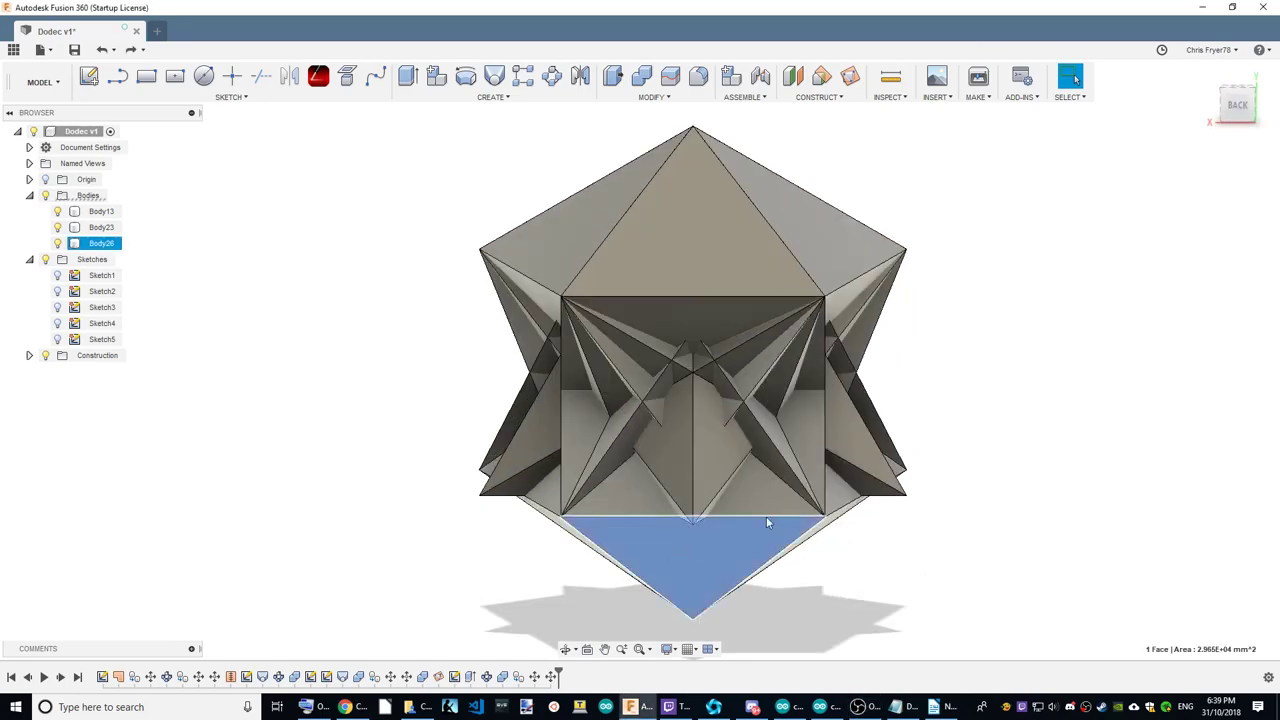
{"action": "right_click", "coordinate": [100, 243]}
{"action": "left_click", "coordinate": [130, 251]}
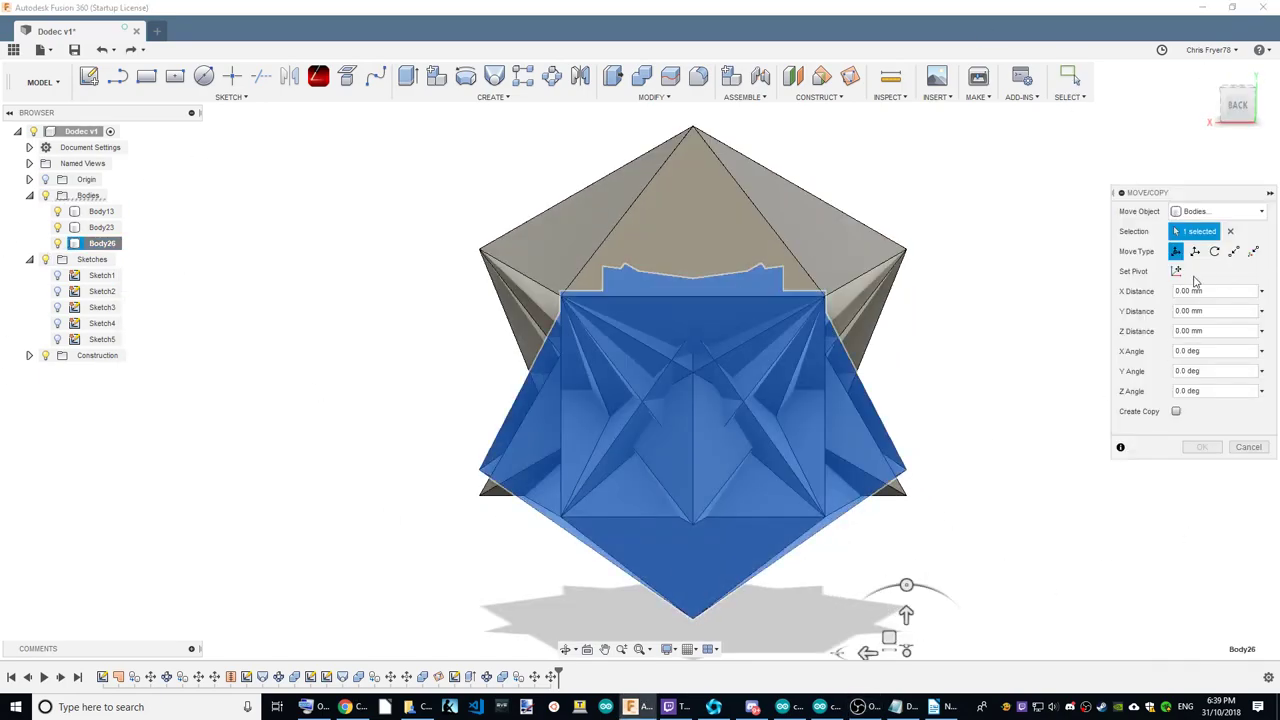
{"action": "left_click", "coordinate": [1176, 271]}
{"action": "left_click", "coordinate": [57, 211]}
{"action": "left_click", "coordinate": [57, 227]}
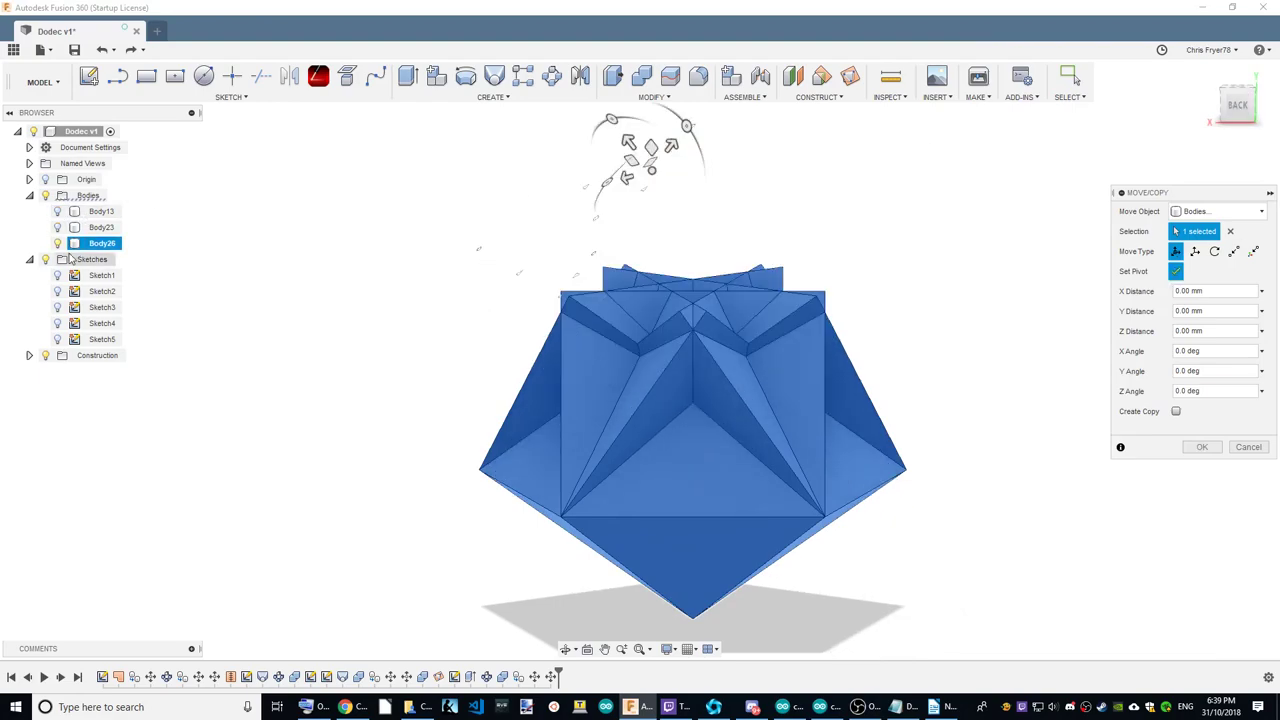
{"action": "left_click", "coordinate": [57, 243]}
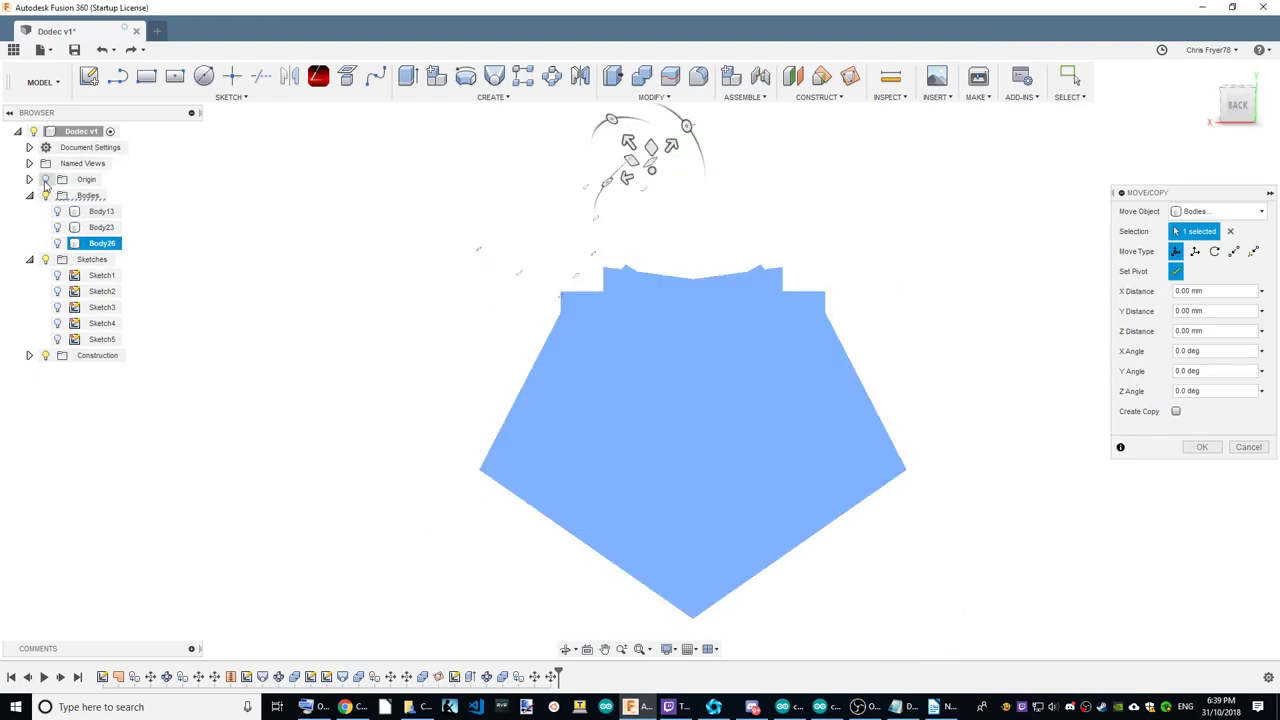
{"action": "left_click", "coordinate": [695, 483]}
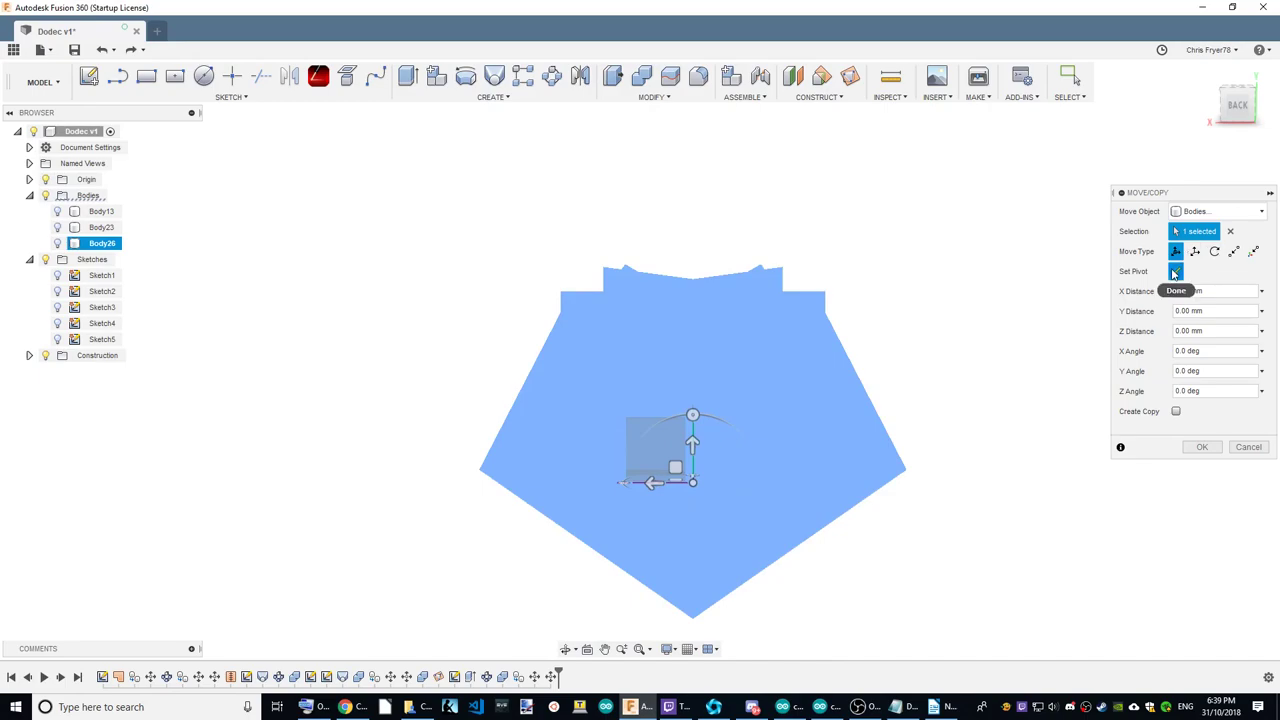
{"action": "left_click", "coordinate": [57, 227]}
Rotate Body26 36° (360/10) about the vertical axis and commit the move.
{"action": "left_click", "coordinate": [57, 243]}
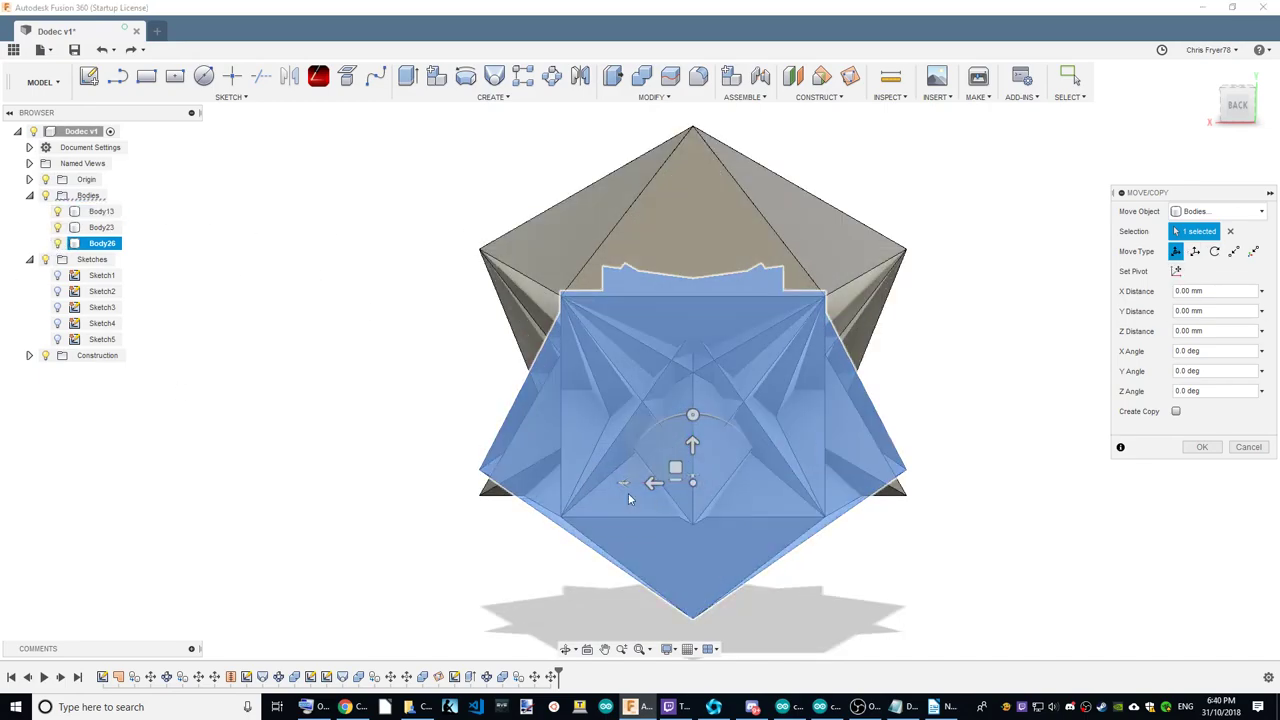
{"action": "mouse_move", "coordinate": [628, 483]}
{"action": "left_mouse_down"}
{"action": "mouse_move", "coordinate": [684, 485]}
{"action": "mouse_move", "coordinate": [393, 7]}
{"action": "left_mouse_up"}
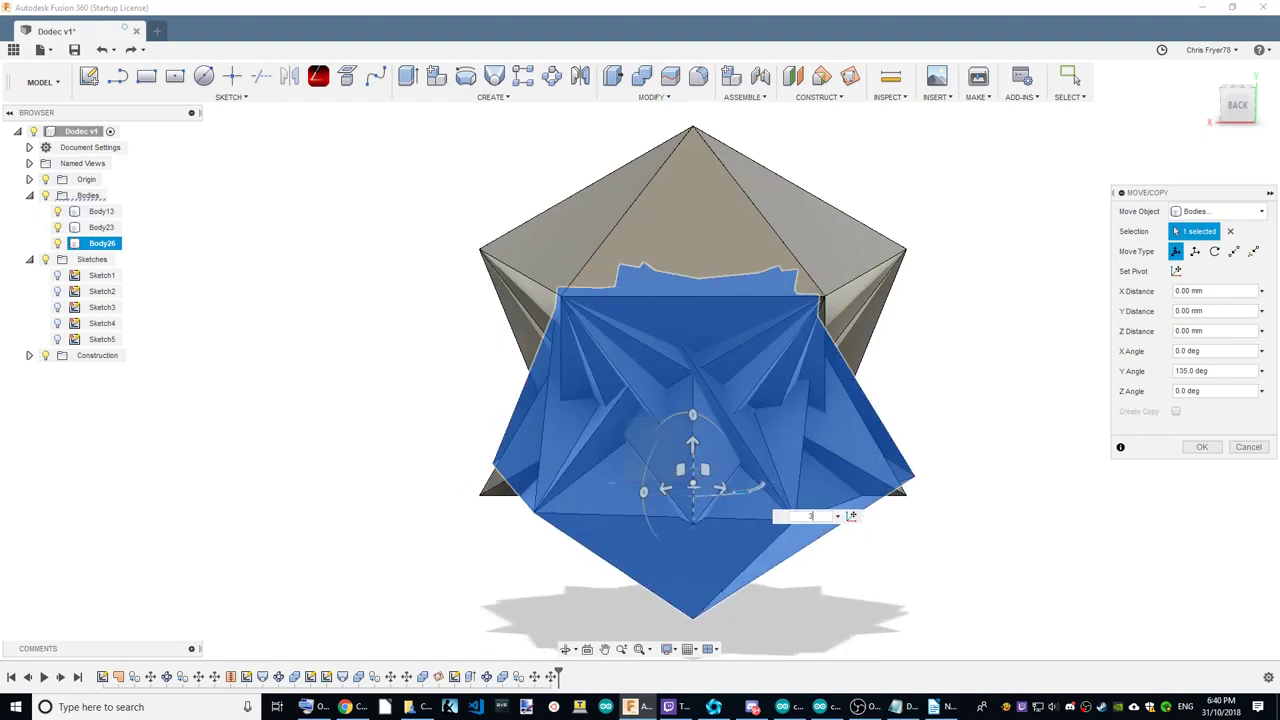
{"action": "type", "text": "60/10"}
{"action": "key", "text": "Return"}
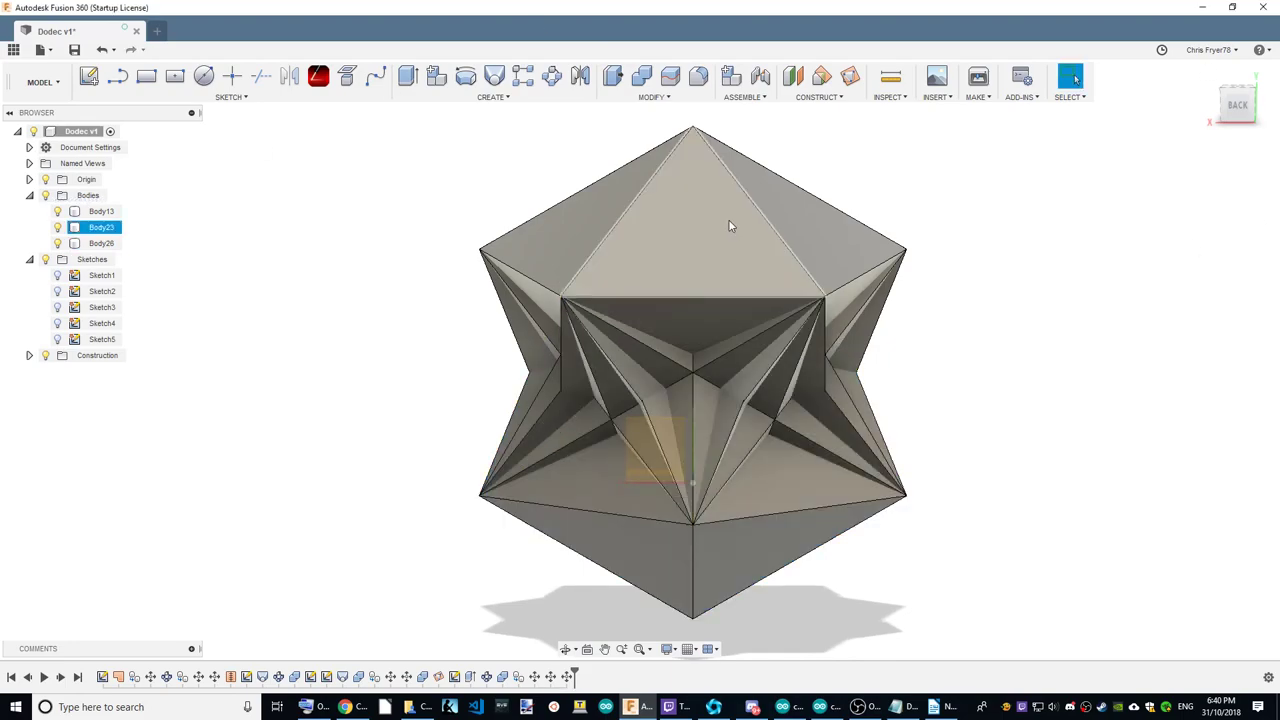
Add a construction plane through three vertices of the model.
{"action": "left_click", "coordinate": [958, 170]}
{"action": "left_click", "coordinate": [850, 76]}
{"action": "left_click", "coordinate": [825, 298]}
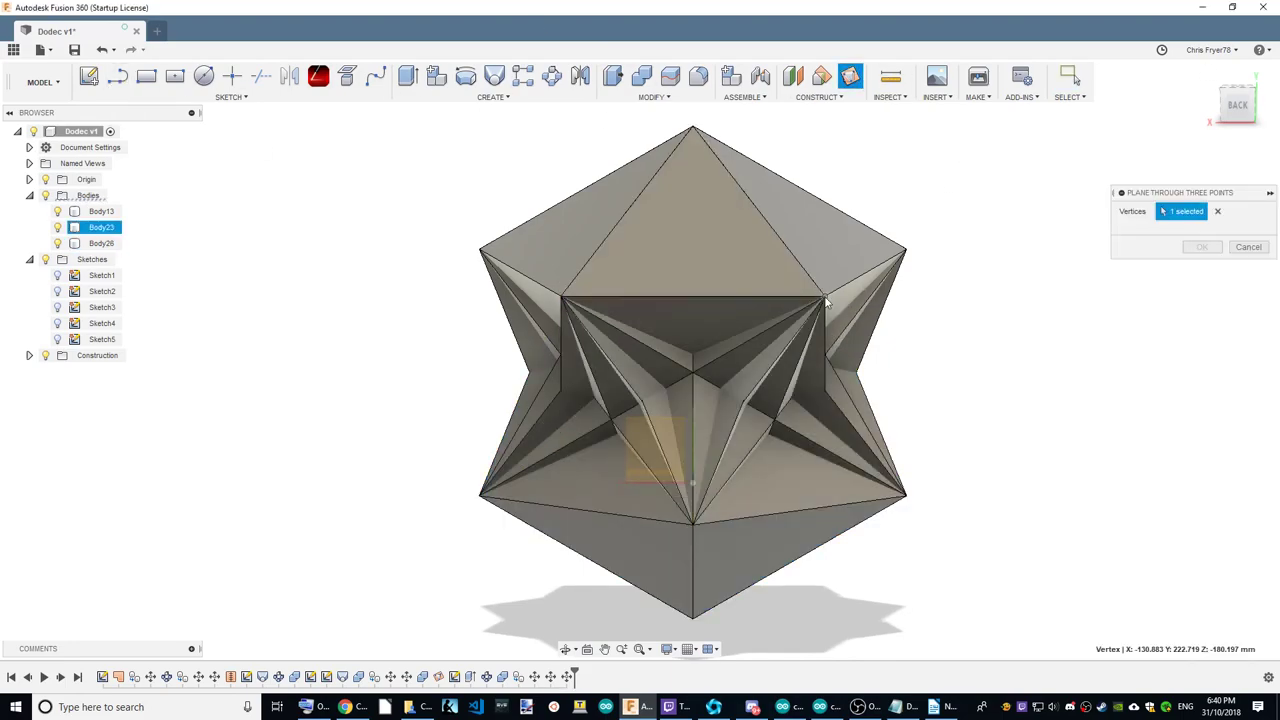
{"action": "left_click", "coordinate": [563, 298]}
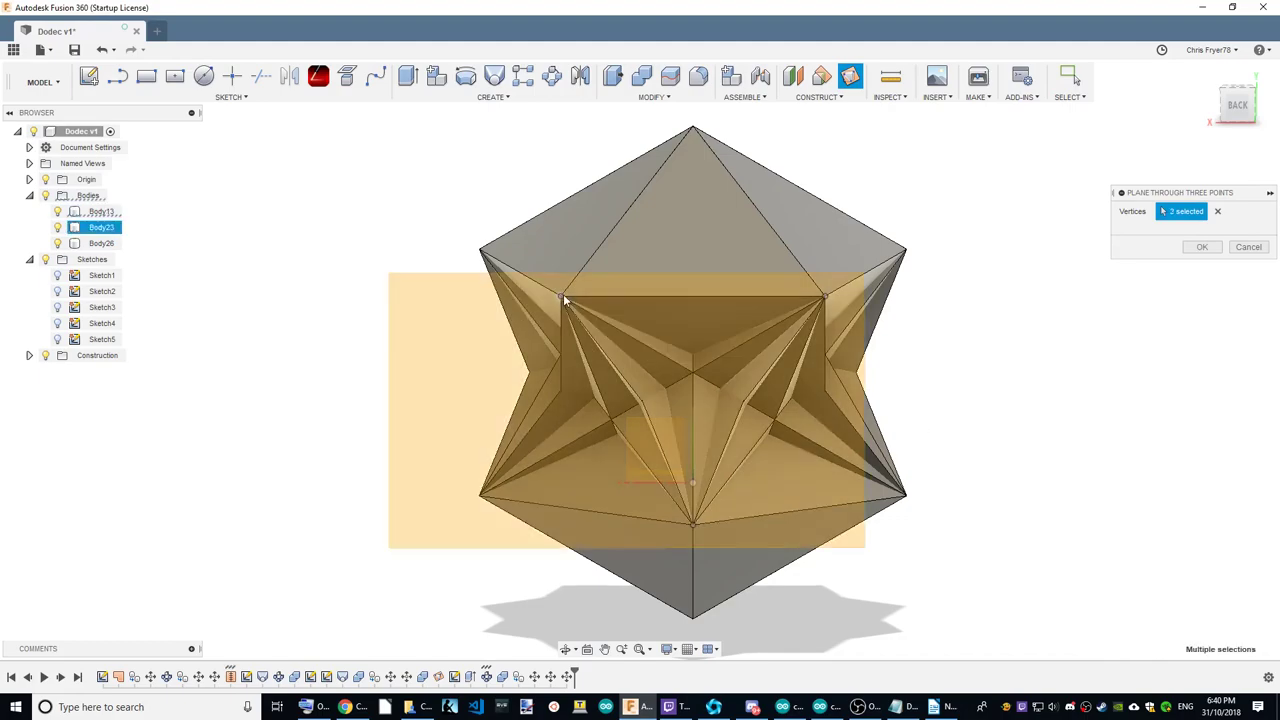
{"action": "left_click", "coordinate": [1202, 247]}
Sketch two triangle edges on the construction plane, from the top-right to the bottom and top-left vertices.
{"action": "left_click", "coordinate": [118, 77]}
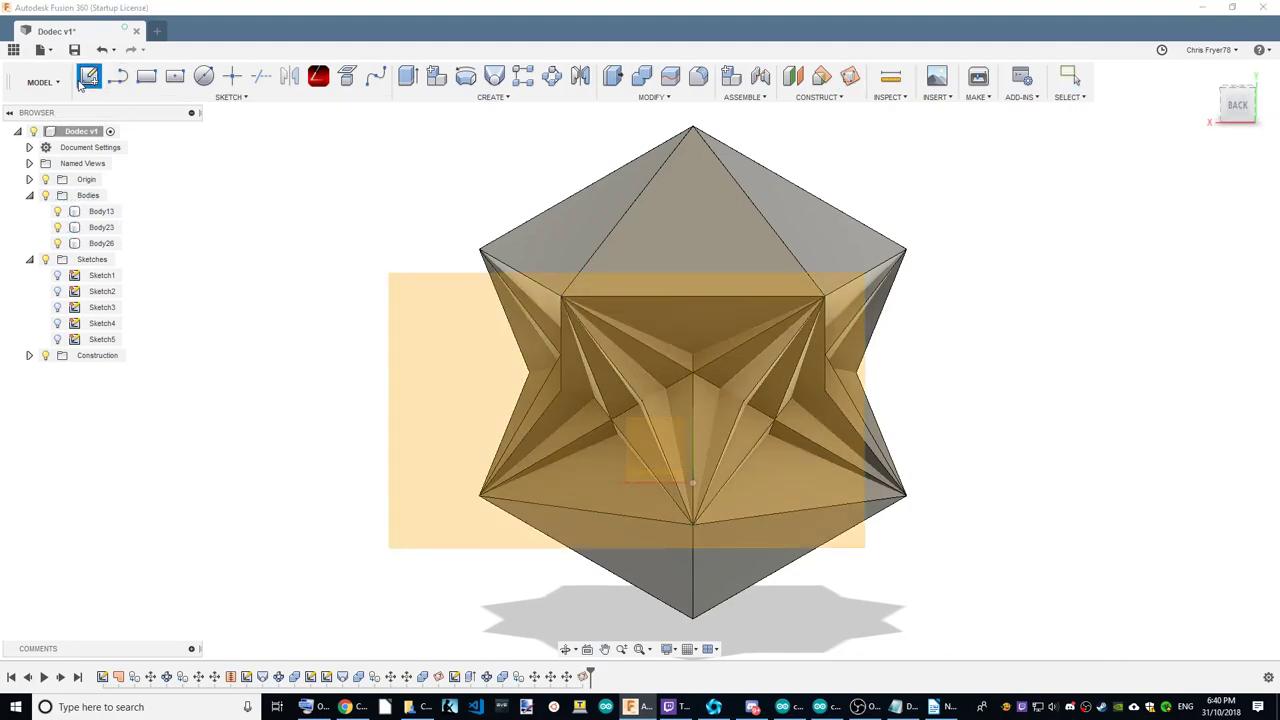
{"action": "left_click", "coordinate": [471, 400]}
{"action": "left_click", "coordinate": [998, 262]}
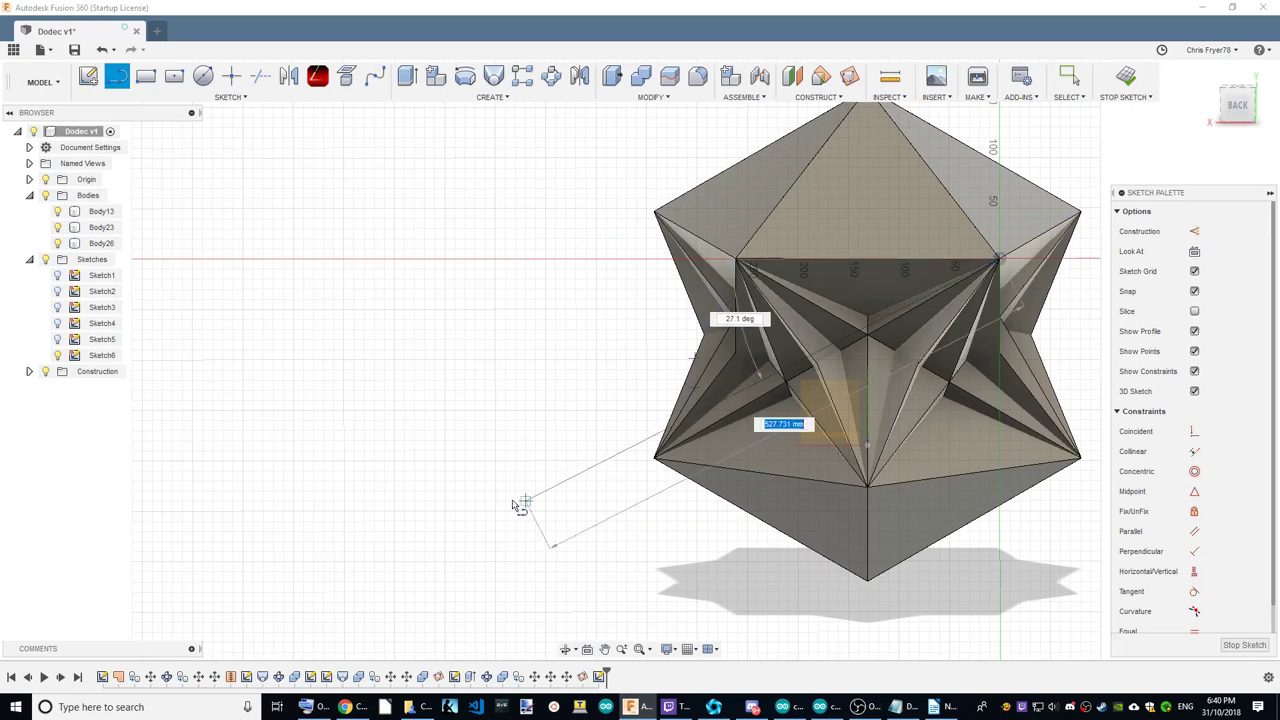
{"action": "left_click", "coordinate": [869, 487]}
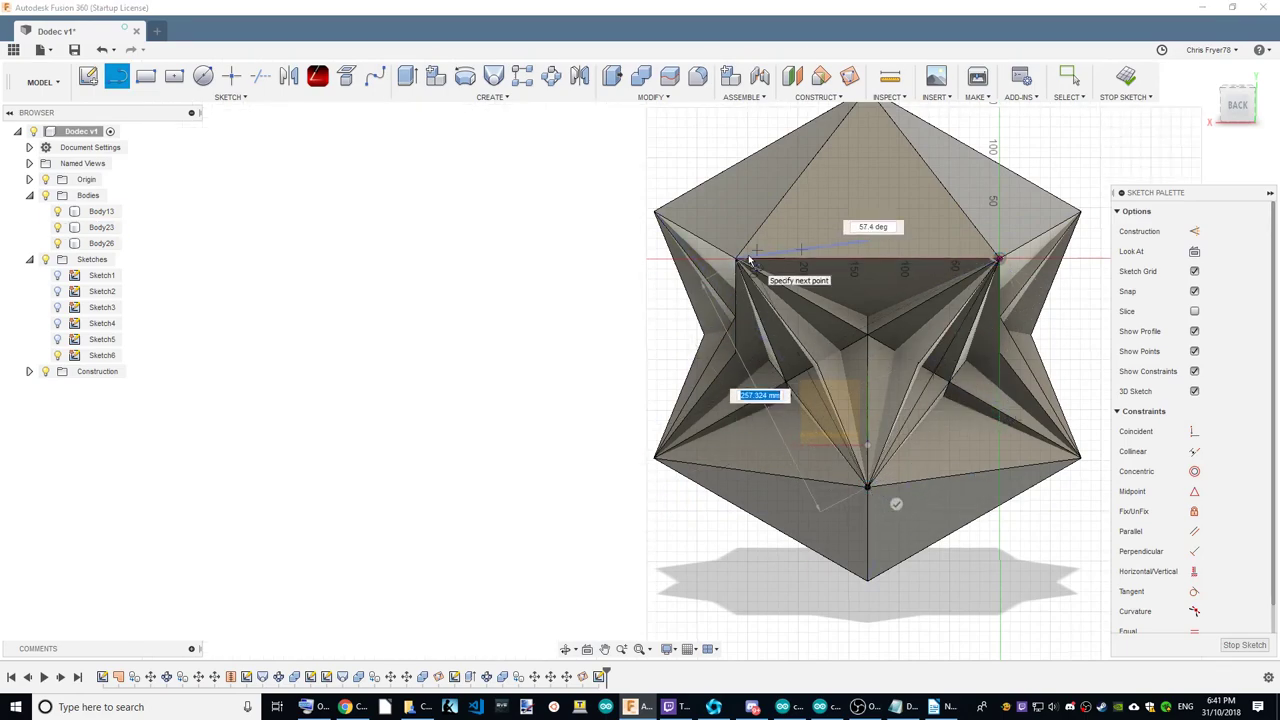
{"action": "left_click", "coordinate": [737, 262]}
{"action": "right_click", "coordinate": [405, 355]}
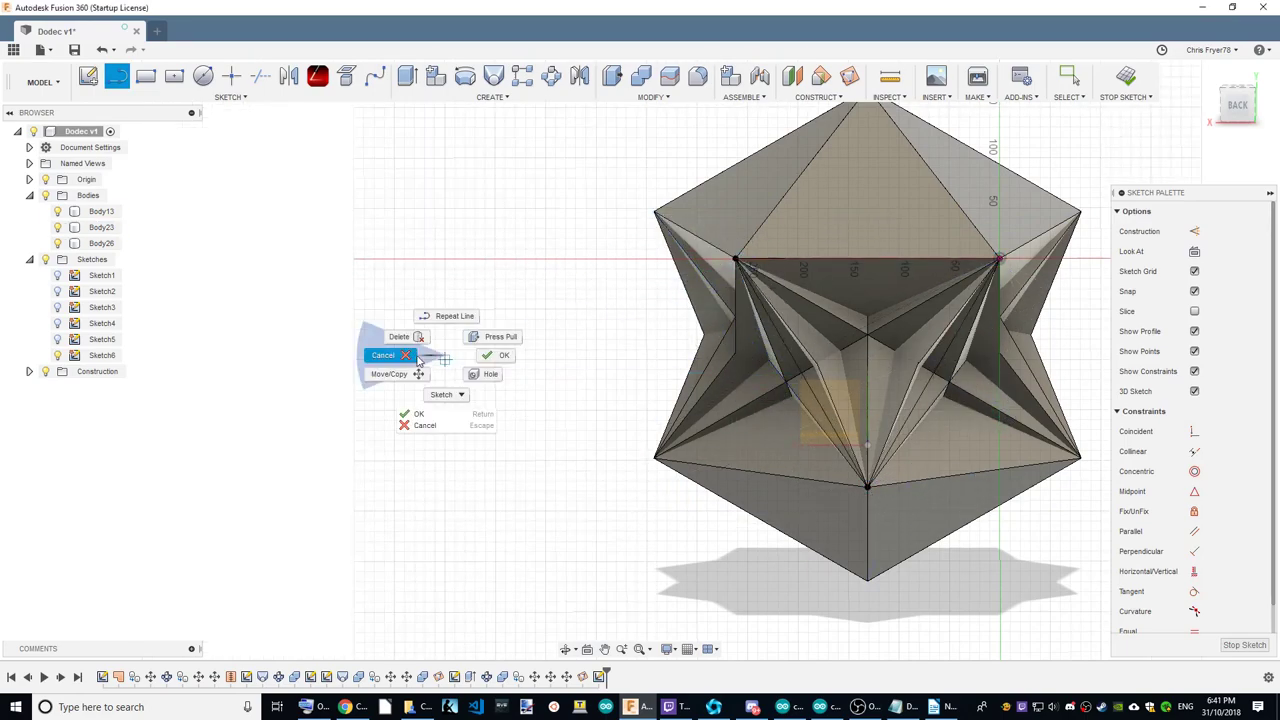
{"action": "left_click", "coordinate": [375, 350]}
Close the triangle with a third line back to the starting vertex.
{"action": "left_click_drag", "start_coordinate": [1238, 105], "coordinate": [1075, 80]}
{"action": "left_click", "coordinate": [408, 76]}
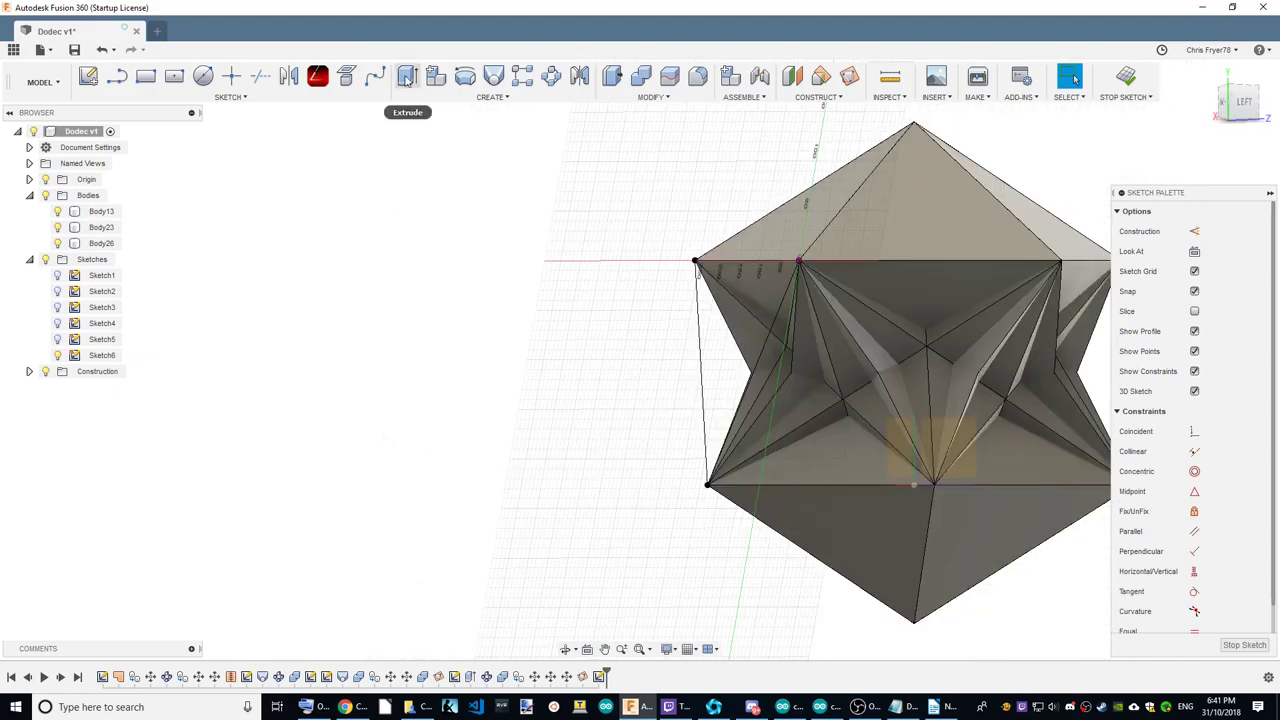
{"action": "key", "text": "Escape"}
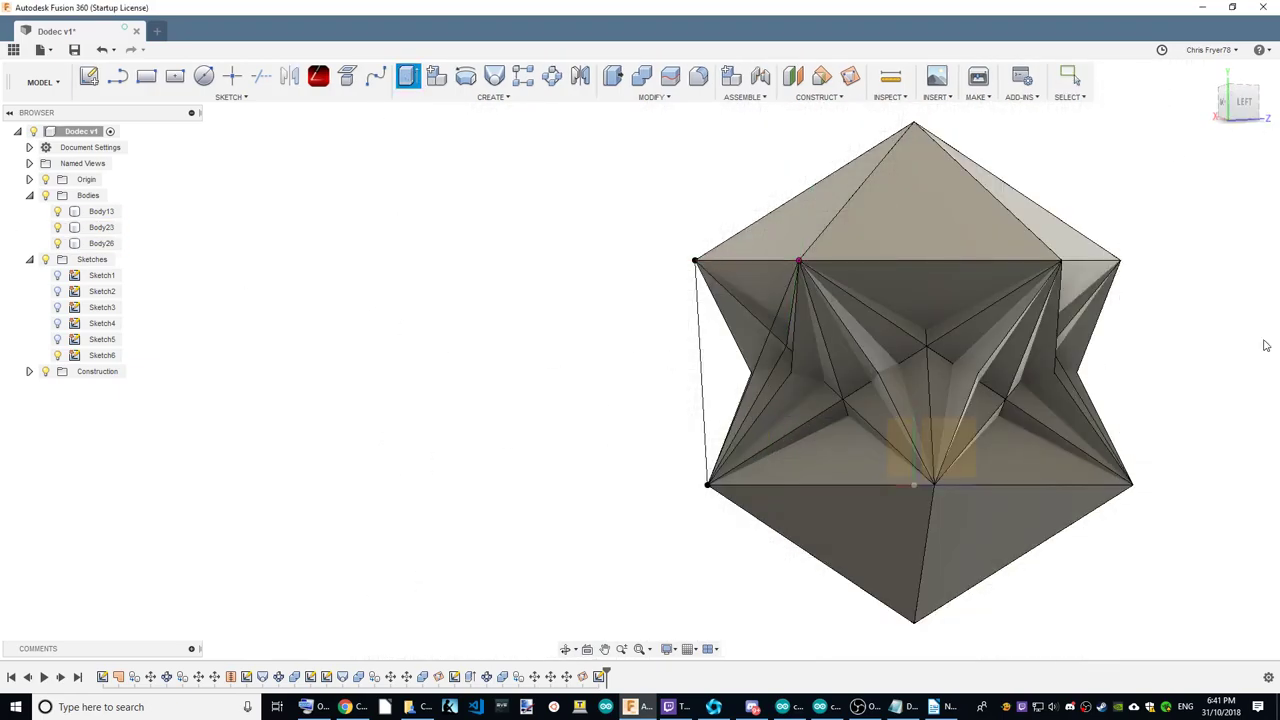
{"action": "key", "text": "ctrl+z"}
{"action": "key", "text": "l"}
{"action": "left_click", "coordinate": [696, 262]}
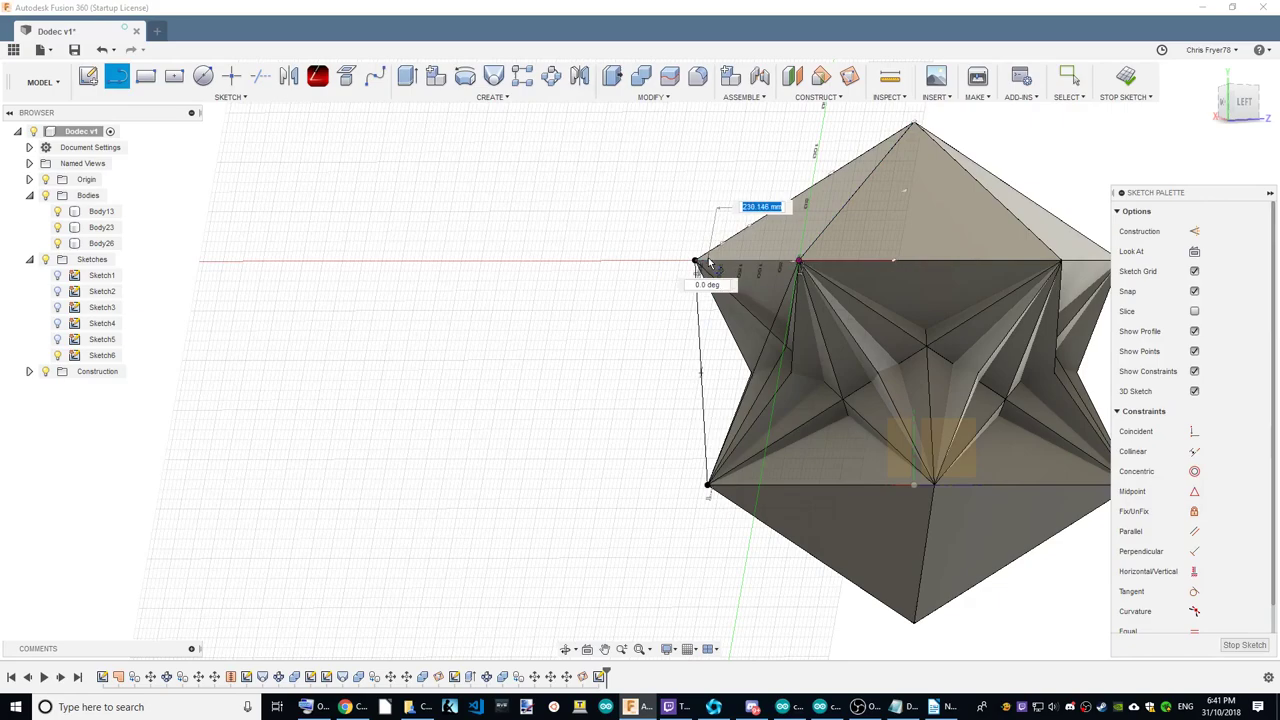
{"action": "right_click", "coordinate": [445, 302]}
{"action": "left_click", "coordinate": [425, 298]}
Extrude Sketch6's triangle profile 200 mm as a new body, Body27.
{"action": "key", "text": "e"}
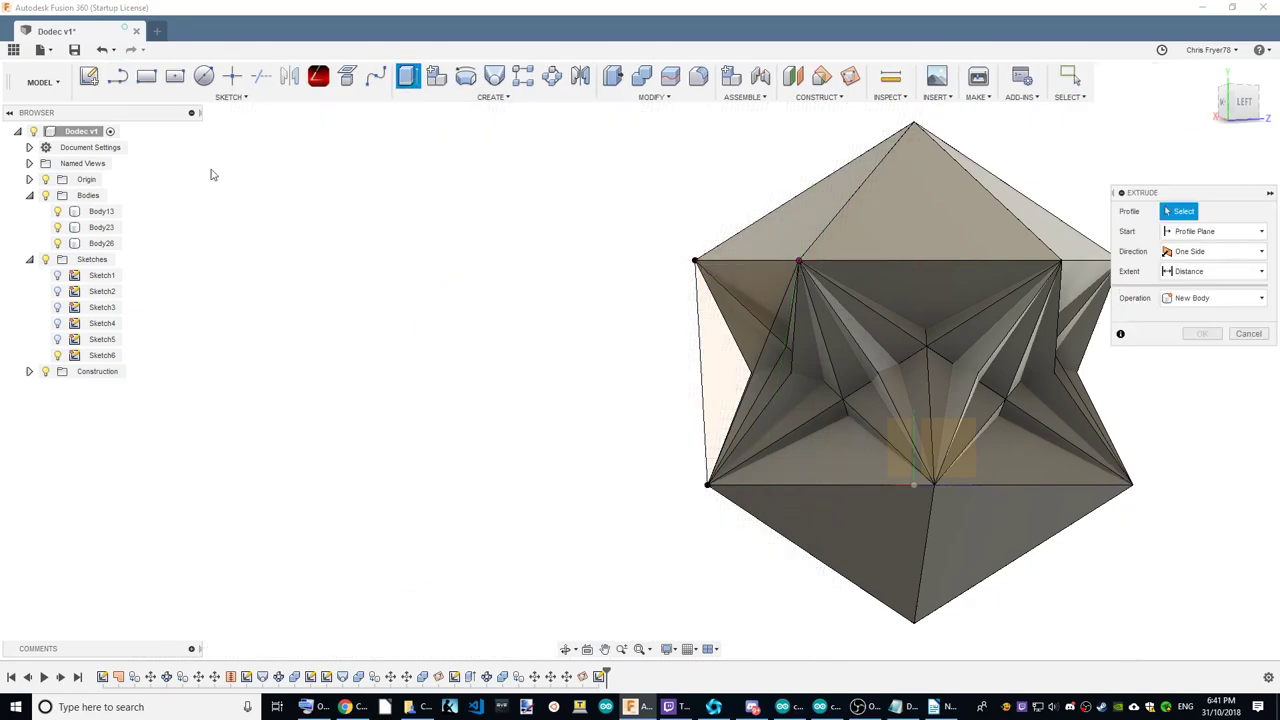
{"action": "left_click", "coordinate": [700, 352]}
{"action": "left_click_drag", "start_coordinate": [784, 377], "coordinate": [926, 378]}
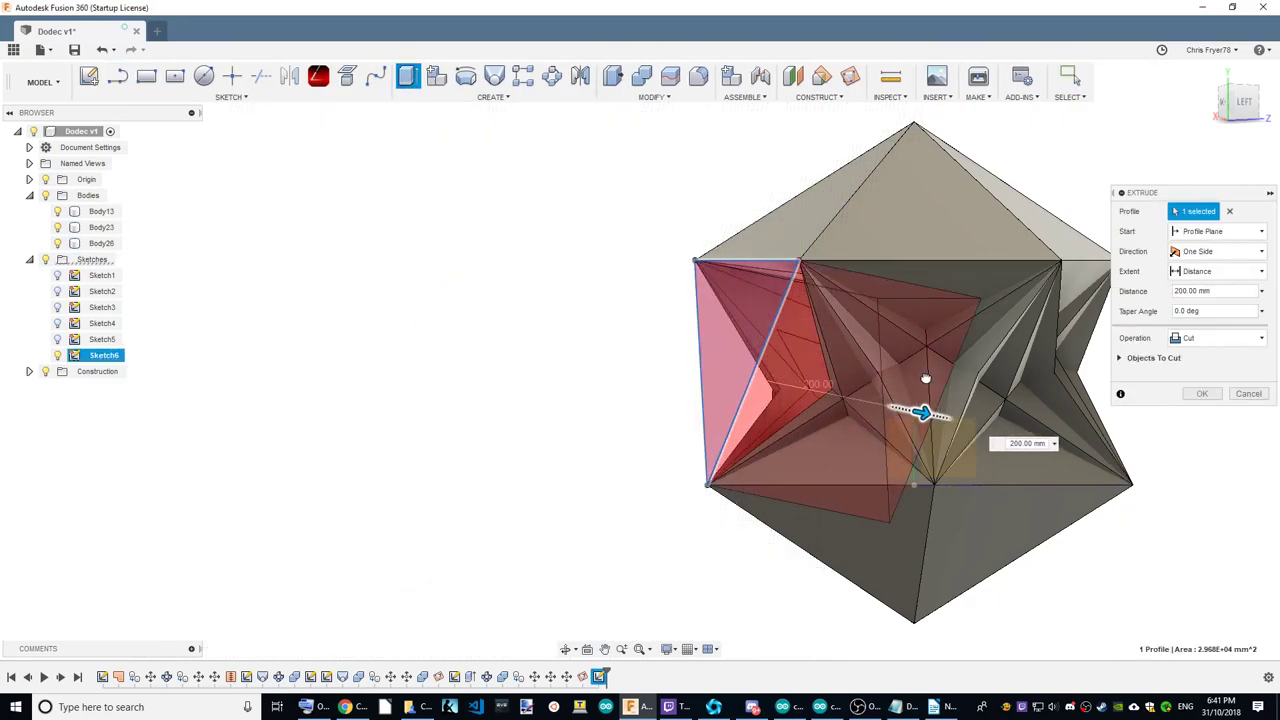
{"action": "left_click", "coordinate": [1226, 340]}
{"action": "left_click", "coordinate": [1203, 404]}
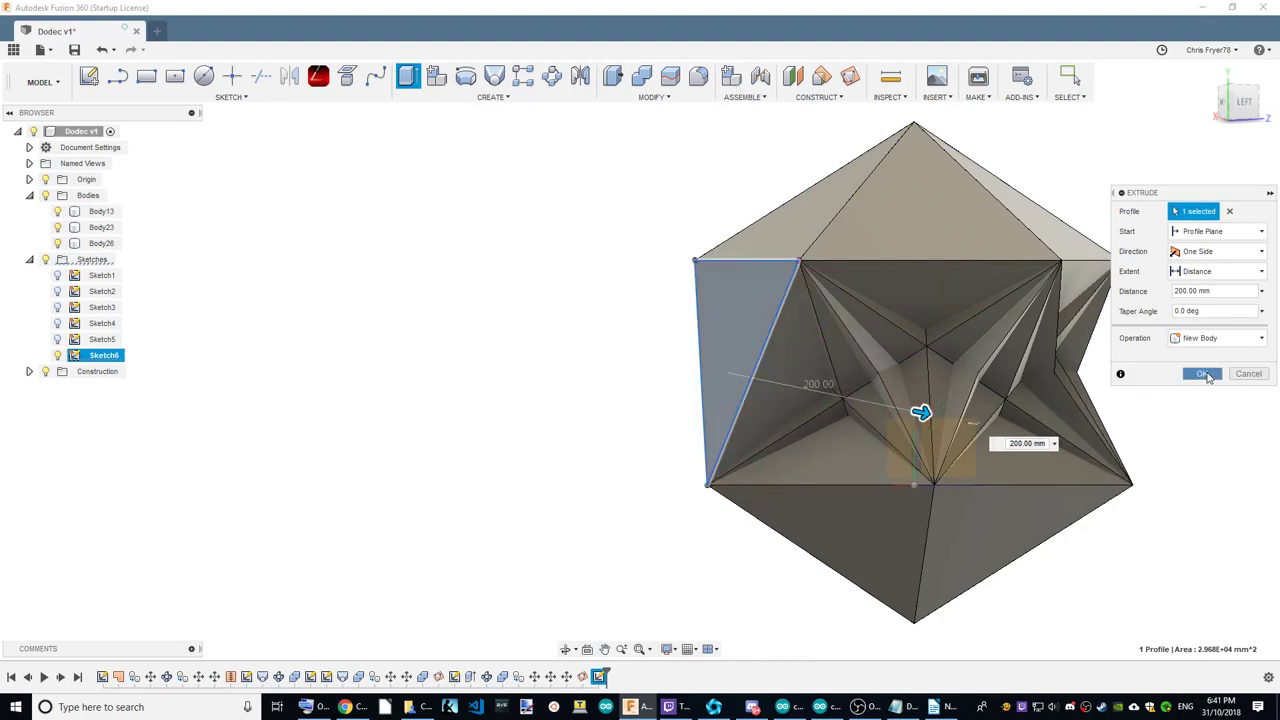
{"action": "left_click", "coordinate": [1207, 376]}
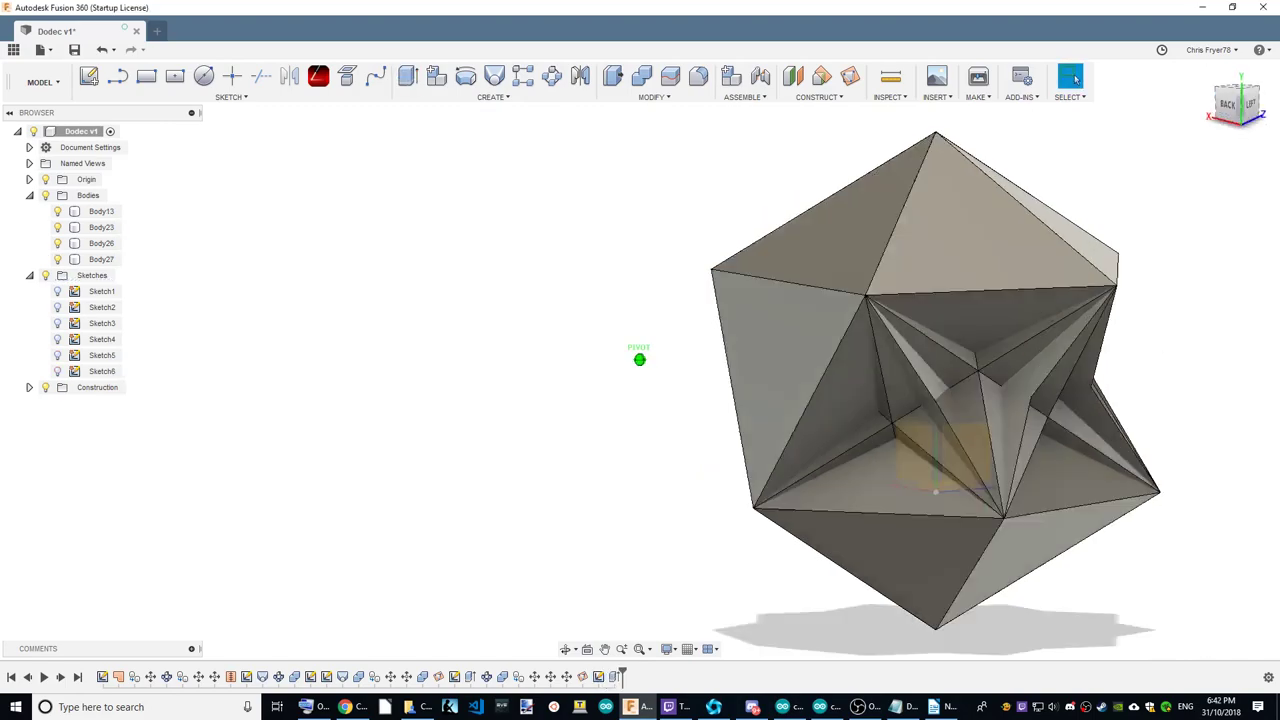
Circular-pattern Body27 with quantity 5 around the chosen axis, creating Body28–Body31.
{"action": "middle_click_drag", "start_coordinate": [640, 357], "coordinate": [772, 400], "text": "shift"}
{"action": "left_click", "coordinate": [772, 400]}
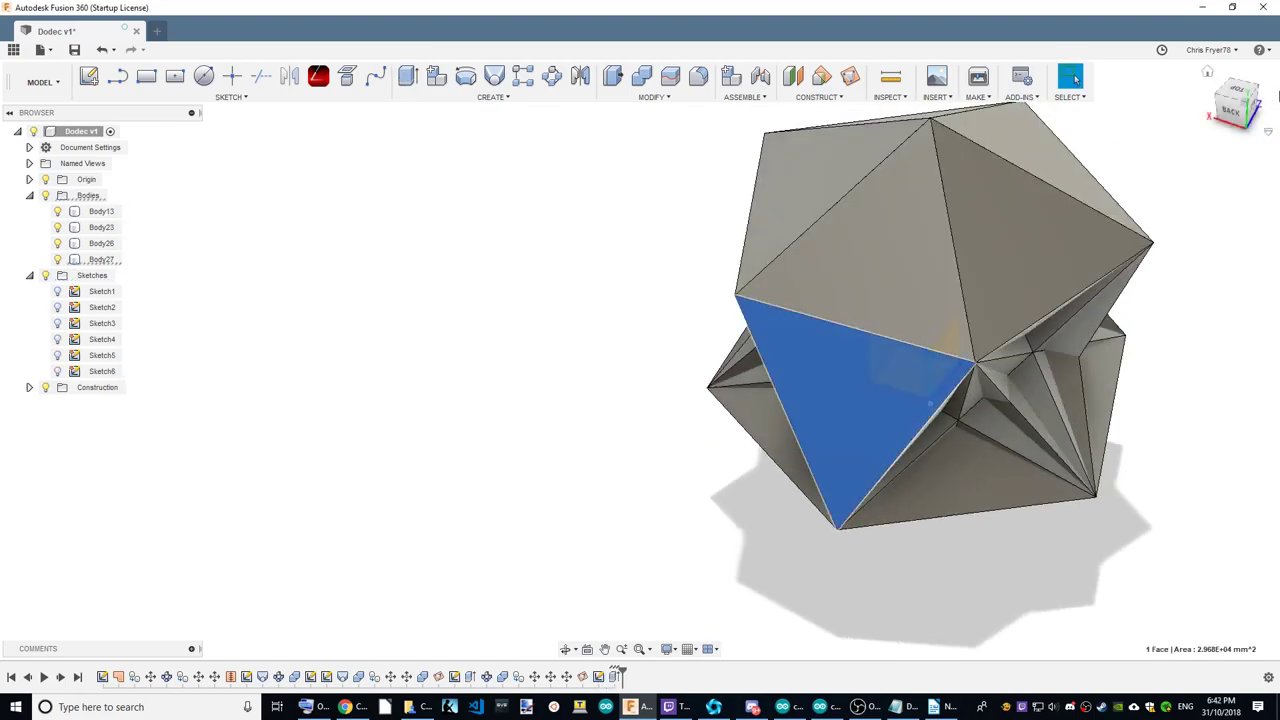
{"action": "left_click", "coordinate": [95, 260]}
{"action": "right_click", "coordinate": [90, 262]}
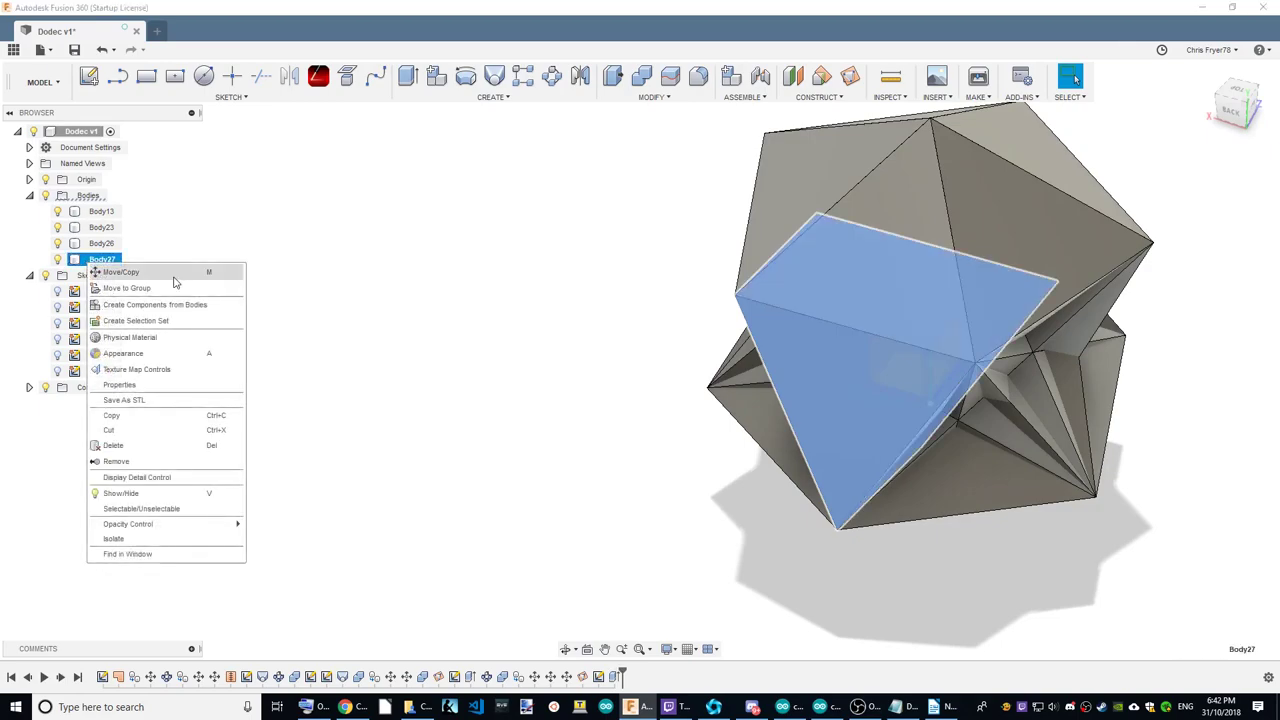
{"action": "left_click", "coordinate": [553, 78]}
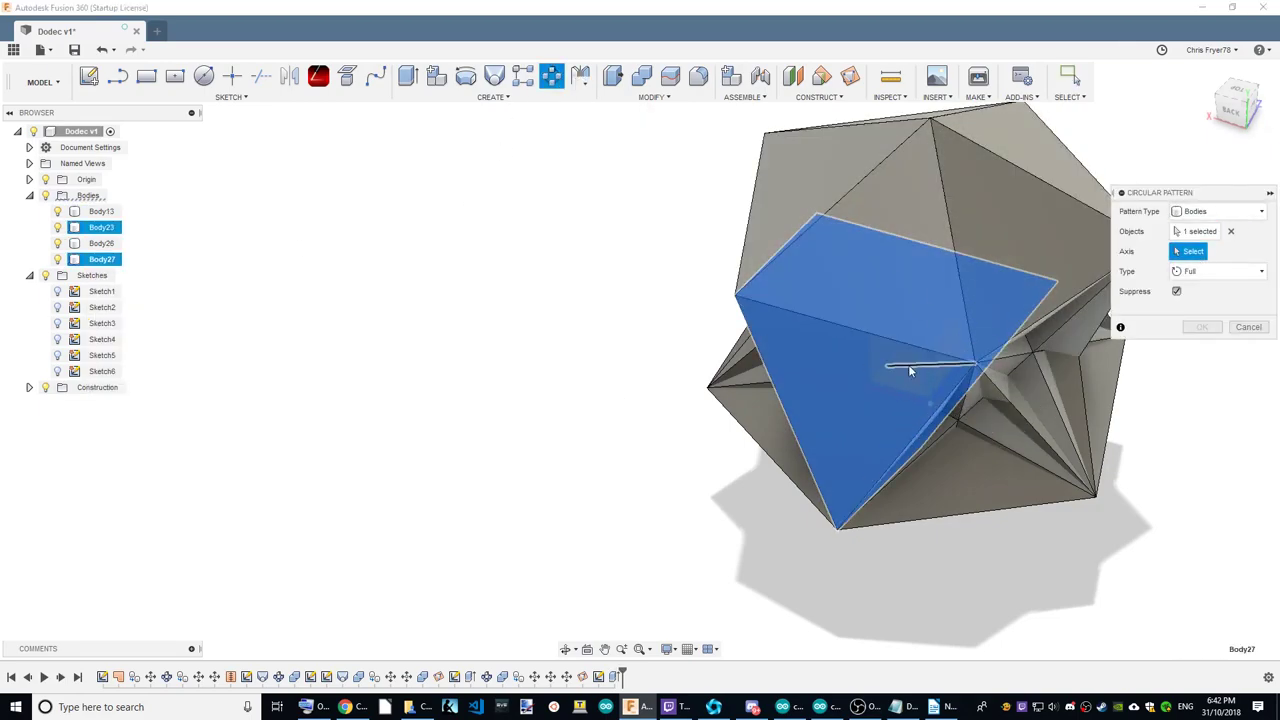
{"action": "middle_click_drag", "start_coordinate": [910, 371], "coordinate": [930, 455], "text": "shift"}
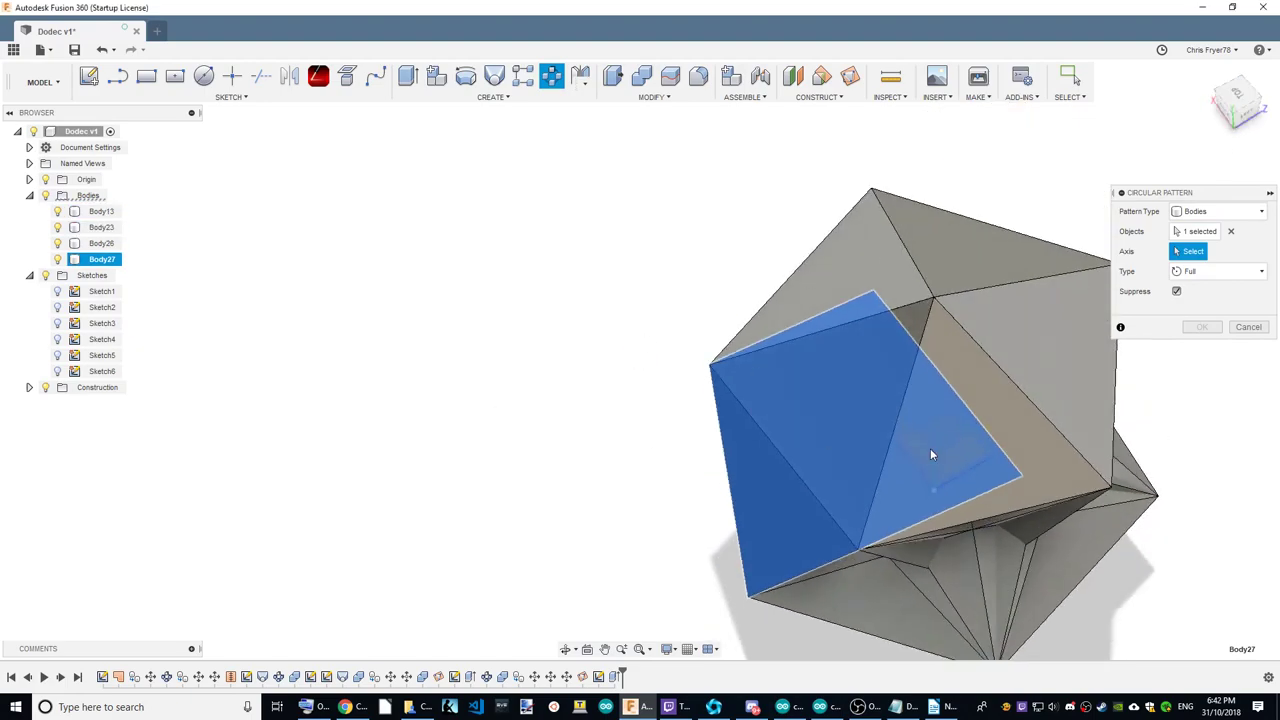
{"action": "left_click", "coordinate": [934, 479]}
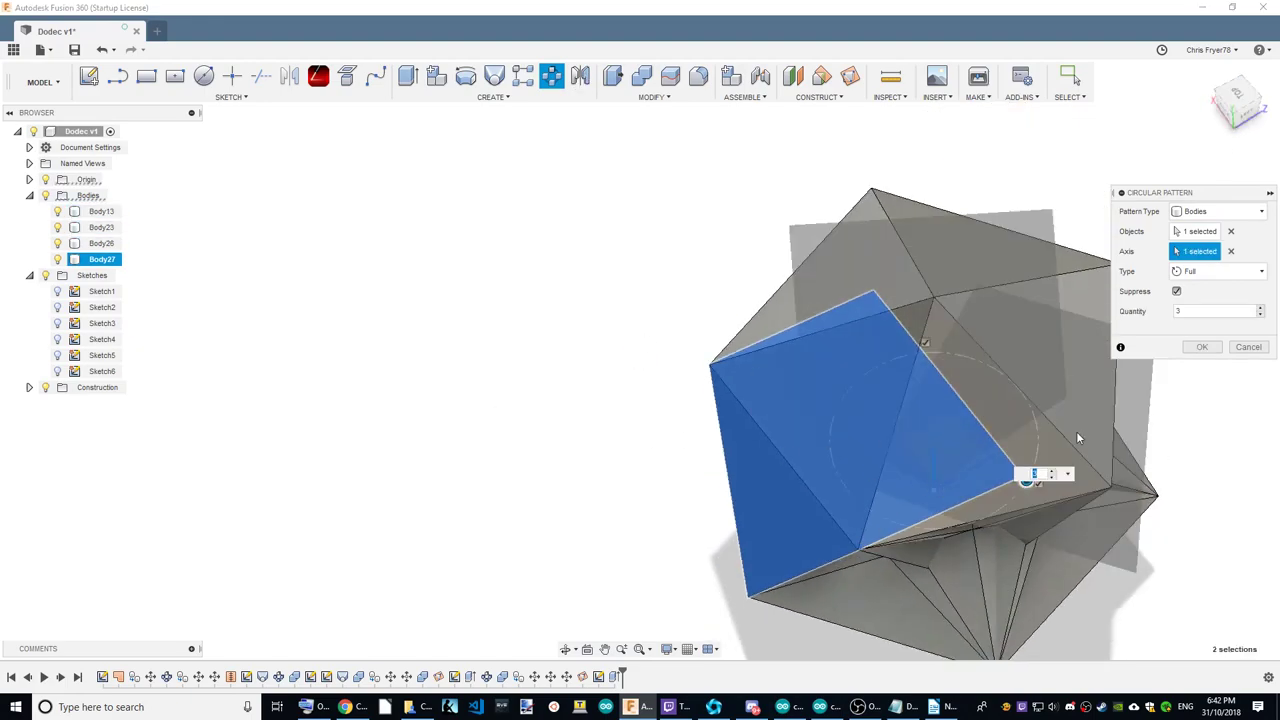
{"action": "type", "text": "5"}
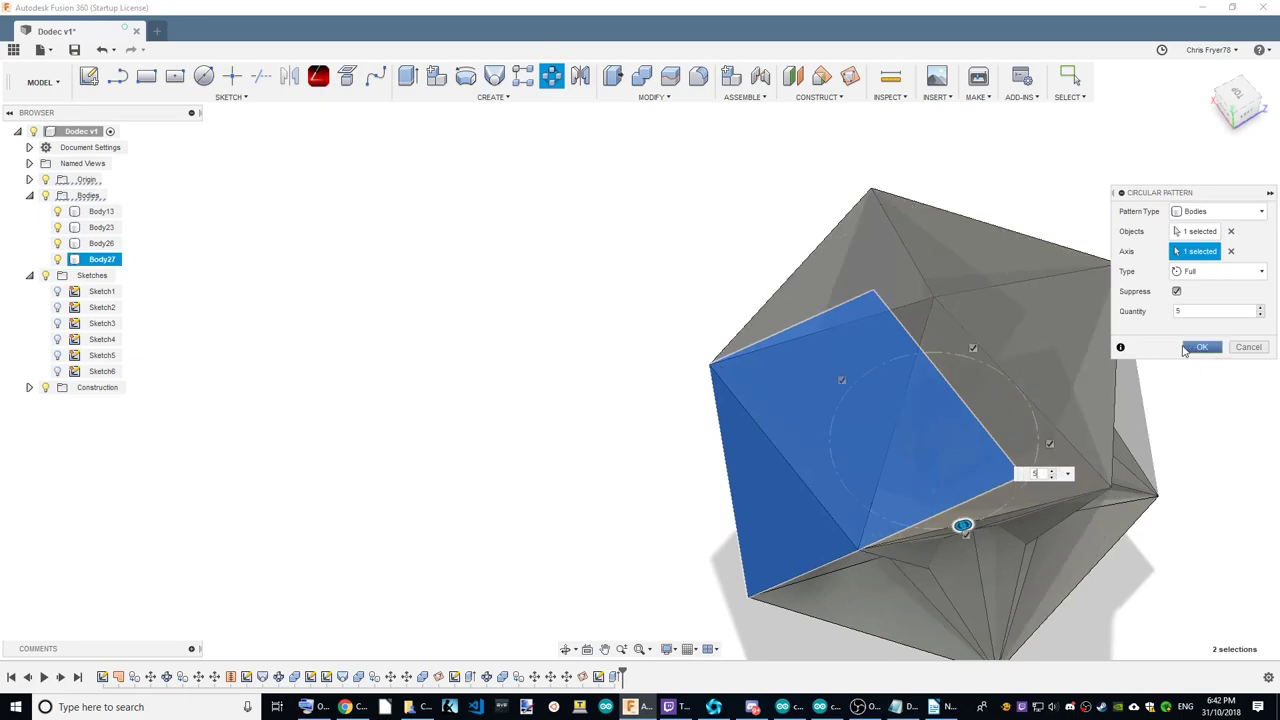
{"action": "left_click", "coordinate": [1237, 97]}
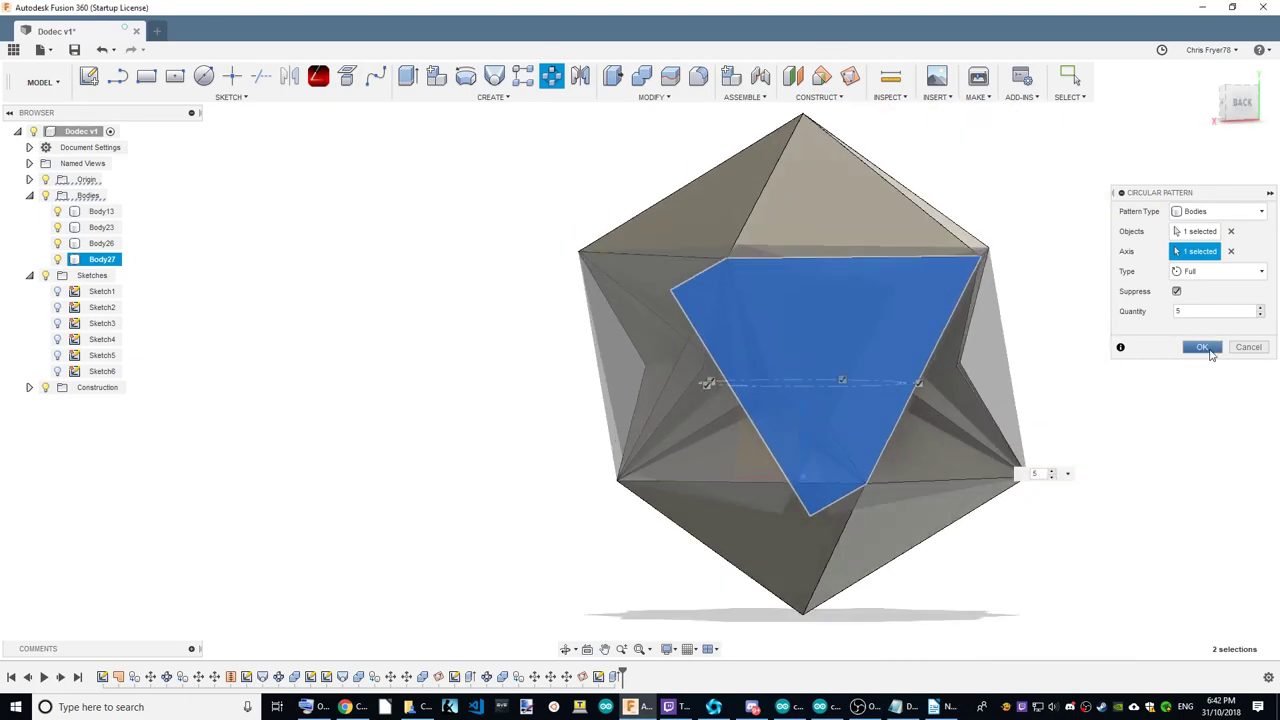
{"action": "left_click", "coordinate": [1202, 347]}
{"action": "left_click_drag", "start_coordinate": [1240, 100], "coordinate": [1232, 106]}
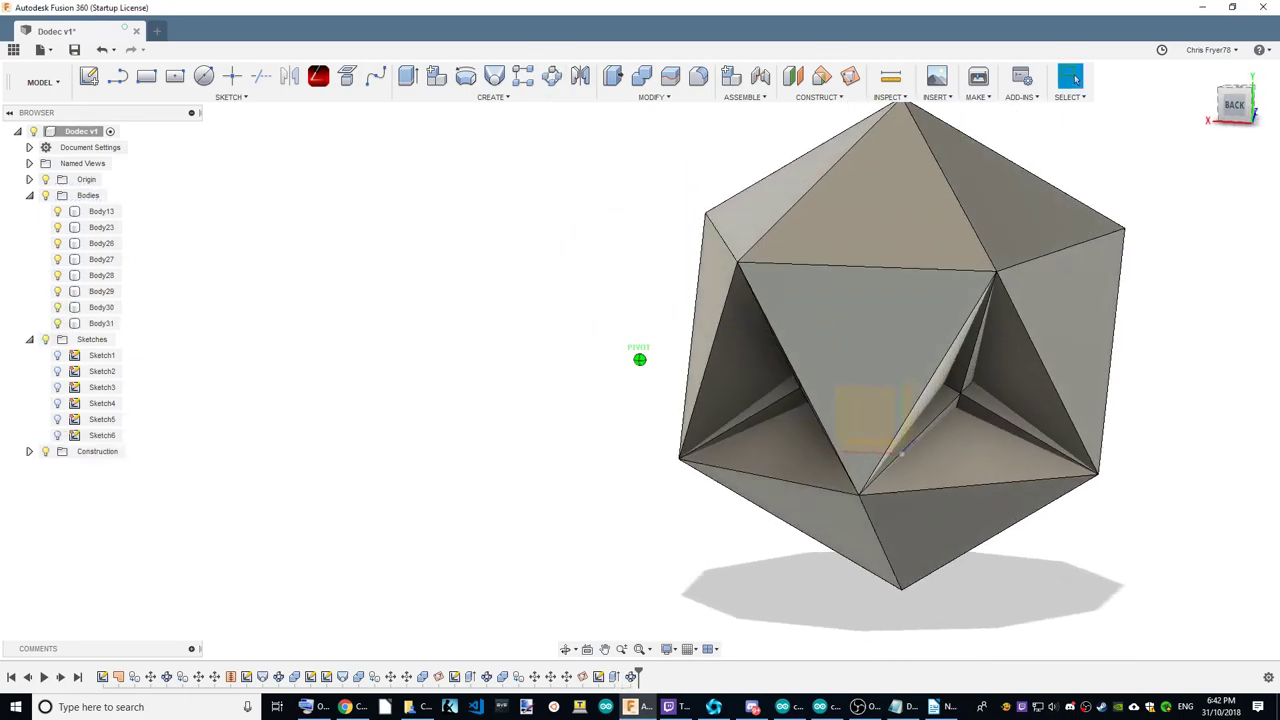
Add a construction plane through three vertices of the model.
{"action": "middle_click_drag", "start_coordinate": [1075, 79], "coordinate": [278, 453], "text": "shift"}
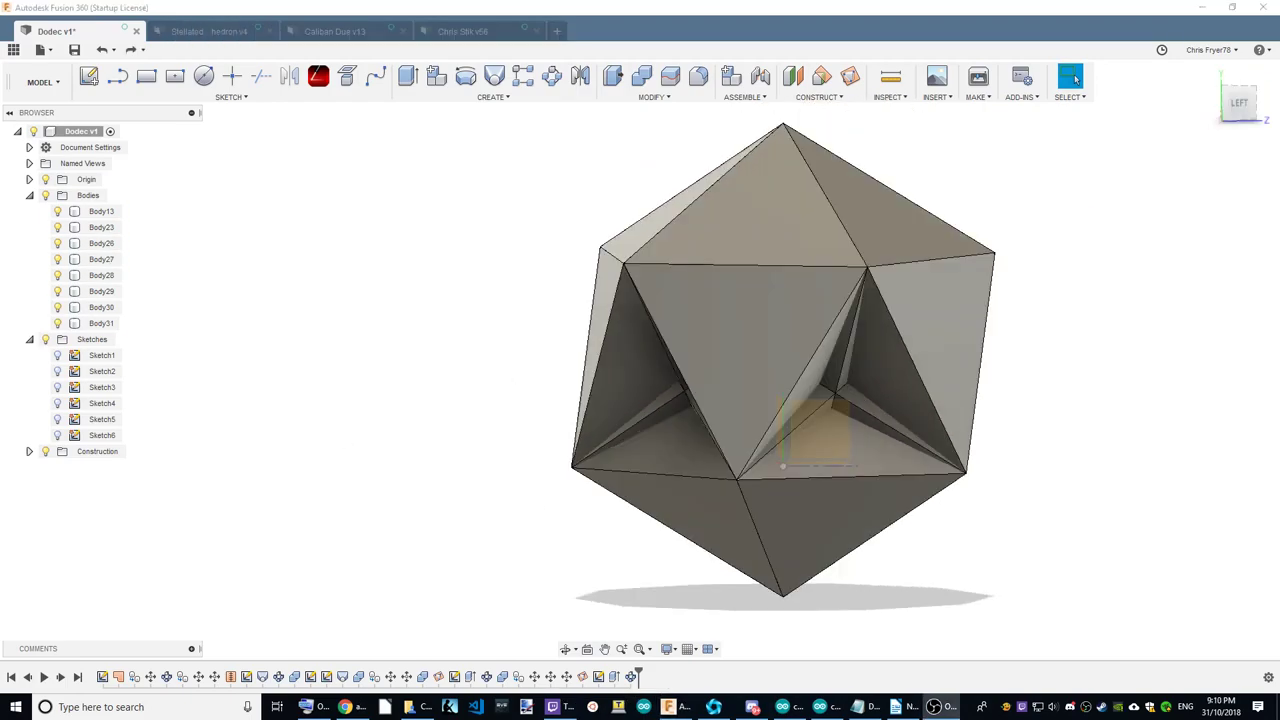
{"action": "left_click", "coordinate": [850, 77]}
{"action": "left_click", "coordinate": [865, 269]}
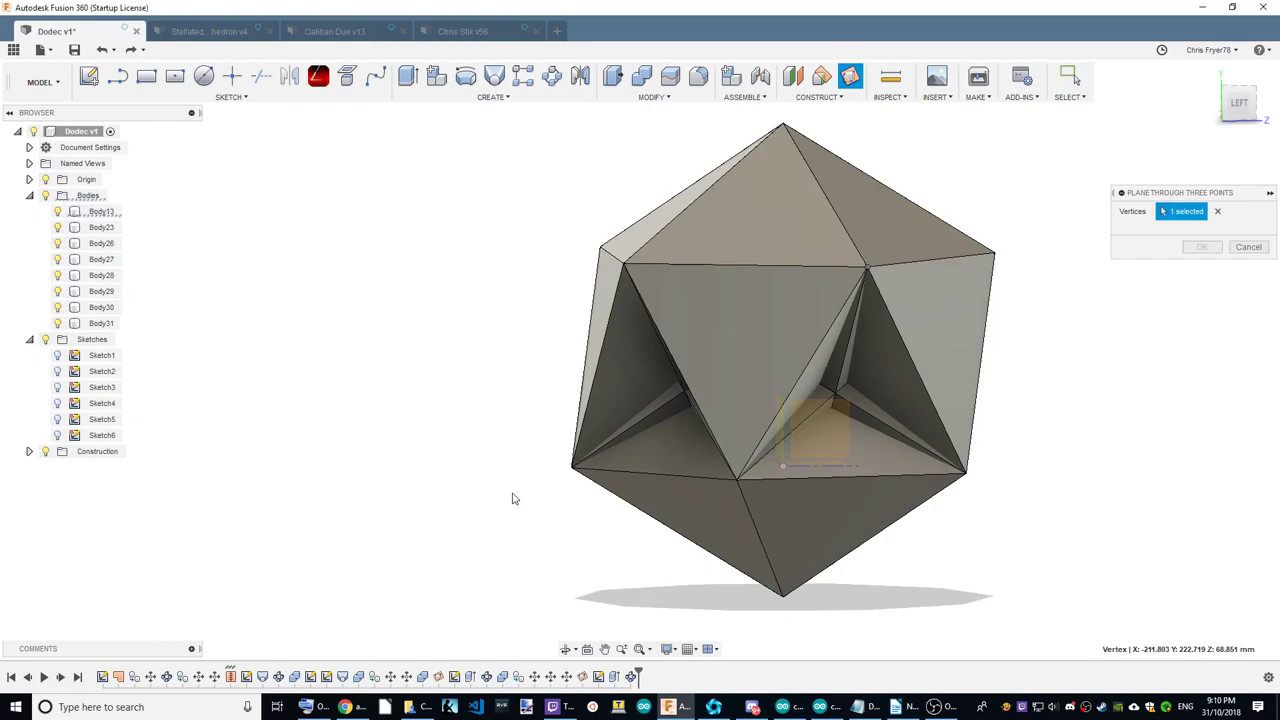
{"action": "left_click", "coordinate": [966, 472]}
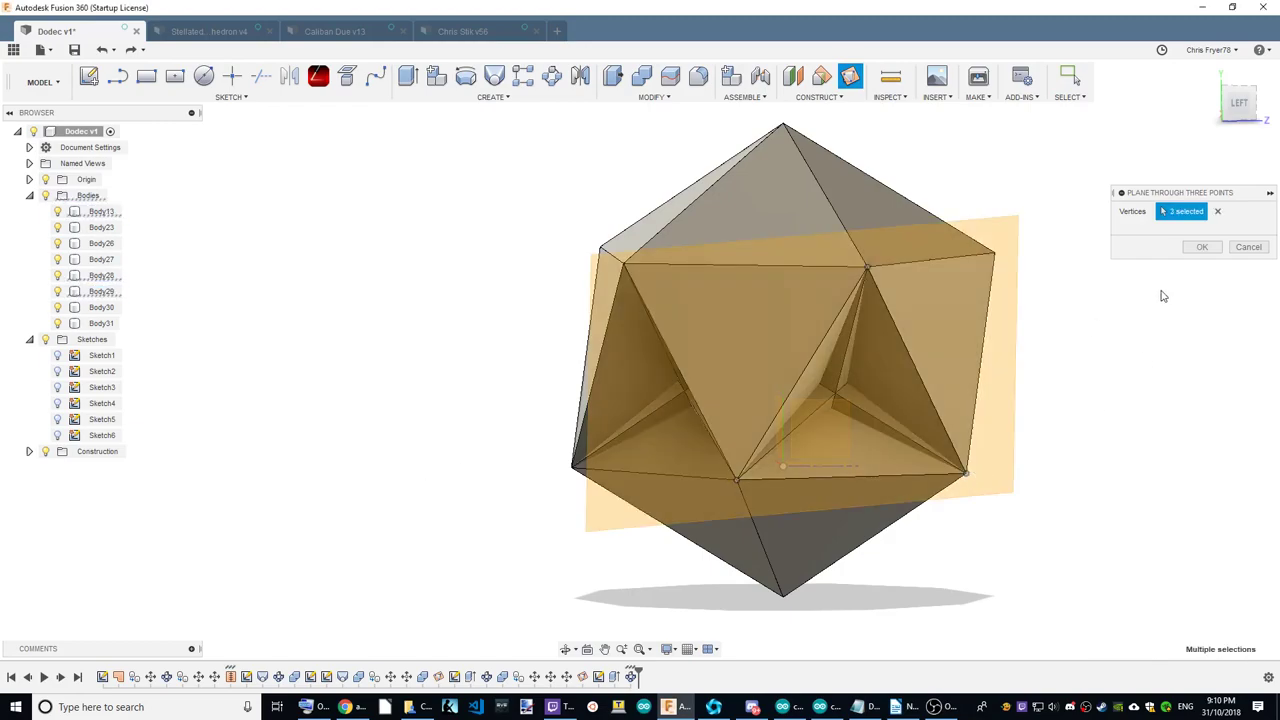
{"action": "left_click", "coordinate": [1202, 247]}
Sketch a line on the plane joining the bottom-left and bottom-right vertices.
{"action": "left_click", "coordinate": [971, 337]}
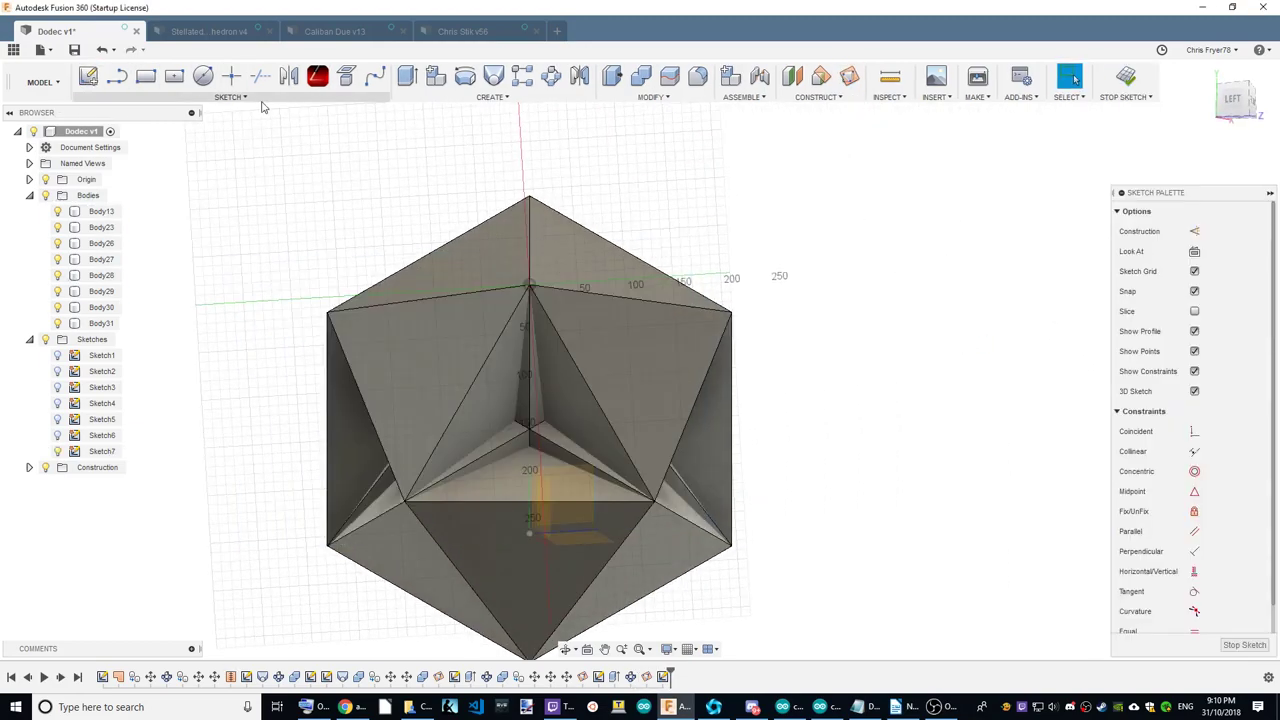
{"action": "left_click", "coordinate": [117, 77]}
{"action": "left_click", "coordinate": [404, 500]}
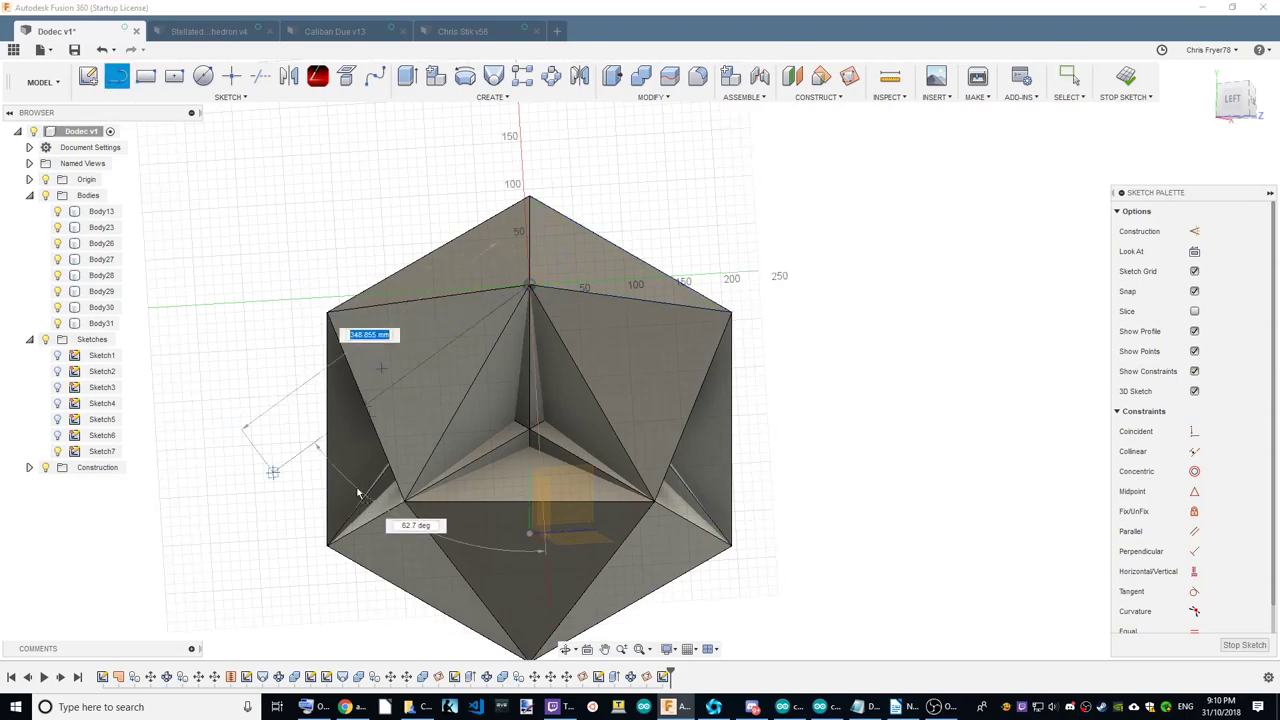
{"action": "left_click", "coordinate": [654, 500]}
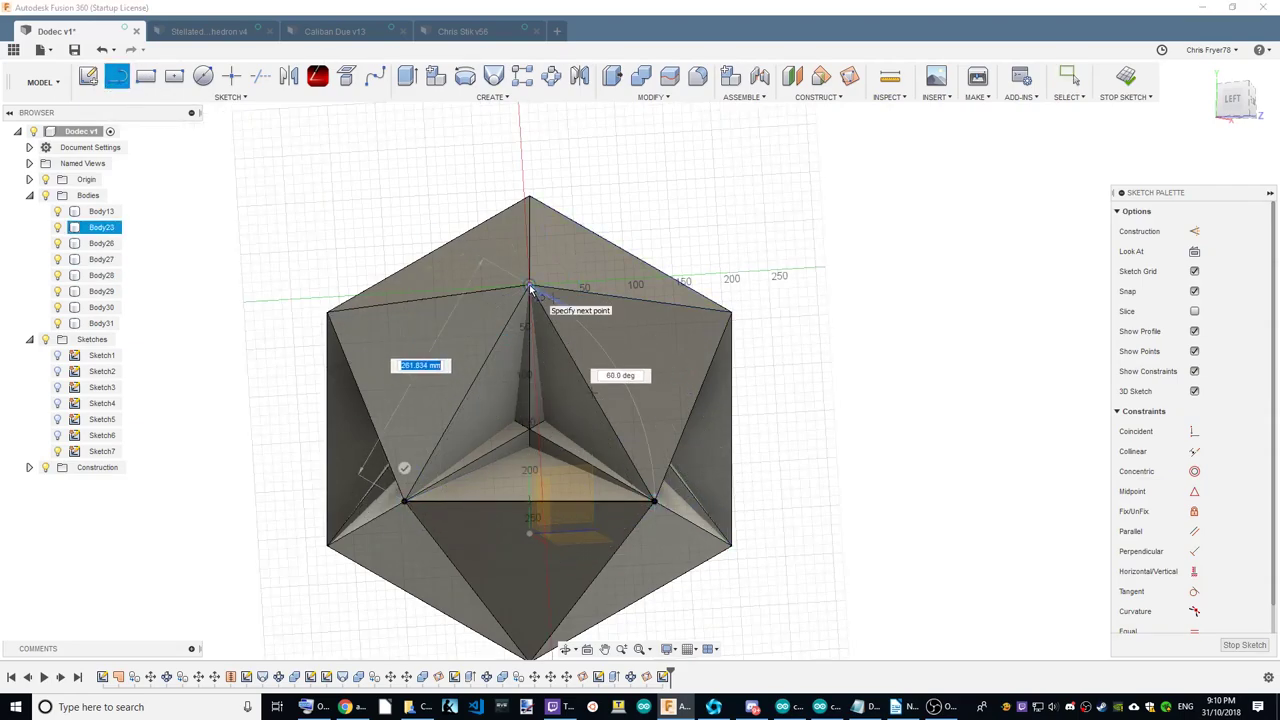
{"action": "middle_click_drag", "start_coordinate": [600, 295], "coordinate": [1095, 157], "text": "shift"}
Extrude the triangle profile 180 mm into the solid as new body Body32.
{"action": "key", "text": "e"}
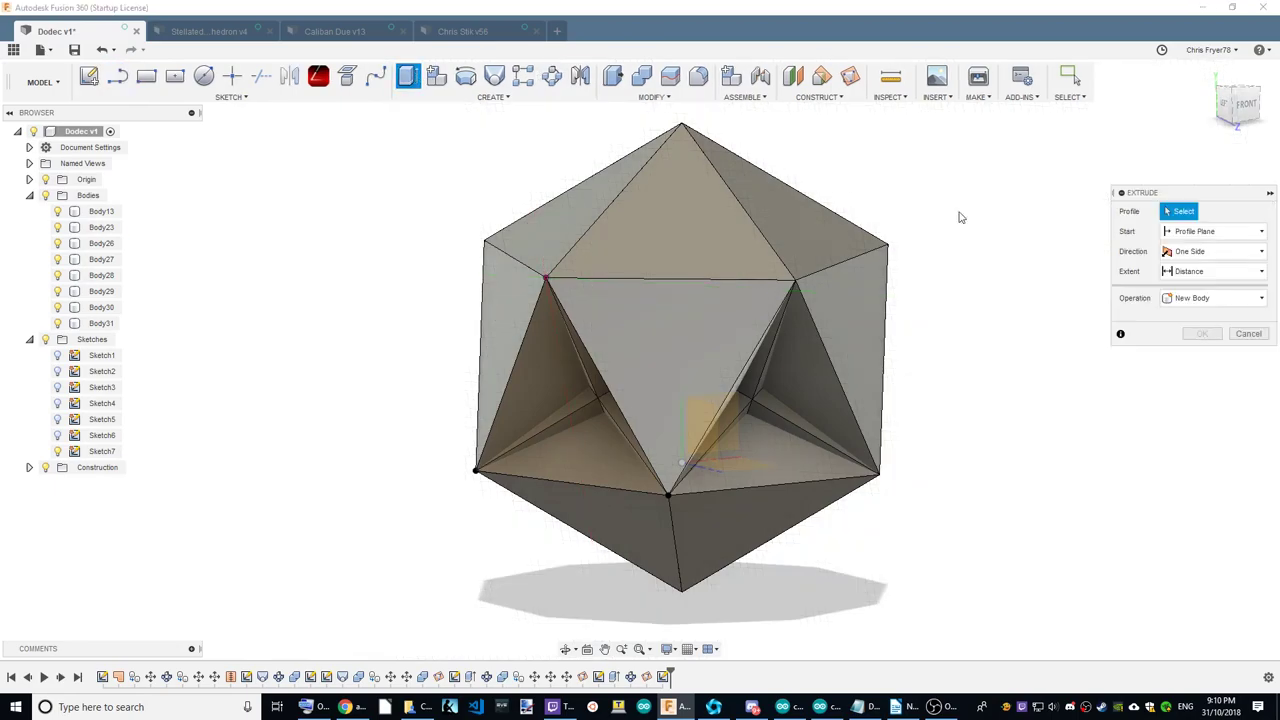
{"action": "left_click", "coordinate": [590, 420]}
{"action": "left_click_drag", "start_coordinate": [548, 387], "coordinate": [664, 345]}
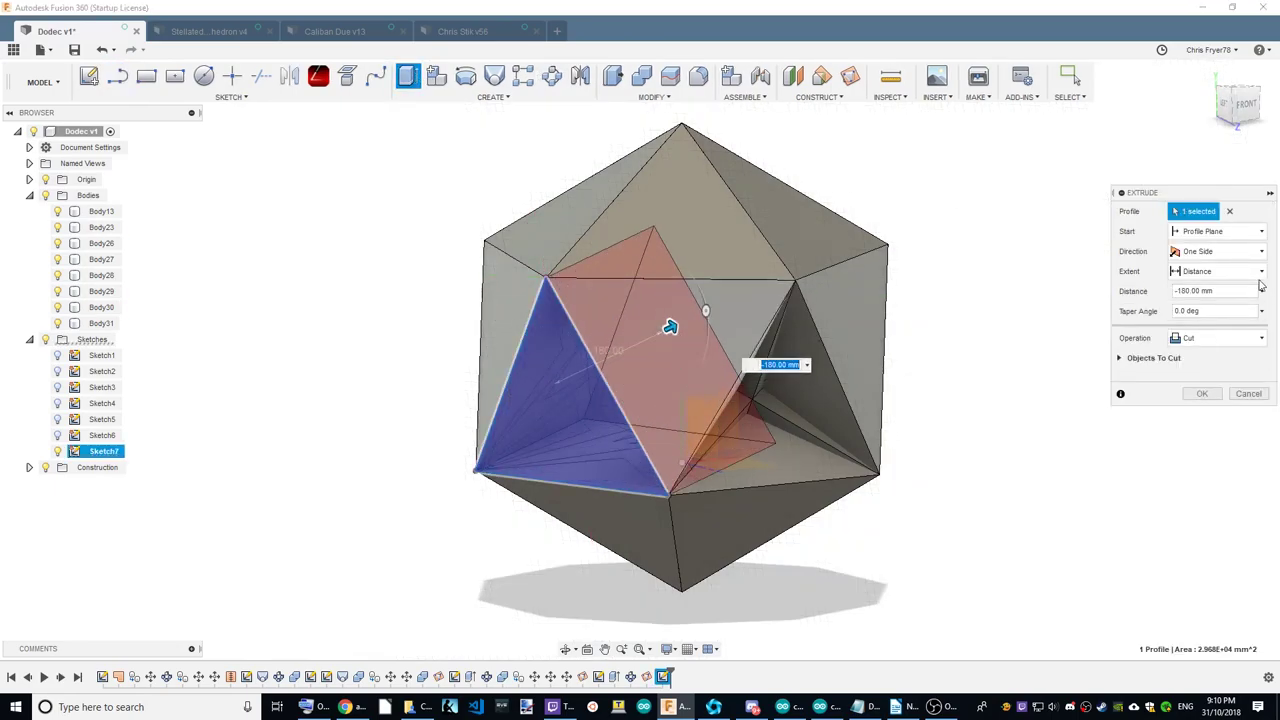
{"action": "left_click", "coordinate": [1208, 336]}
{"action": "left_click", "coordinate": [1207, 416]}
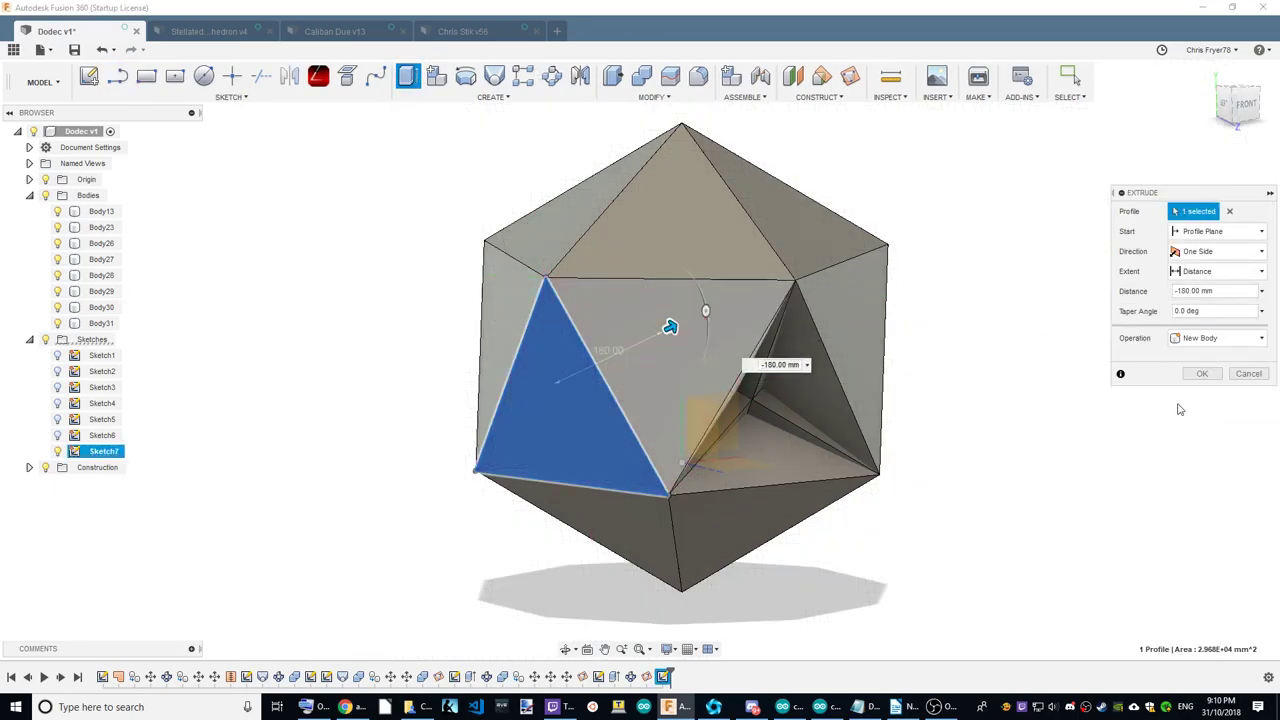
{"action": "left_click", "coordinate": [1206, 376]}
Circular-pattern Body32 five times around its axis, adding Body33–Body36.
{"action": "left_click", "coordinate": [552, 76]}
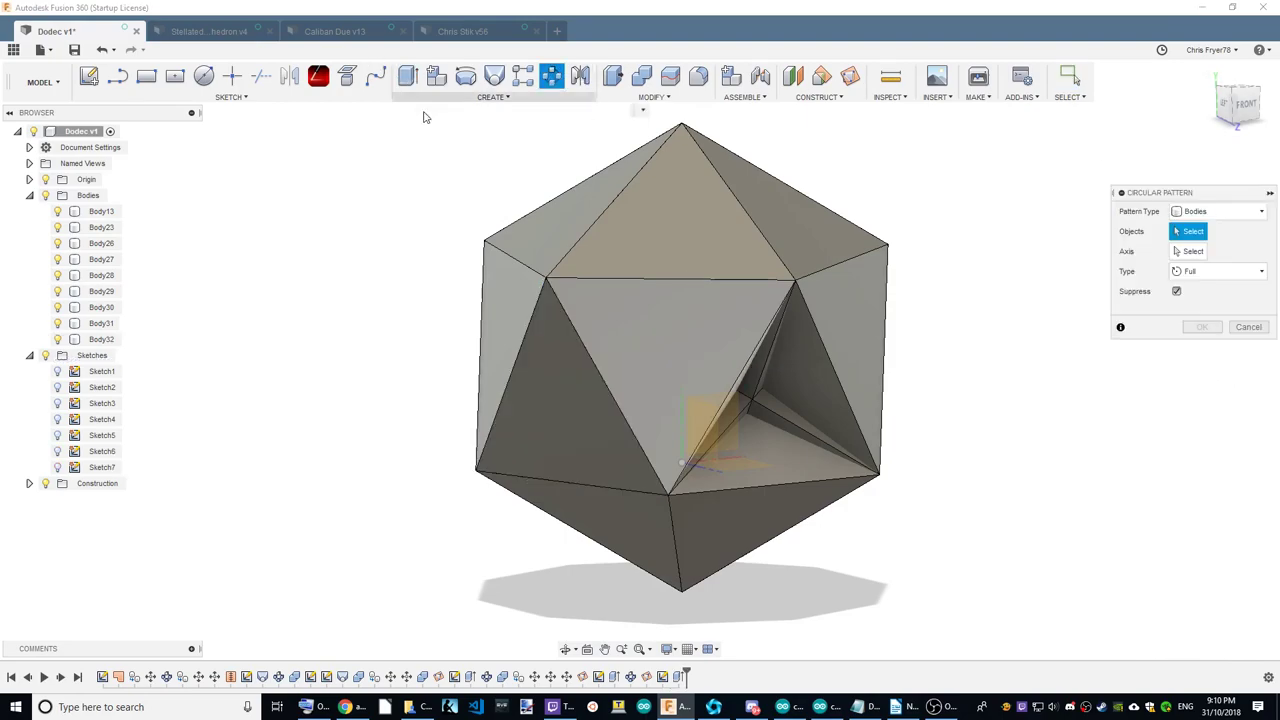
{"action": "left_click", "coordinate": [552, 434]}
{"action": "left_click", "coordinate": [45, 196]}
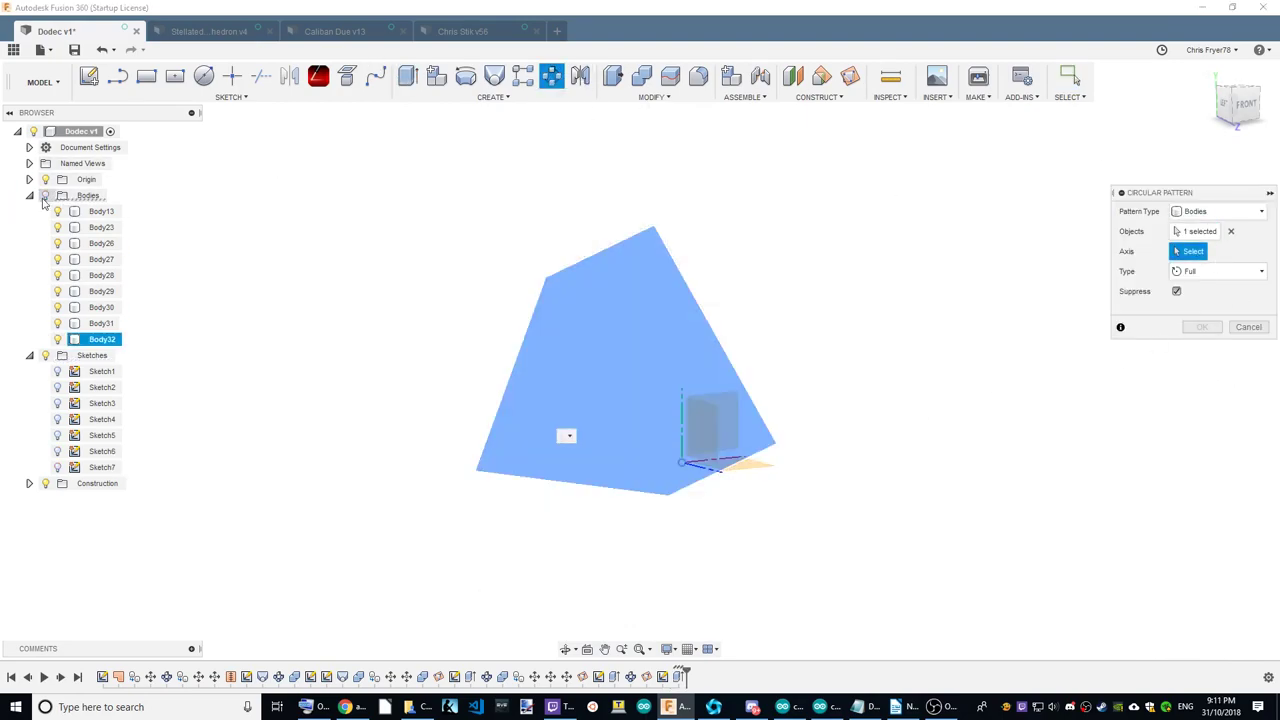
{"action": "left_click", "coordinate": [682, 434]}
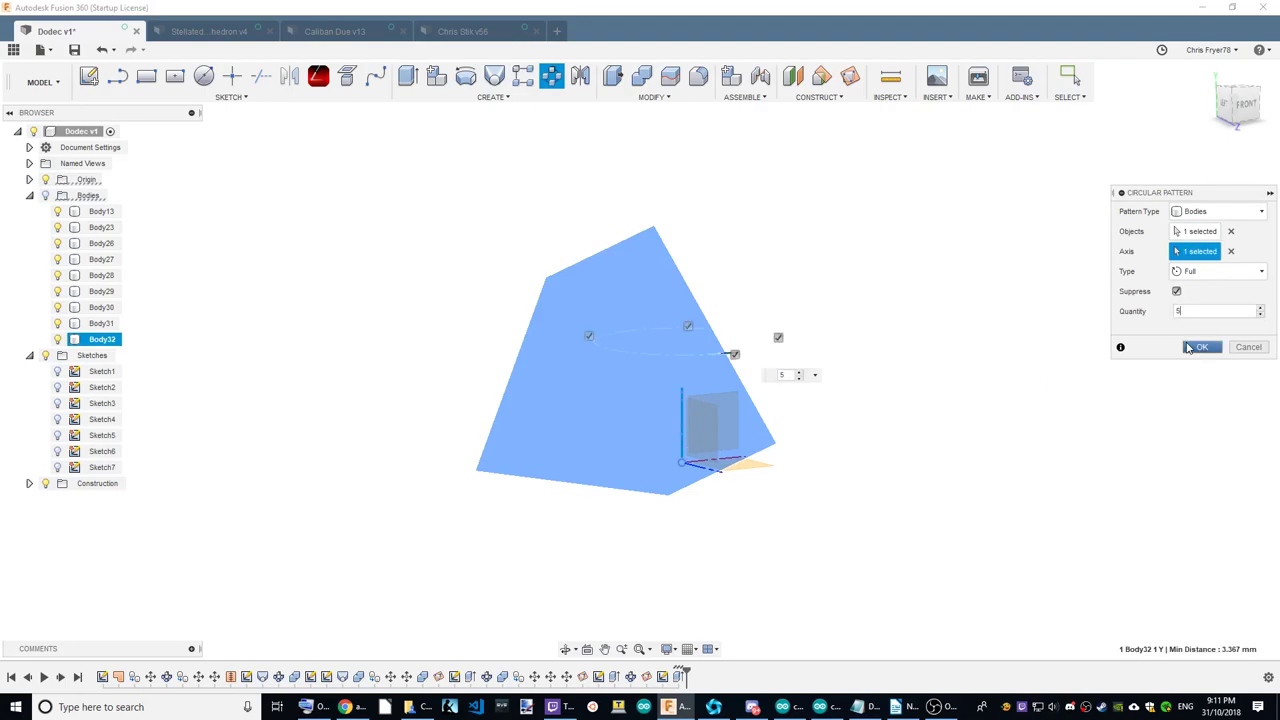
{"action": "left_click", "coordinate": [45, 196]}
Start a Join combine into Body23, adding the front and left face bodies as tools.
{"action": "left_click", "coordinate": [1202, 347]}
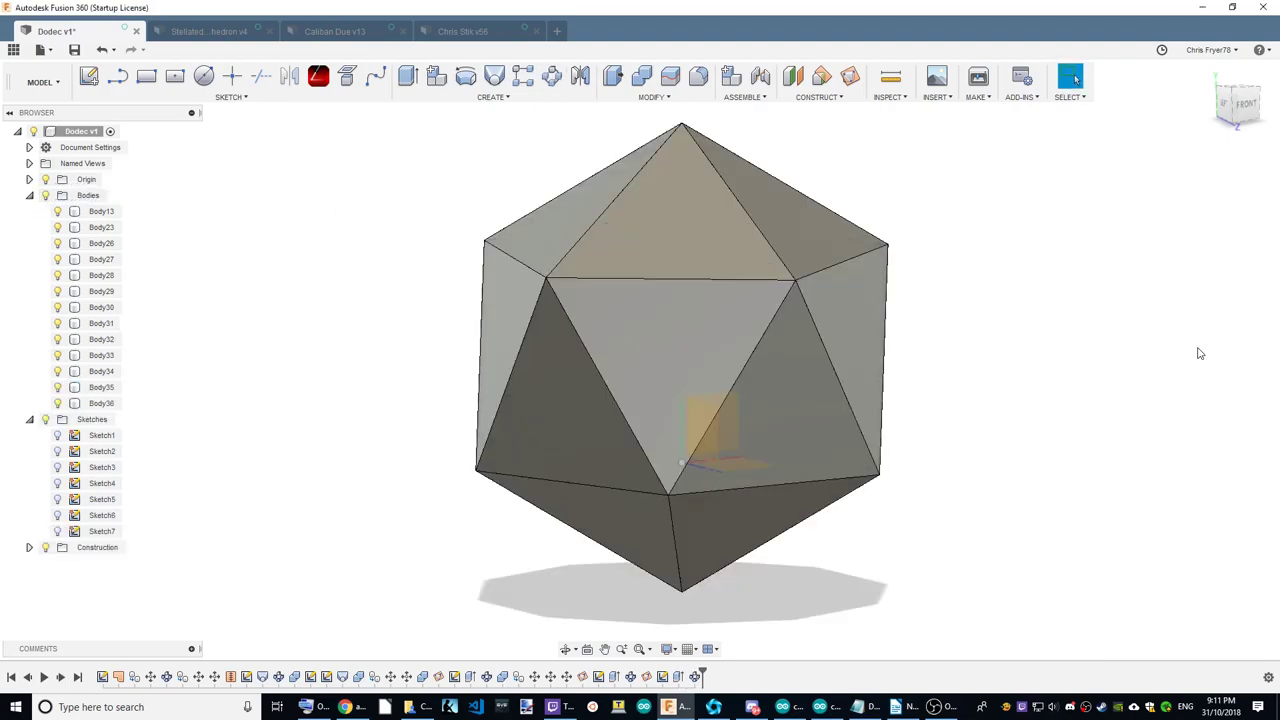
{"action": "left_click", "coordinate": [642, 78]}
{"action": "left_click", "coordinate": [669, 206]}
{"action": "left_click", "coordinate": [607, 484]}
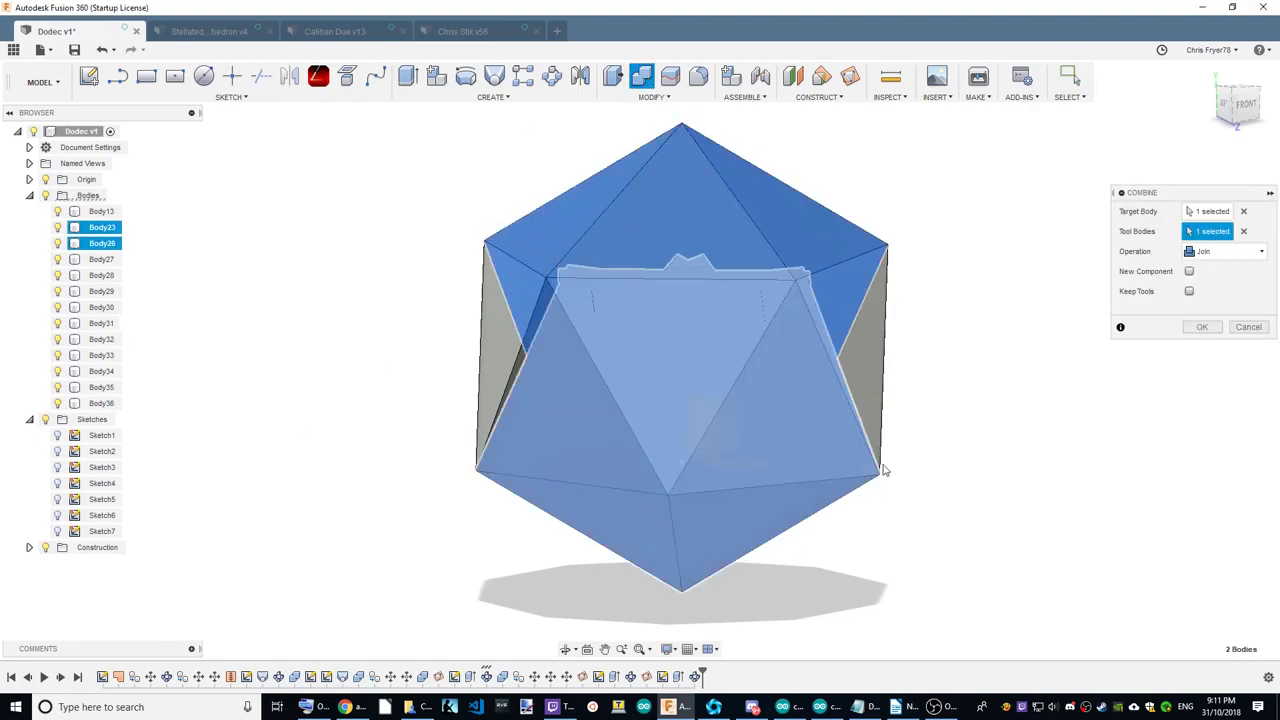
{"action": "left_click", "coordinate": [882, 402]}
{"action": "left_click", "coordinate": [500, 366]}
Add the remaining face bodies, including Body31, Body32, Body34 and Body36, and apply the join.
{"action": "left_click", "coordinate": [1256, 112]}
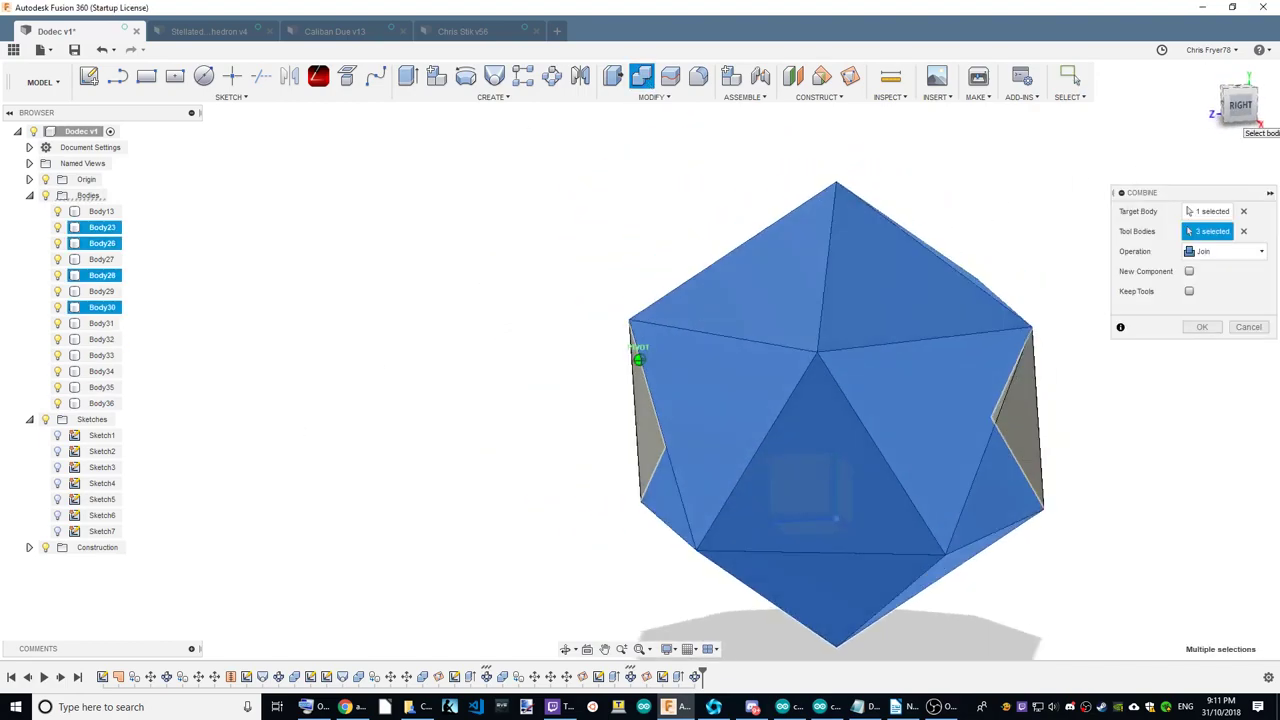
{"action": "left_click", "coordinate": [1024, 432]}
{"action": "left_click", "coordinate": [631, 470]}
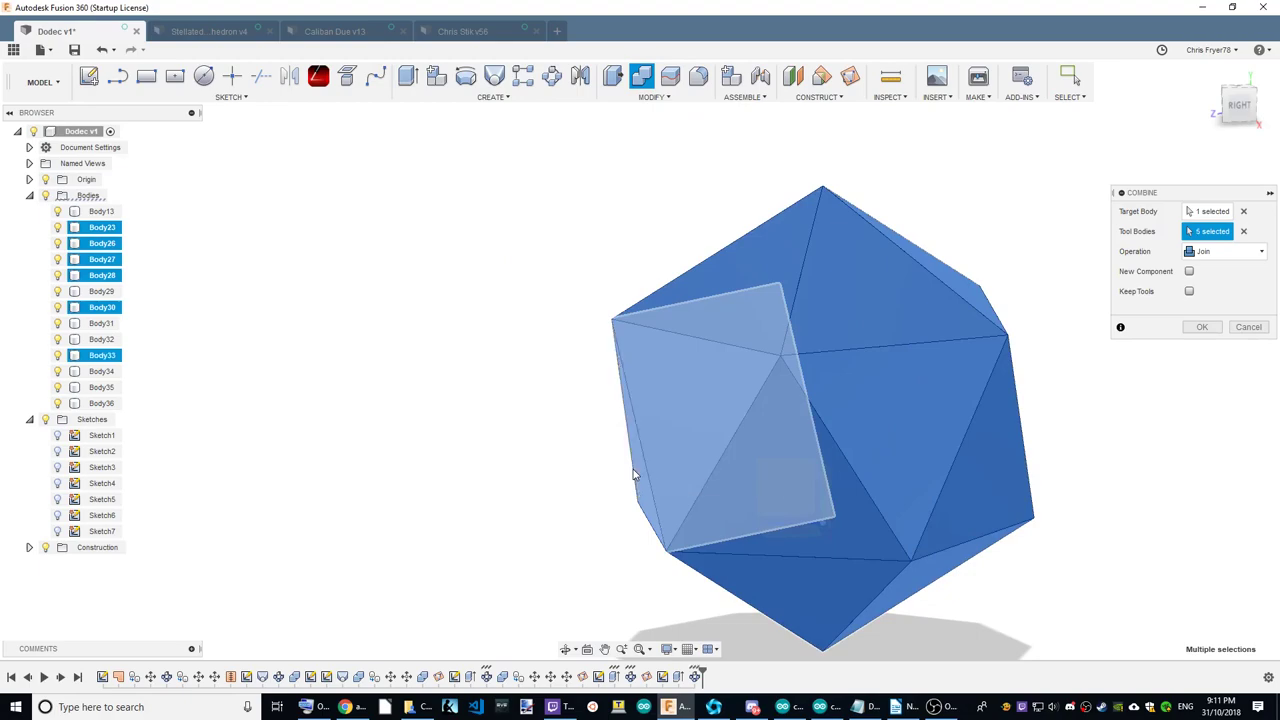
{"action": "left_click", "coordinate": [101, 323]}
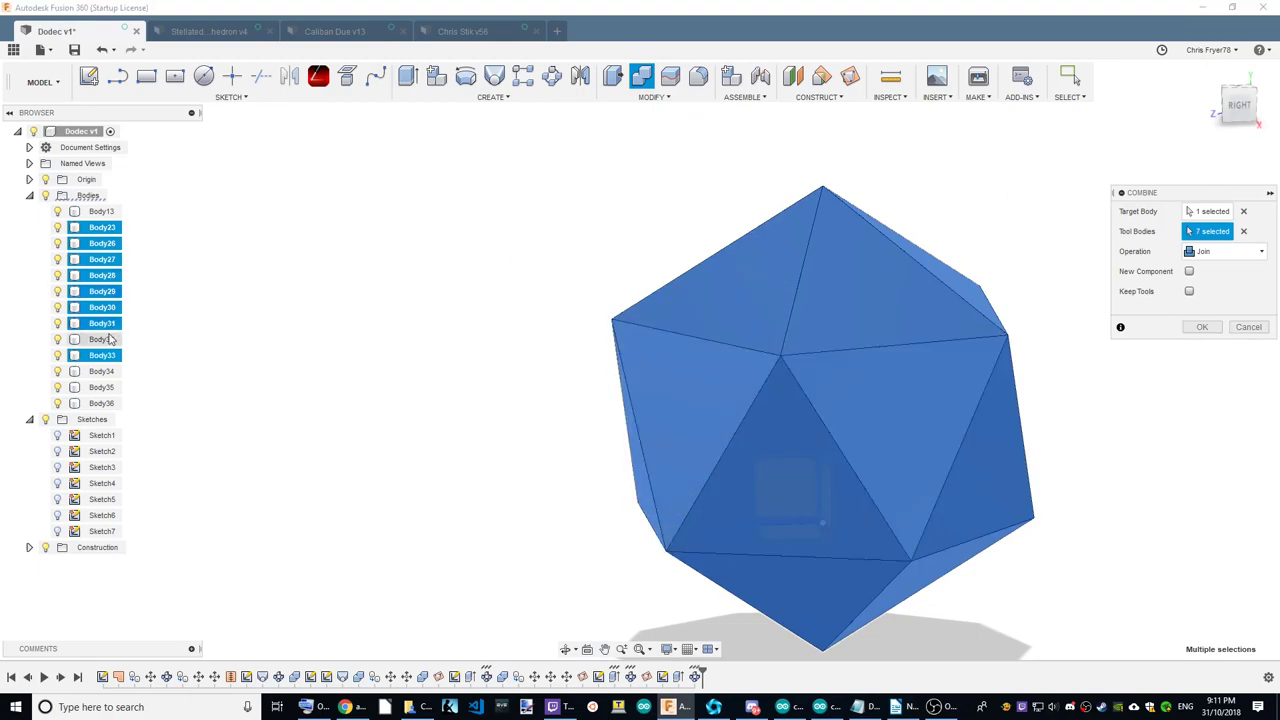
{"action": "left_click", "coordinate": [101, 339]}
{"action": "left_click", "coordinate": [102, 371]}
{"action": "left_click", "coordinate": [106, 403]}
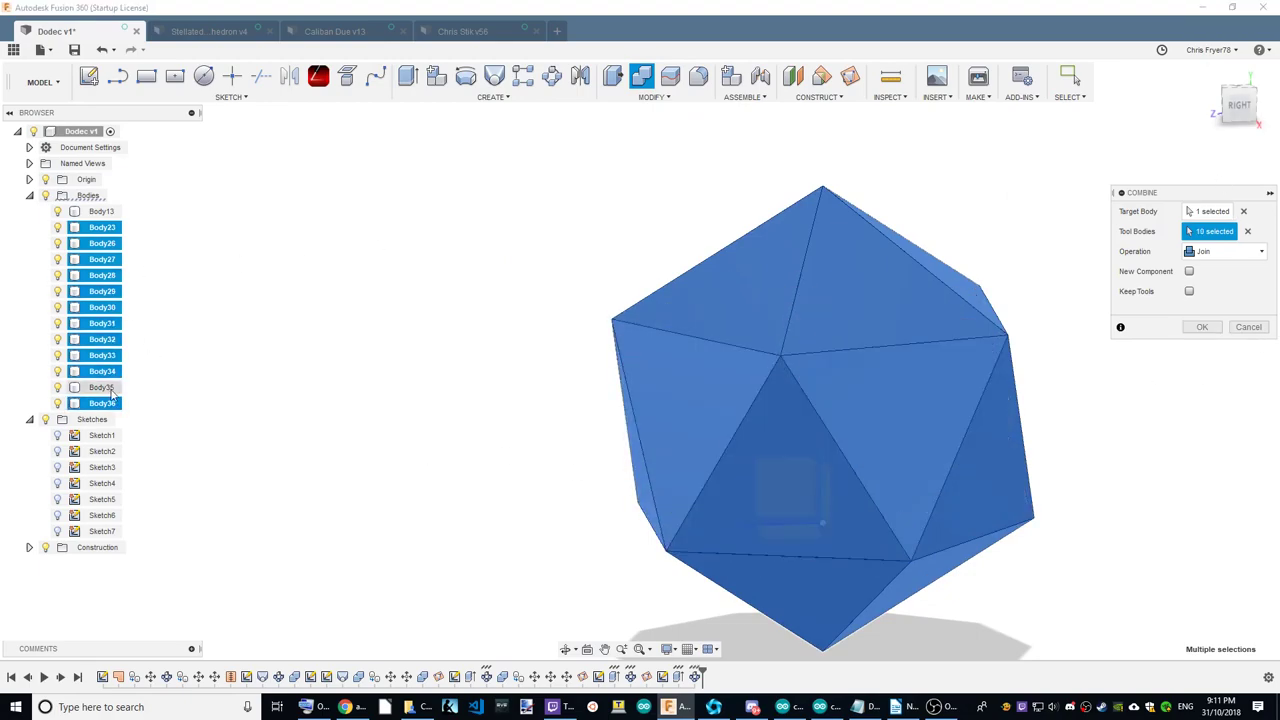
{"action": "left_click", "coordinate": [1196, 329]}
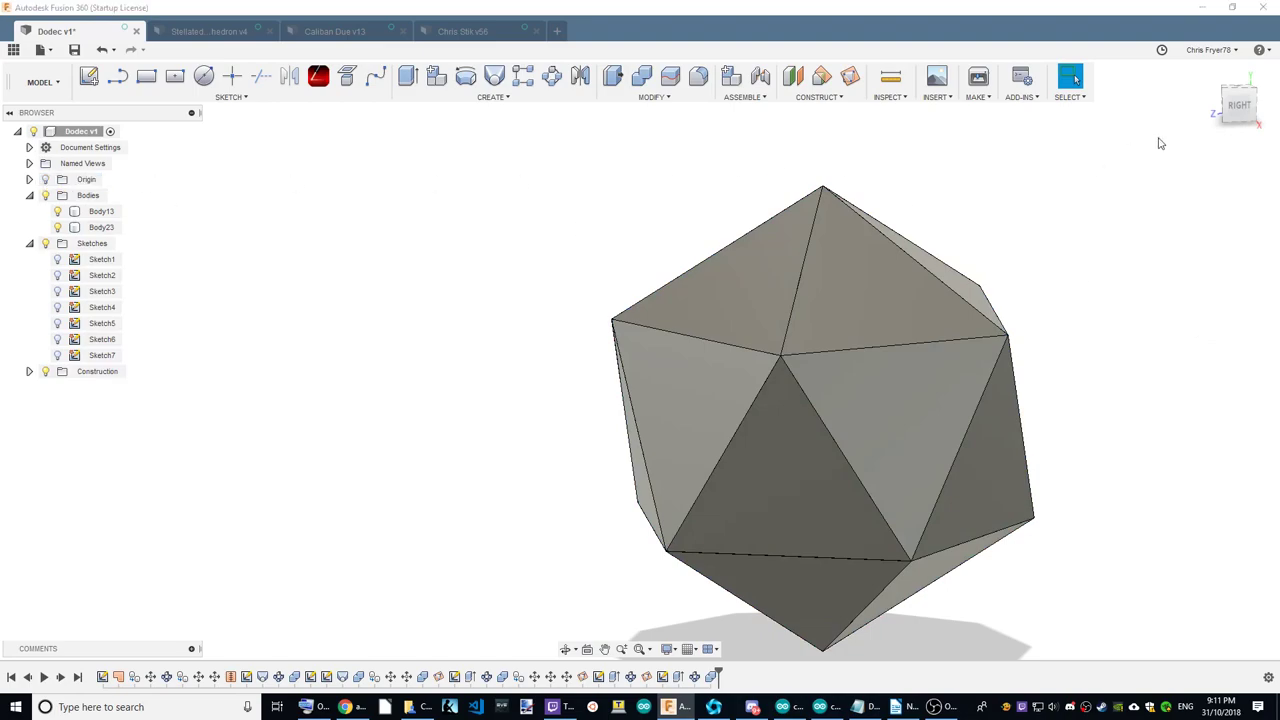
{"action": "middle_click_drag", "start_coordinate": [640, 359], "coordinate": [820, 365], "text": "shift"}
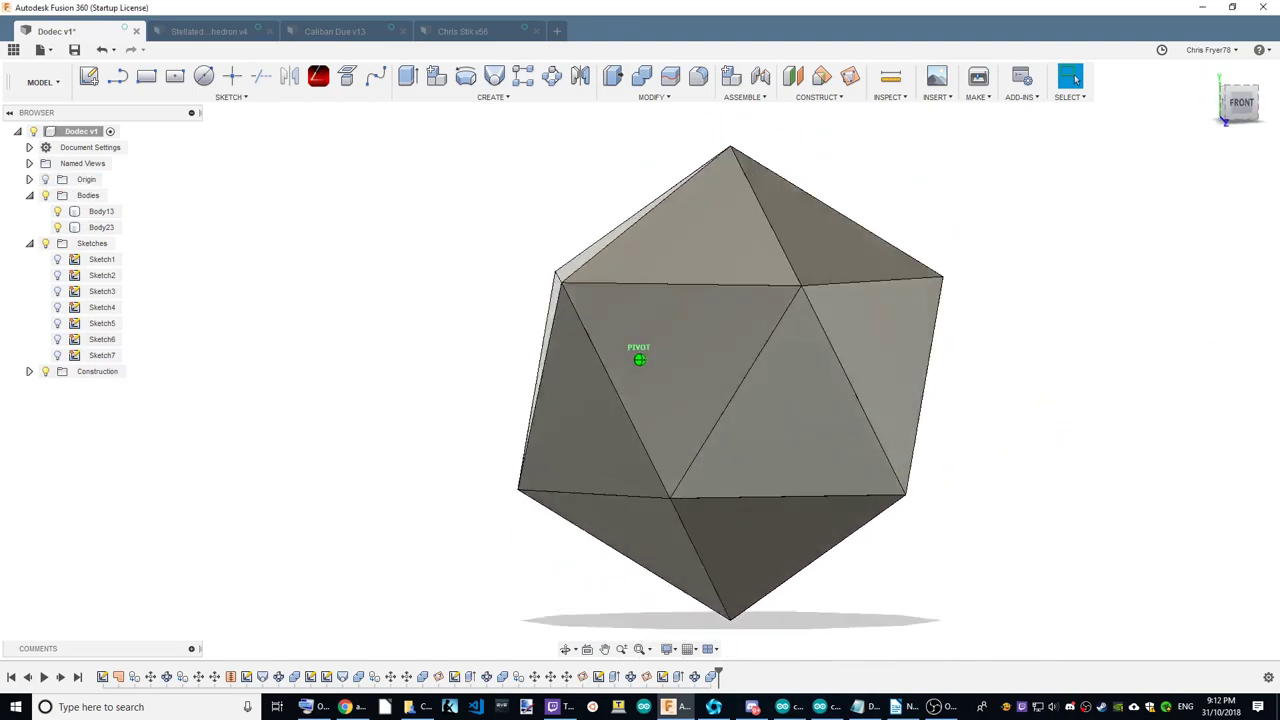
{"action": "middle_click_drag", "start_coordinate": [640, 359], "coordinate": [700, 360], "text": "shift"}
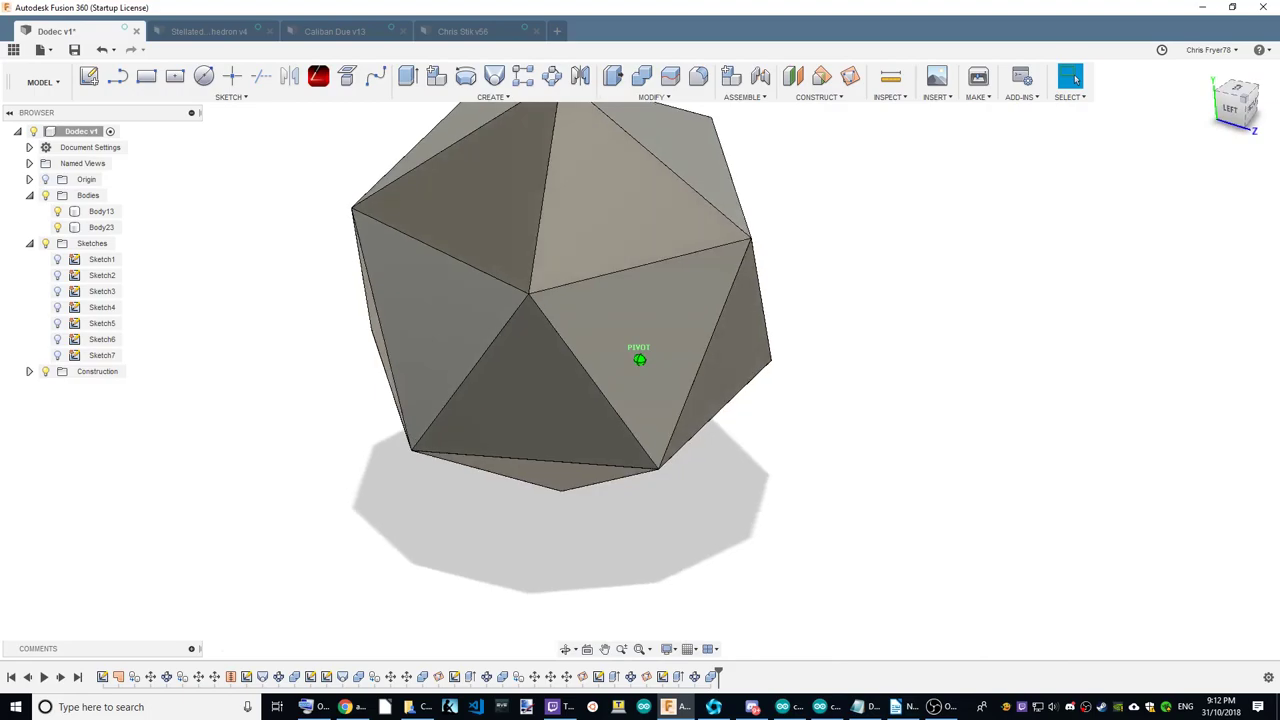
{"action": "left_click", "coordinate": [1223, 112]}
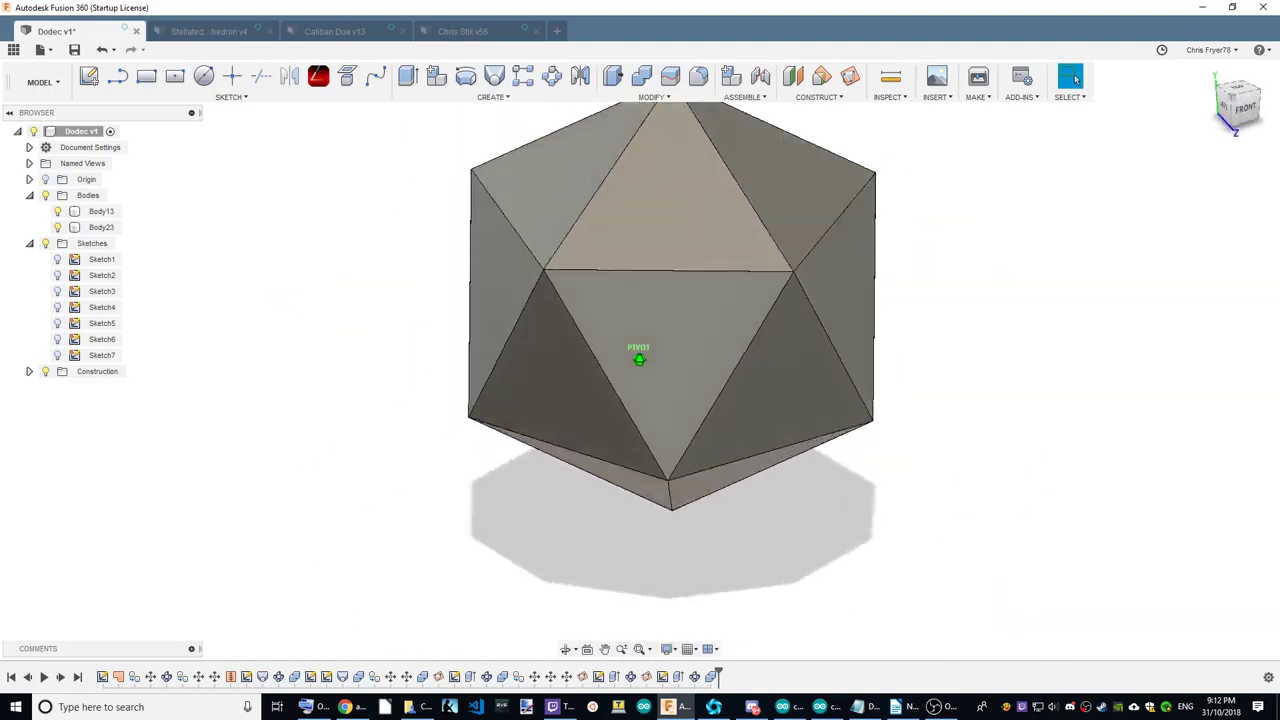